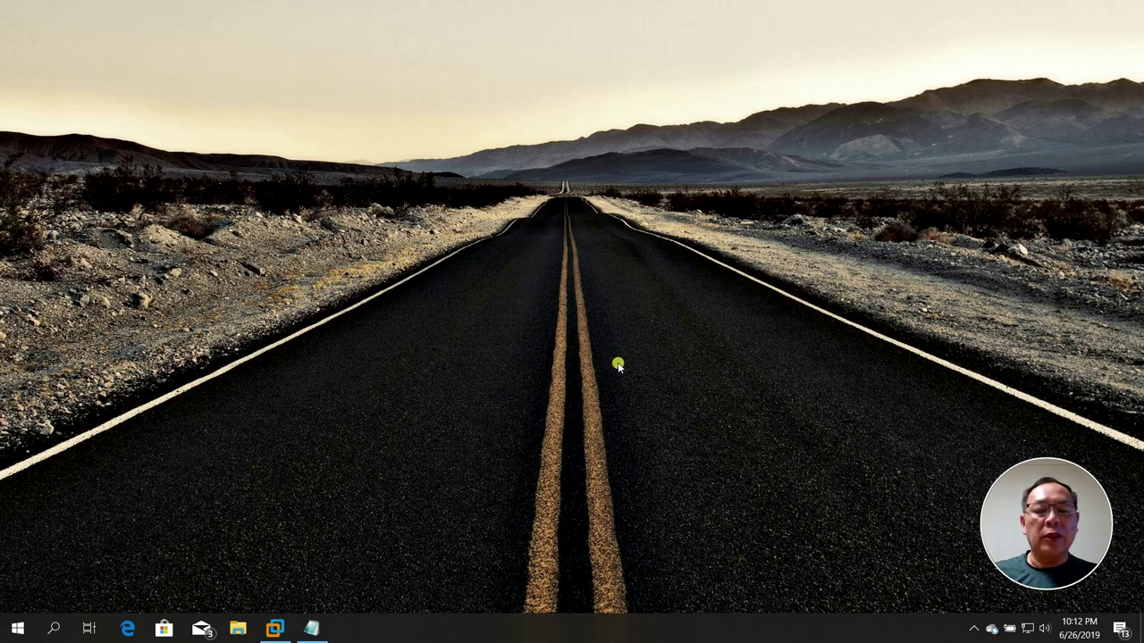
Review the Notes.txt safety guide's title and its 'Practice Safe Browsing' tip, then hide the notes.
click(311, 629)
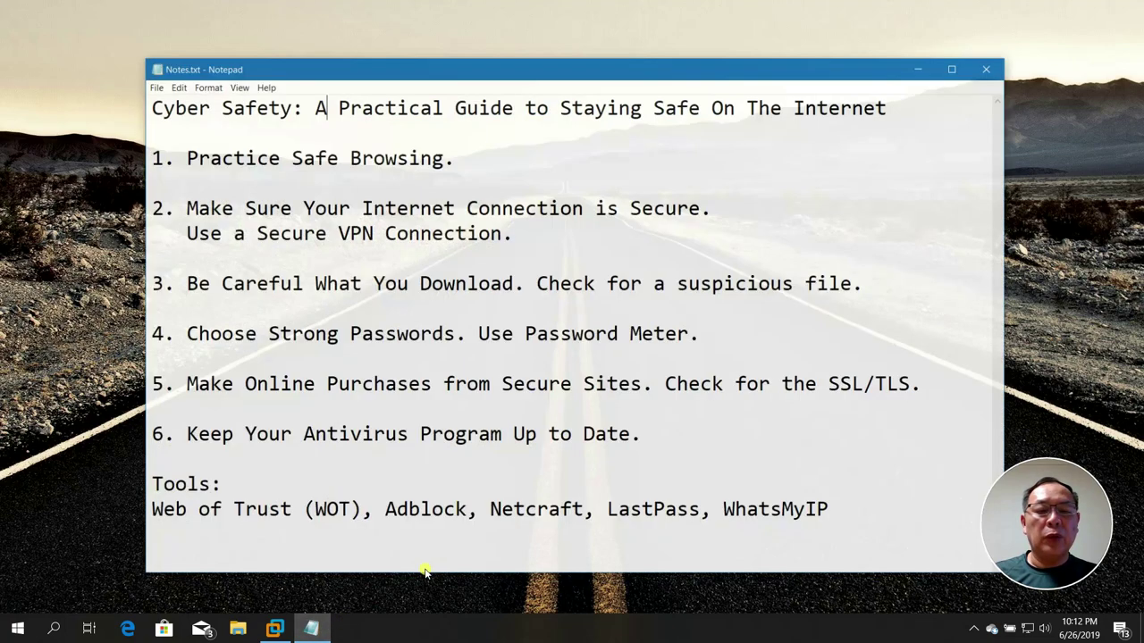
drag(146, 94, 902, 105)
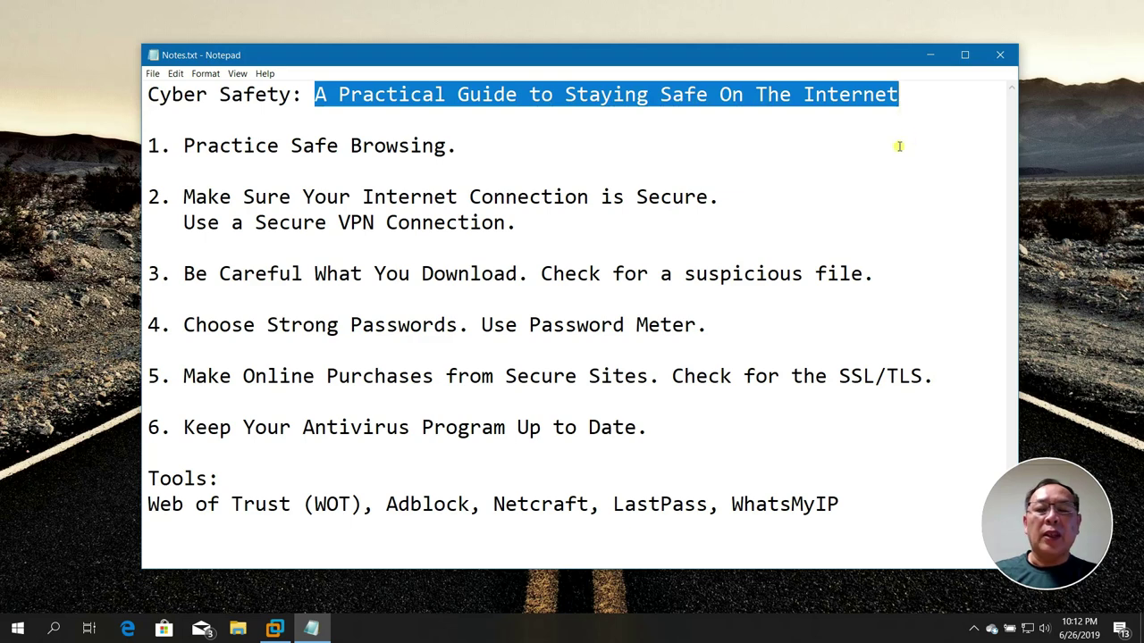
click(899, 142)
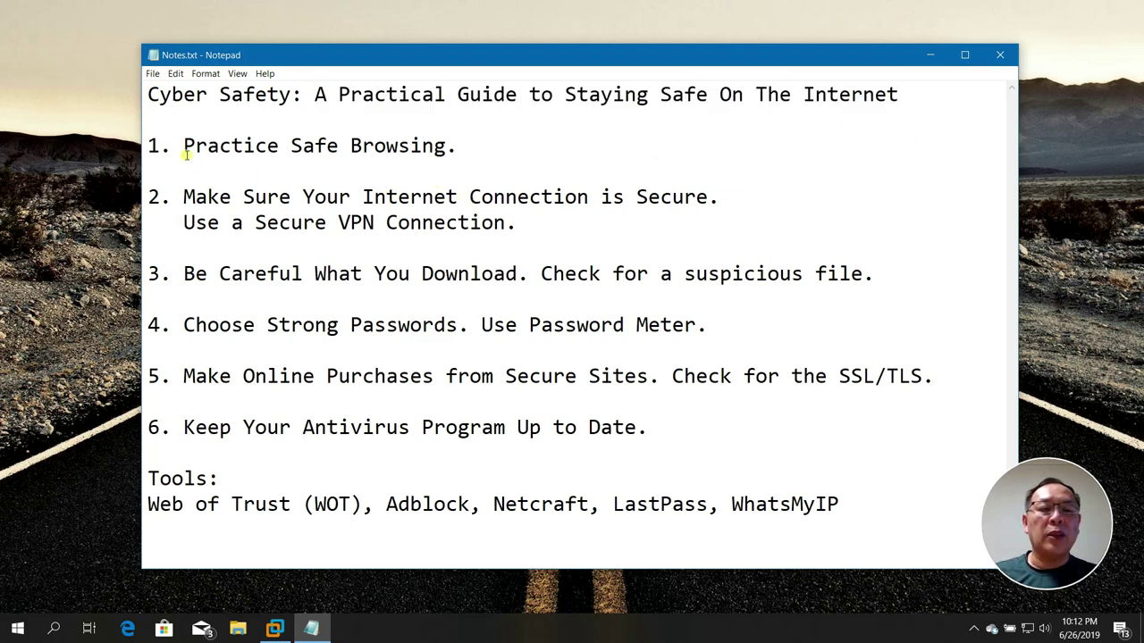
drag(182, 146, 456, 146)
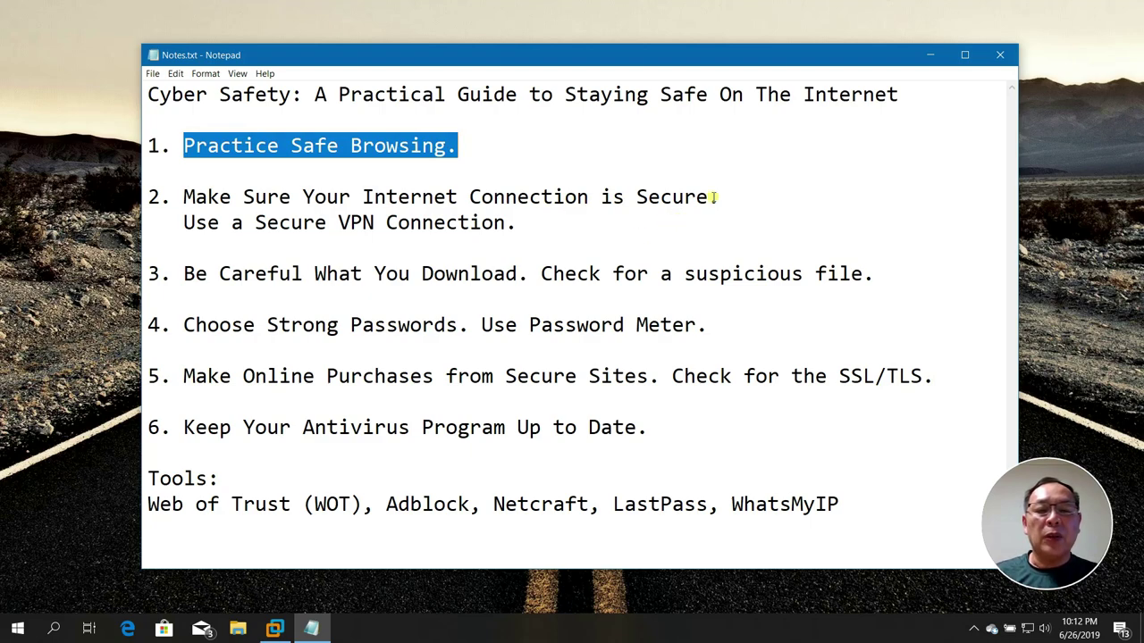
click(792, 153)
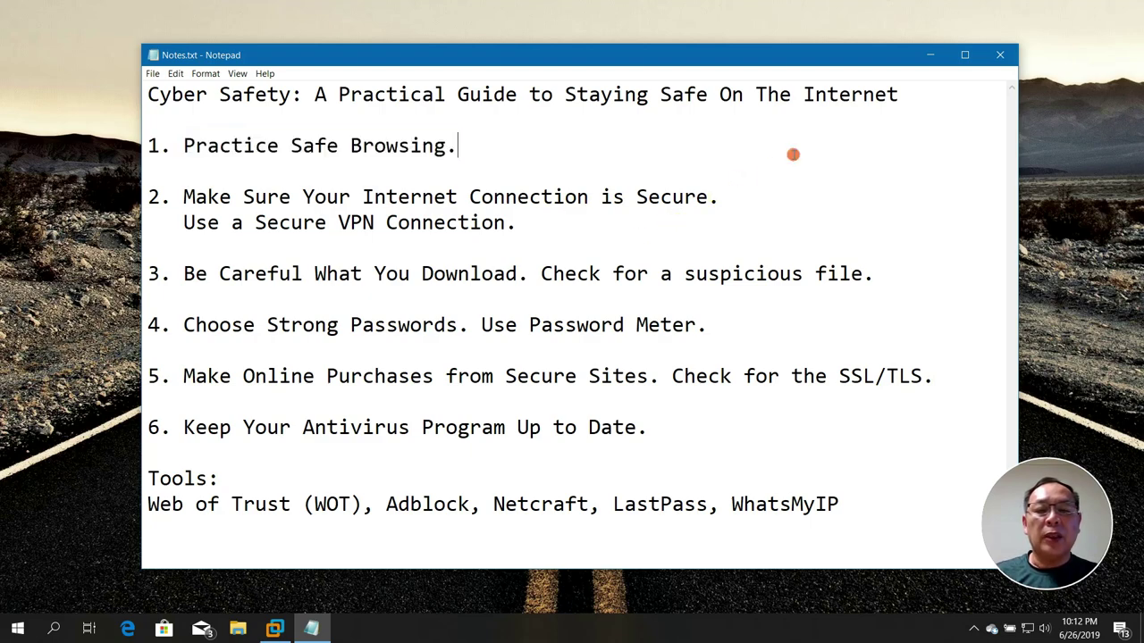
click(930, 55)
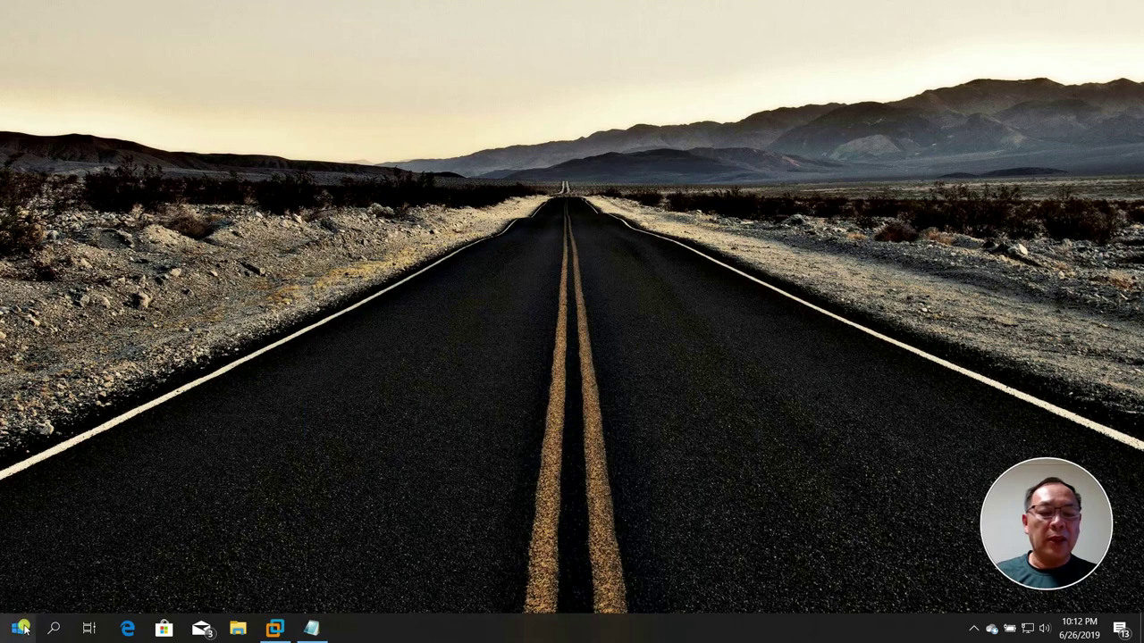
Launch Google Chrome from Start and search Google for 'wot web of trust'.
click(20, 629)
text(chro)
key(Return)
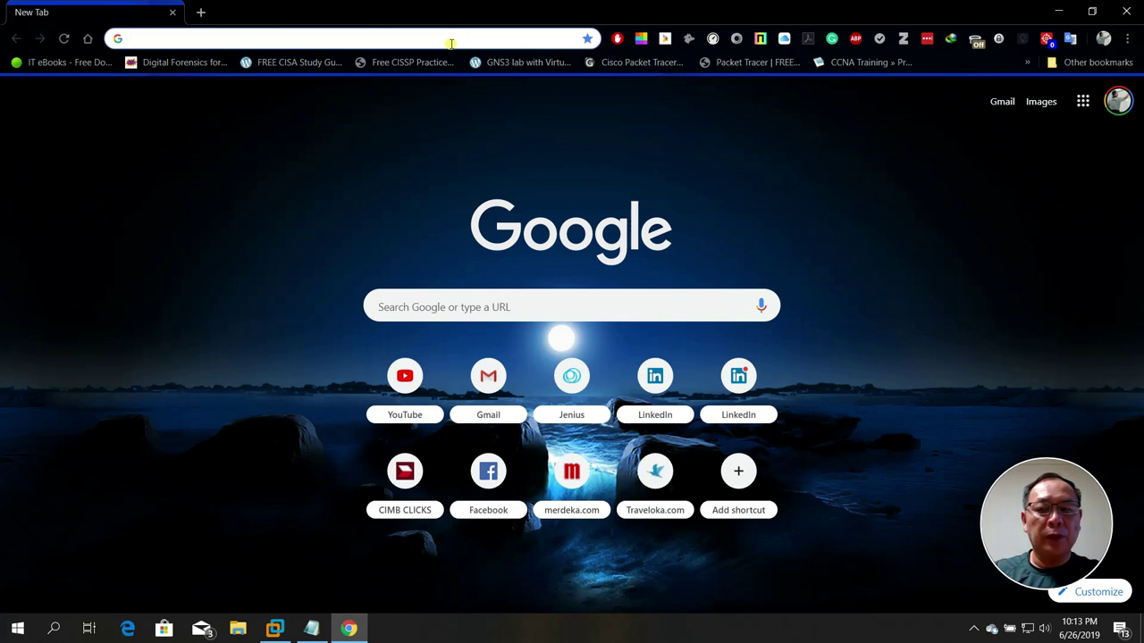
text(wot)
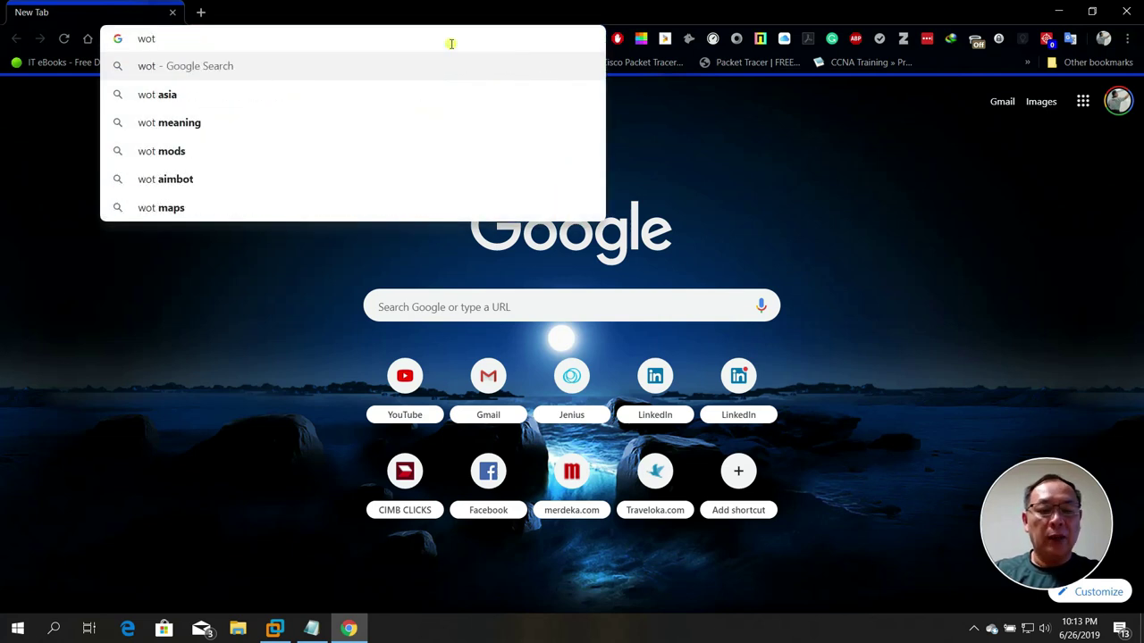
text( web o)
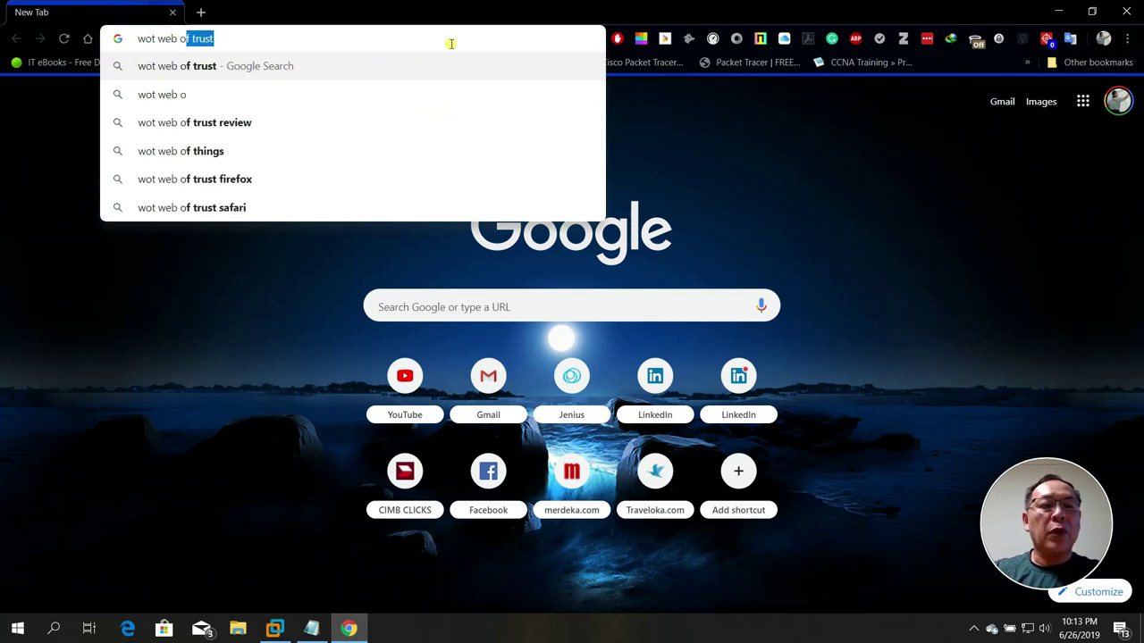
key(Return)
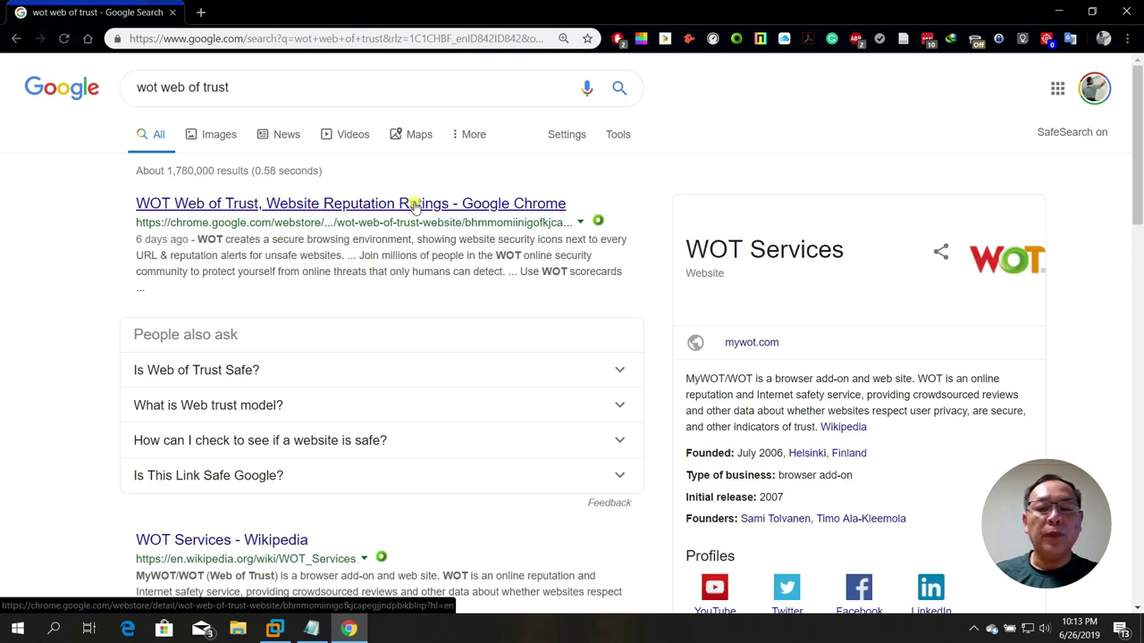
Open the WOT Web of Trust Chrome Web Store listing and highlight part of its title.
click(414, 205)
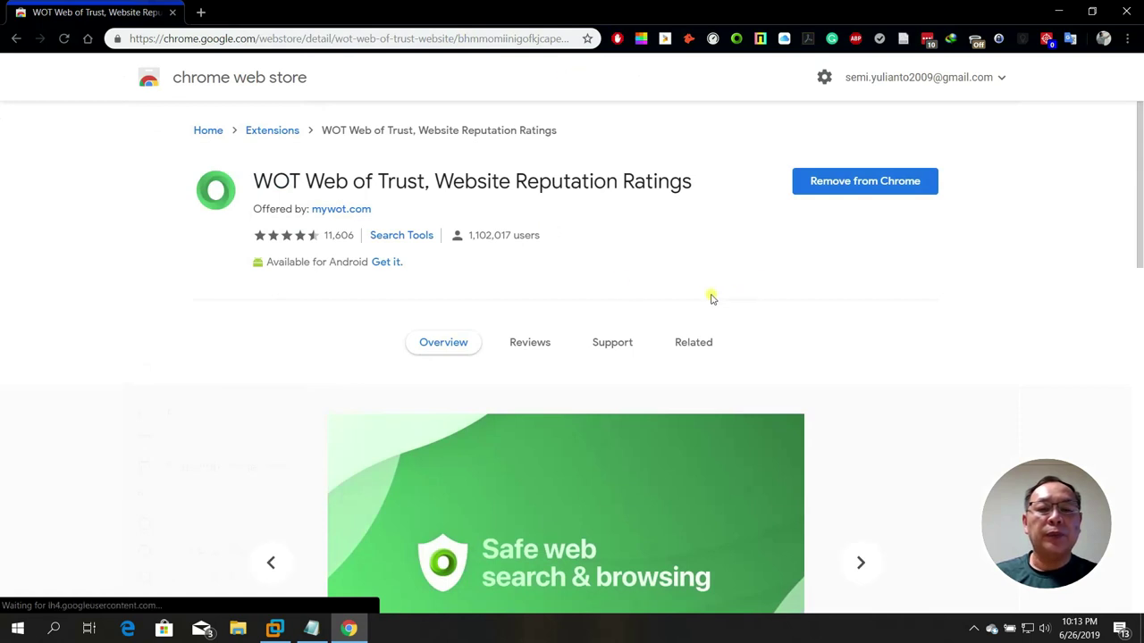
drag(435, 182, 689, 187)
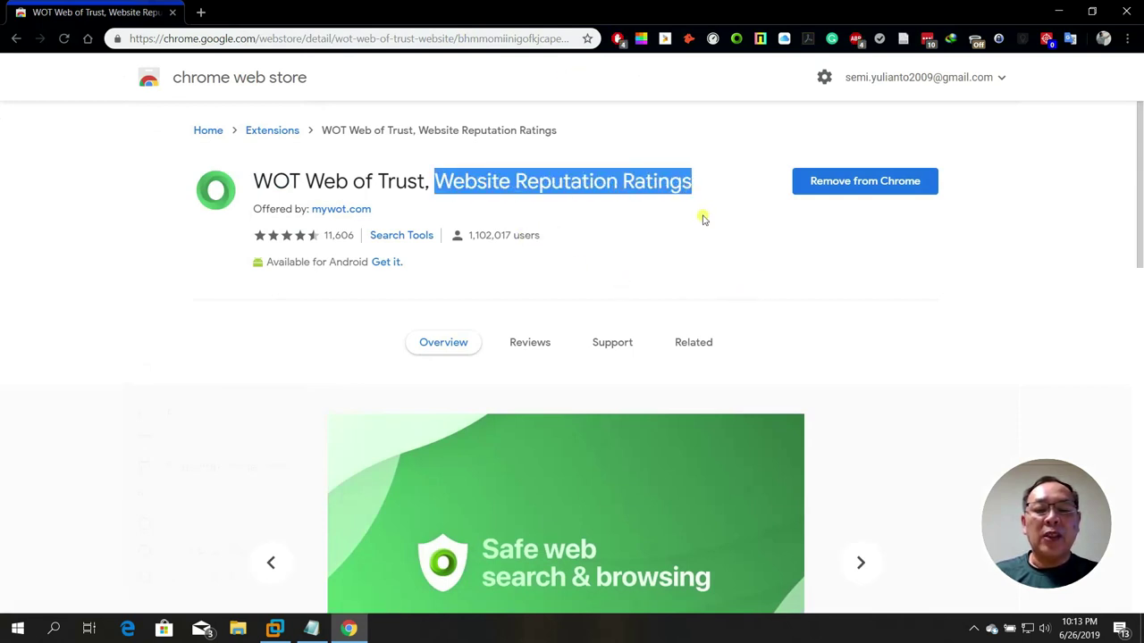
click(704, 227)
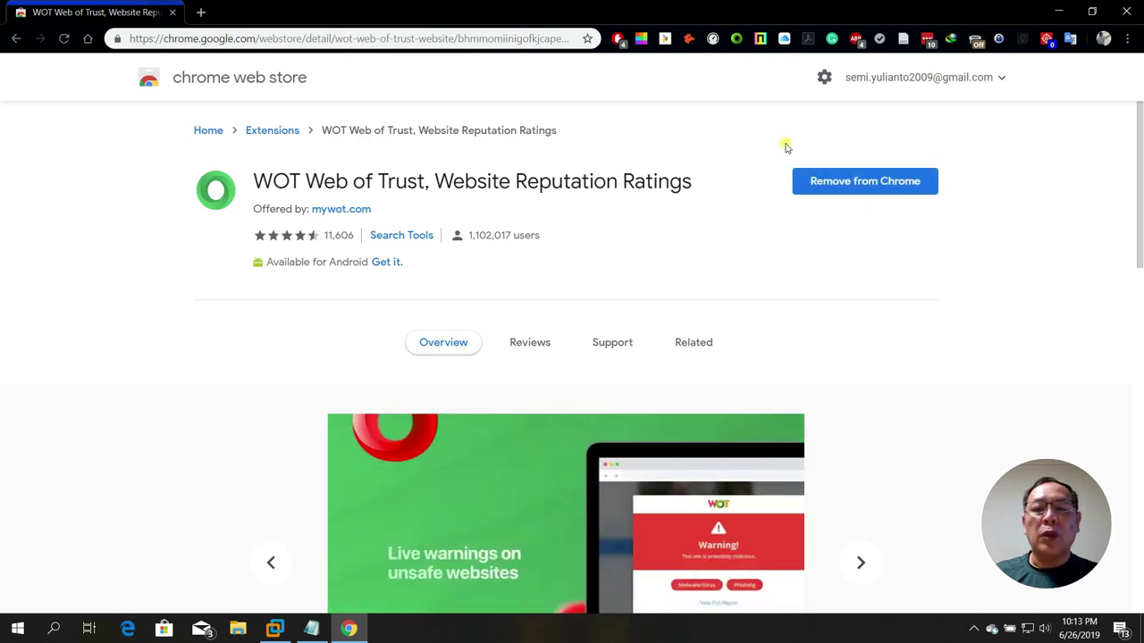
Check the WOT scorecard for chrome.google.com, dismissing the survey, then highlight the full extension title.
click(736, 40)
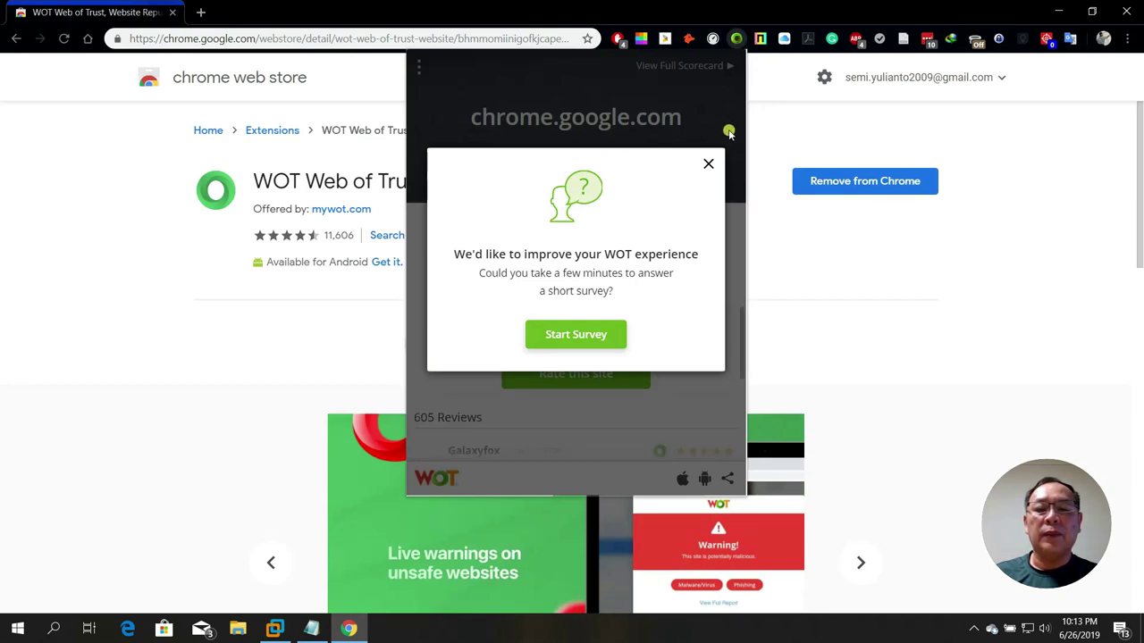
click(708, 164)
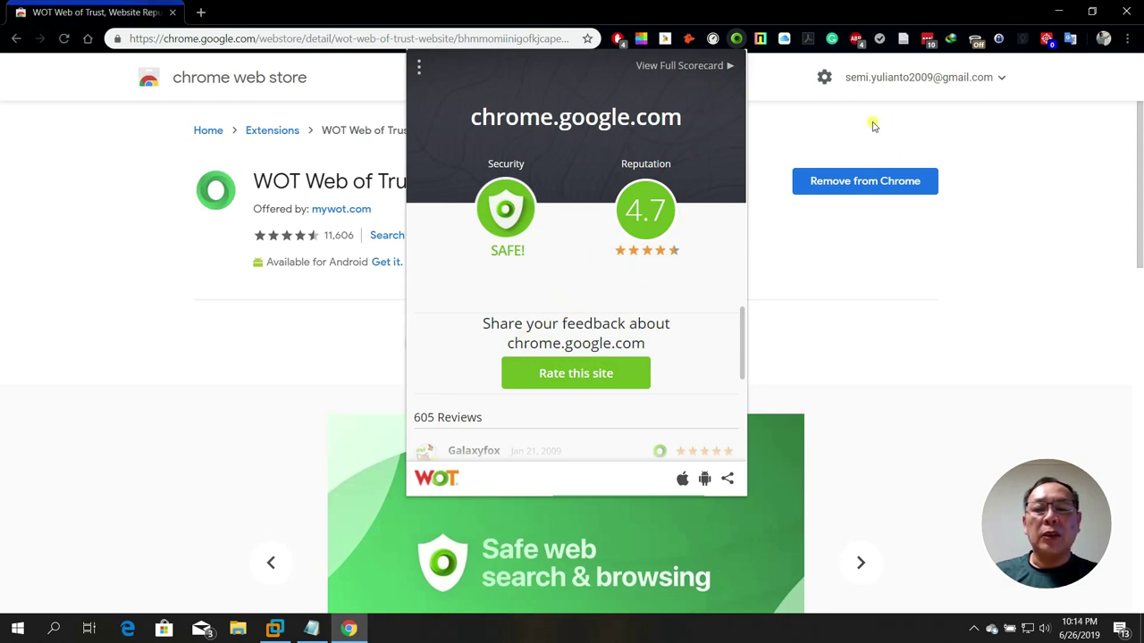
click(792, 130)
drag(261, 181, 689, 183)
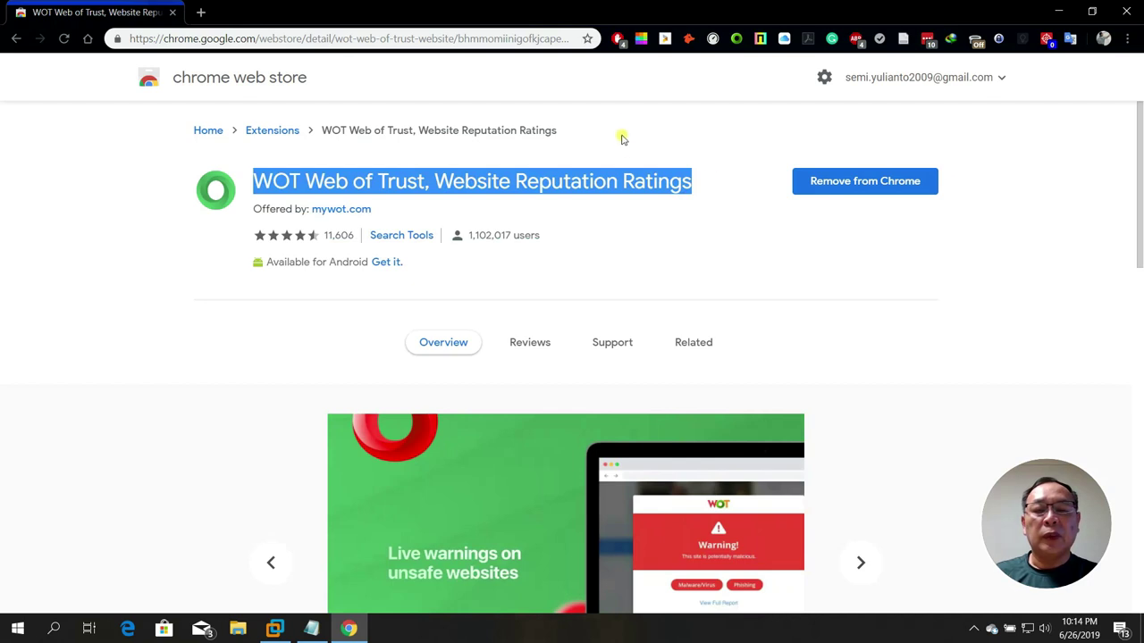
click(696, 138)
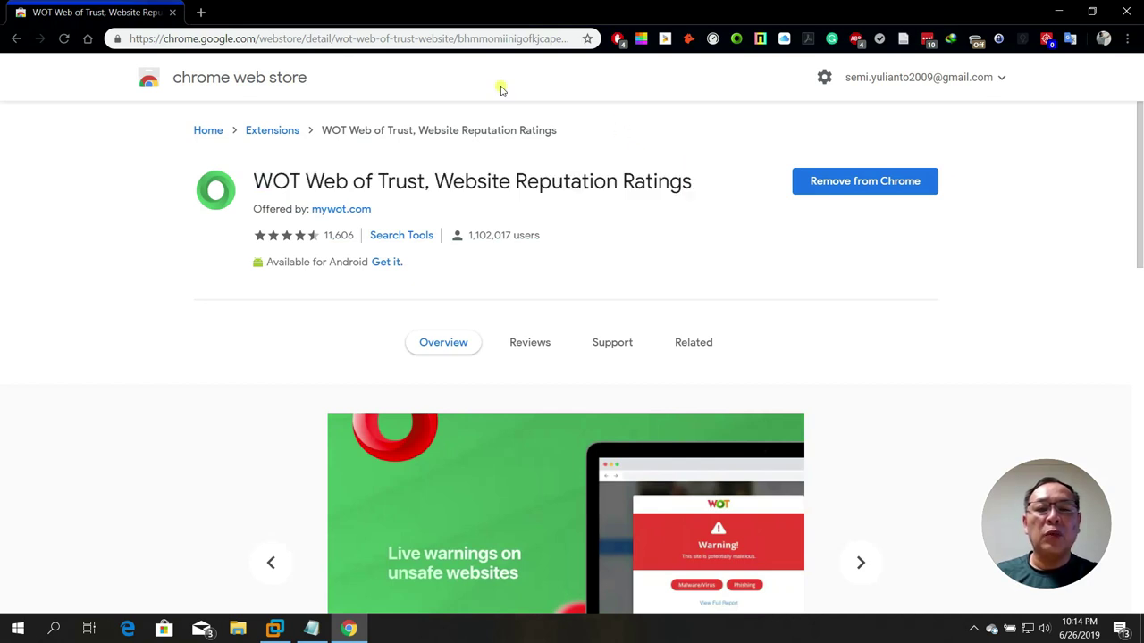
Replace the store address with google.com, autocompleted from 'go'.
click(467, 40)
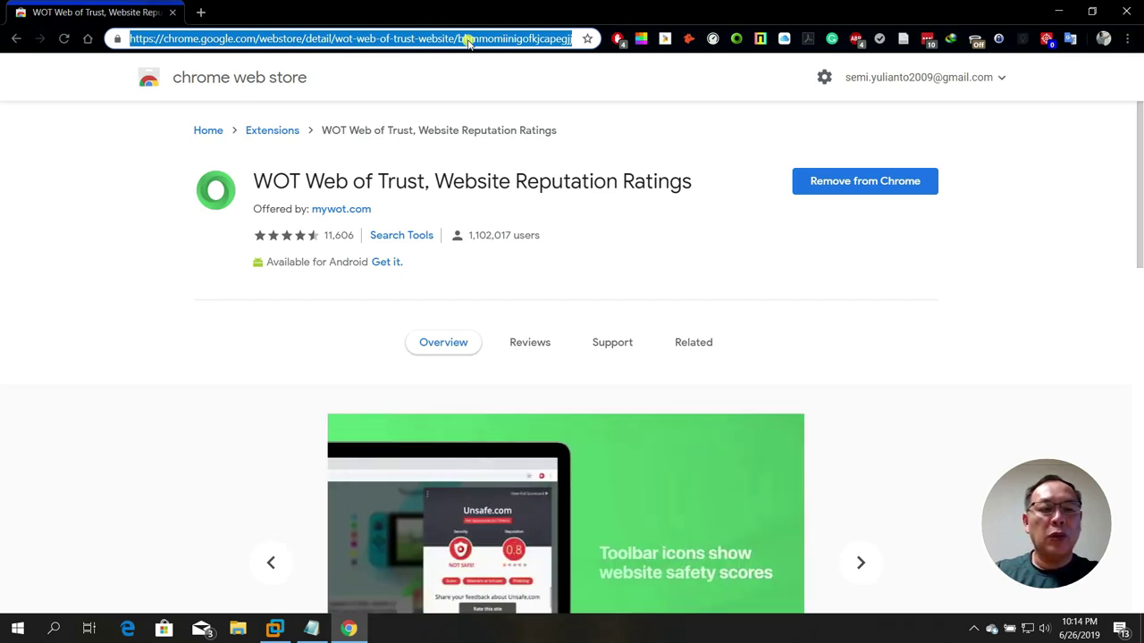
text(go)
key(Return)
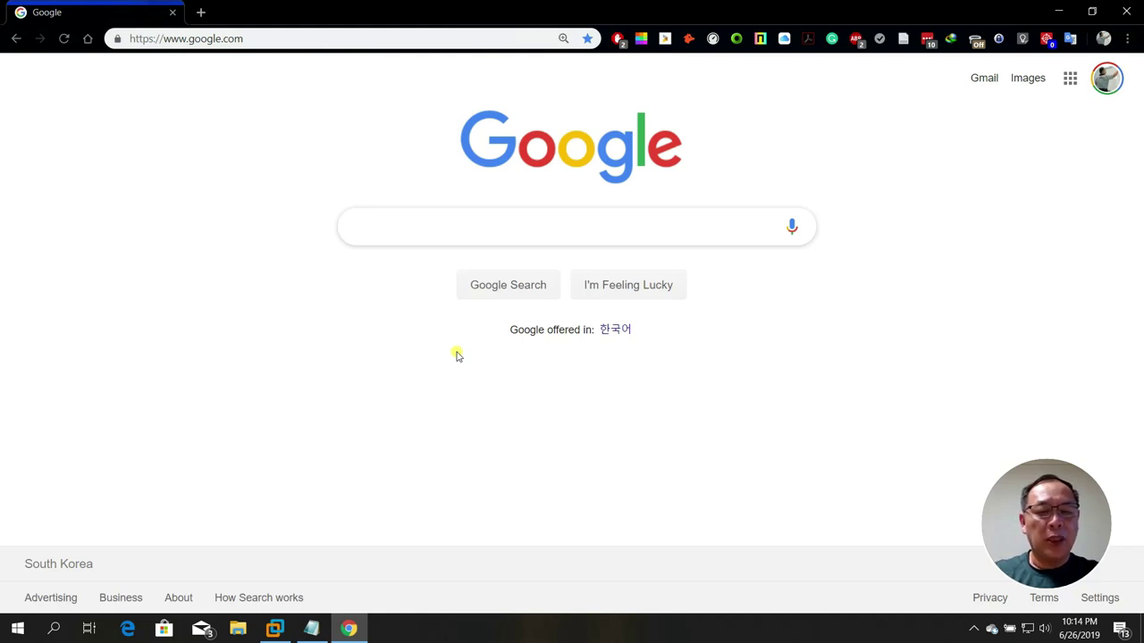
Search Google for 'keygen', correcting the typo 'keyget'.
text(keyget)
key(BackSpace)
text(n)
key(Return)
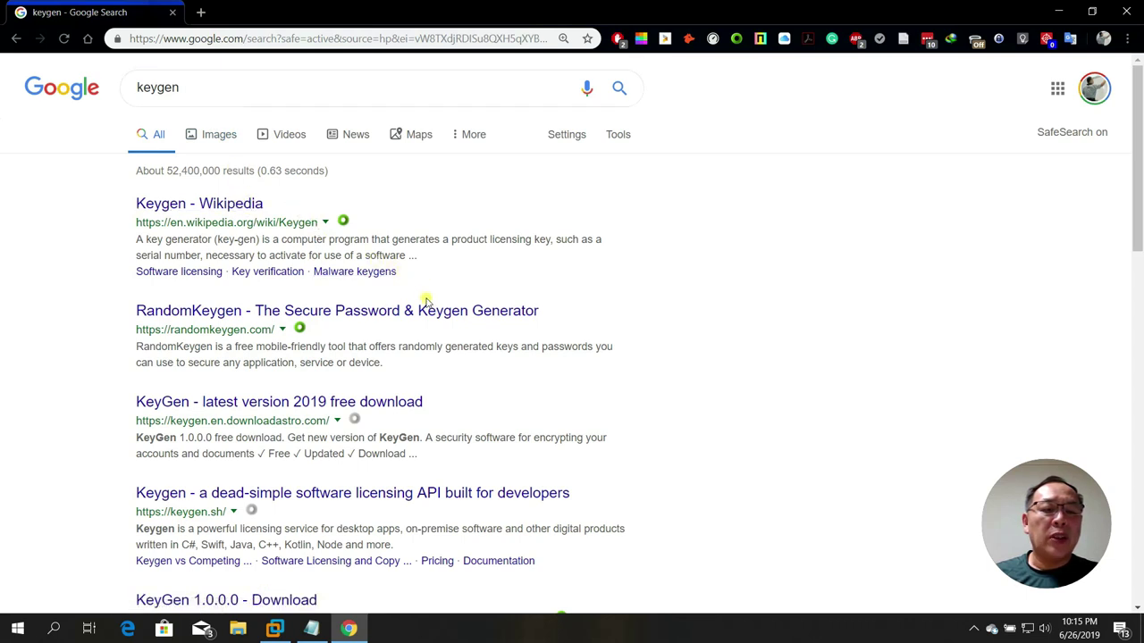
Highlight the 52,400,000 results count and scroll through the keygen results.
drag(168, 171, 190, 172)
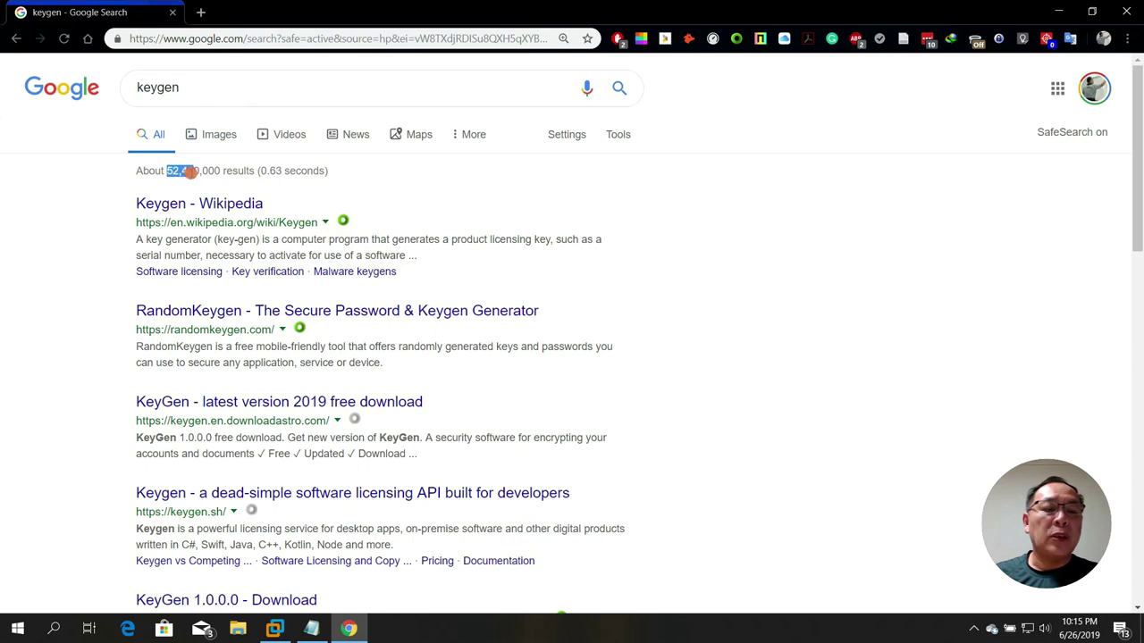
click(203, 177)
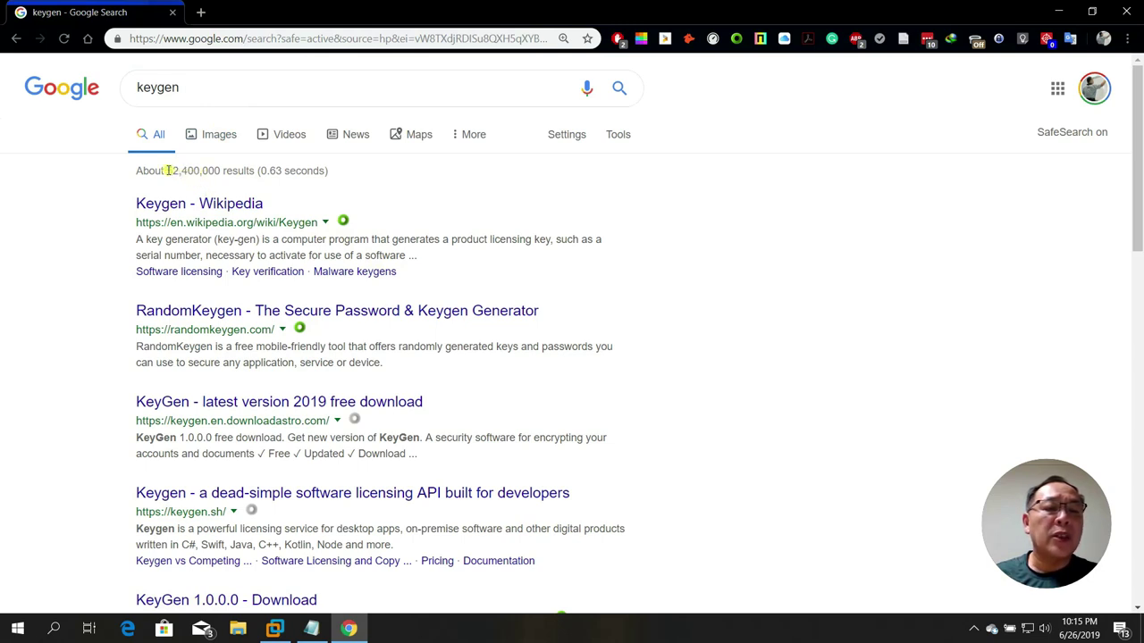
drag(167, 170, 220, 169)
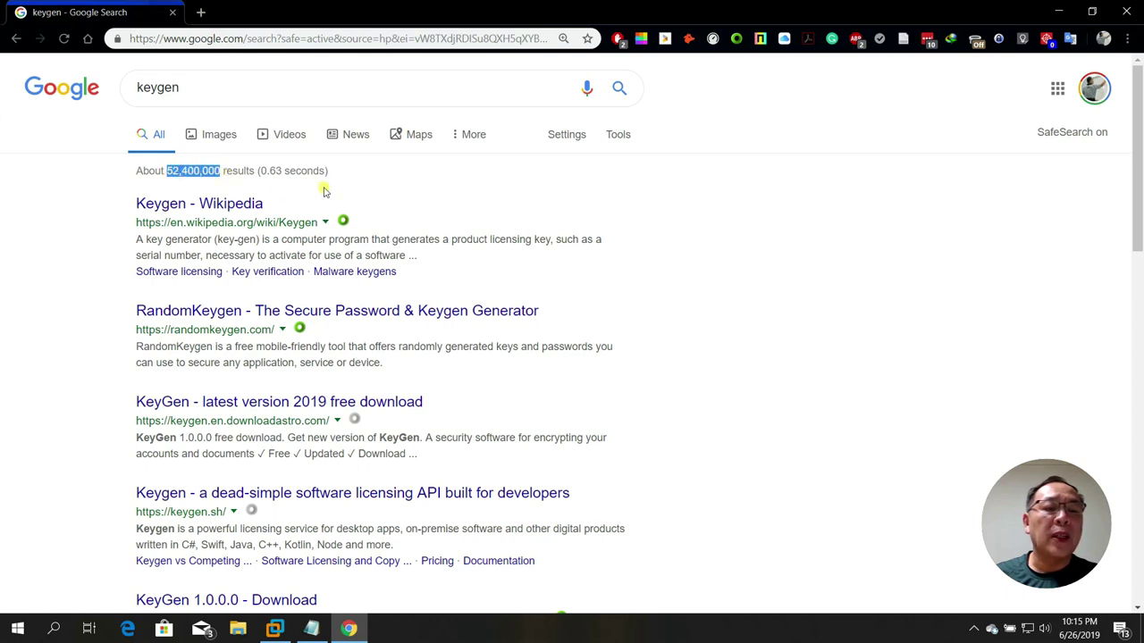
click(376, 186)
scroll(481, 293, down, 1)
scroll(480, 294, up, 1)
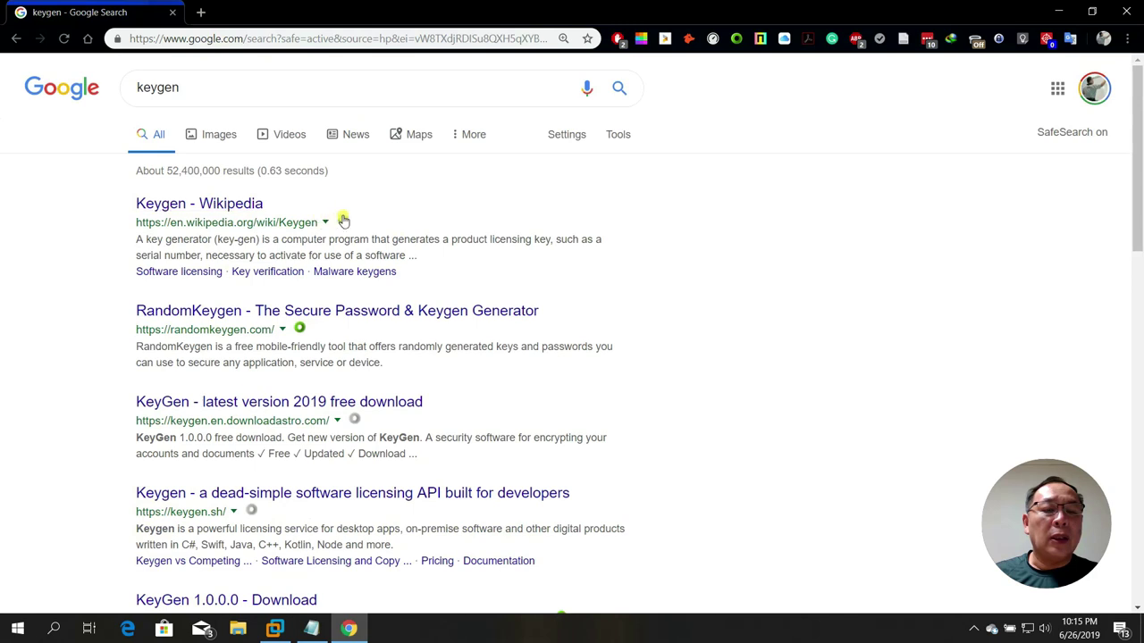
mouse_move(343, 219)
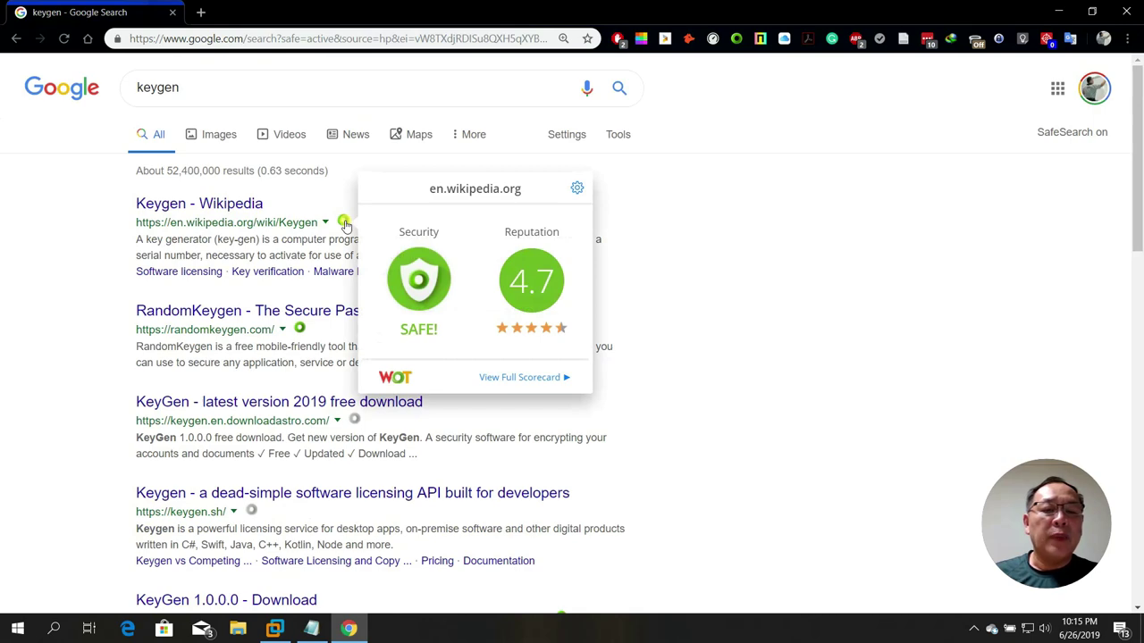
scroll(658, 332, down, 7)
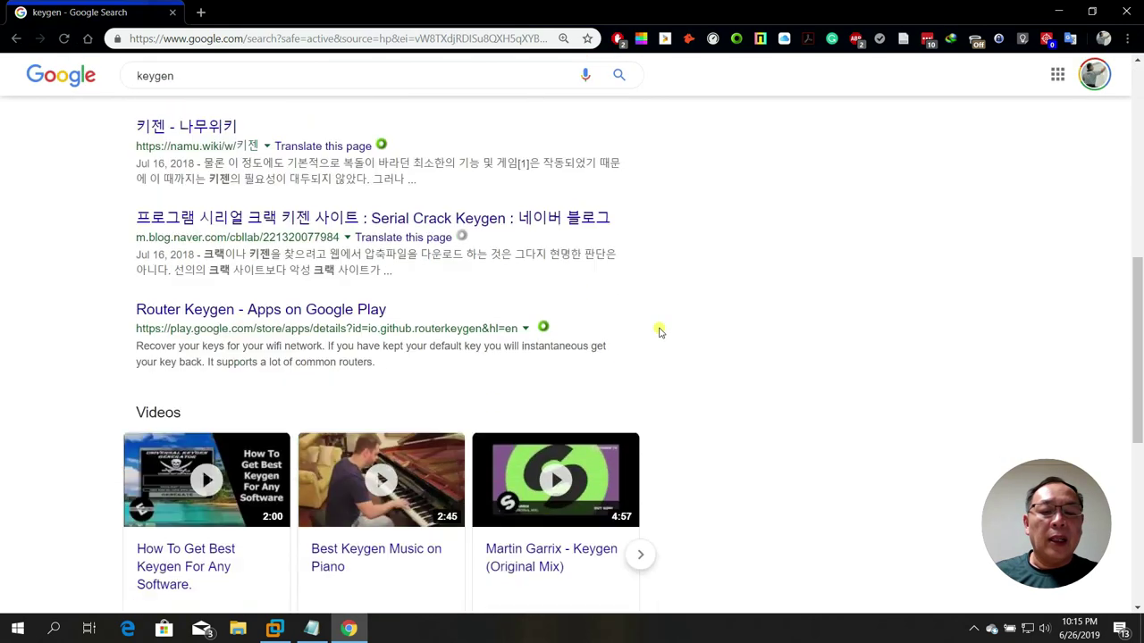
scroll(659, 332, down, 5)
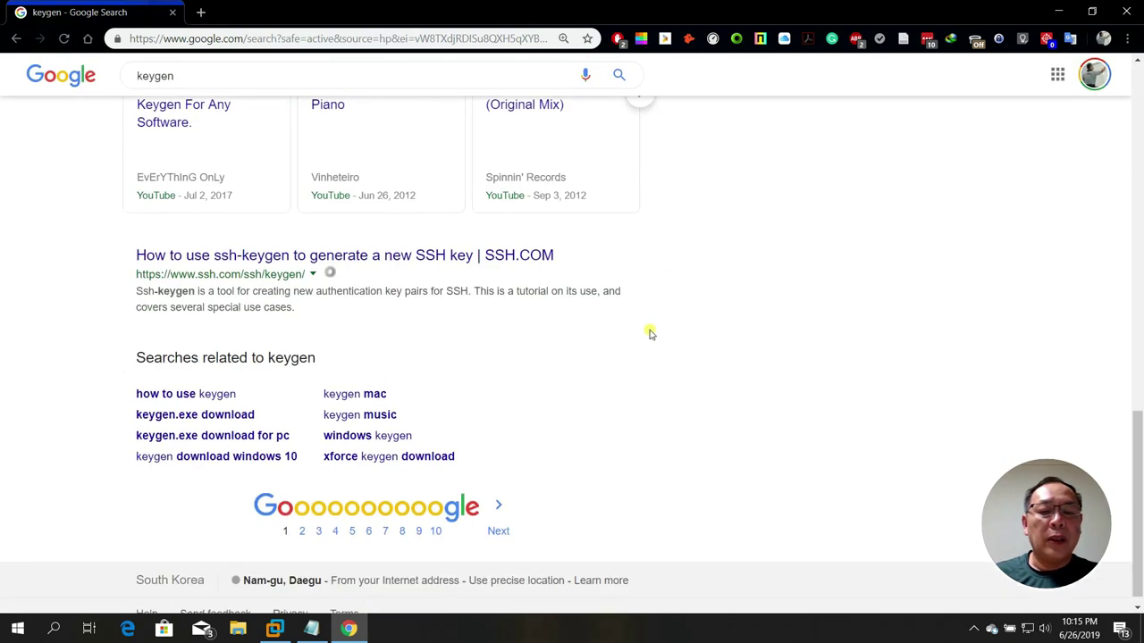
Page through the keygen results to page 2 and then the following page.
click(499, 530)
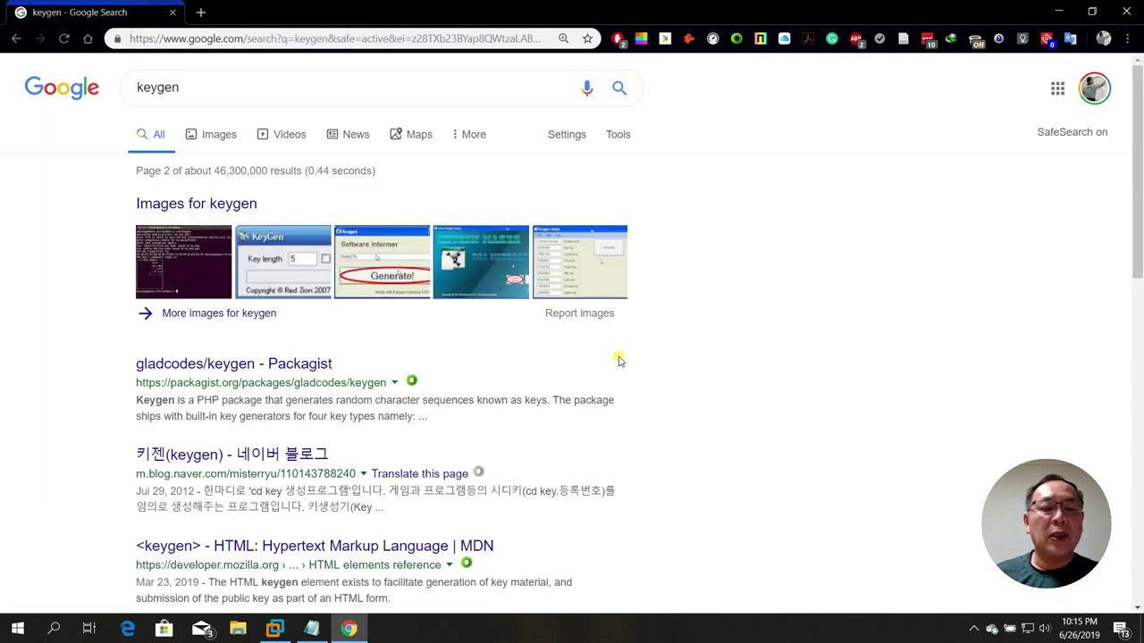
scroll(620, 359, down, 8)
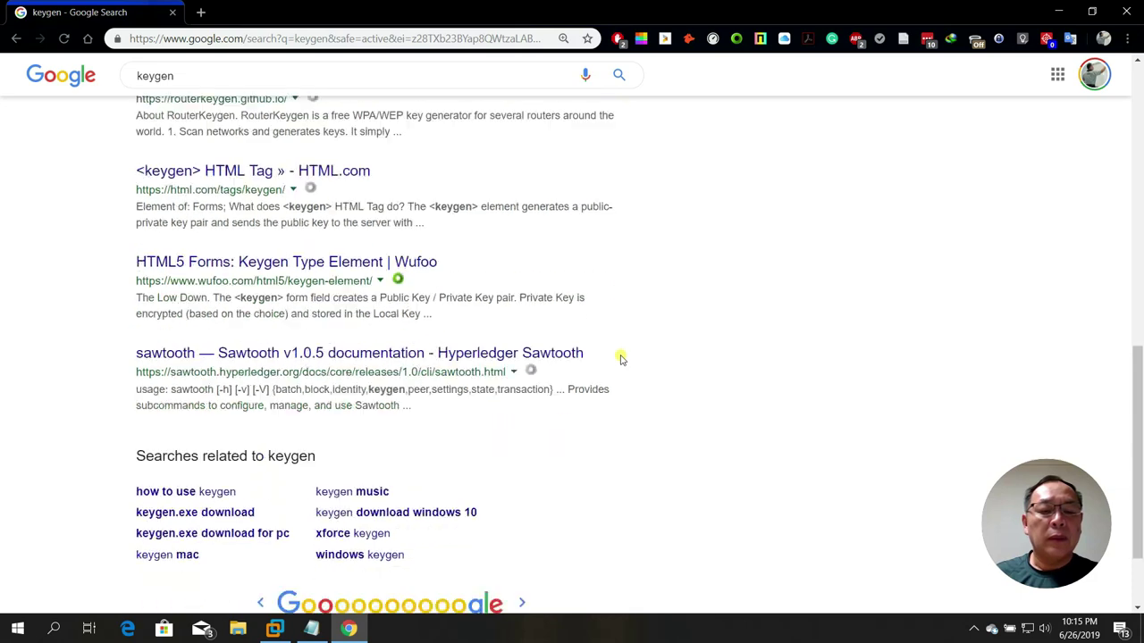
scroll(620, 359, down, 2)
click(522, 491)
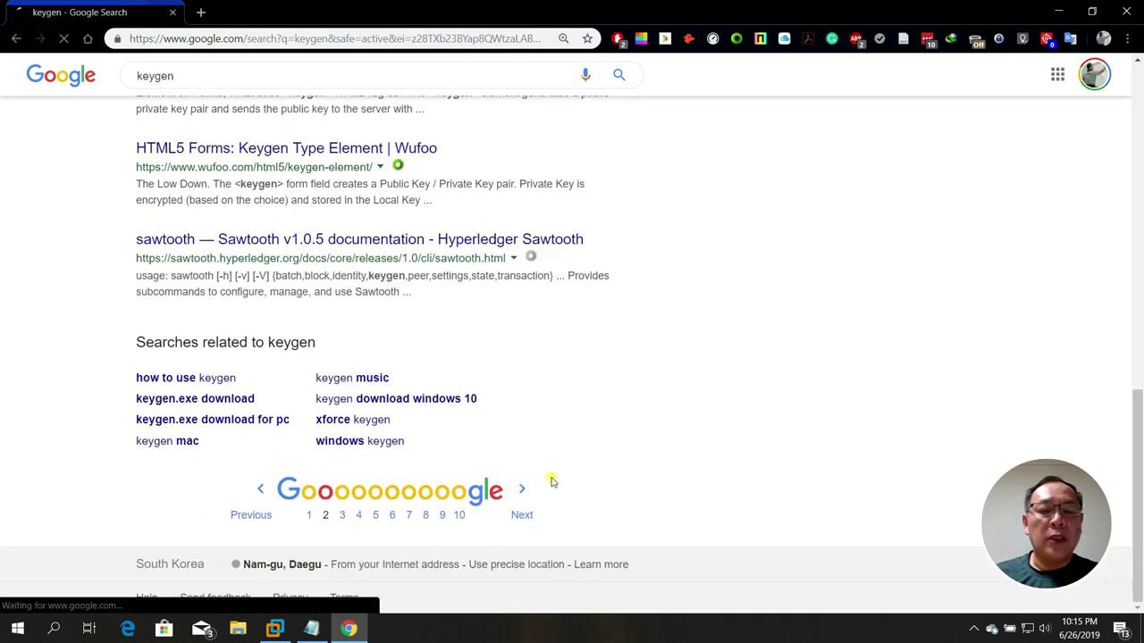
scroll(620, 391, down, 2)
scroll(620, 391, up, 2)
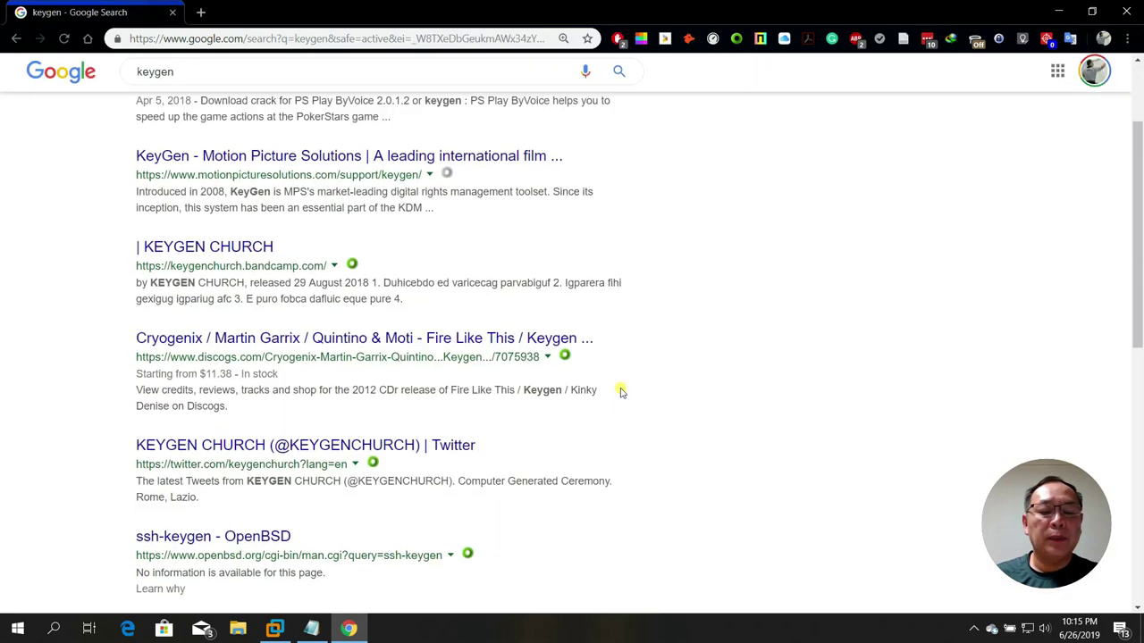
click(226, 89)
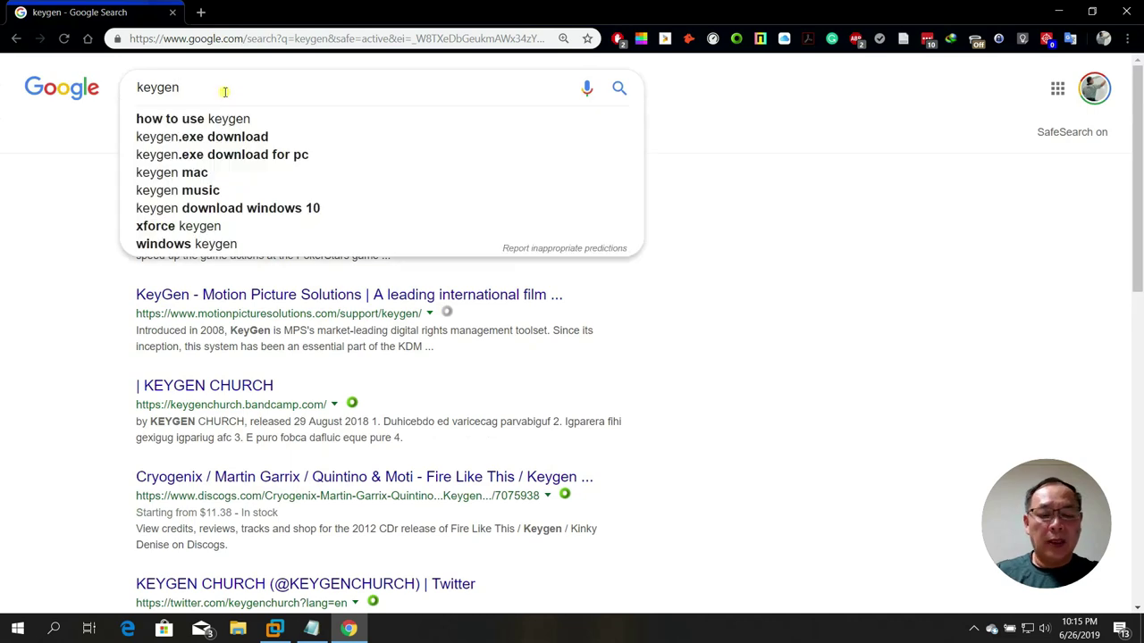
Search for 'keygen crack' and scroll the results.
text(crack)
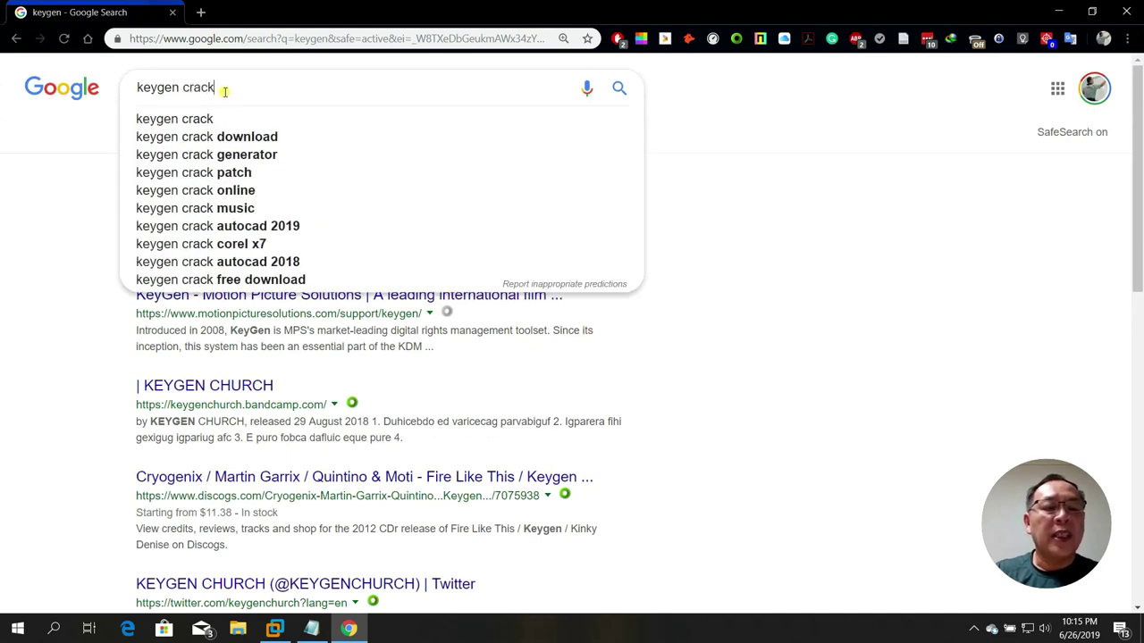
key(Return)
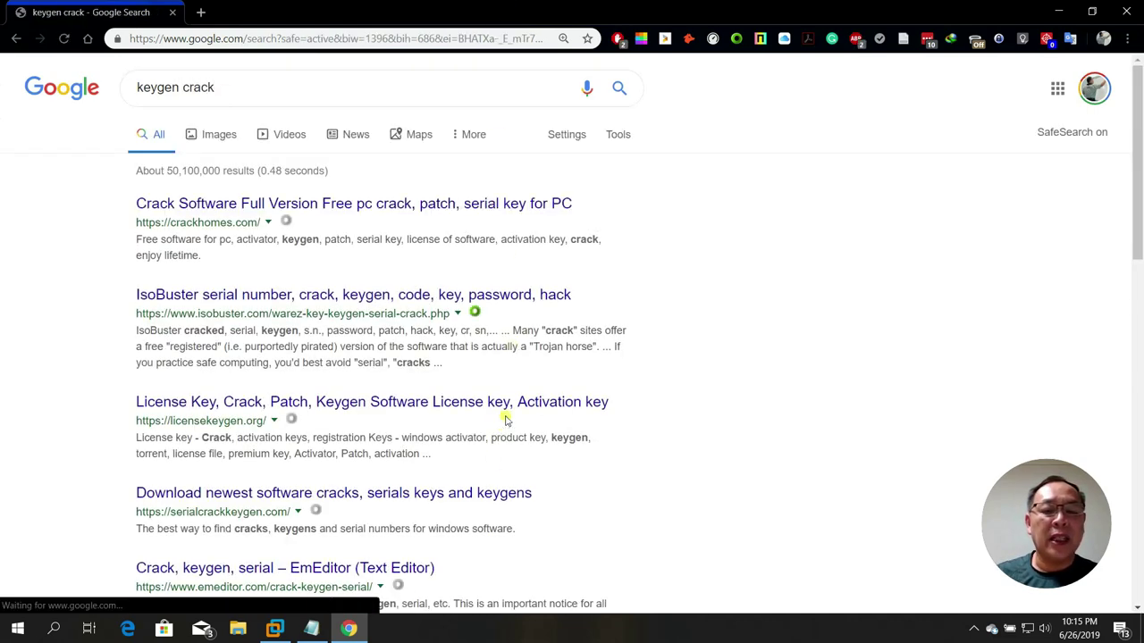
scroll(536, 315, down, 2)
scroll(547, 309, up, 1)
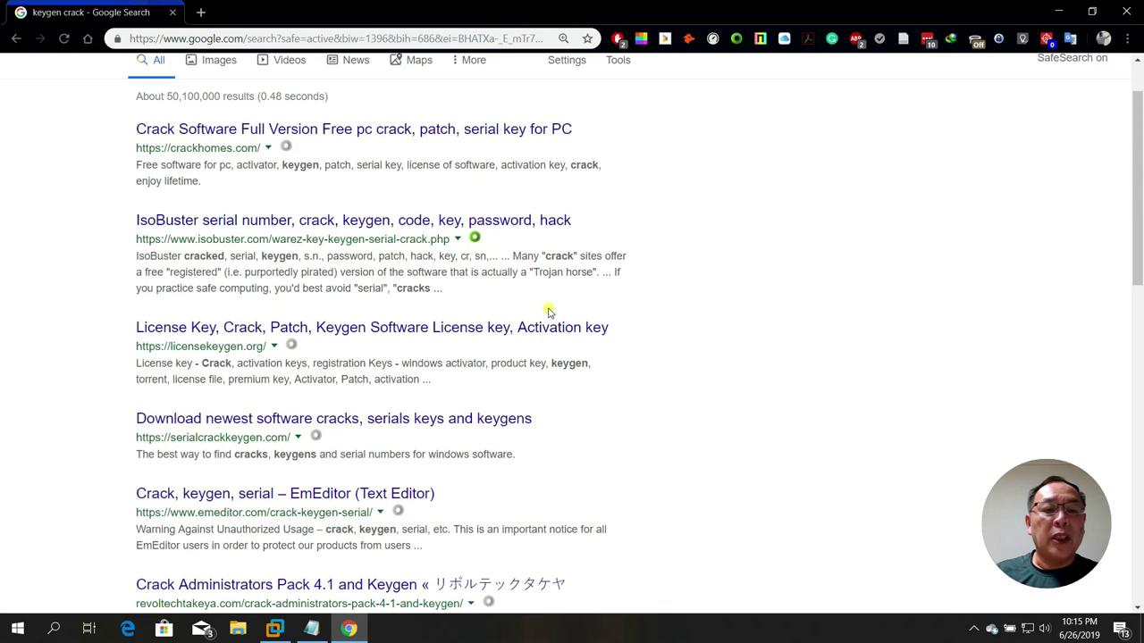
scroll(549, 311, up, 1)
Remove 'keygen' to search just 'crack' and scroll through those results.
double_click(174, 86)
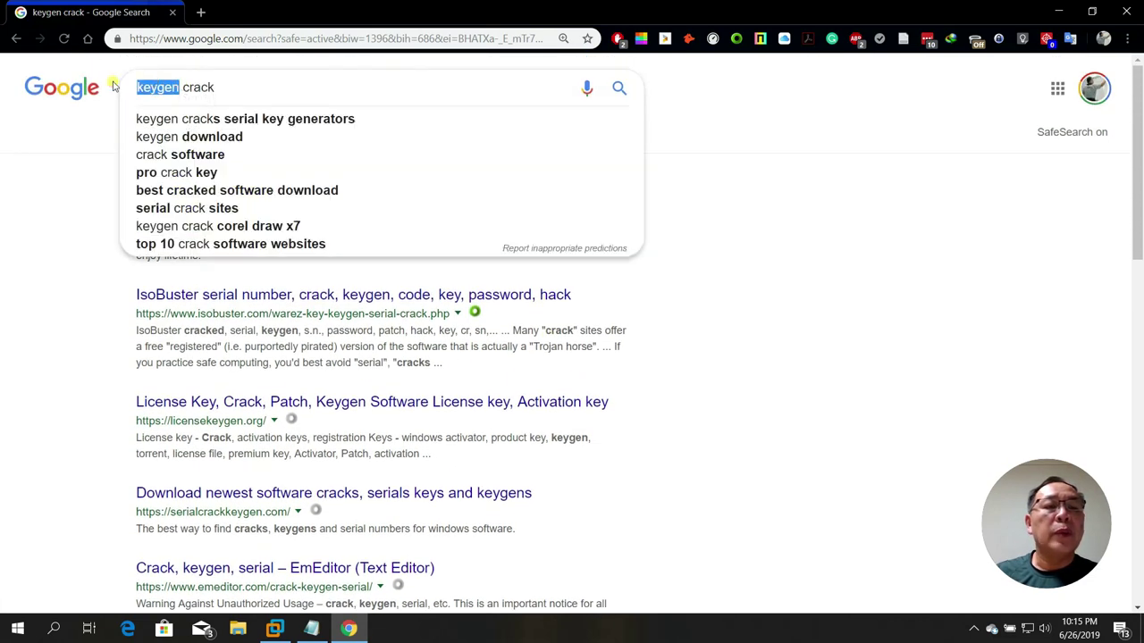
key(BackSpace)
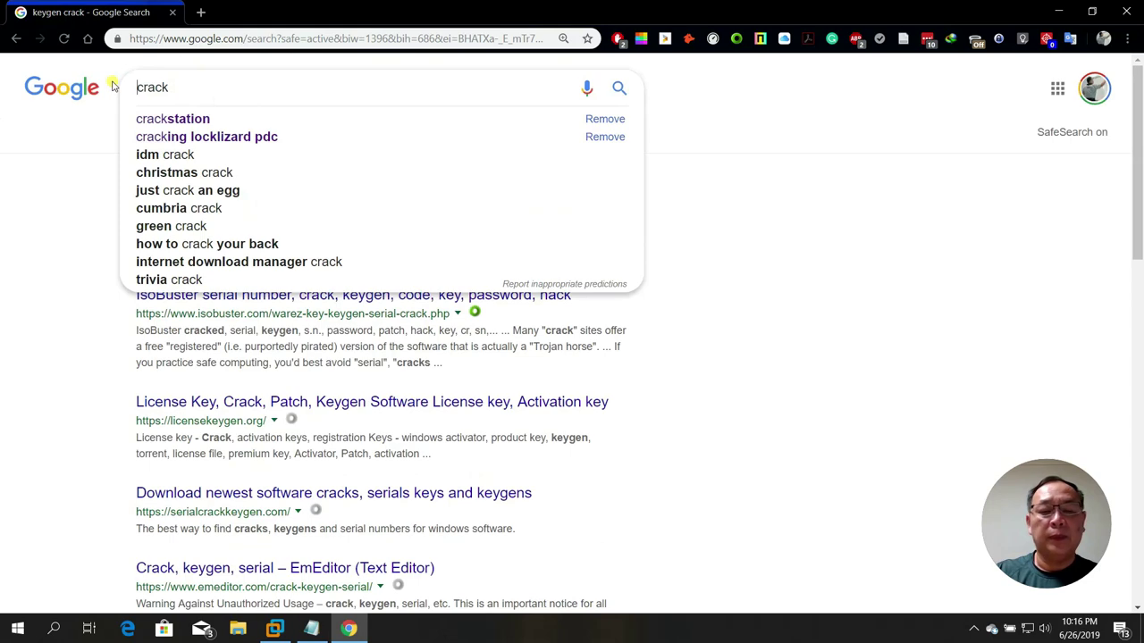
key(Return)
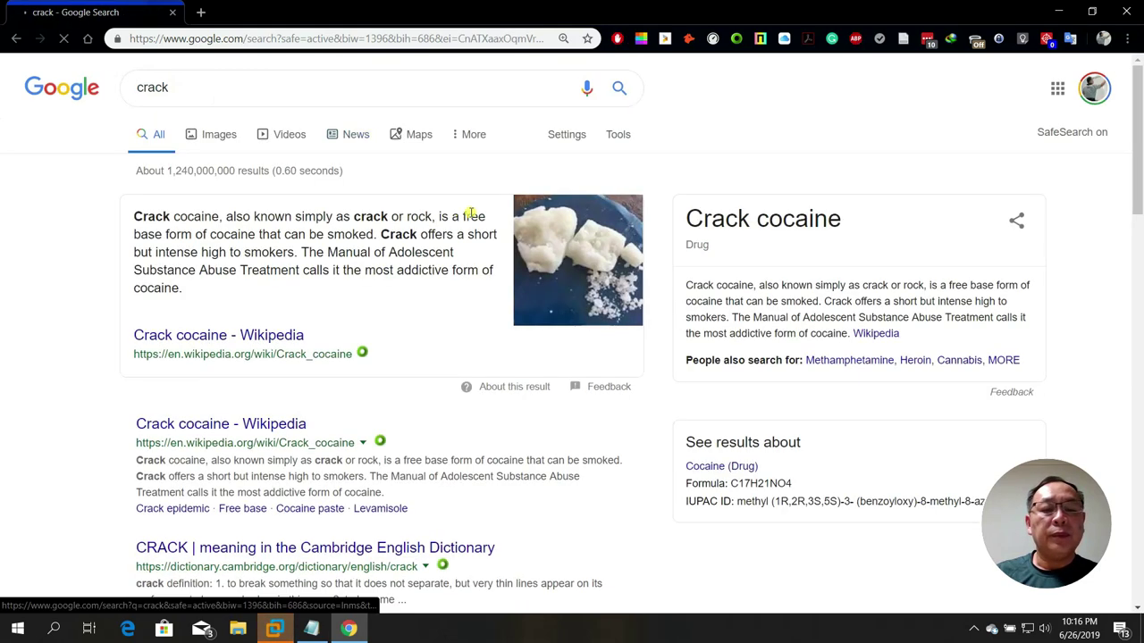
scroll(471, 219, down, 10)
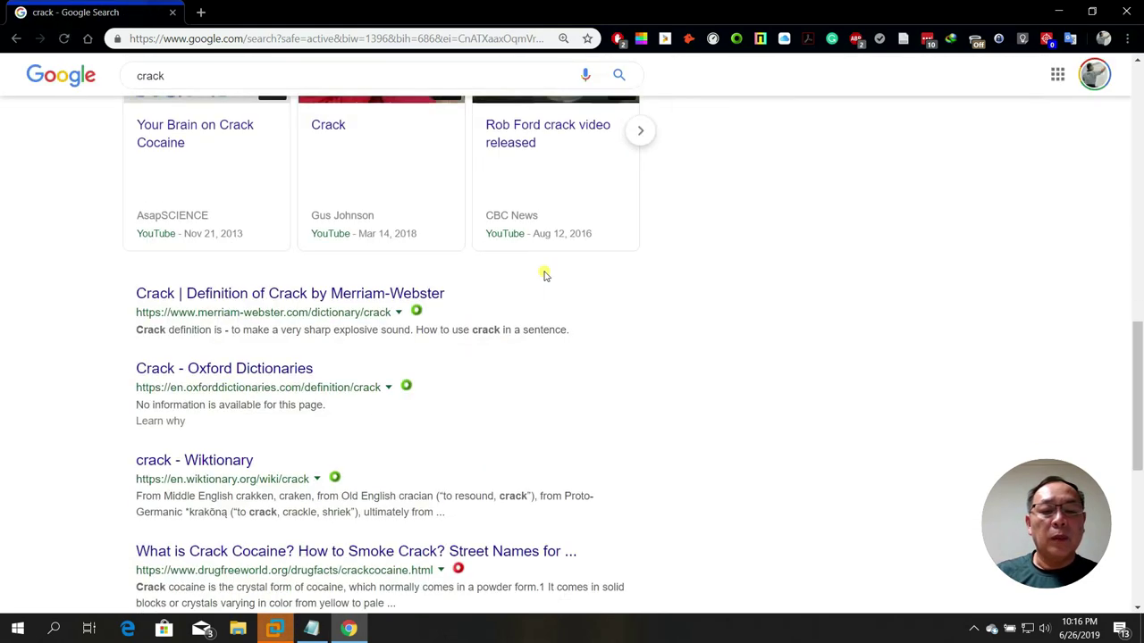
scroll(539, 281, down, 3)
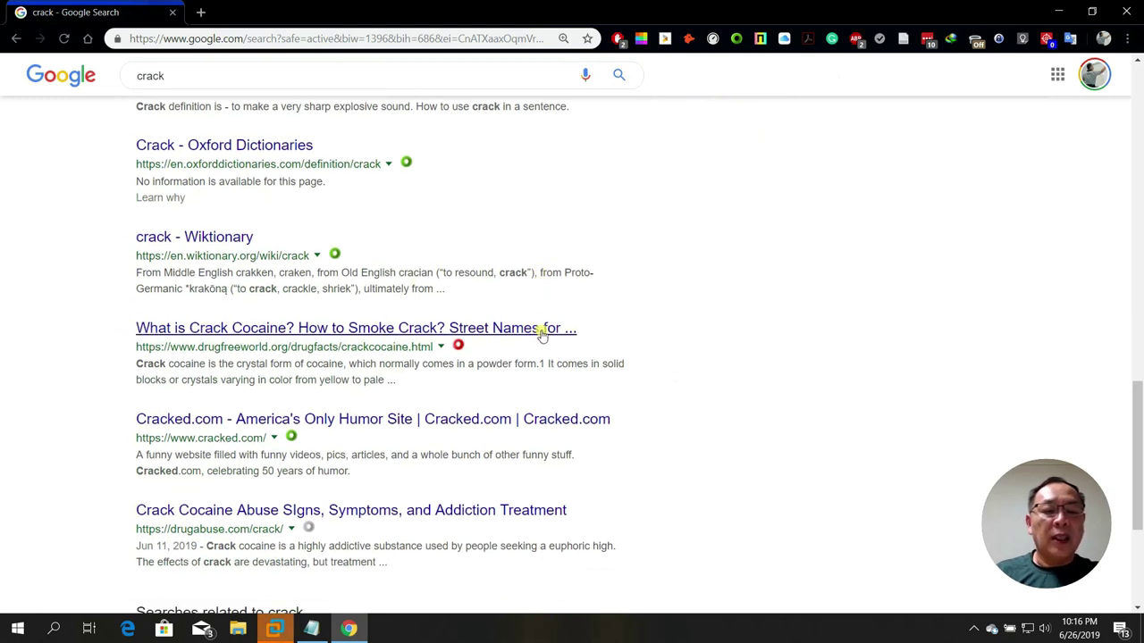
Open drugfreeworld.org's full WOT scorecard, dismiss the app promotion, and scroll its Unsafe 1.4 rating.
mouse_move(459, 348)
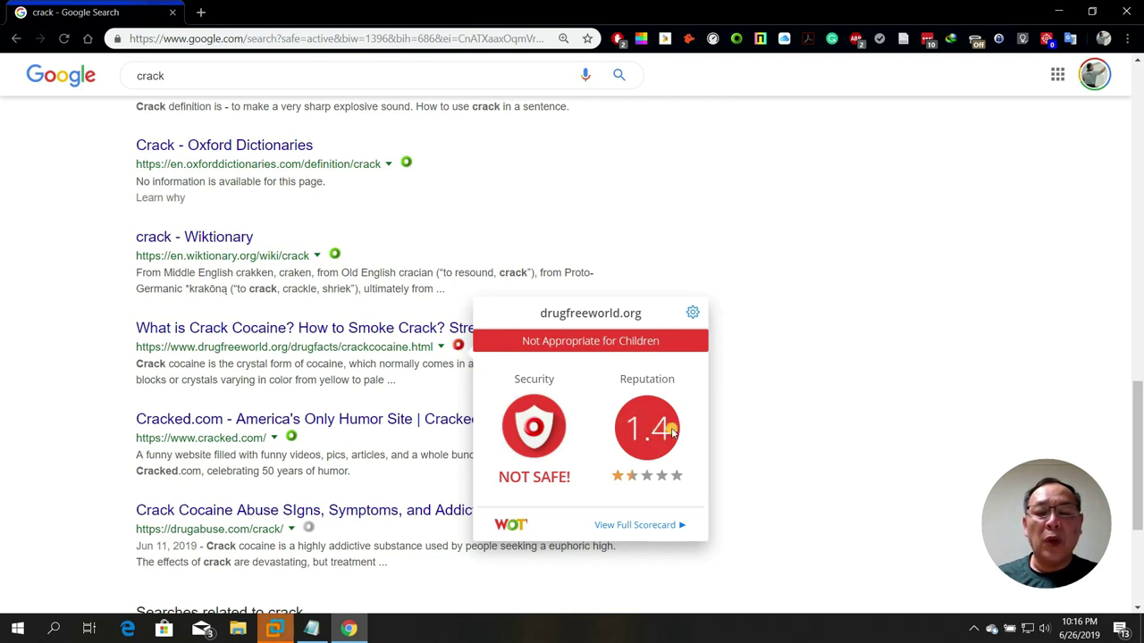
click(632, 529)
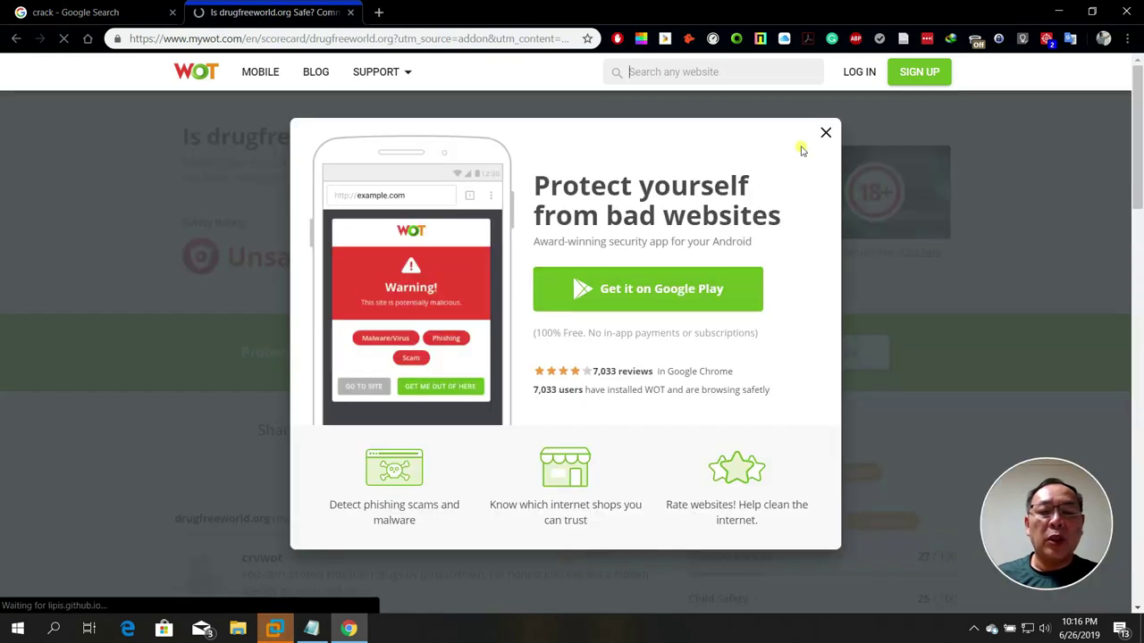
click(824, 133)
scroll(551, 328, down, 2)
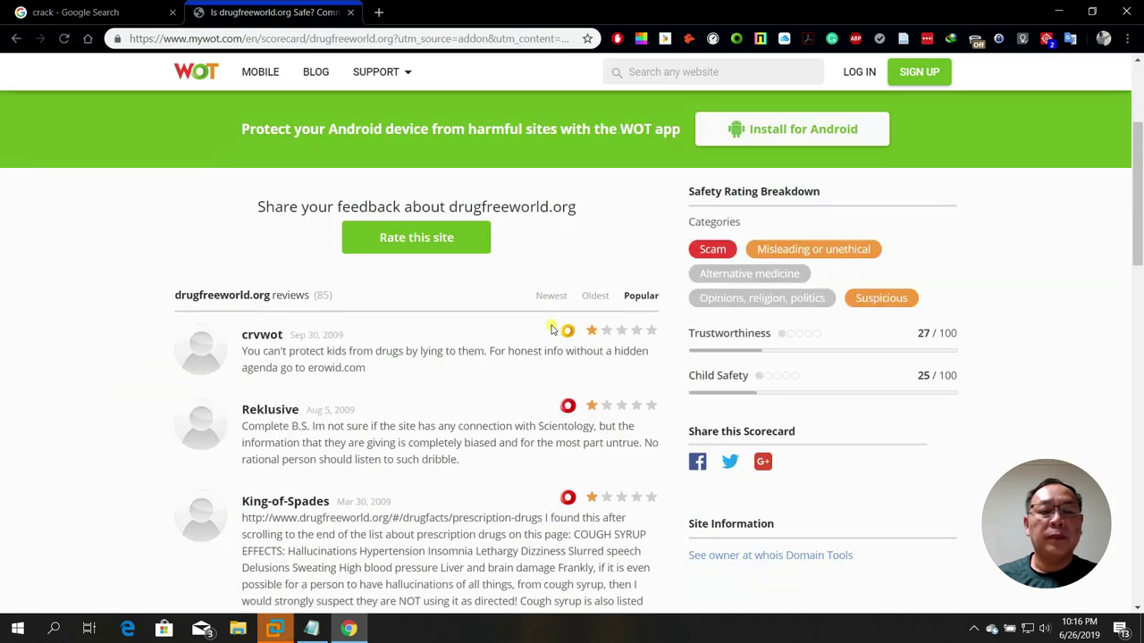
scroll(551, 328, up, 2)
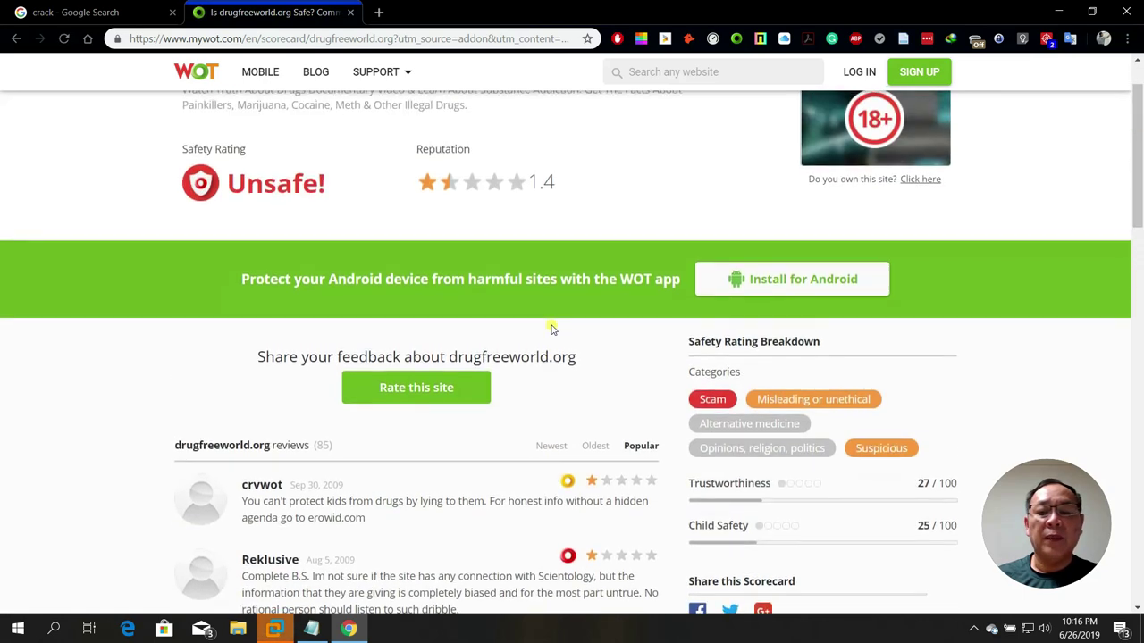
scroll(719, 409, down, 1)
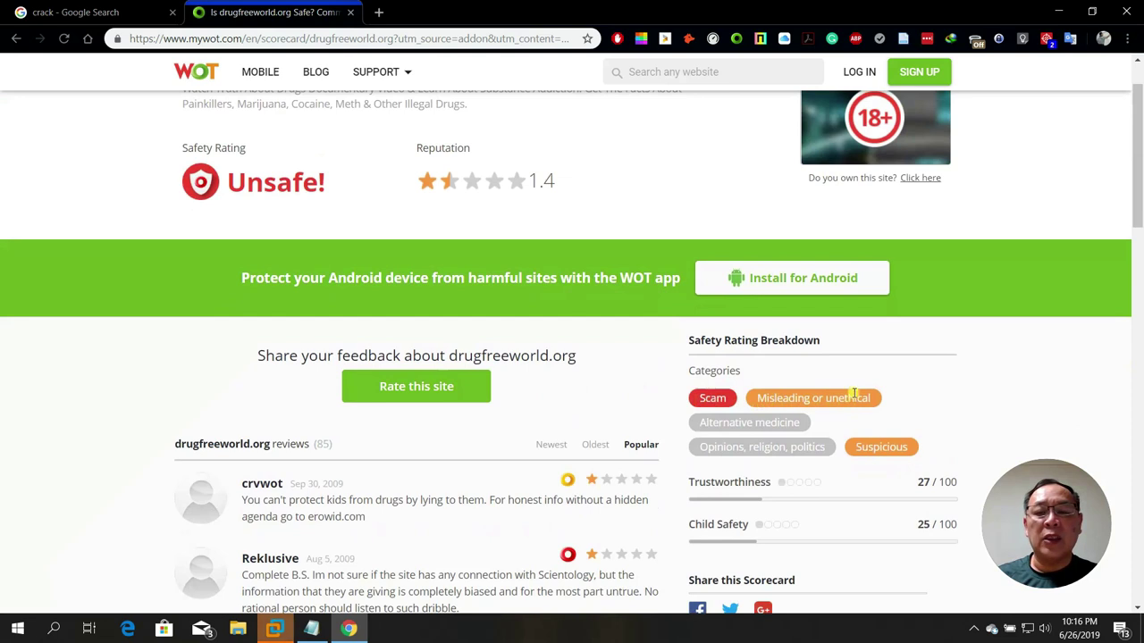
scroll(679, 295, up, 1)
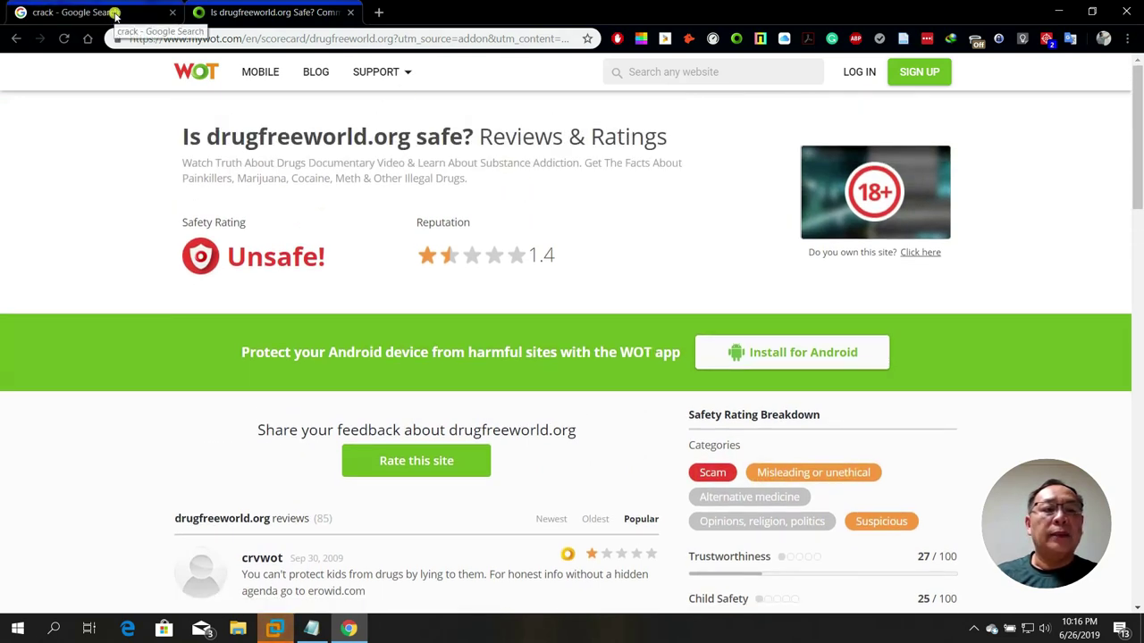
Close the scorecard tab and go to page 2 of the crack results.
click(353, 13)
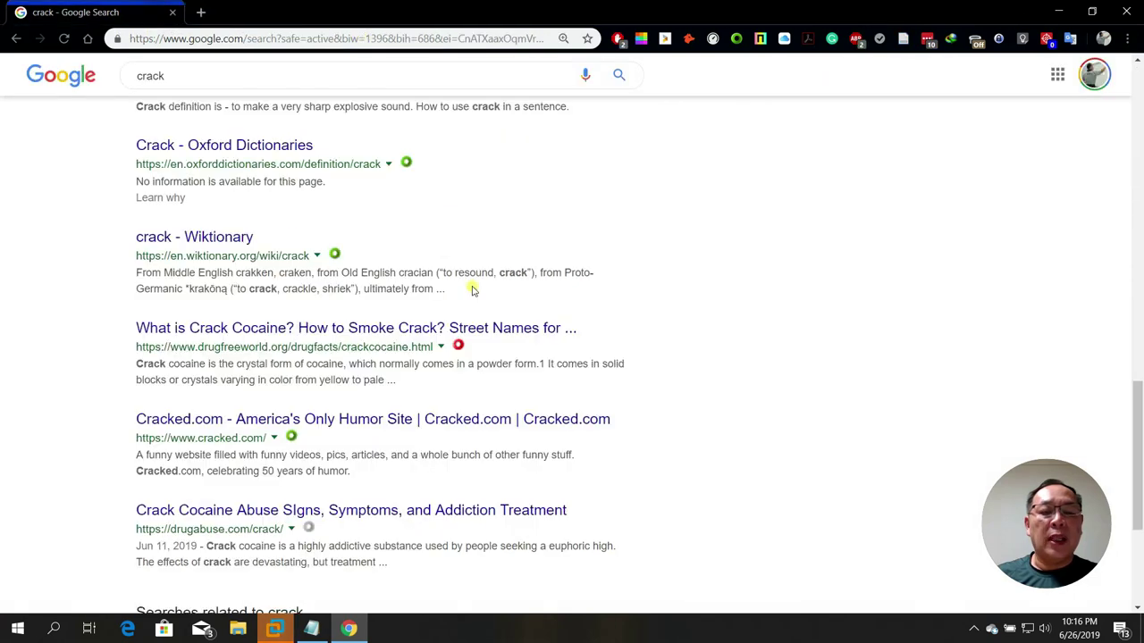
scroll(472, 288, down, 3)
click(502, 489)
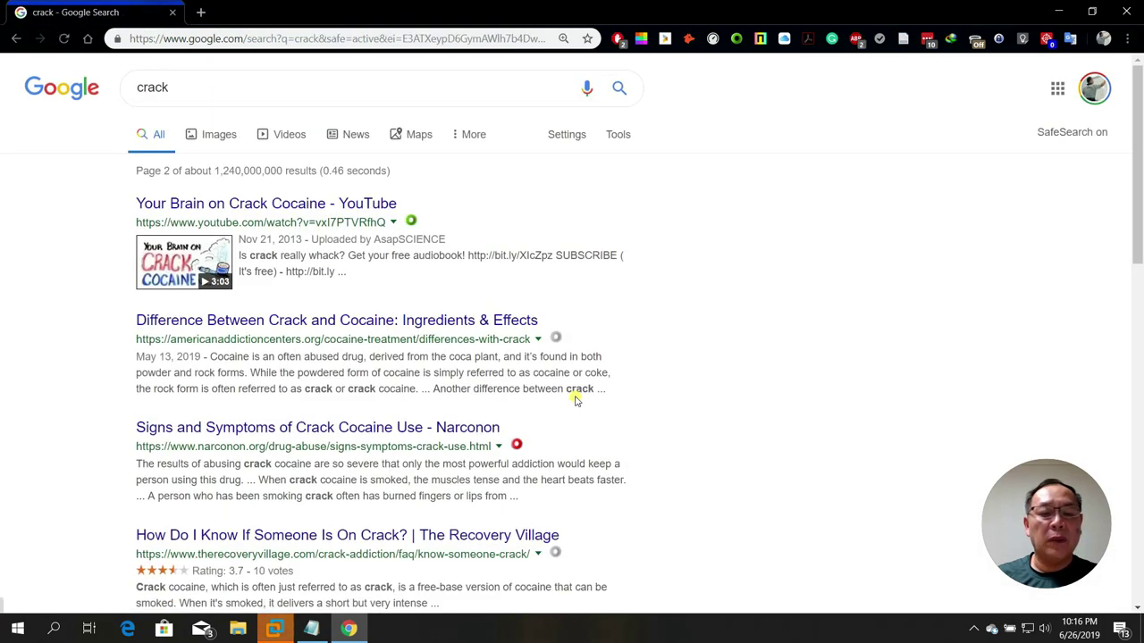
scroll(575, 401, down, 2)
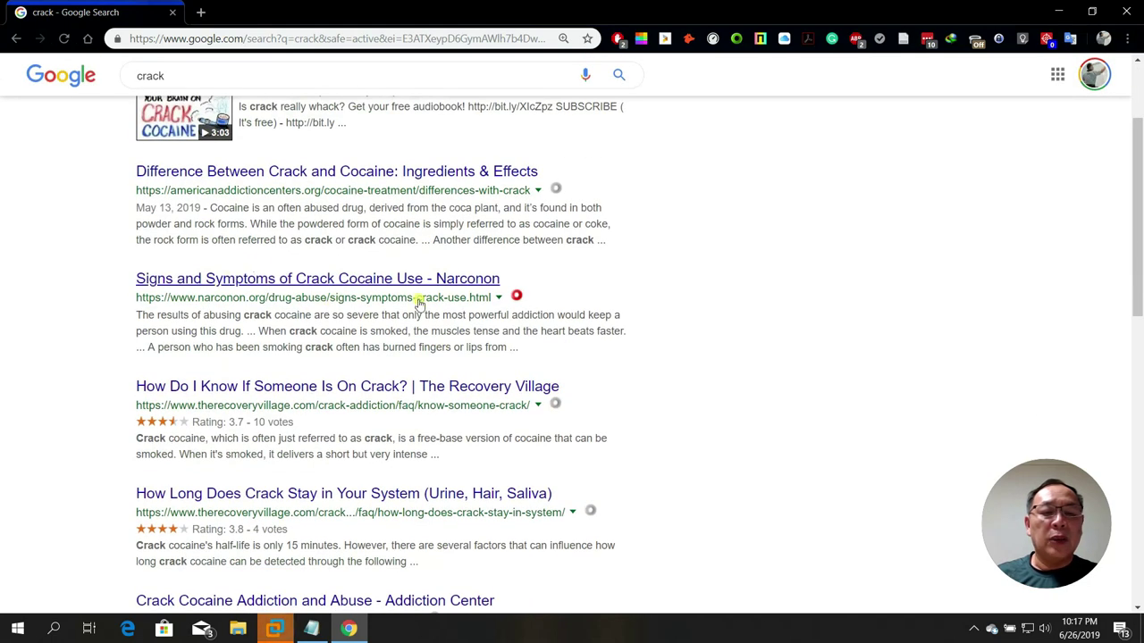
Check narconon.org's red WOT rating, then select the whole crack query in the search box.
mouse_move(516, 298)
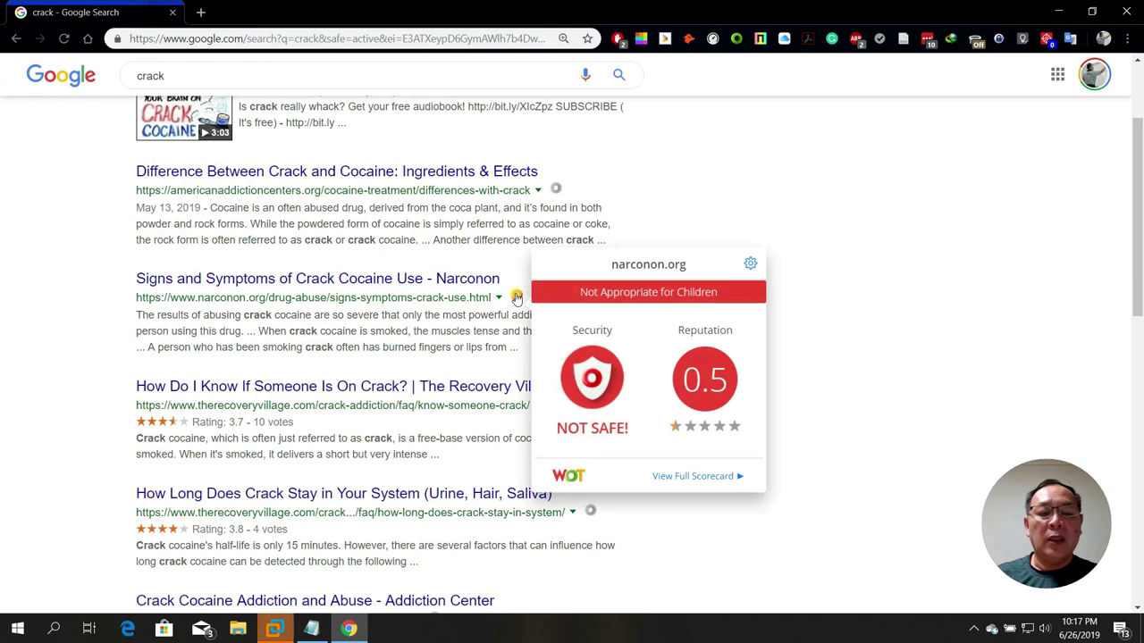
click(857, 210)
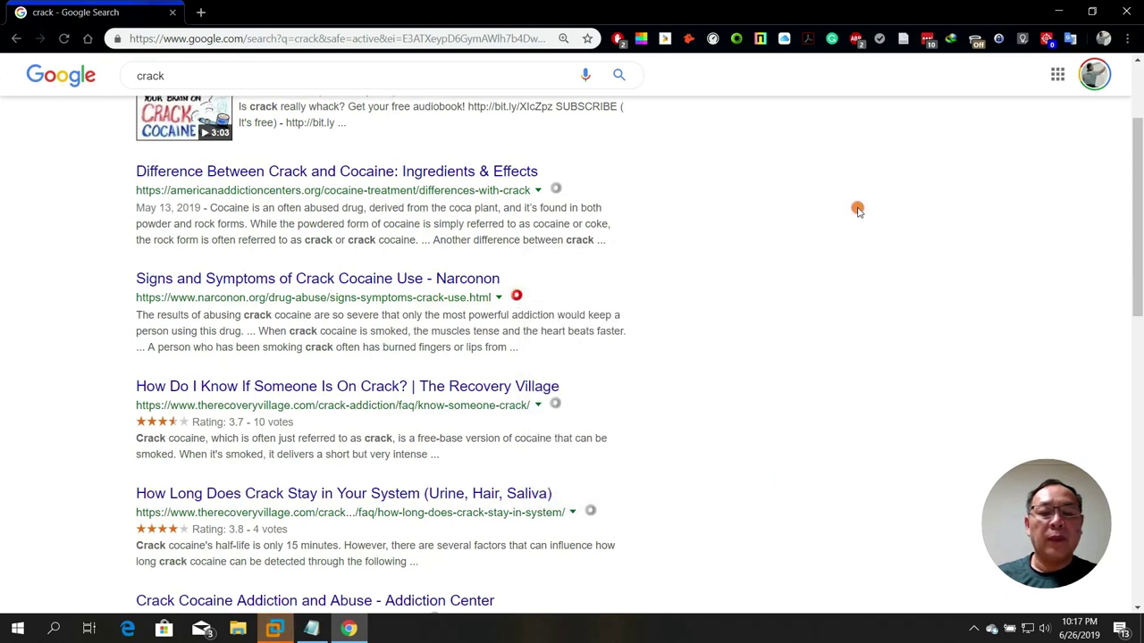
scroll(684, 304, down, 4)
scroll(671, 310, up, 6)
click(207, 88)
drag(206, 89, 113, 87)
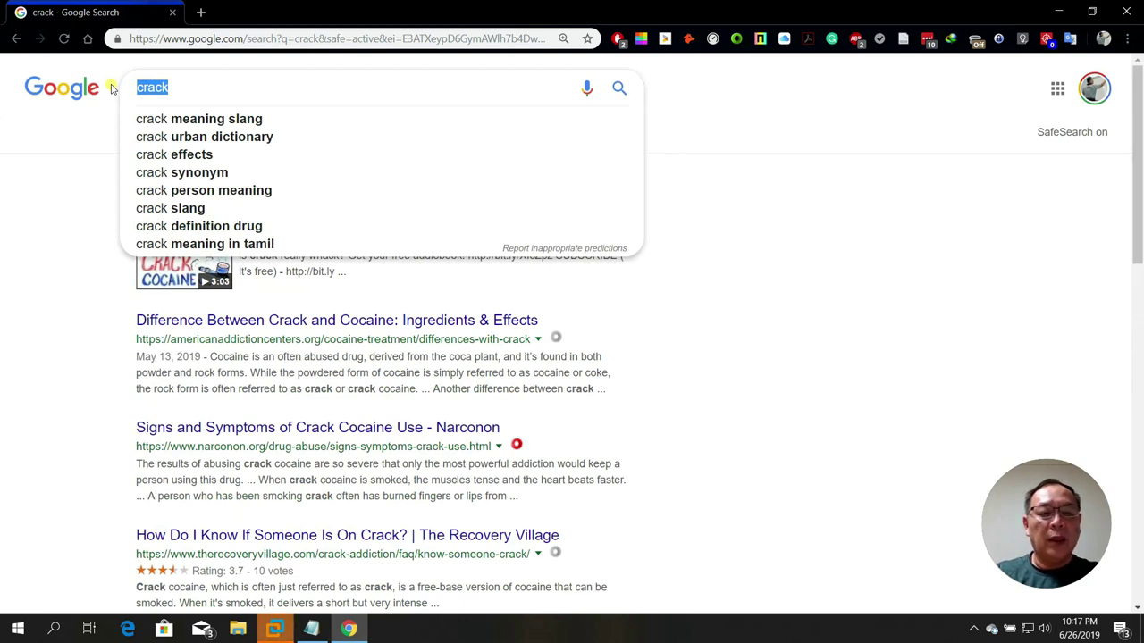
text(se)
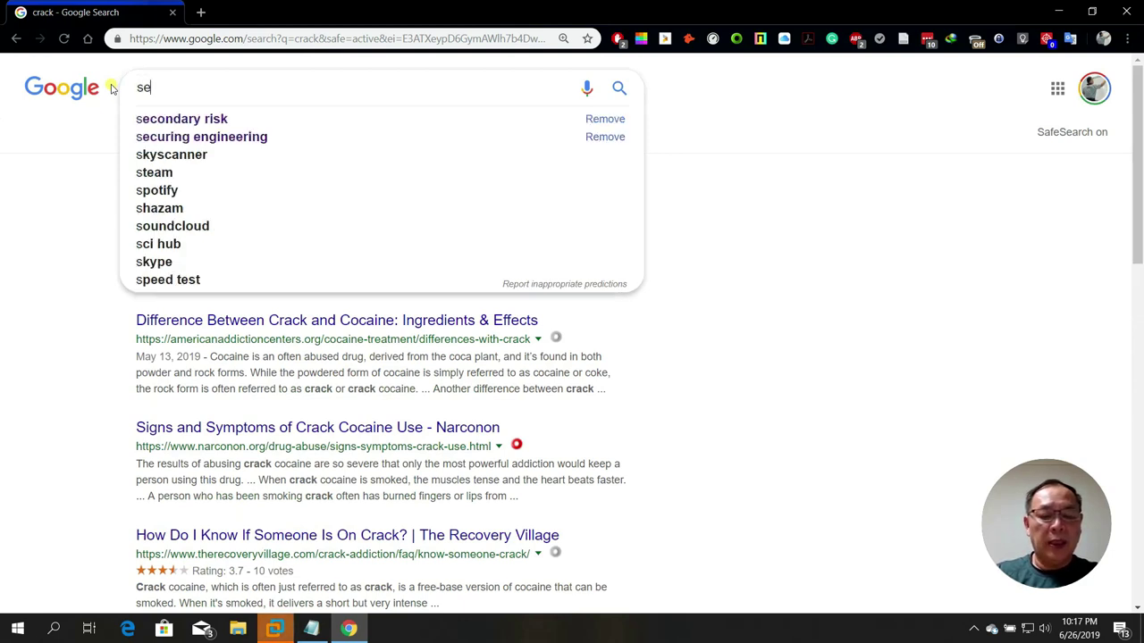
text(r)
key(BackSpace)
key(BackSpace)
key(BackSpace)
text(fre)
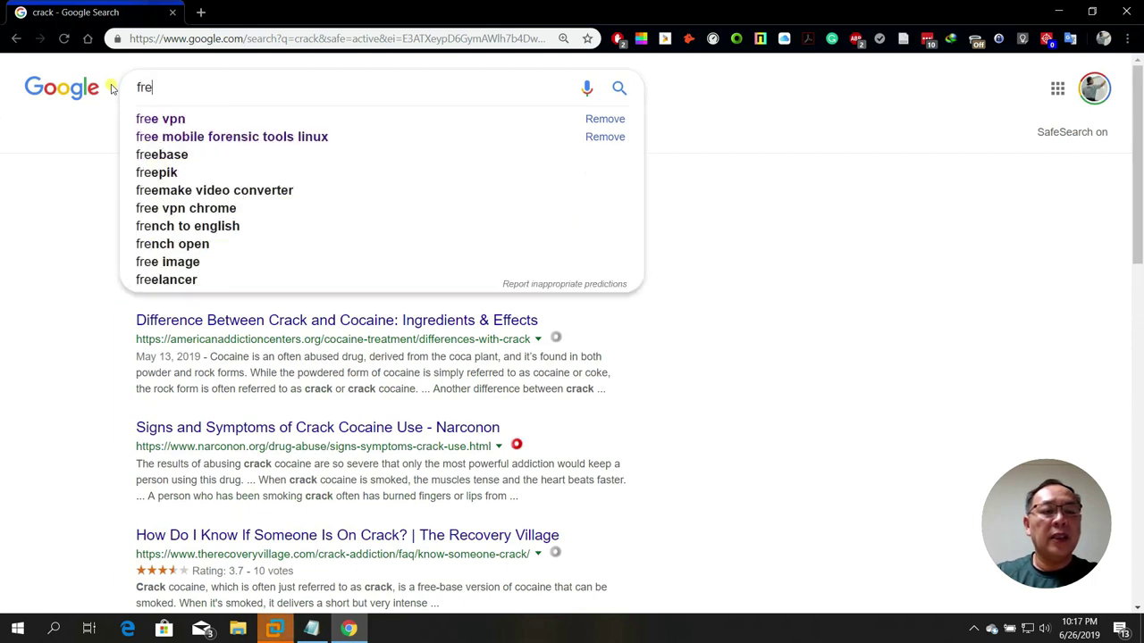
text(e serial numbers)
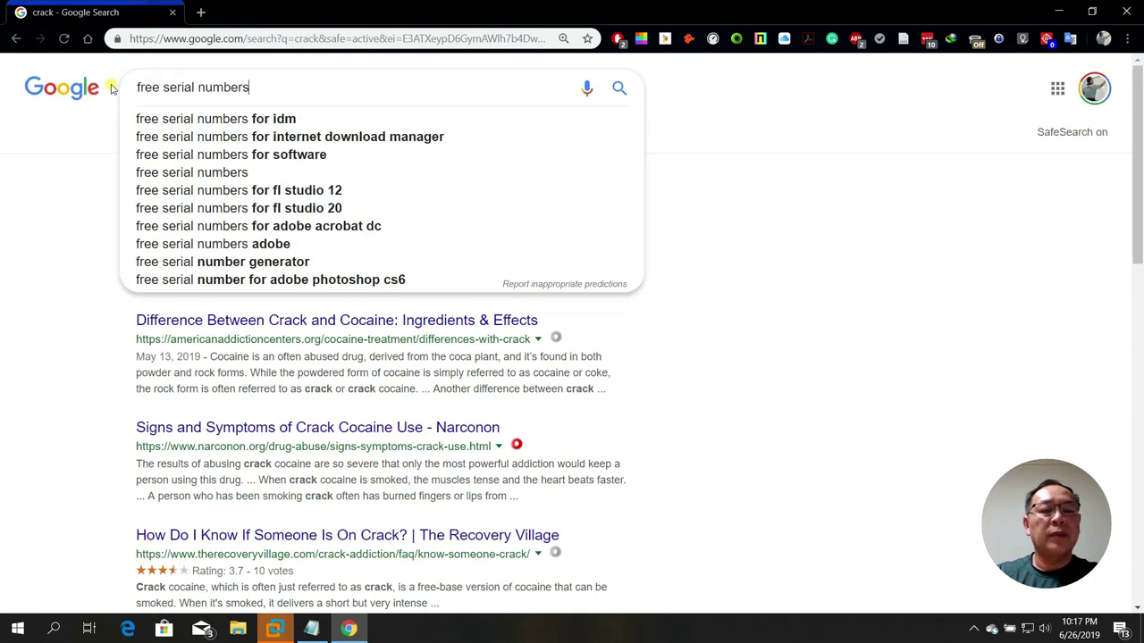
key(Return)
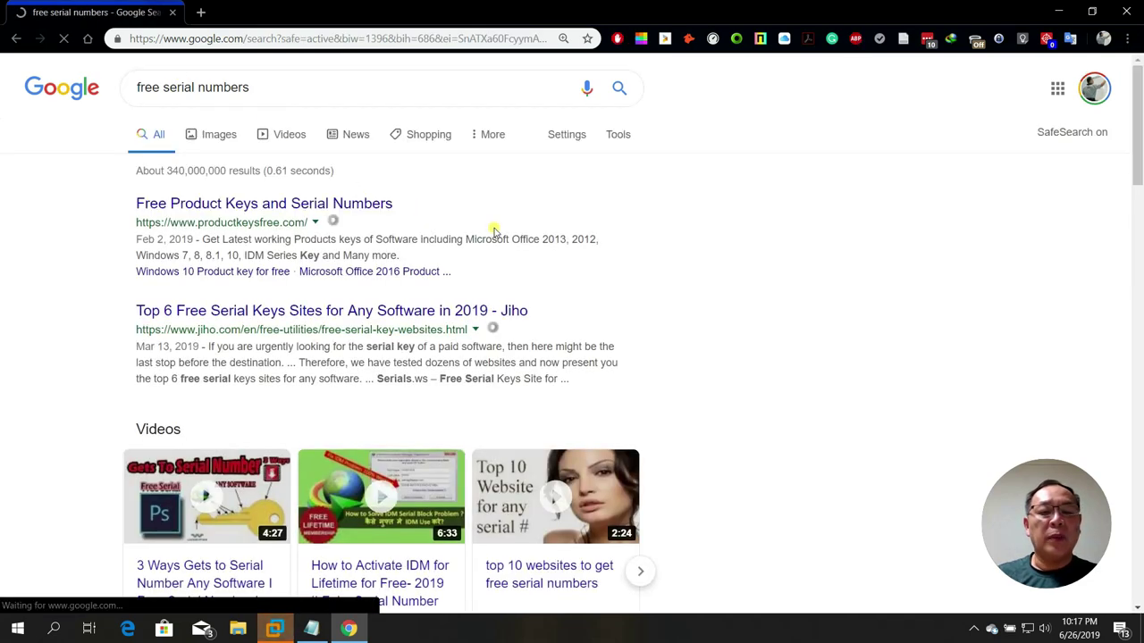
scroll(579, 303, down, 3)
scroll(579, 304, down, 6)
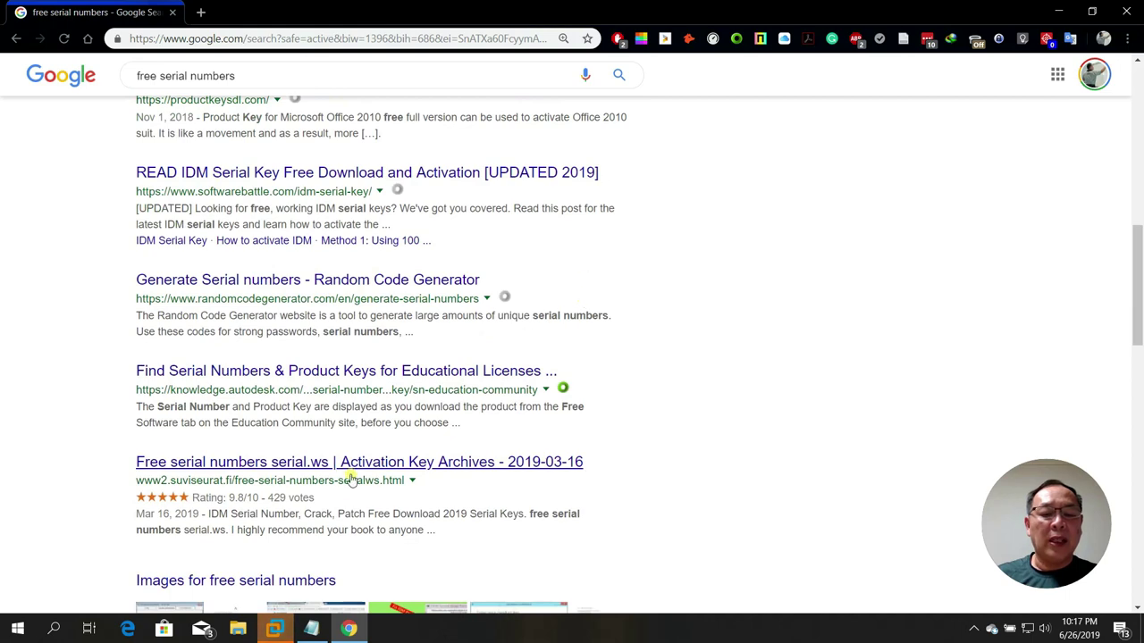
mouse_move(276, 630)
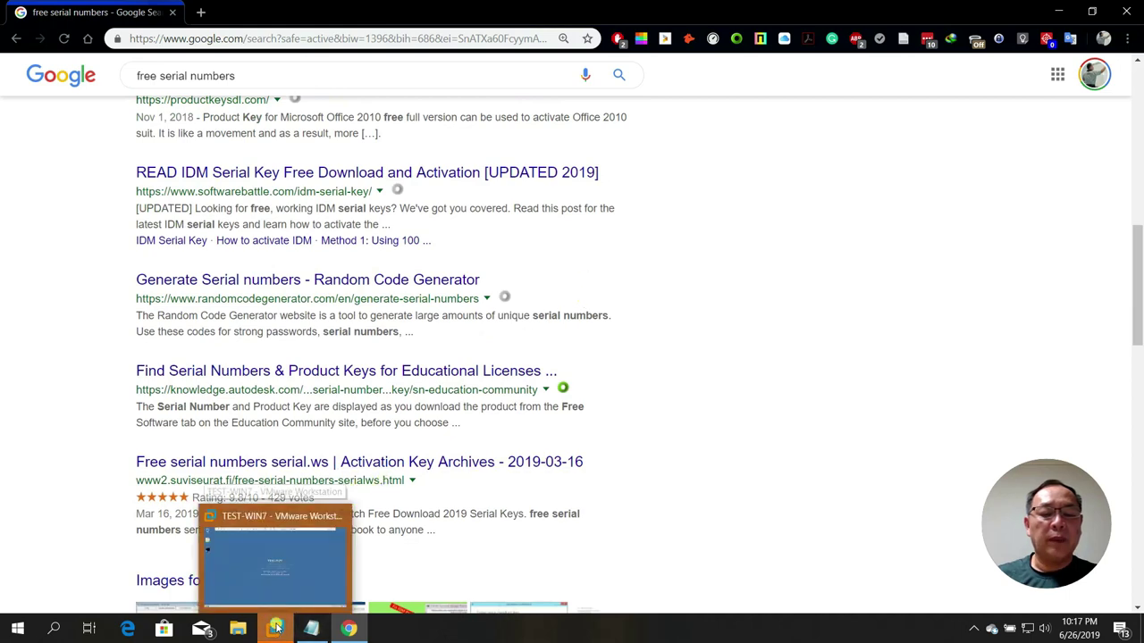
click(286, 575)
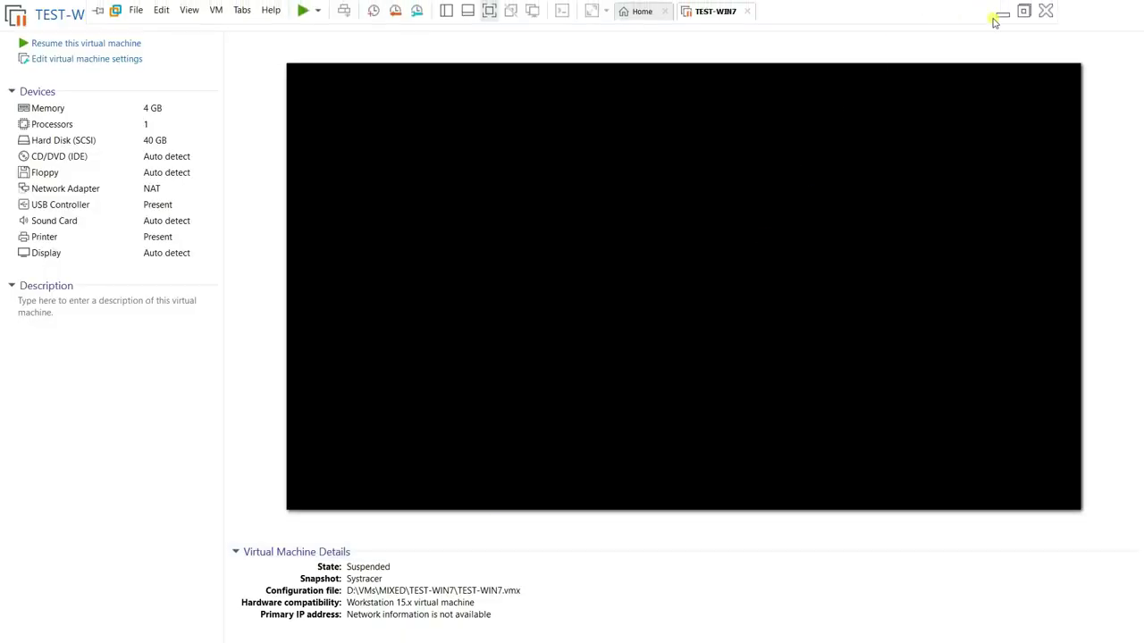
click(1002, 13)
scroll(623, 378, down, 8)
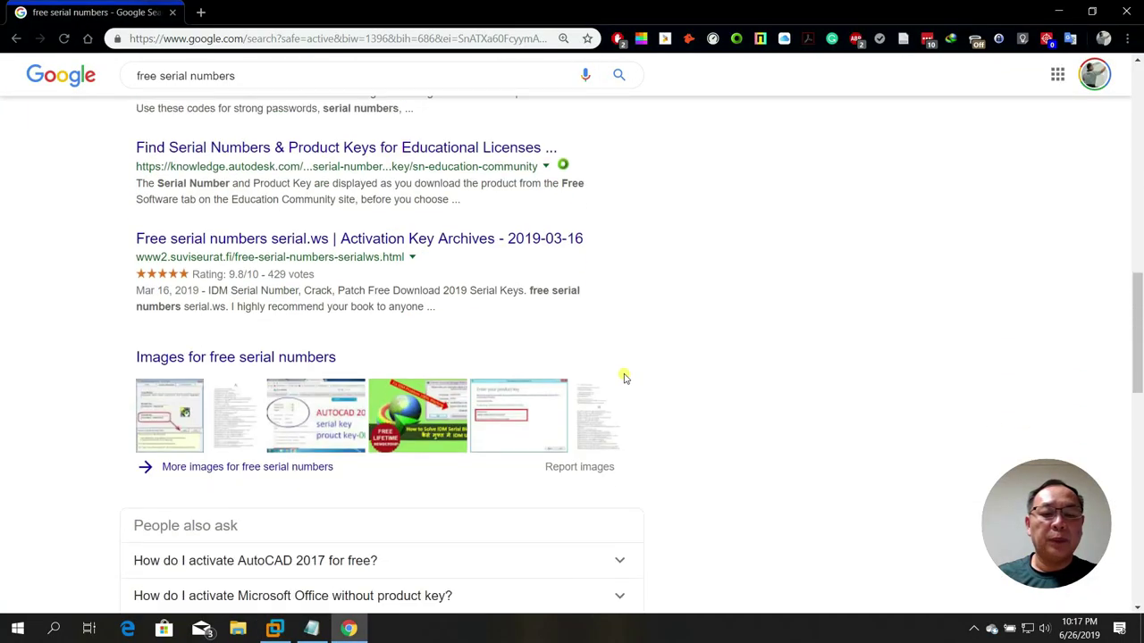
scroll(624, 378, down, 5)
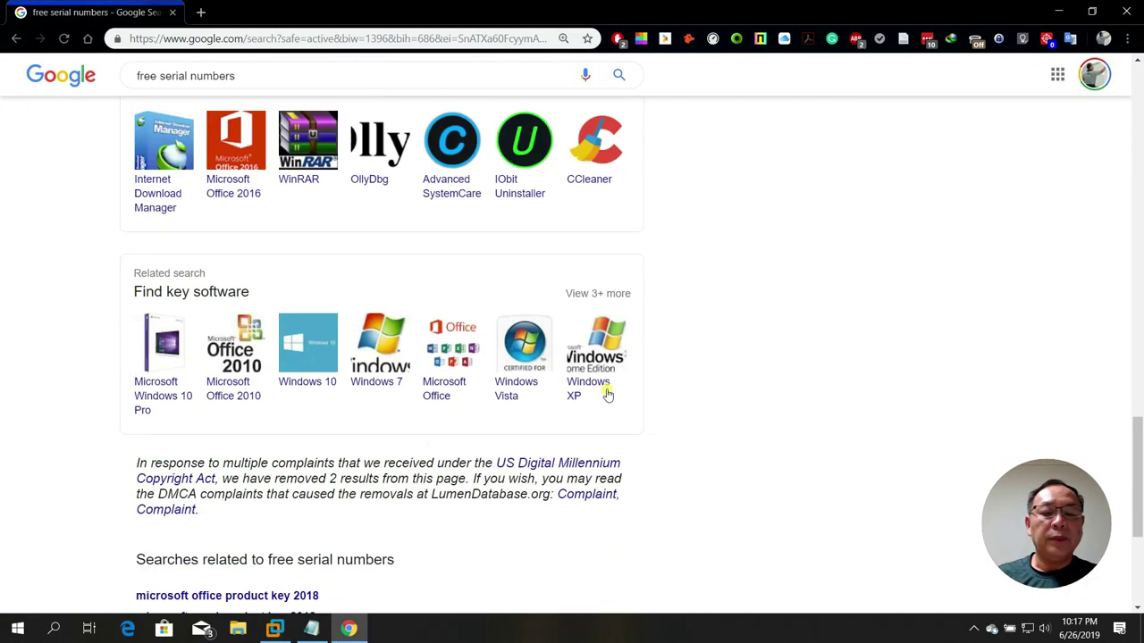
click(499, 576)
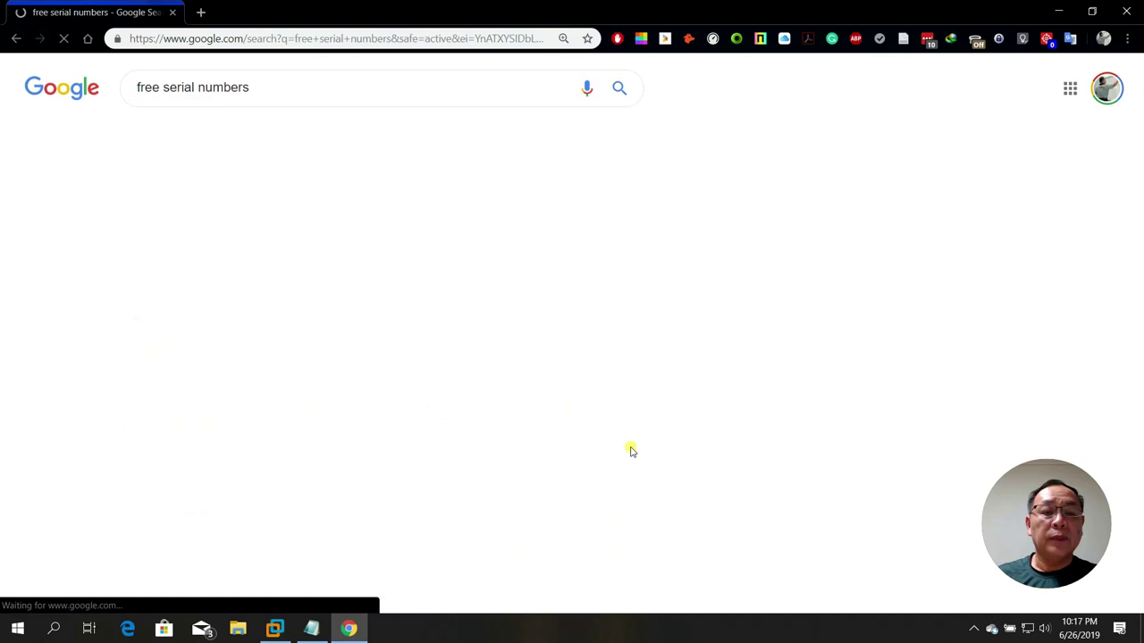
scroll(624, 450, down, 5)
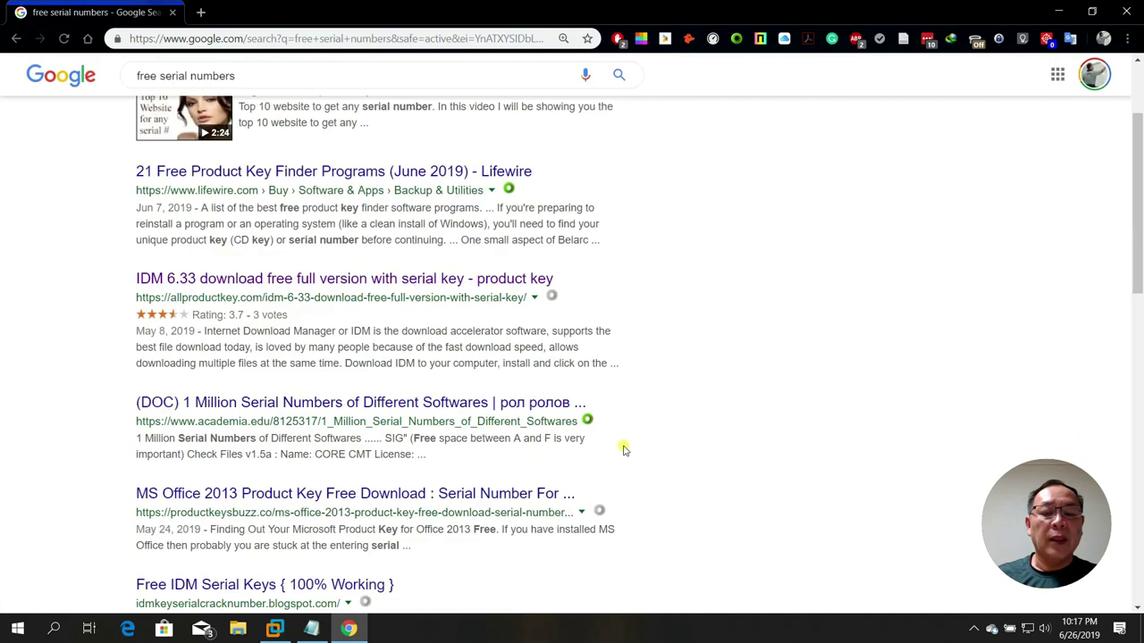
scroll(624, 449, down, 5)
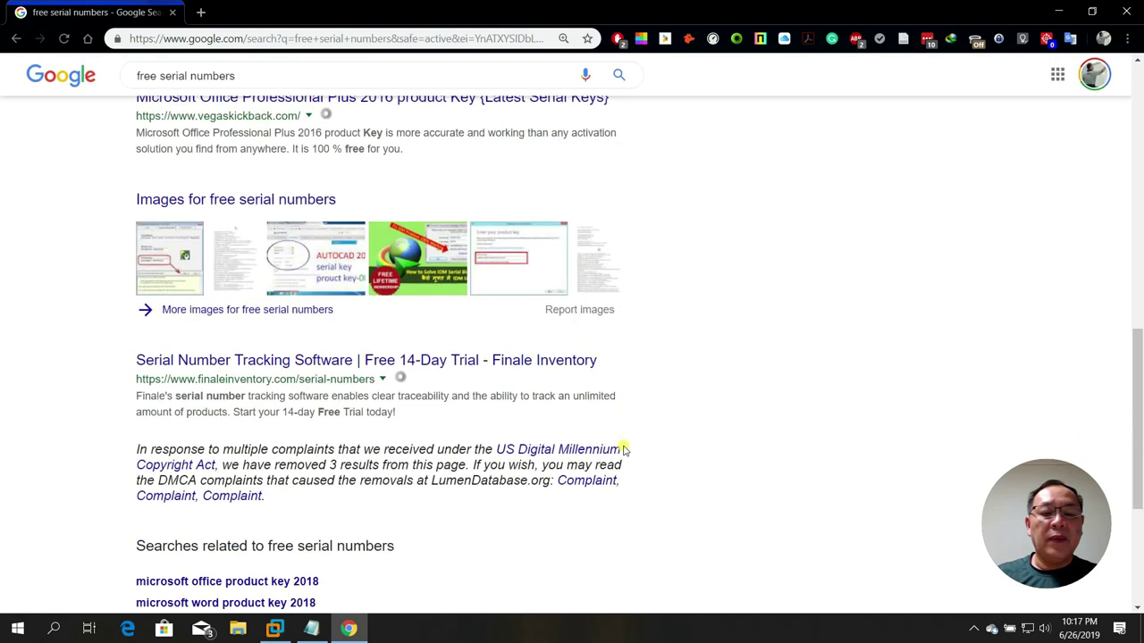
scroll(496, 518, down, 3)
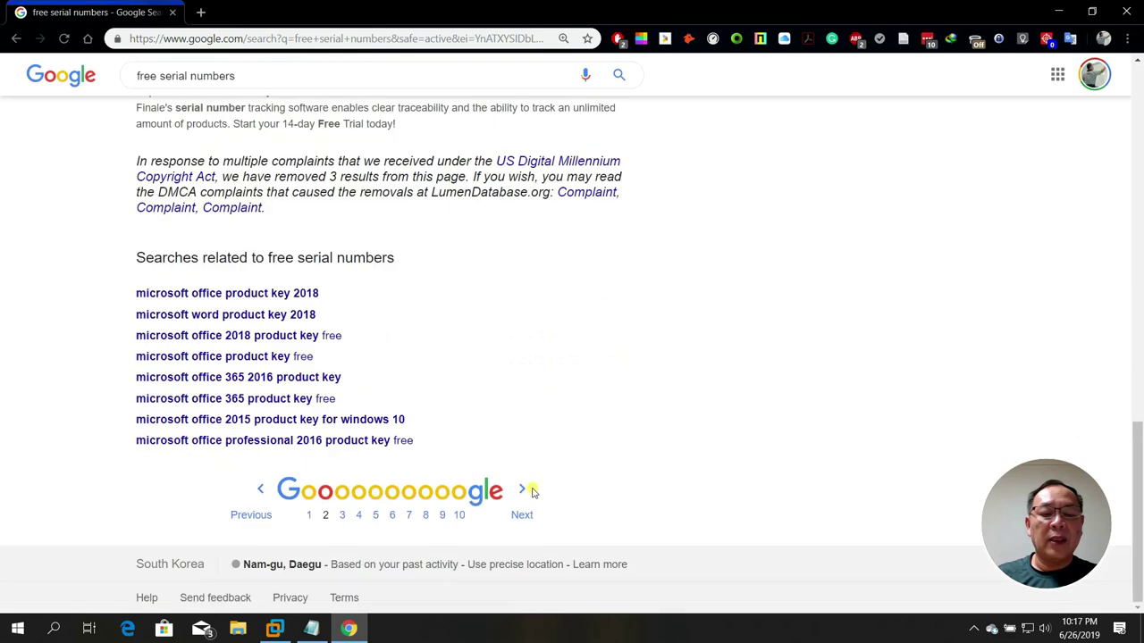
click(522, 515)
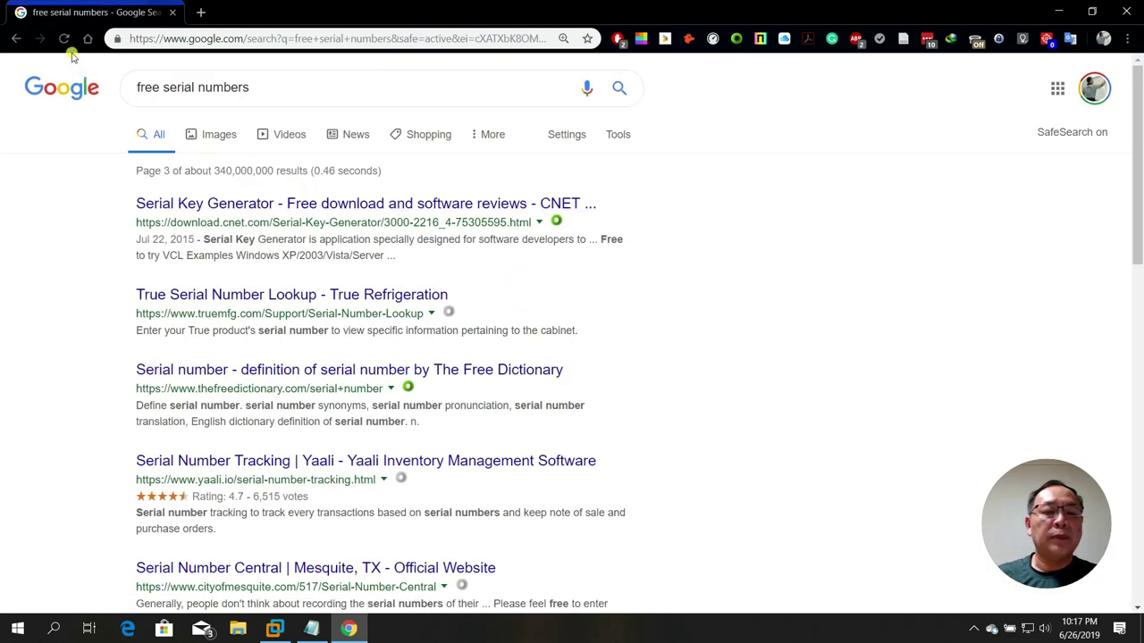
click(16, 39)
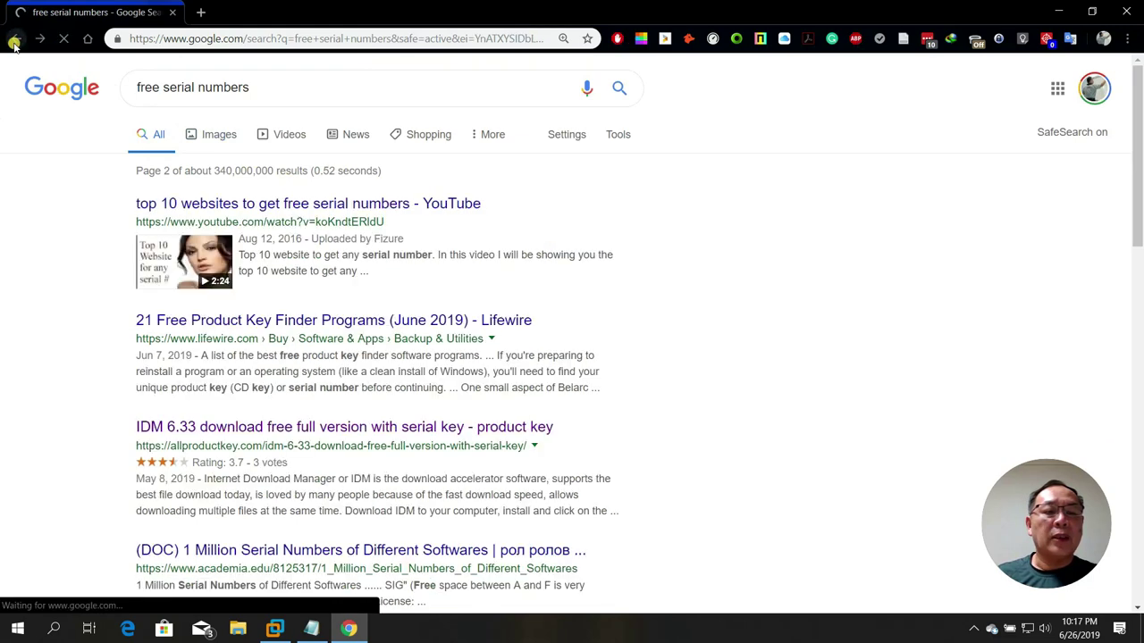
click(16, 40)
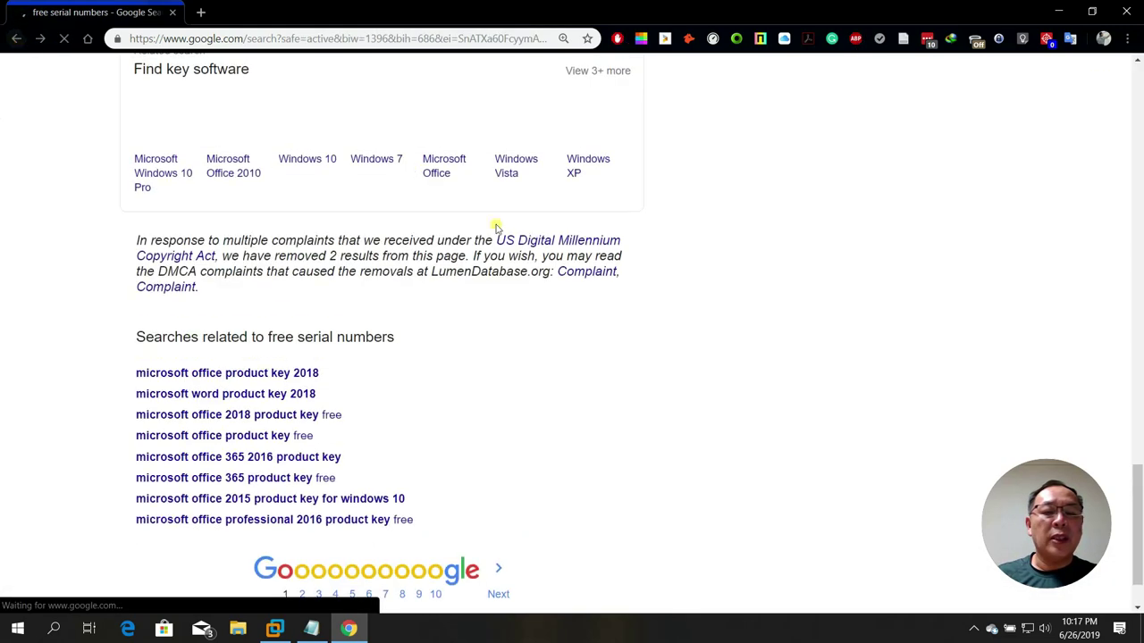
scroll(537, 287, up, 12)
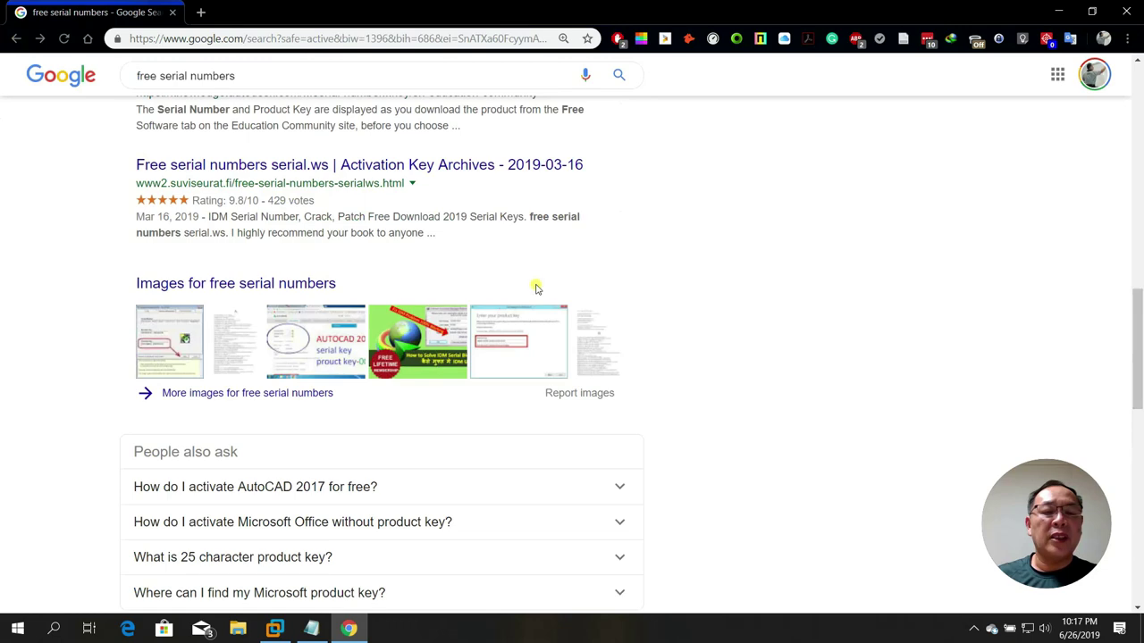
scroll(536, 287, up, 5)
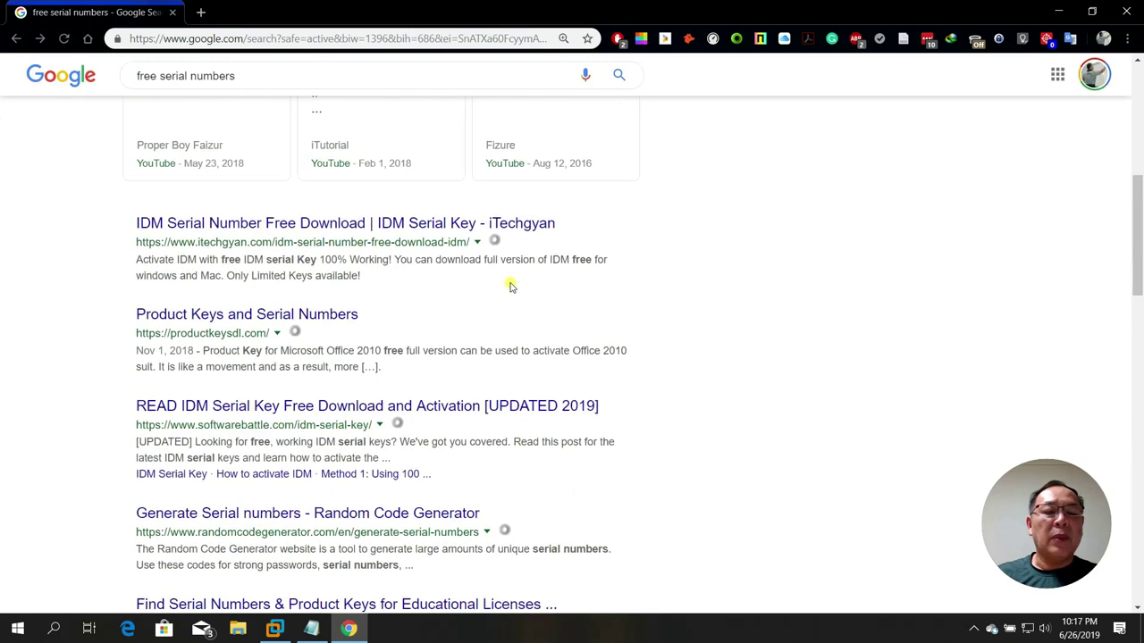
scroll(349, 254, up, 4)
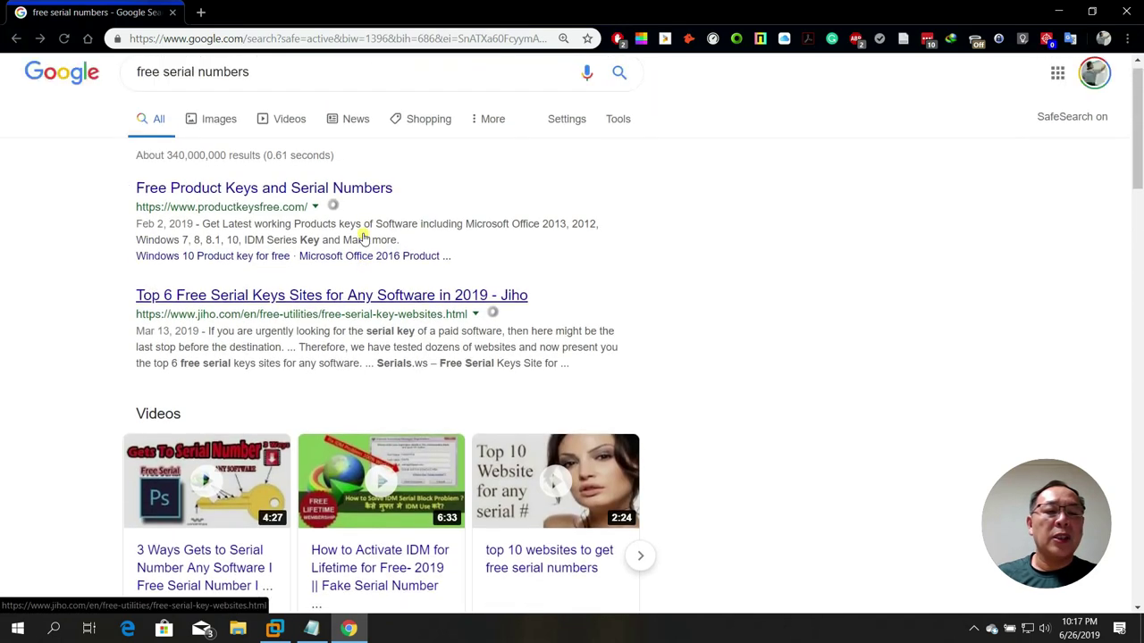
drag(264, 90, 112, 81)
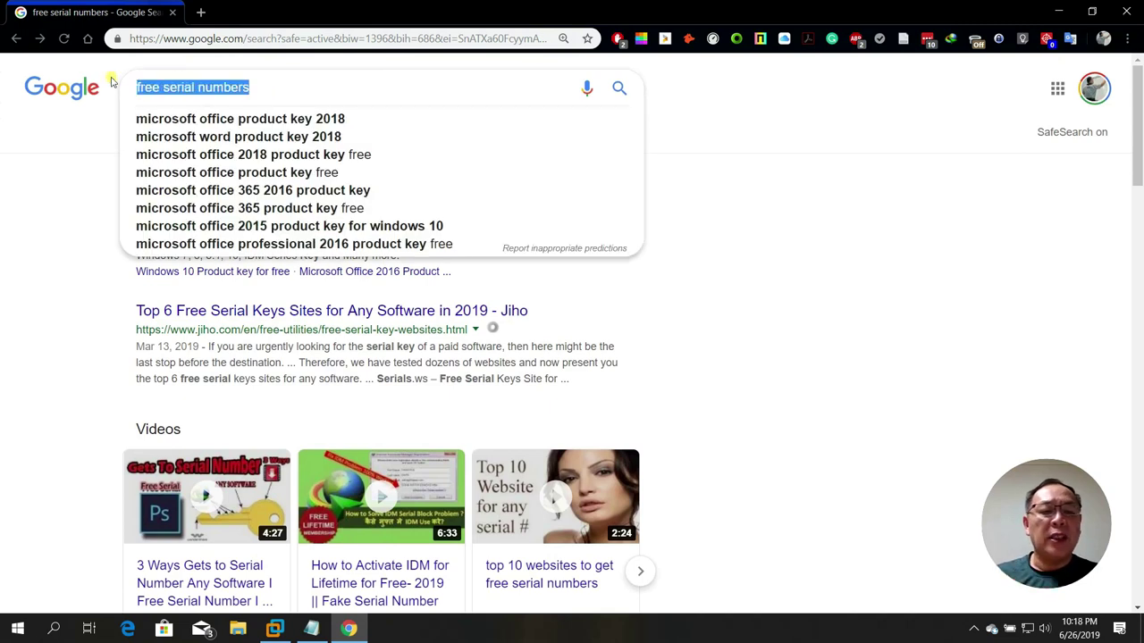
Search 'microsoft office 2018 product key free' and open productkeyfree.org's full WOT scorecard.
click(250, 156)
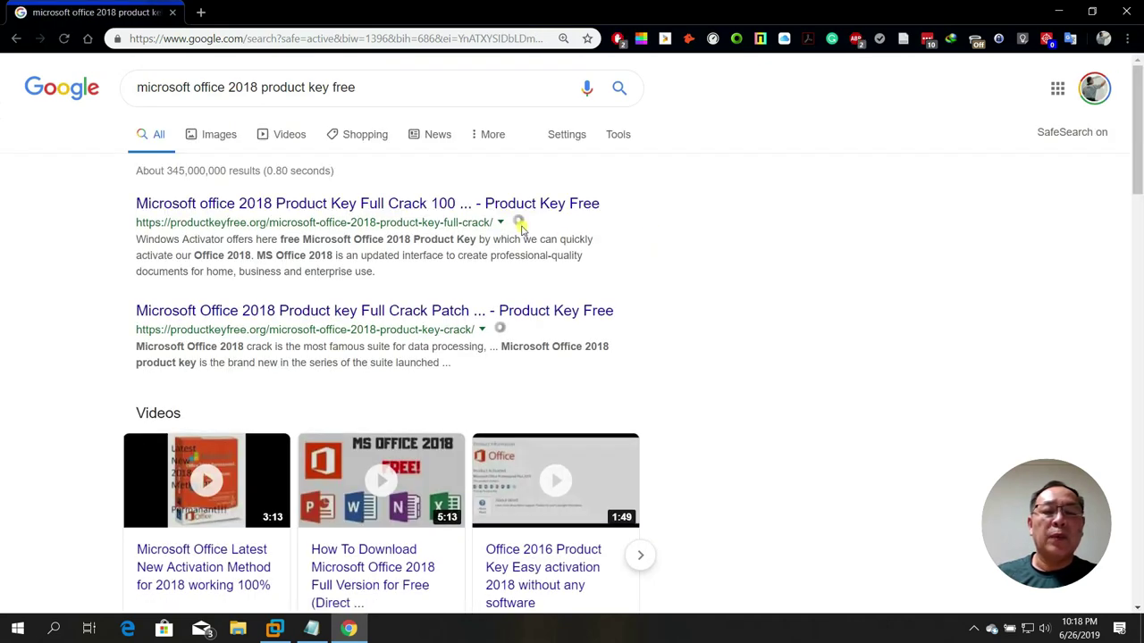
mouse_move(521, 228)
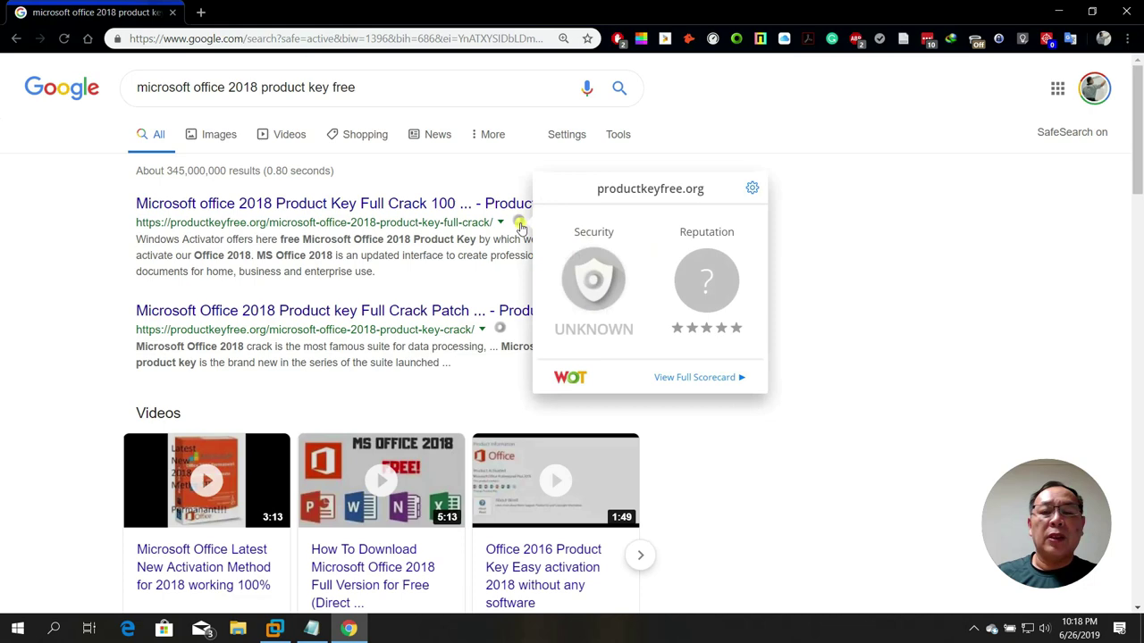
scroll(850, 250, down, 4)
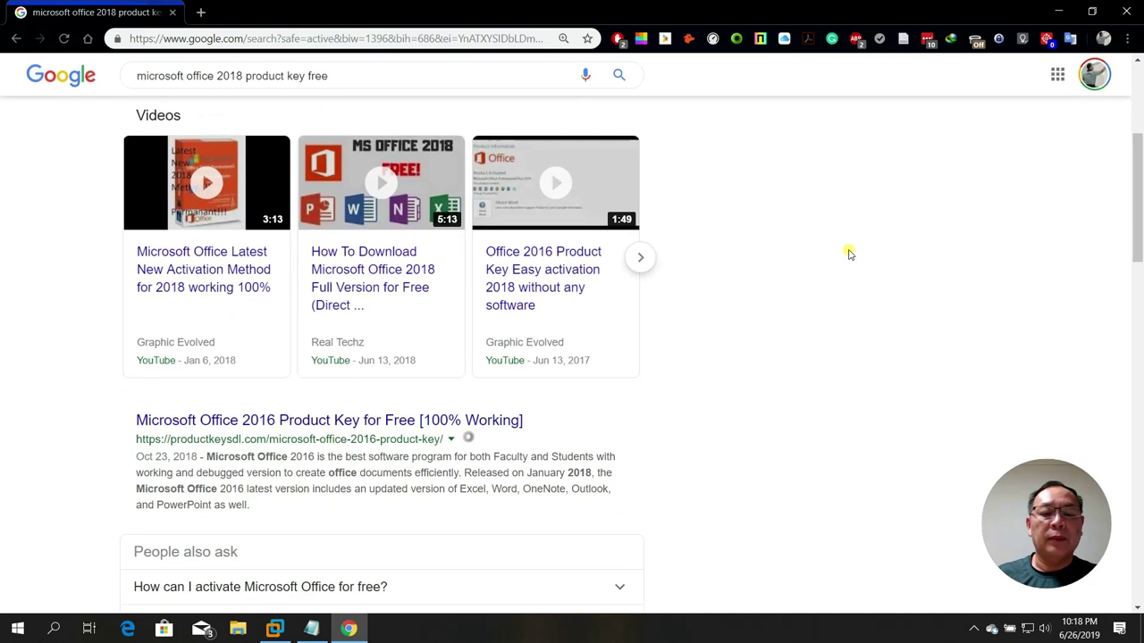
scroll(850, 251, up, 3)
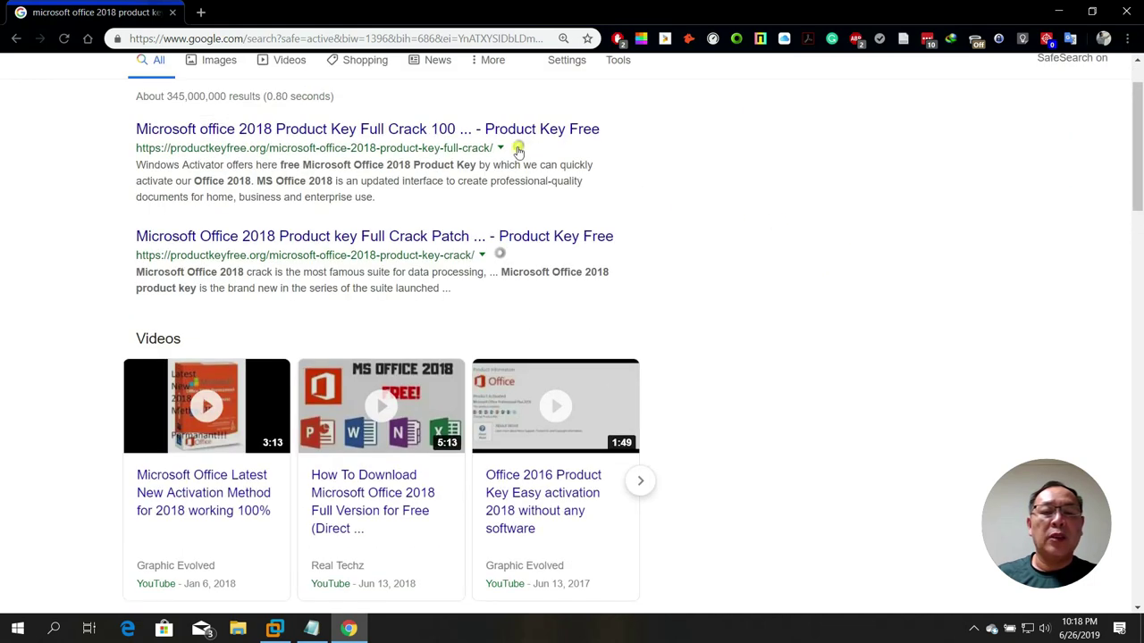
mouse_move(518, 152)
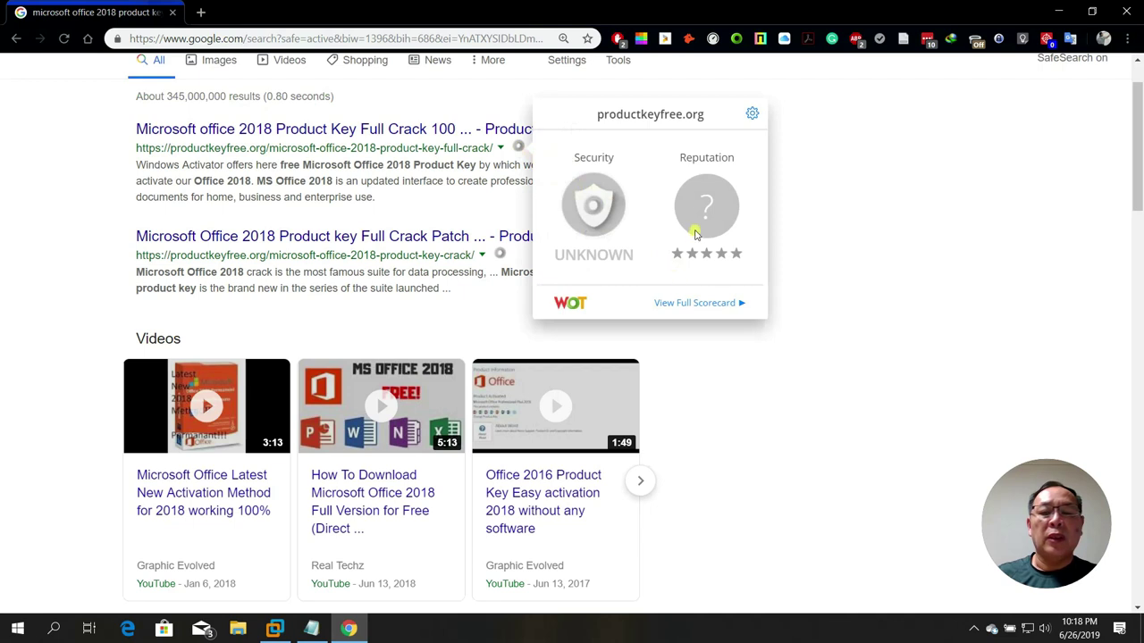
click(682, 303)
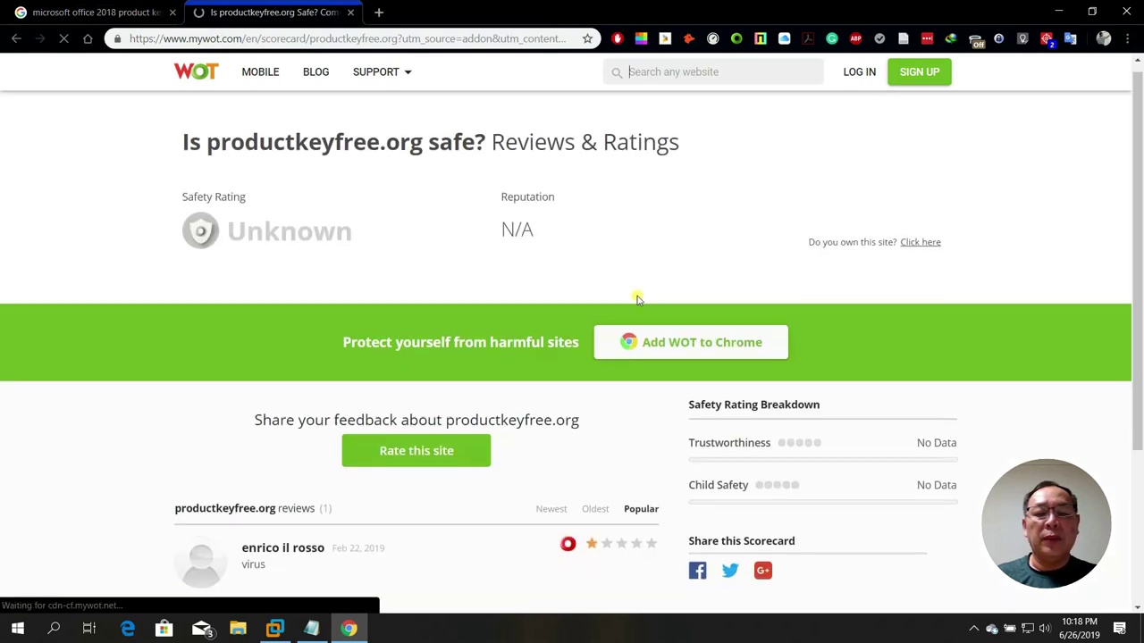
Start rating productkeyfree.org on its WOT scorecard with two stars.
scroll(625, 286, down, 1)
click(416, 311)
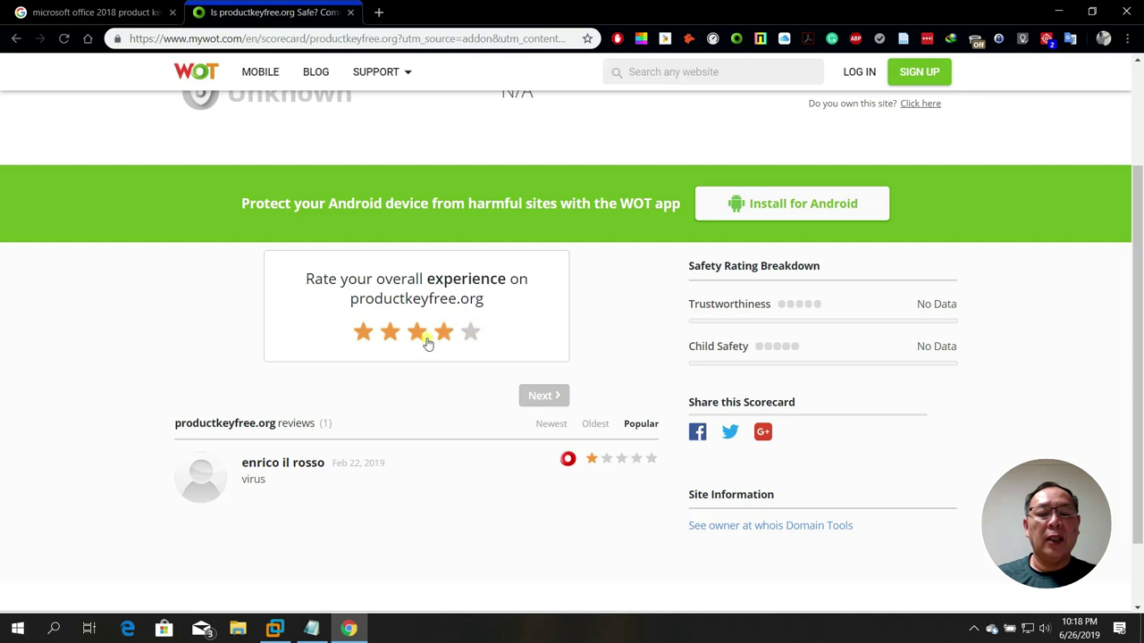
click(391, 341)
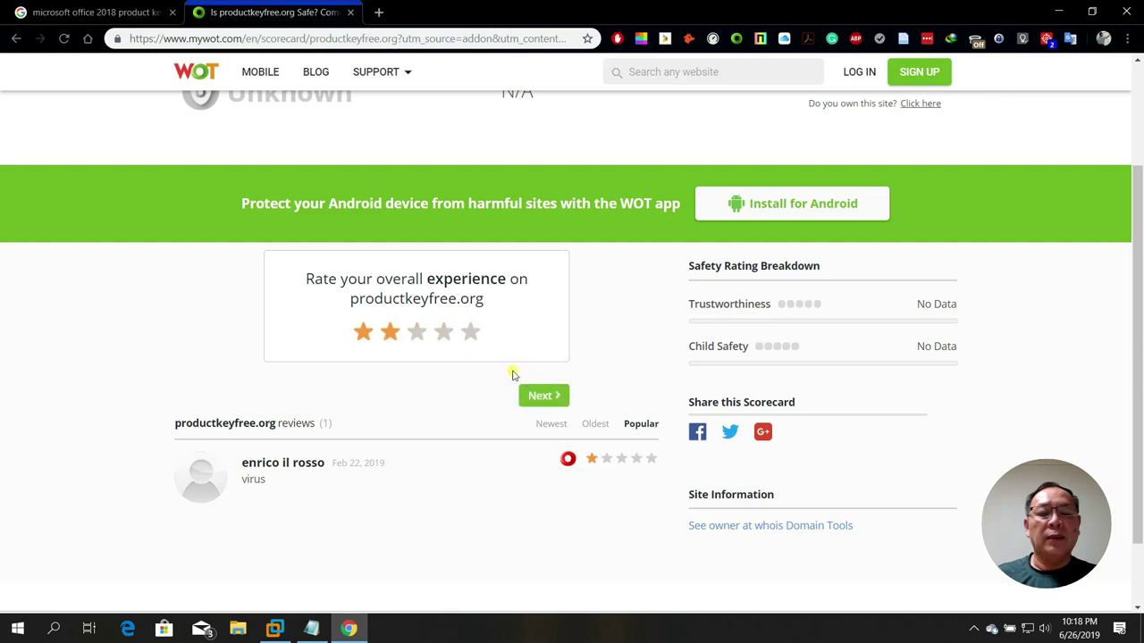
click(541, 398)
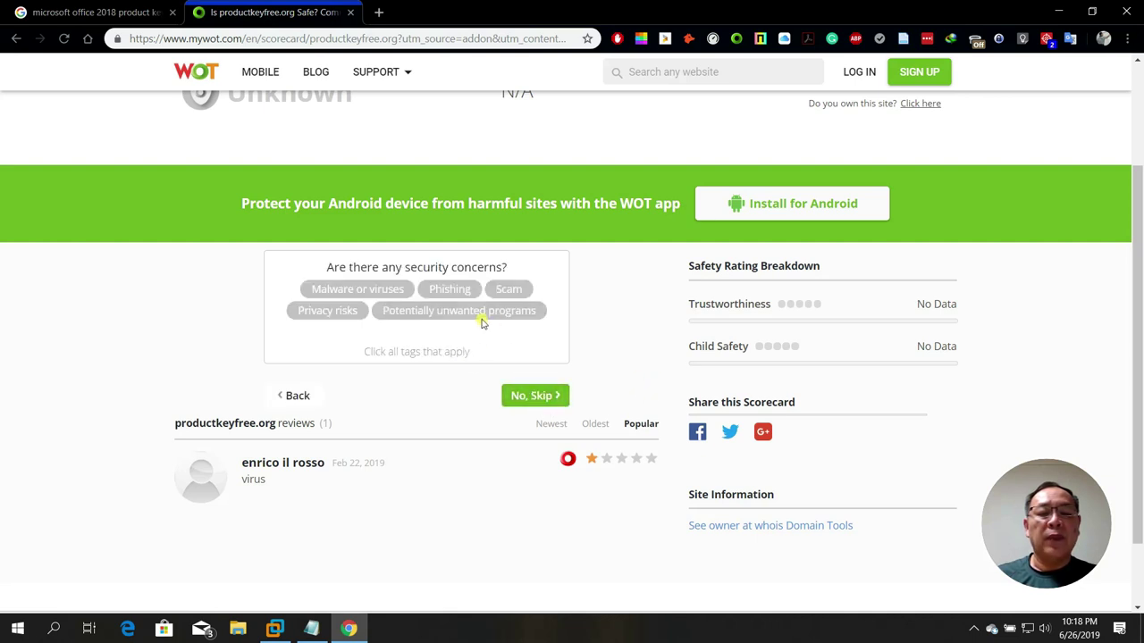
Flag the security concerns Malware or viruses, Phishing, and Potentially unwanted programs.
click(374, 291)
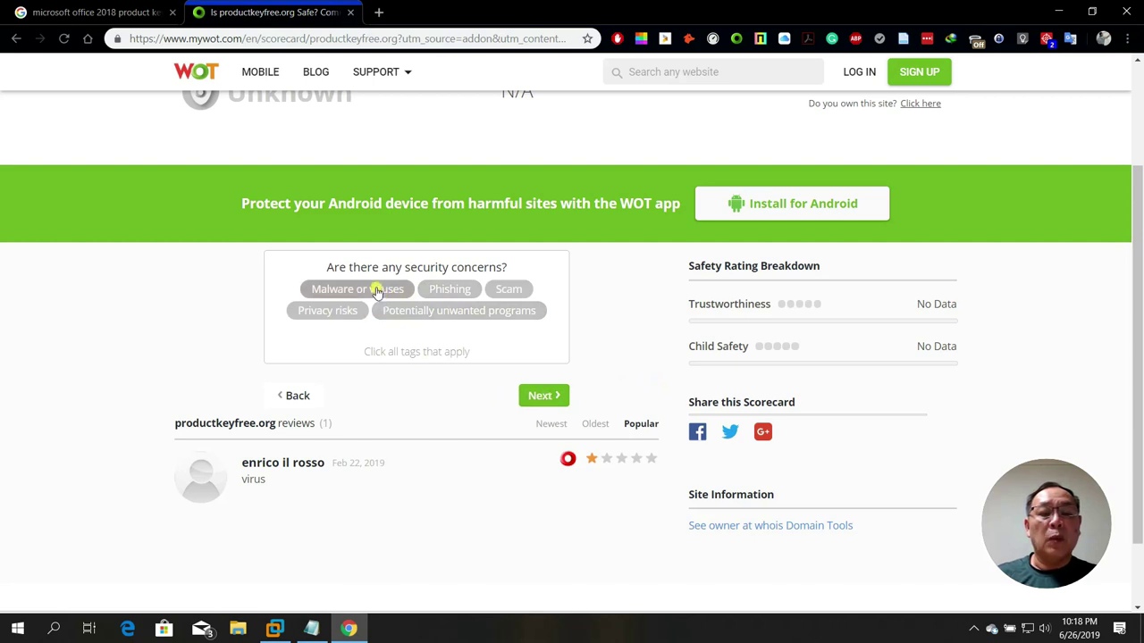
click(452, 294)
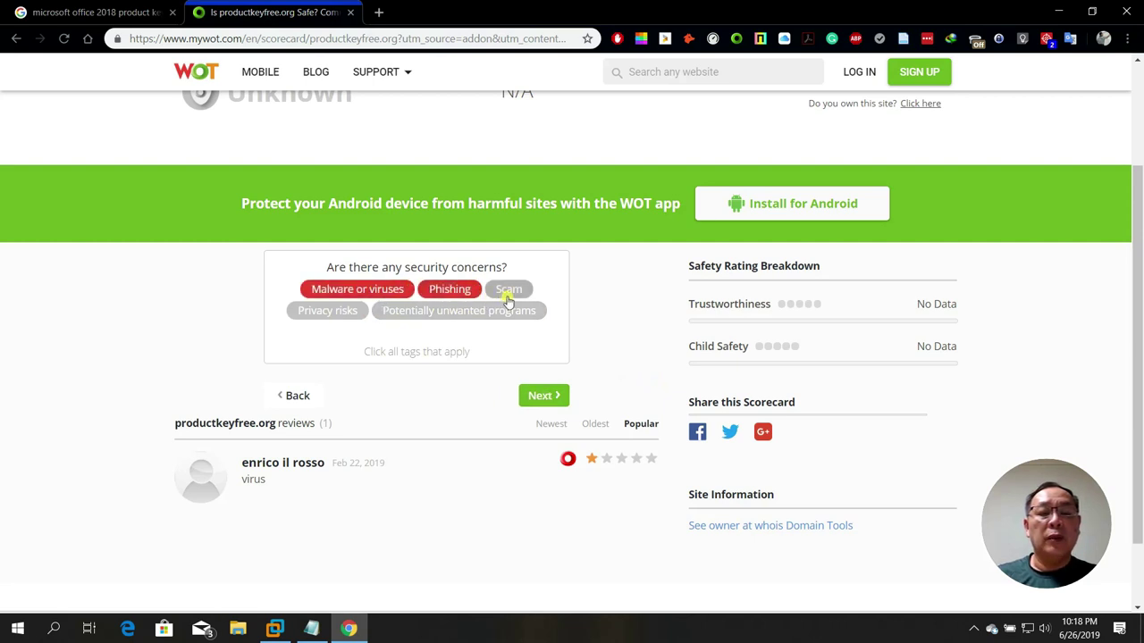
click(463, 315)
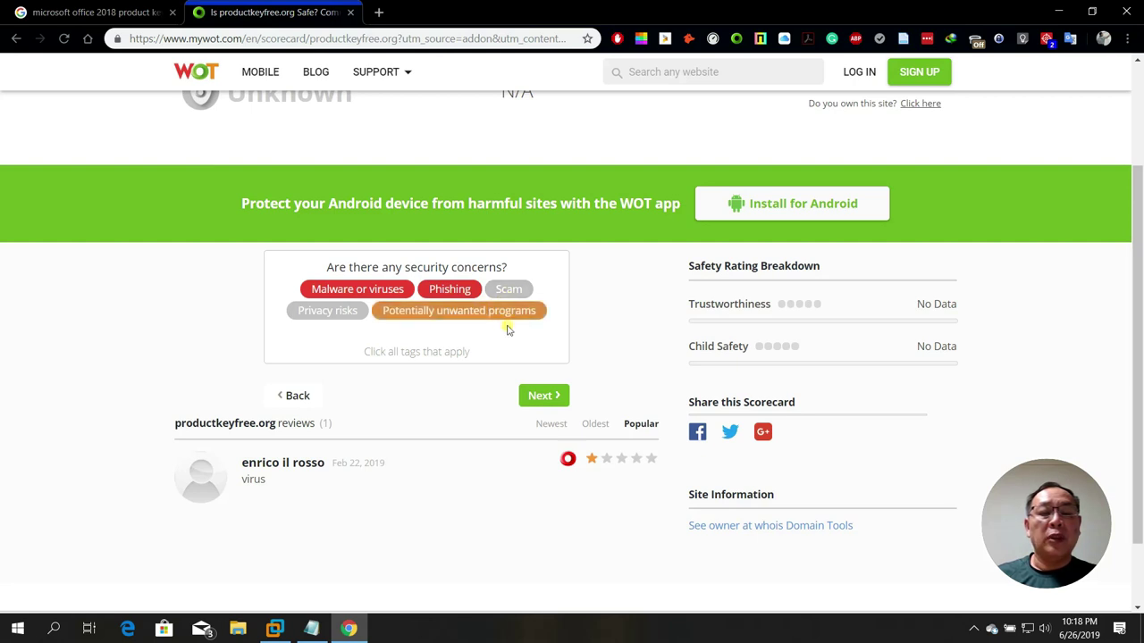
click(543, 393)
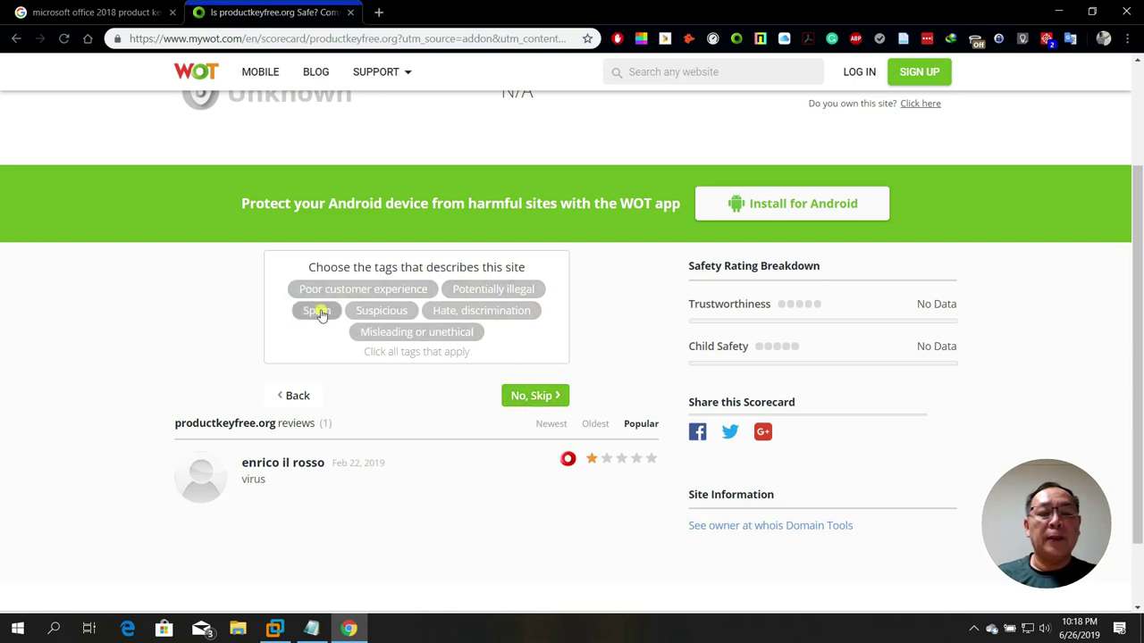
Tag the site Suspicious and Misleading or unethical, skipping the children-content question.
click(384, 311)
click(449, 342)
click(547, 396)
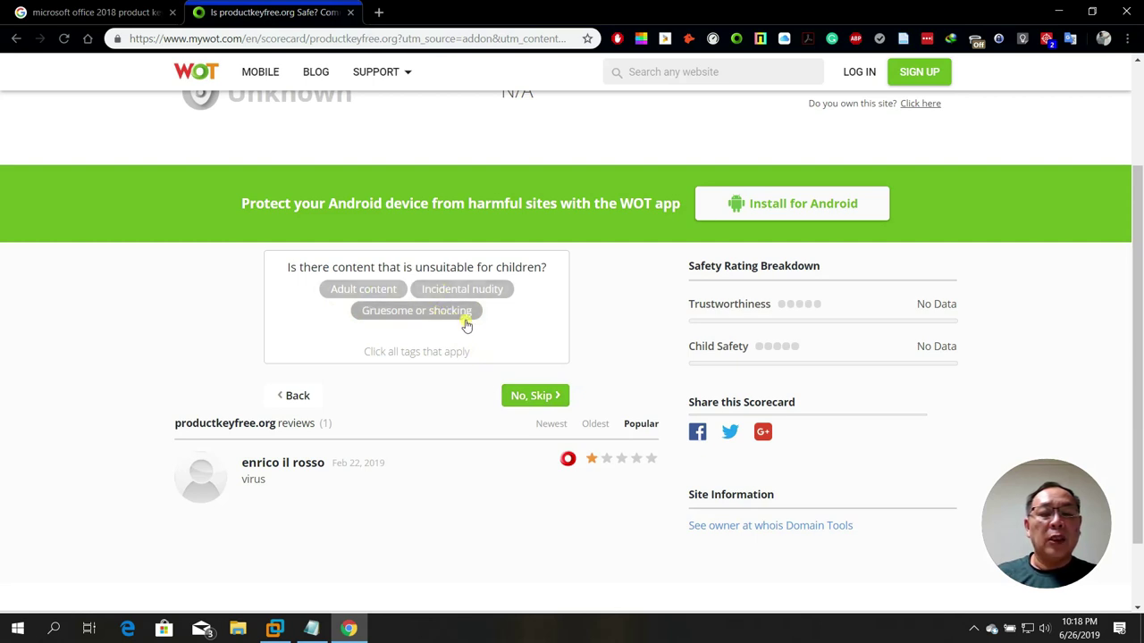
click(520, 395)
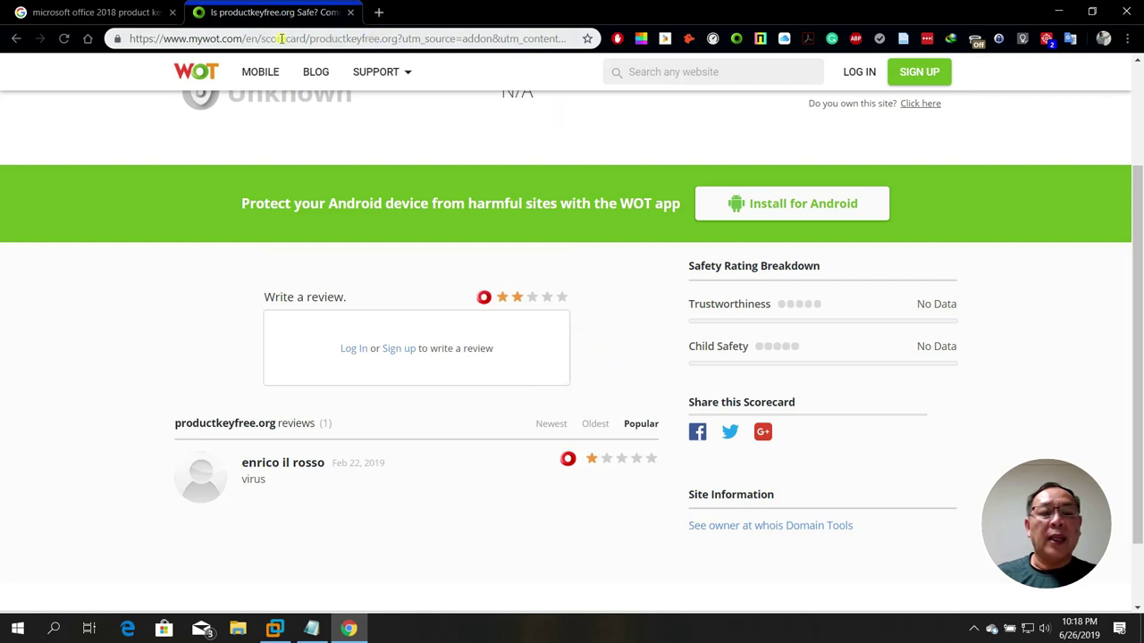
Close the scorecard tab, reload the results, and reopen productkeyfree.org's full WOT scorecard.
click(349, 14)
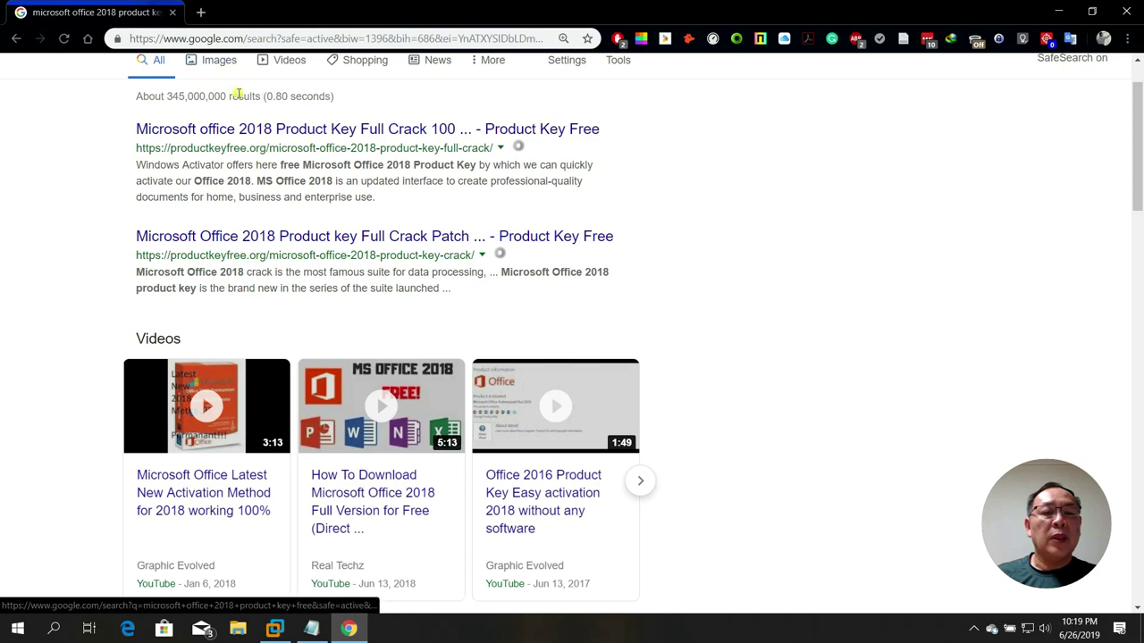
click(66, 39)
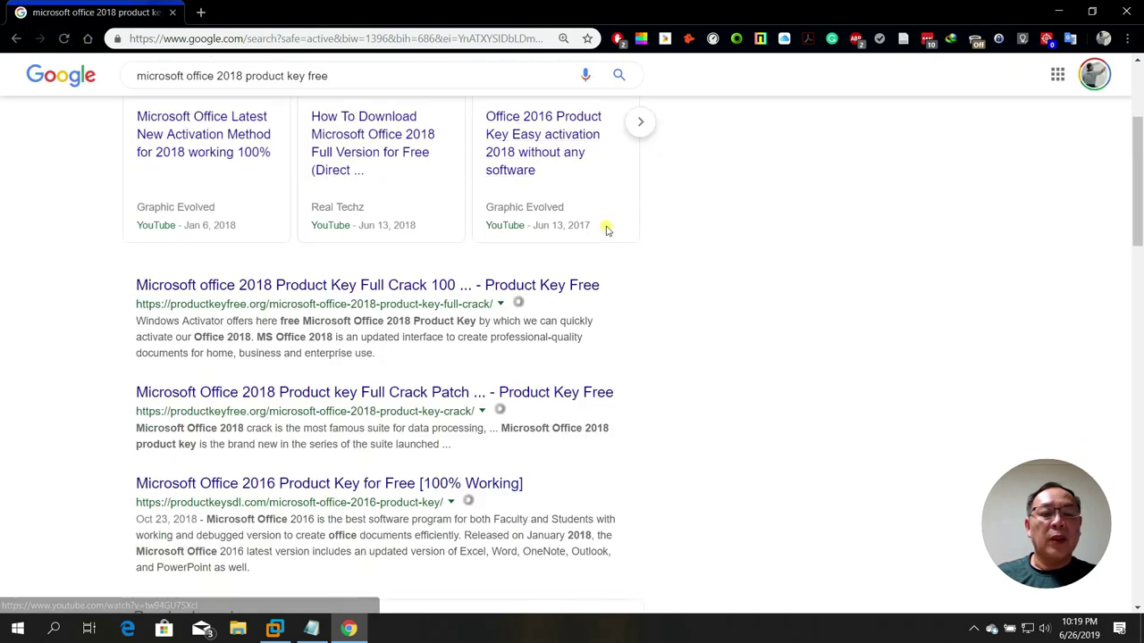
mouse_move(515, 307)
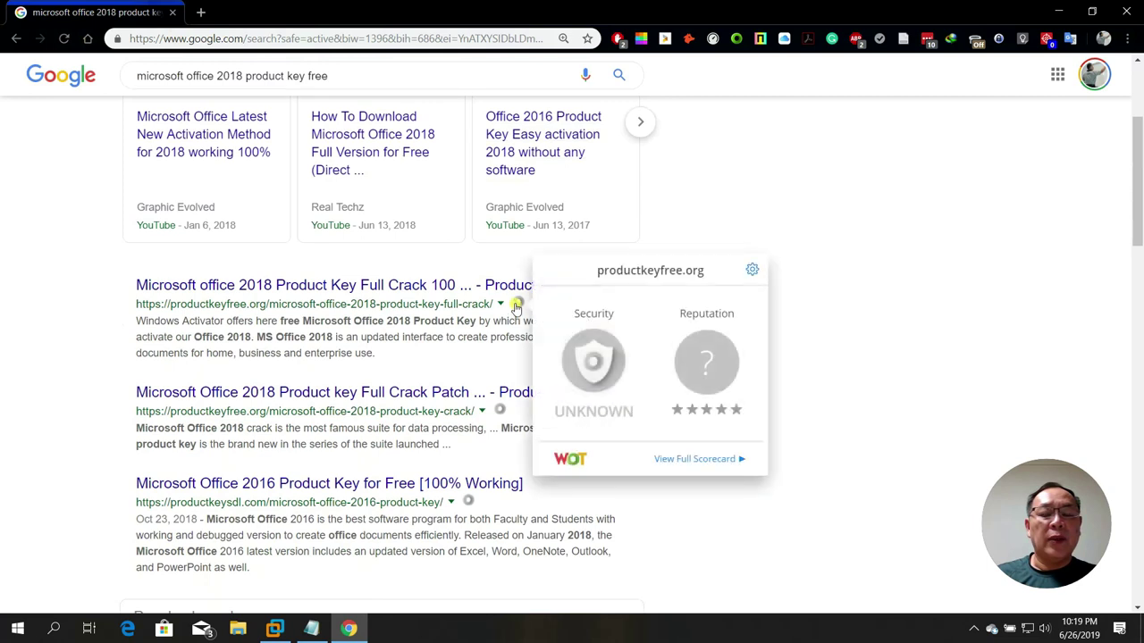
click(696, 460)
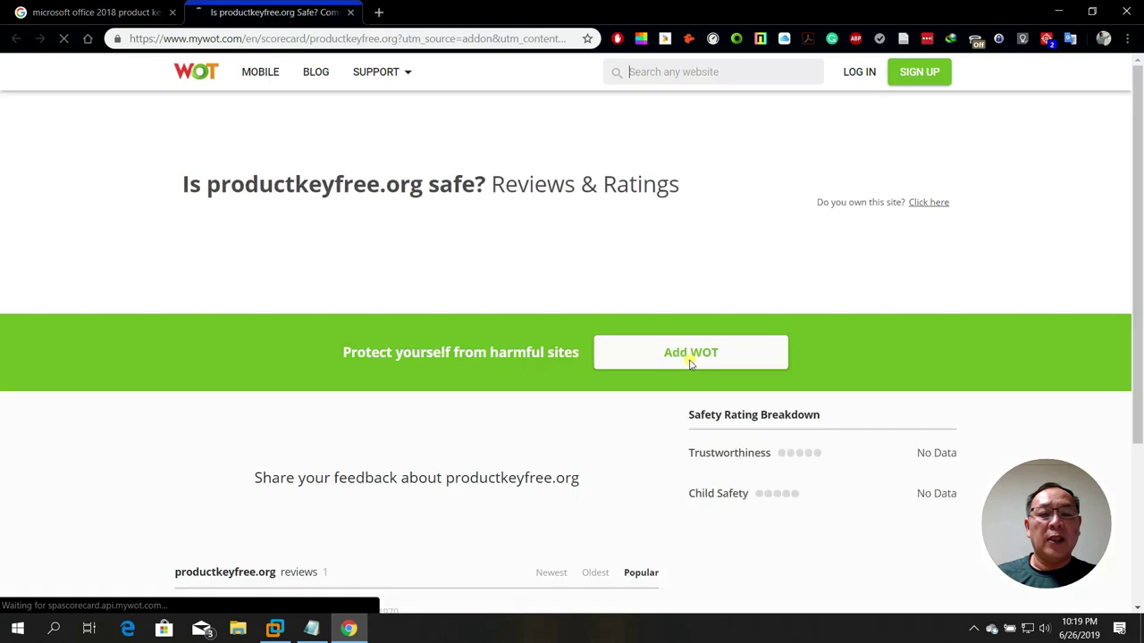
scroll(595, 353, down, 3)
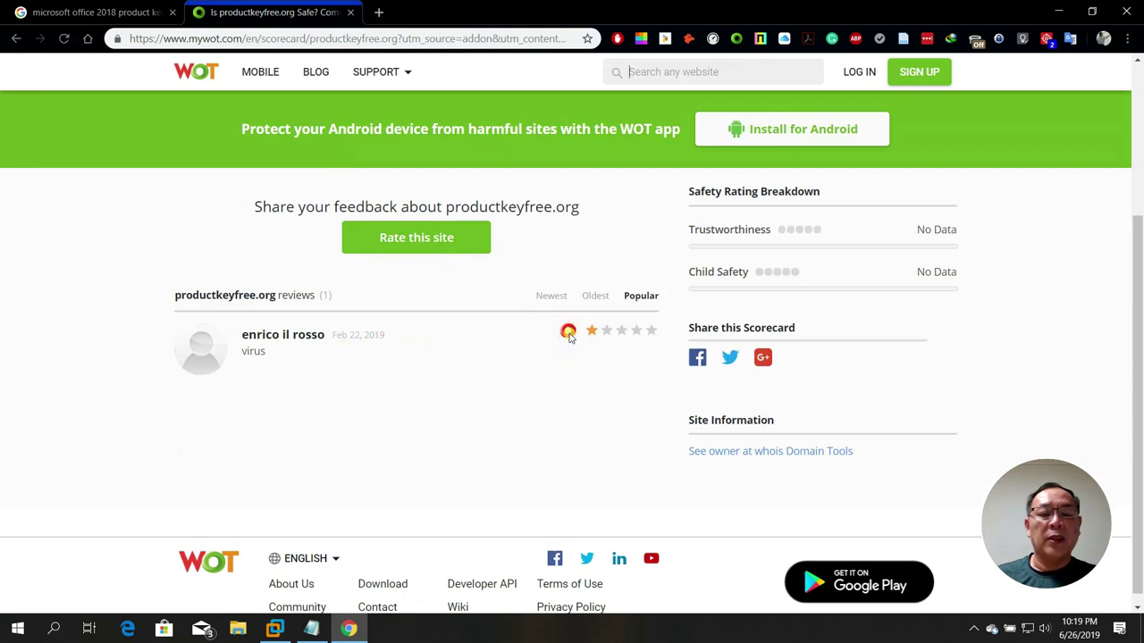
Rate the site one star, flagging Malware or viruses, Phishing, and Potentially unwanted programs.
click(403, 247)
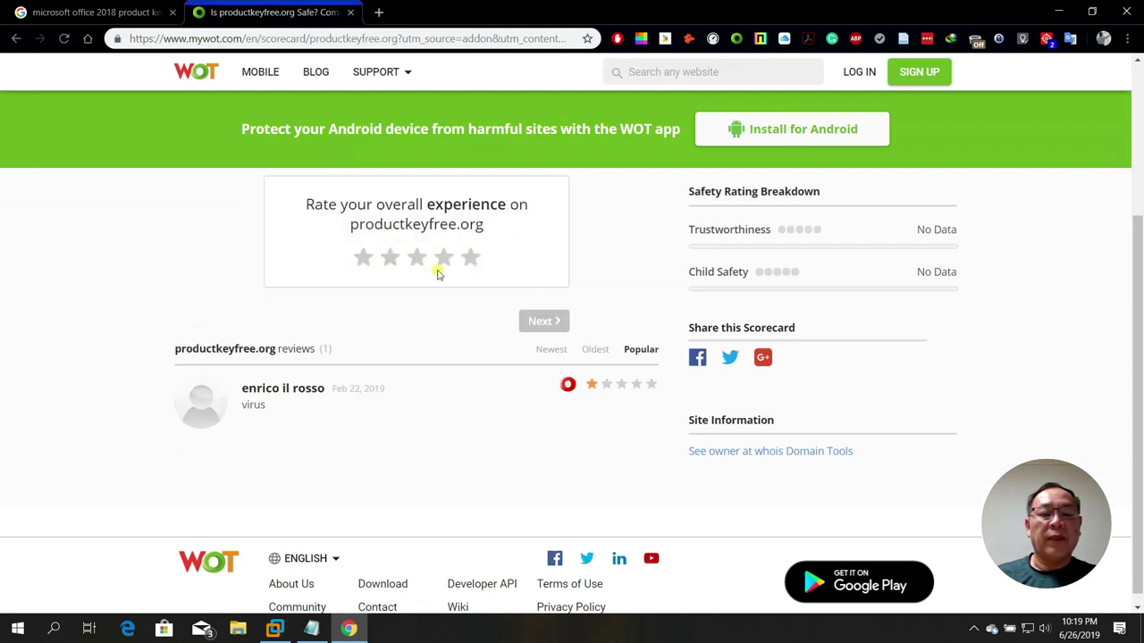
click(364, 261)
click(543, 321)
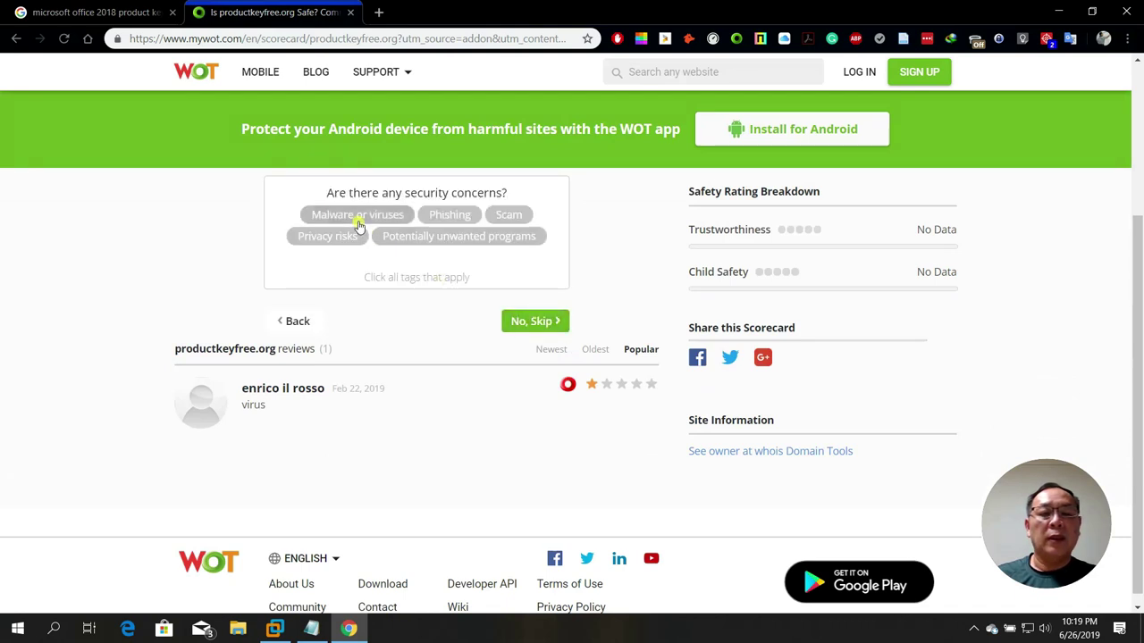
click(386, 227)
click(450, 214)
click(439, 238)
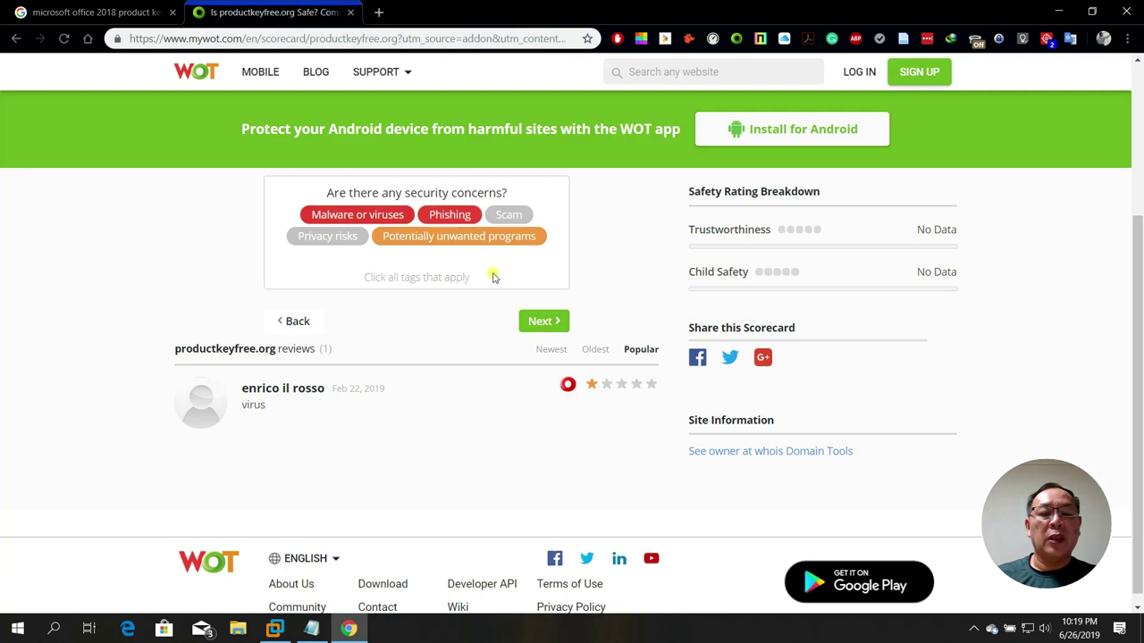
Tag it Suspicious and Misleading or unethical, skip the children question, and close the scorecard tab.
click(536, 320)
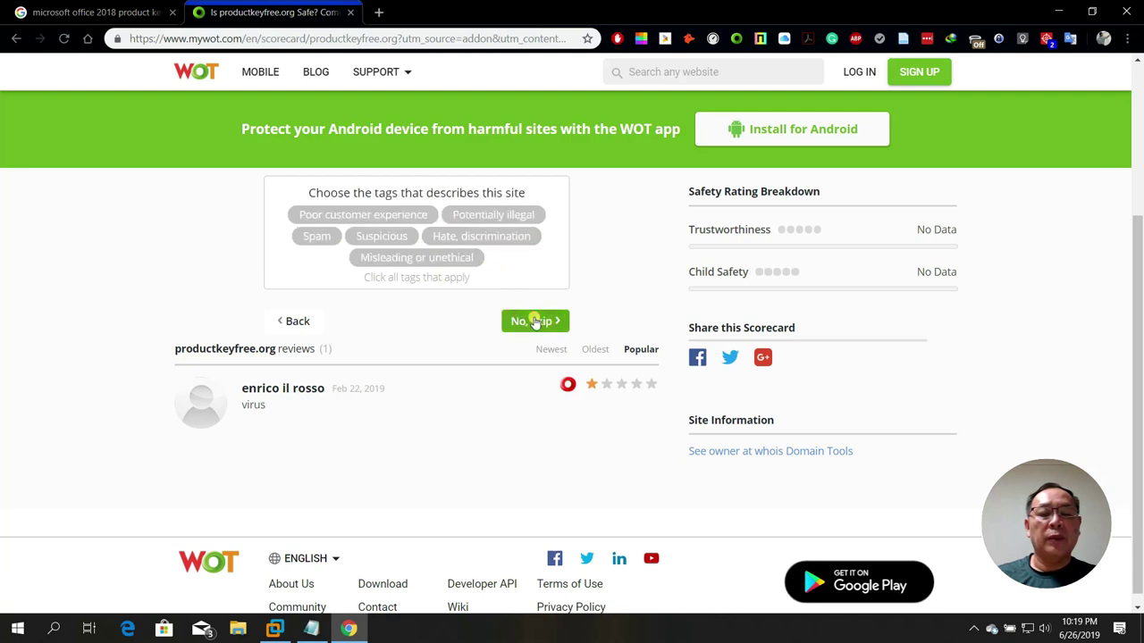
click(394, 235)
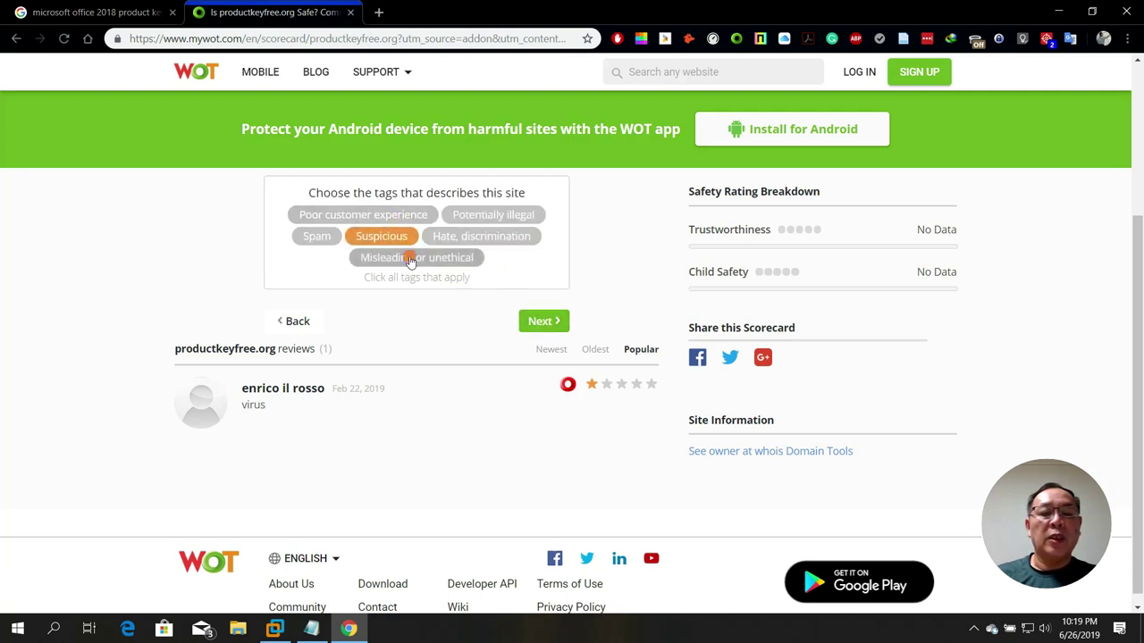
click(409, 258)
click(548, 323)
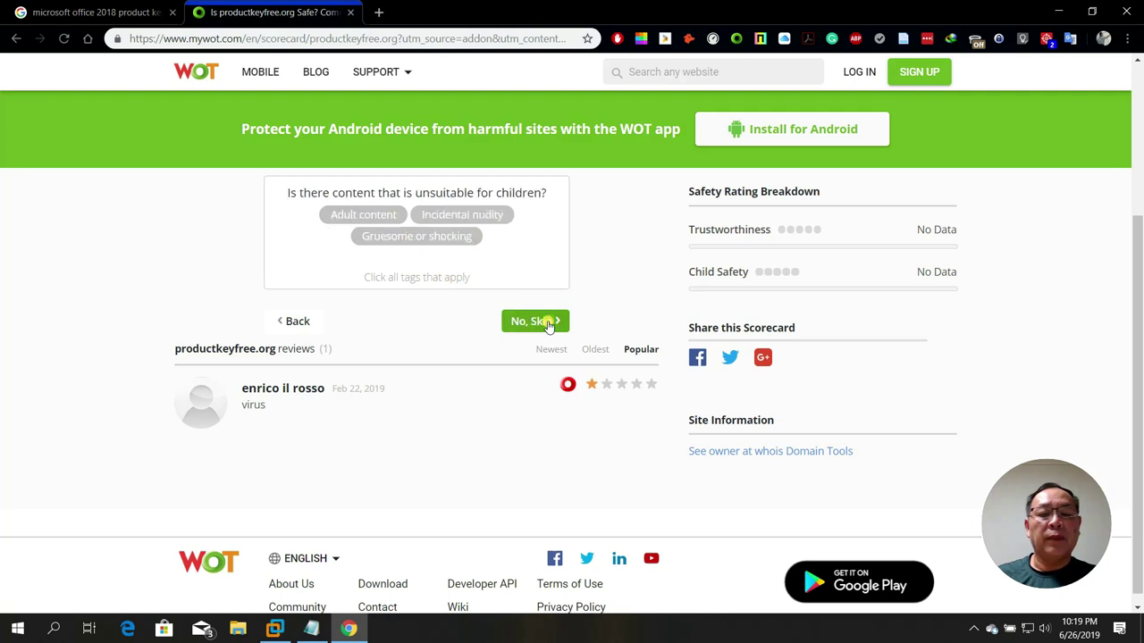
click(548, 323)
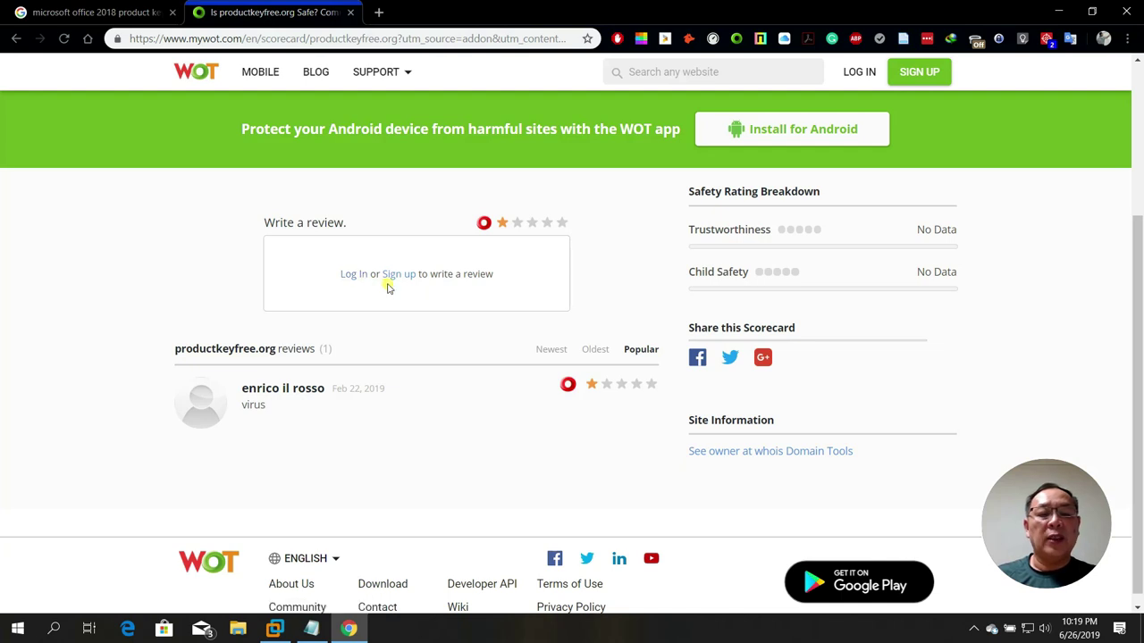
click(351, 12)
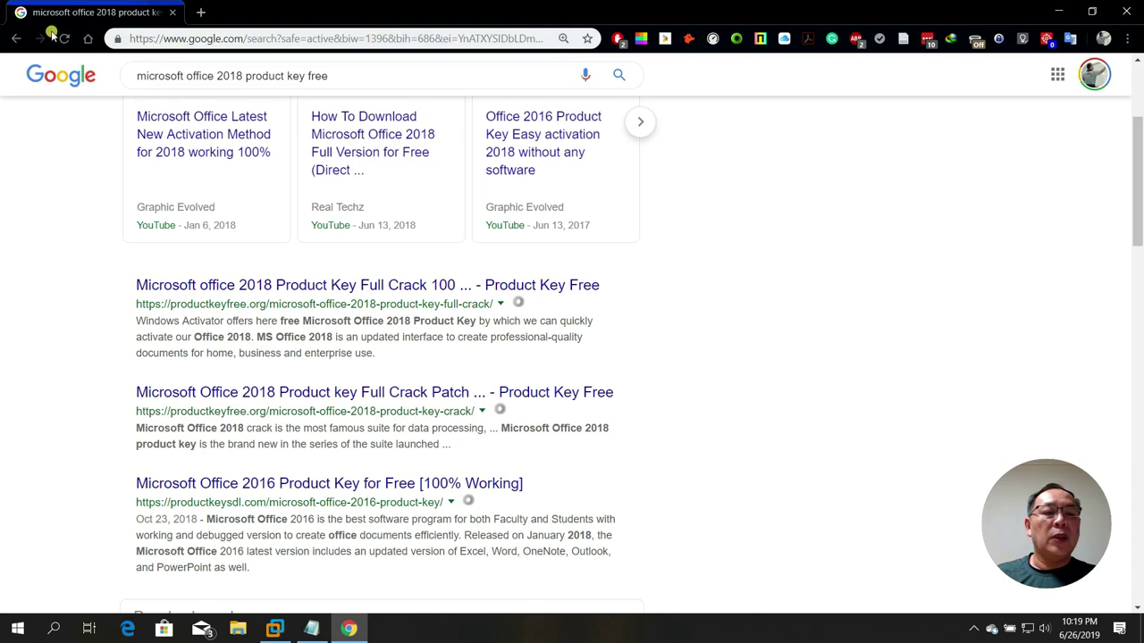
Go back twice to page 2 of the crack results, then minimize Chrome to the desktop.
click(17, 39)
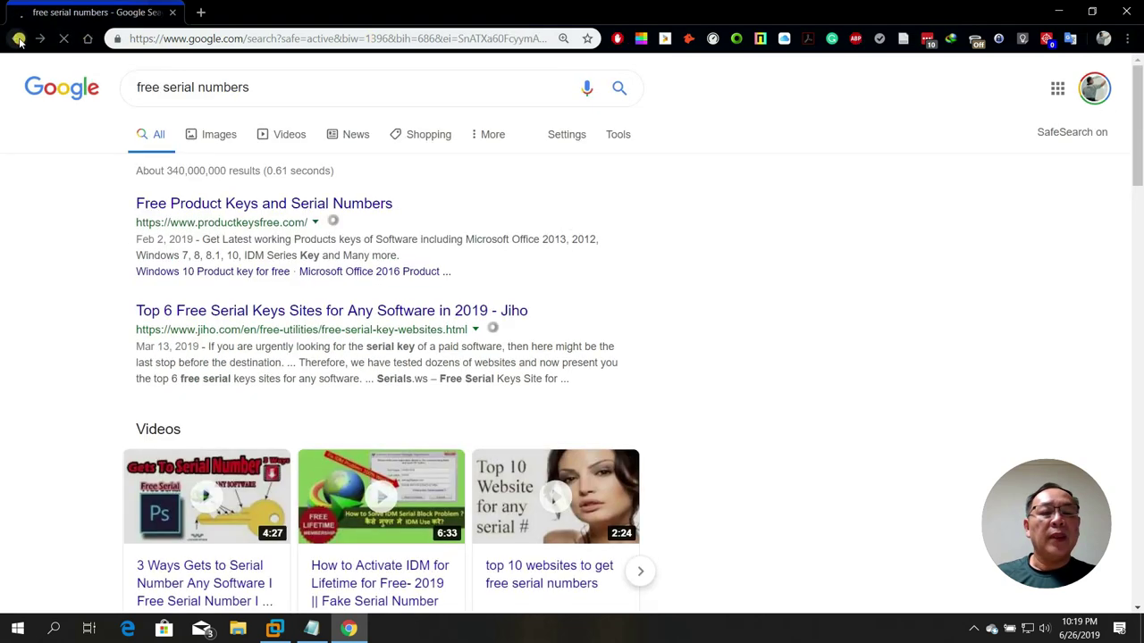
click(17, 39)
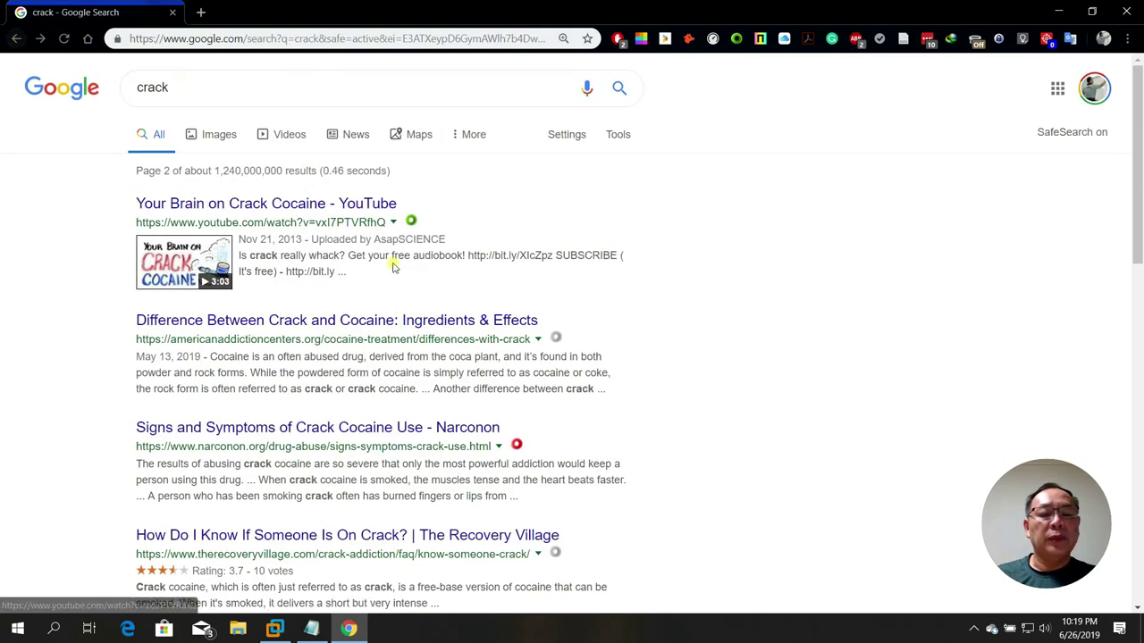
scroll(527, 379, down, 1)
mouse_move(519, 374)
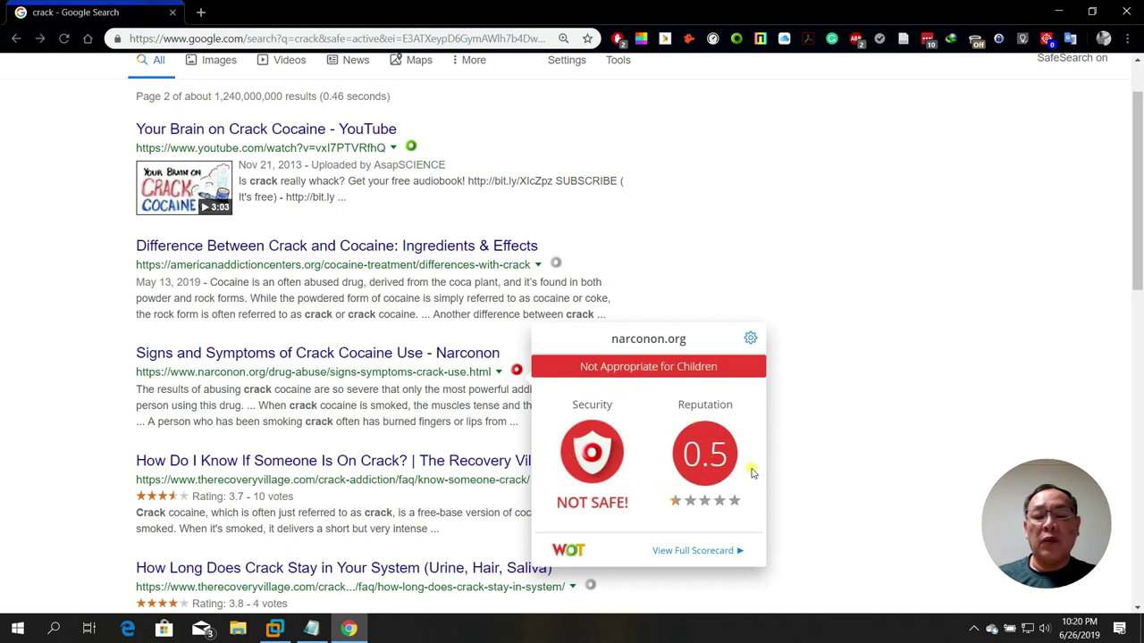
click(1058, 11)
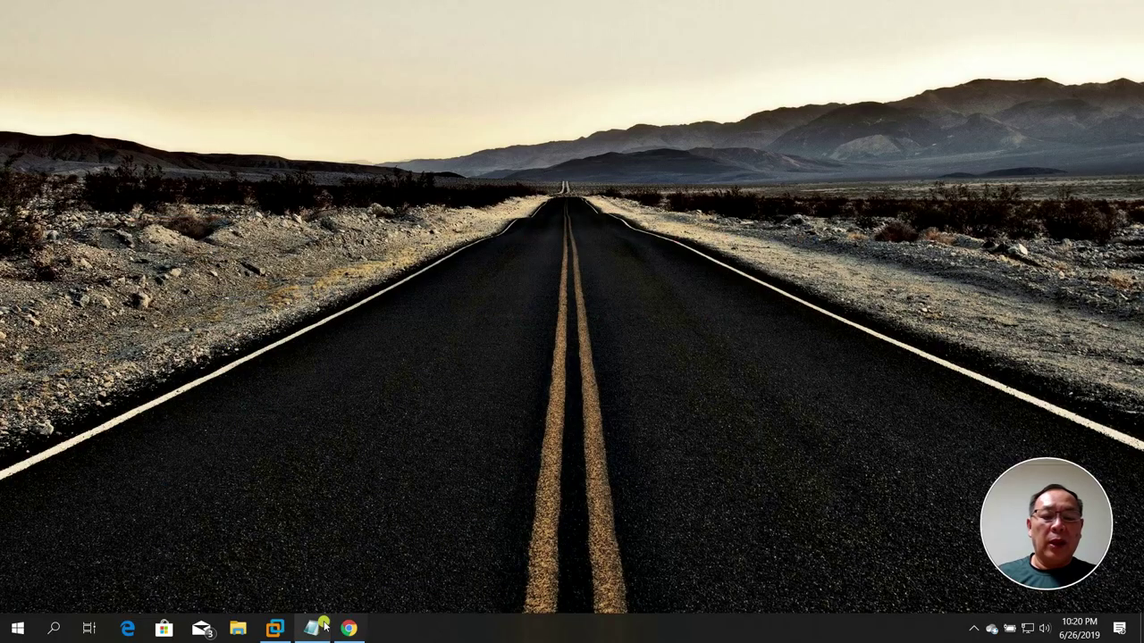
Restore Chrome and view the Netcraft site report for the current Google page.
click(344, 632)
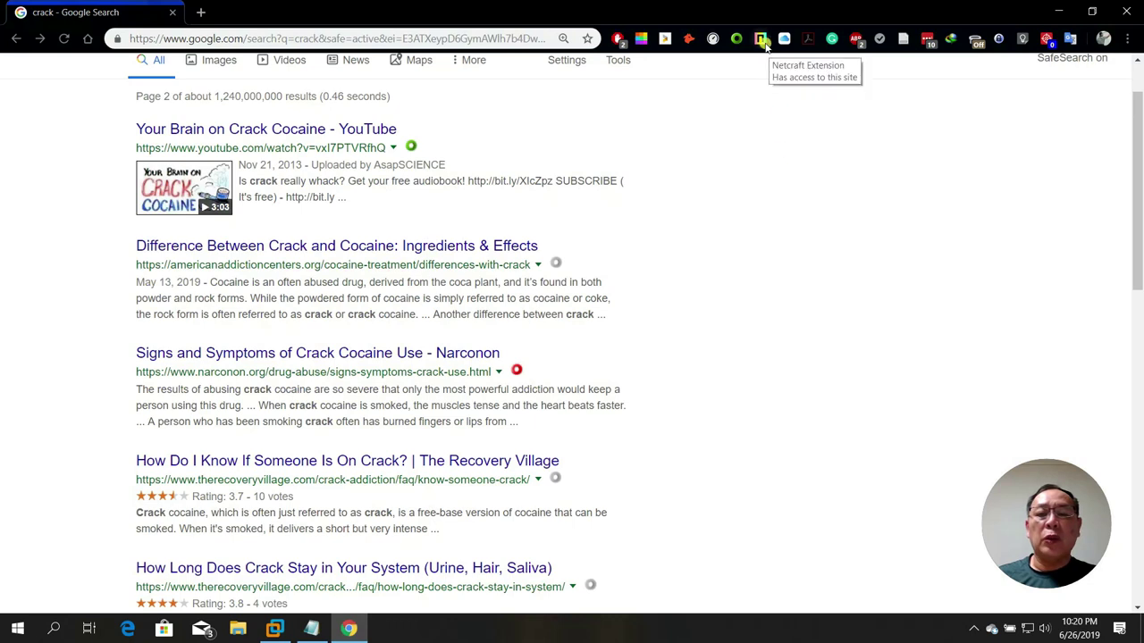
click(760, 40)
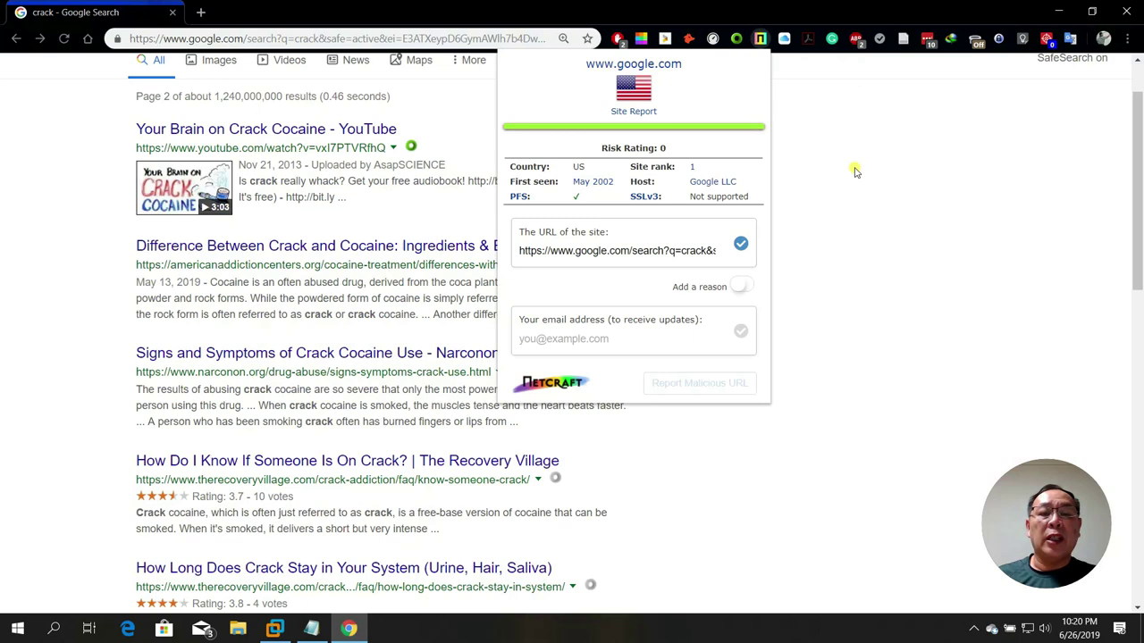
click(411, 38)
Search for netcraft, open netcraft.com and view its Netcraft site report.
click(411, 39)
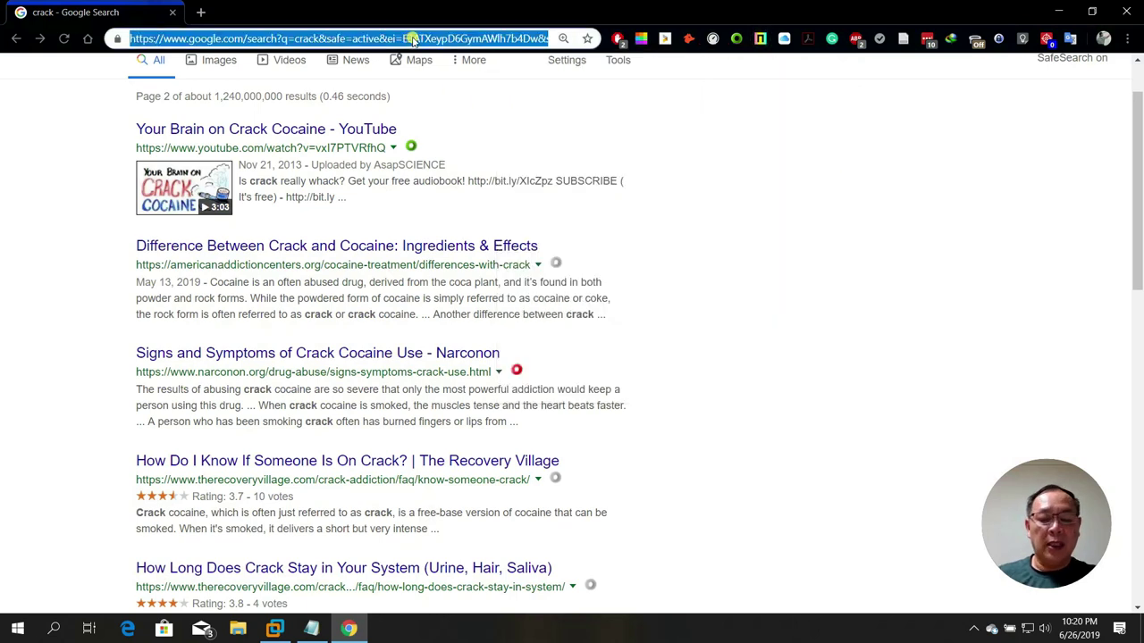
text(netcra)
key(BackSpace)
text(raft)
key(Return)
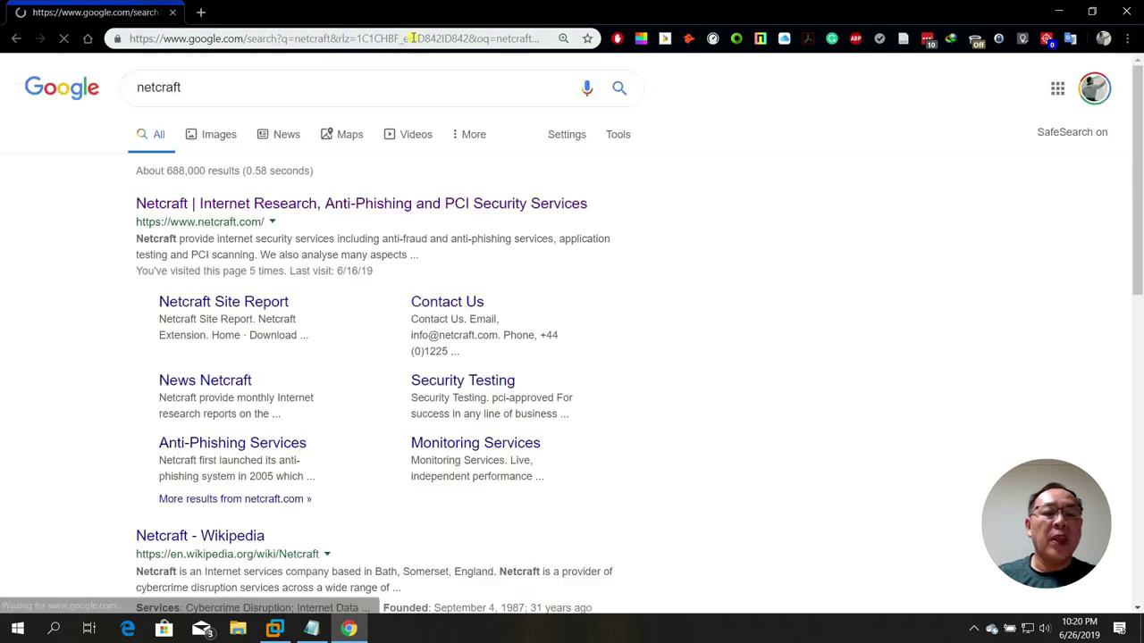
click(310, 203)
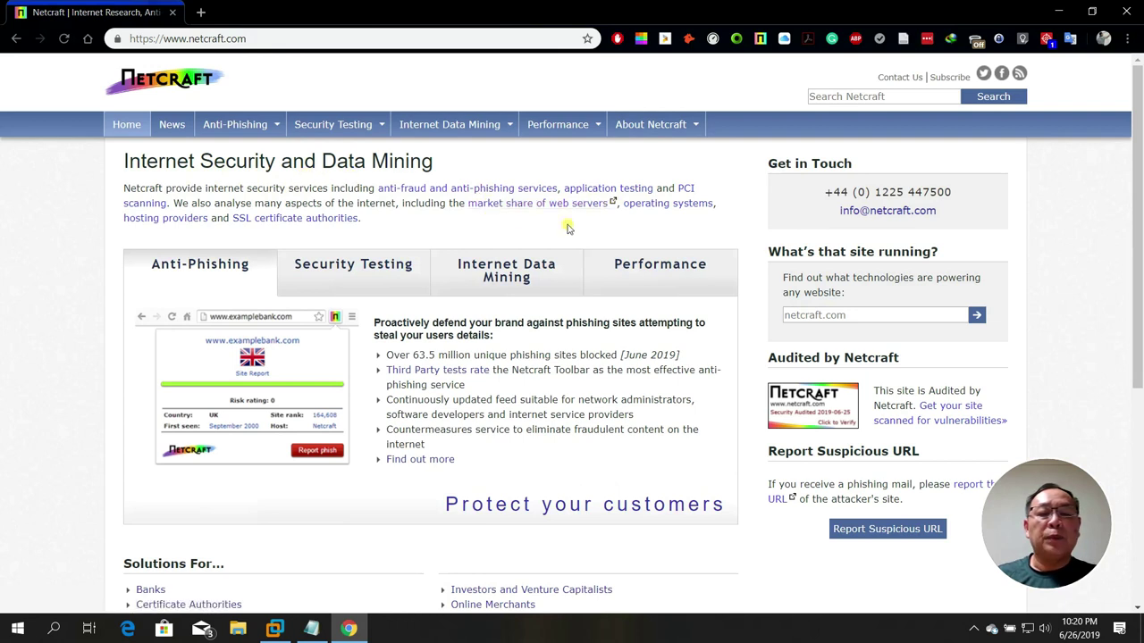
click(759, 39)
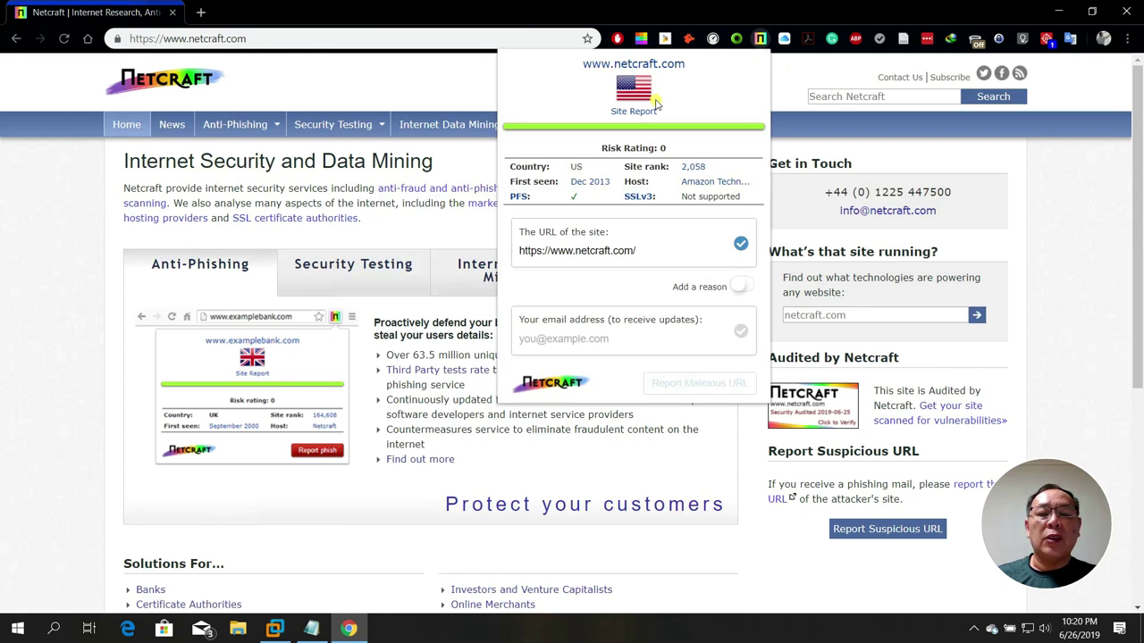
Go to the Google homepage by entering 'goog' in the address bar.
click(370, 41)
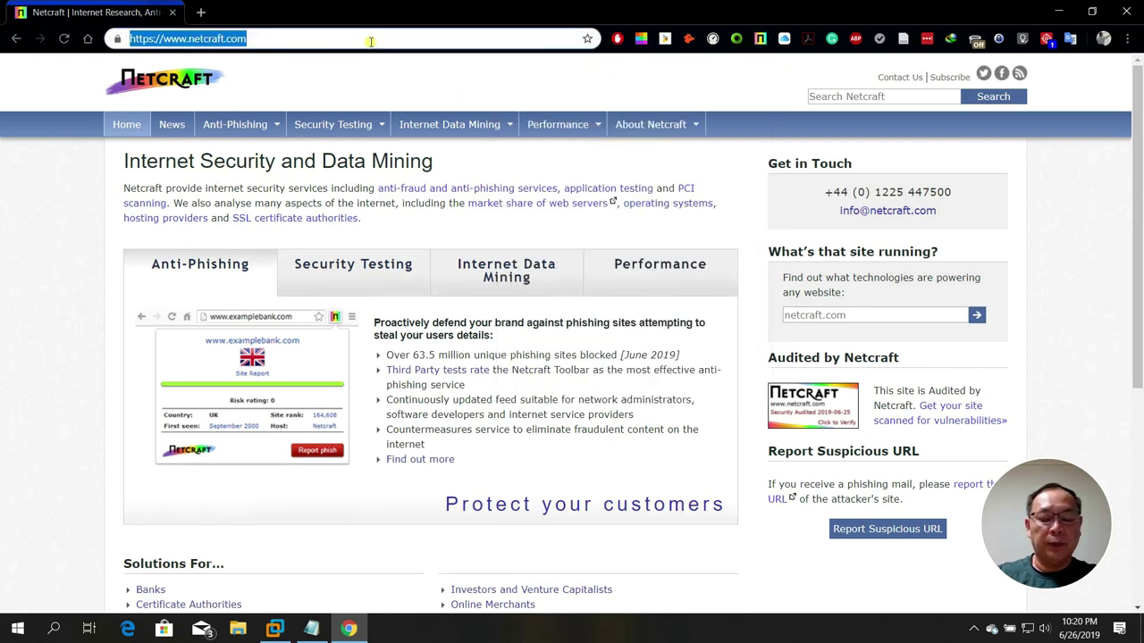
text(goog)
key(Return)
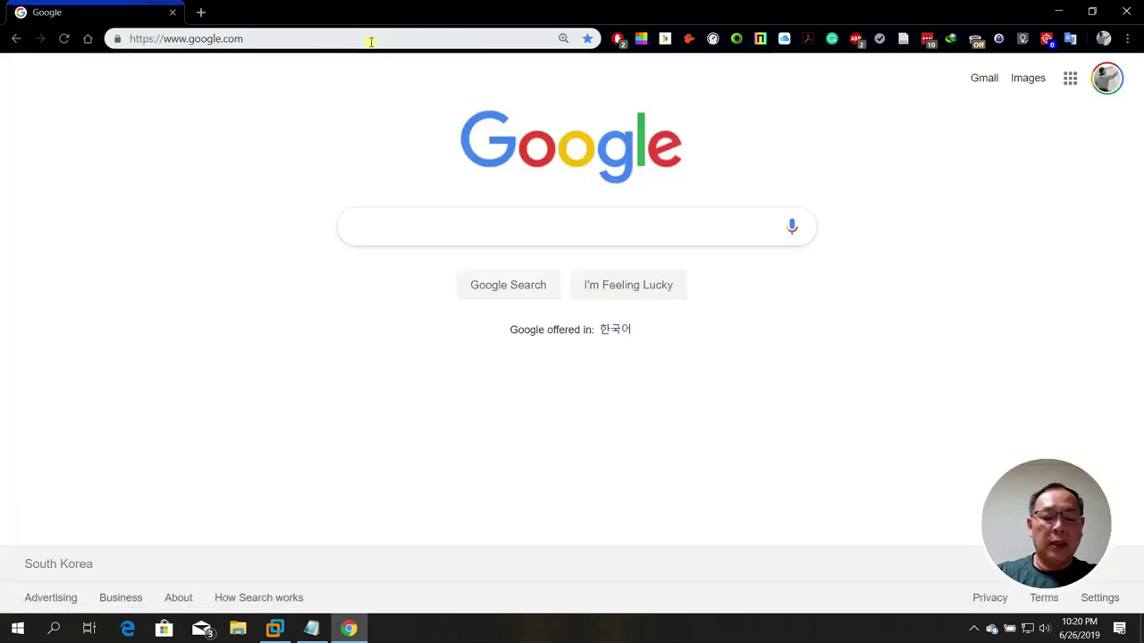
Search Google for 'keygen crack software' and skim the results.
text(keygen )
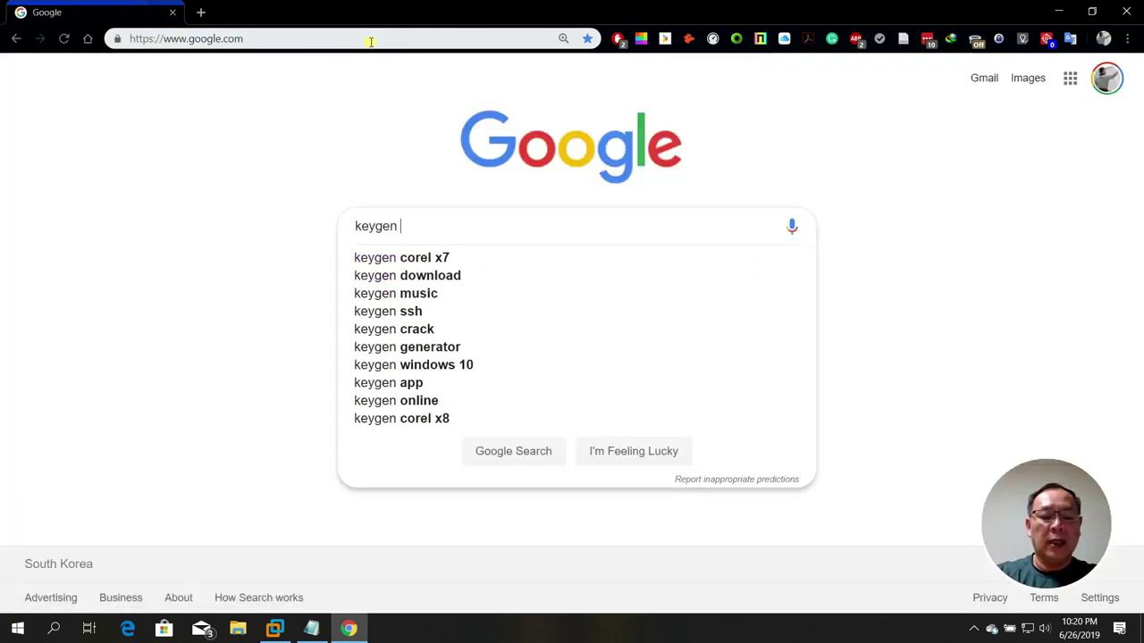
text(crack software)
key(Return)
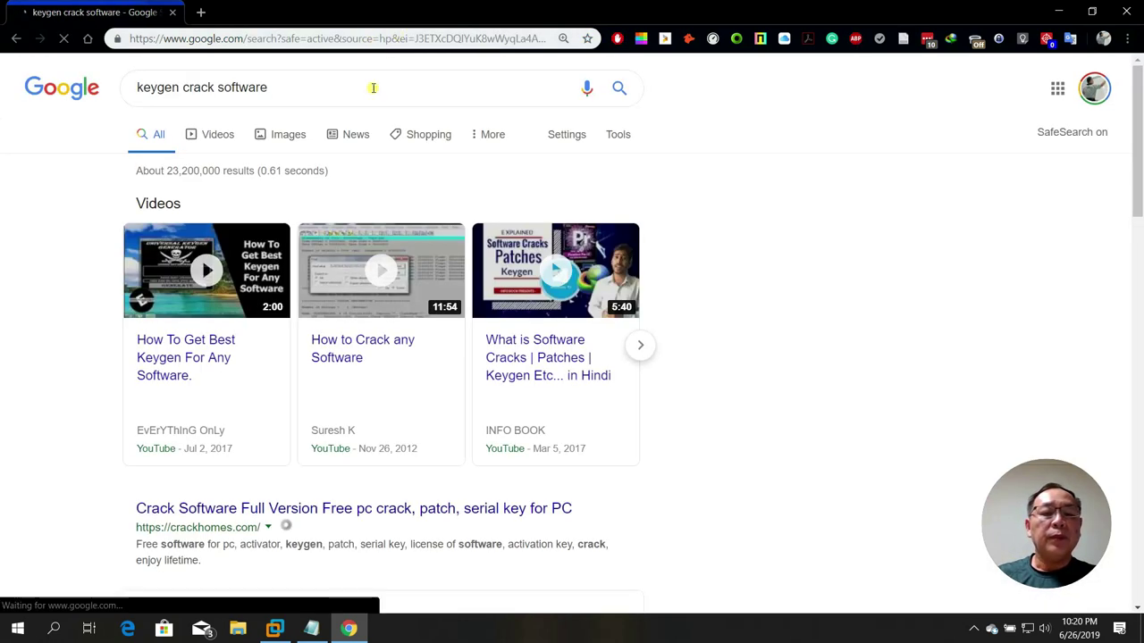
scroll(554, 287, down, 3)
scroll(671, 286, down, 8)
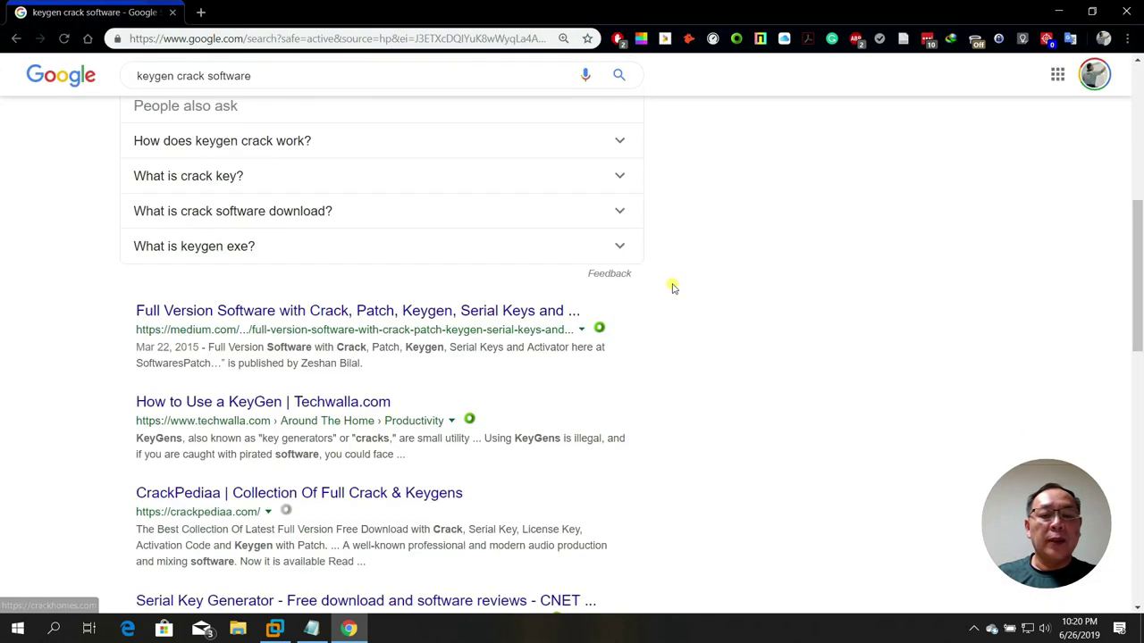
scroll(672, 289, down, 4)
scroll(661, 288, up, 6)
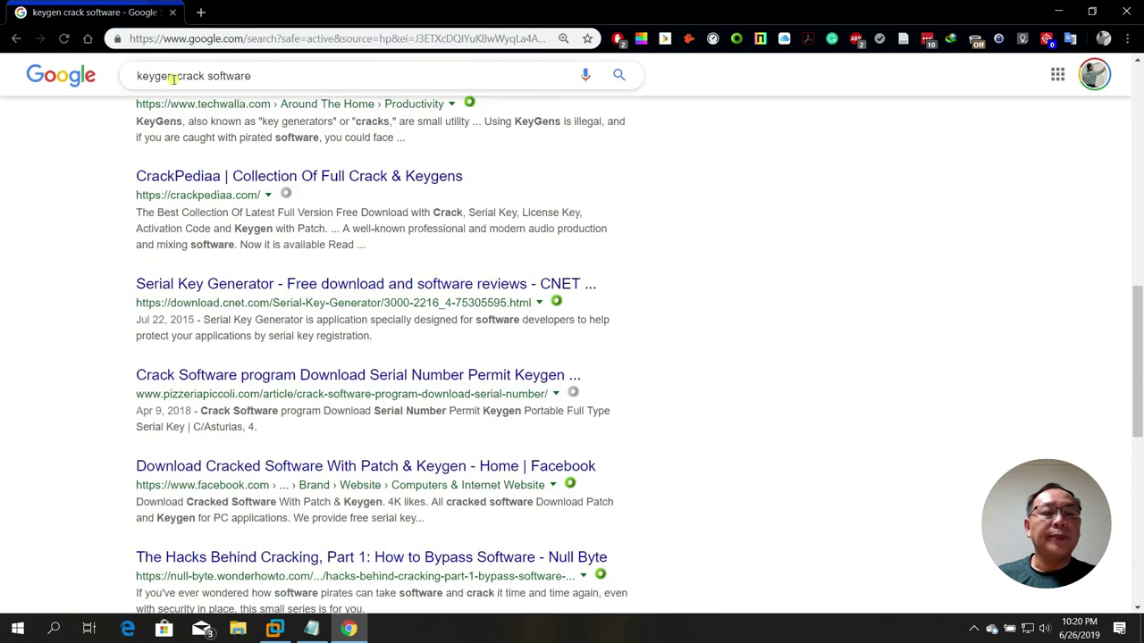
Remove 'keygen' so the search runs for 'crack software', and scroll the results.
double_click(169, 77)
key(BackSpace)
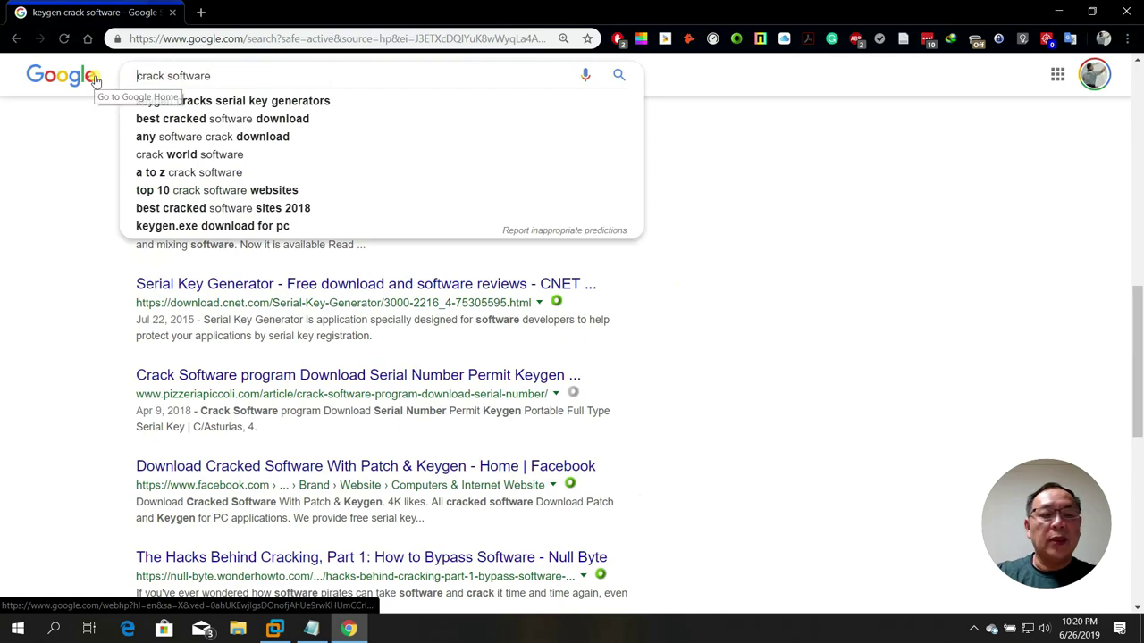
key(Return)
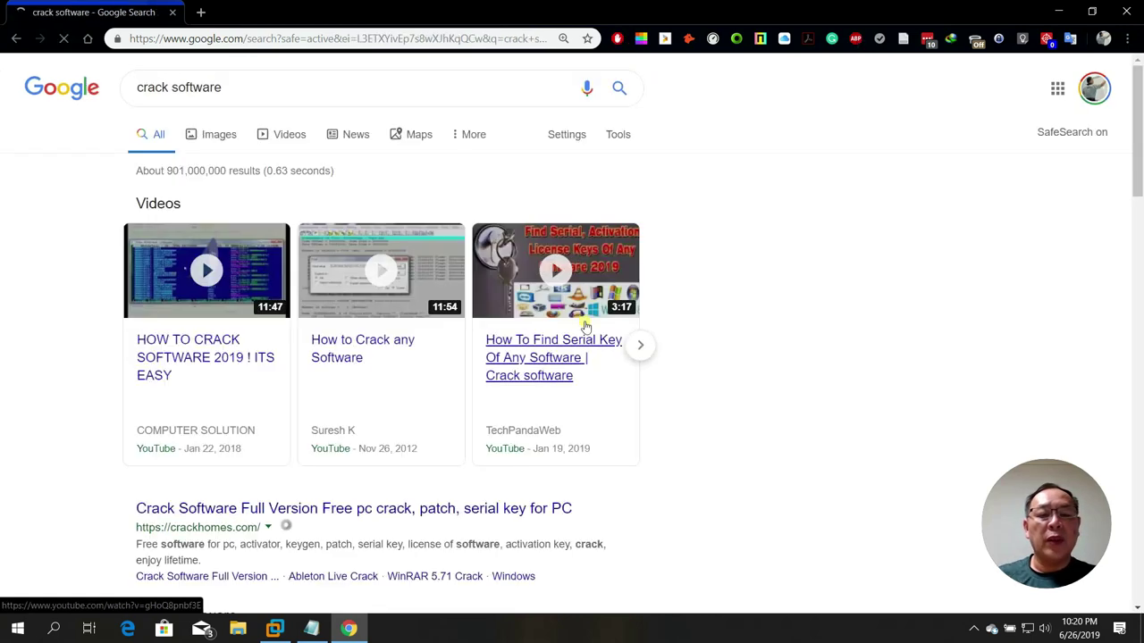
scroll(617, 335, down, 8)
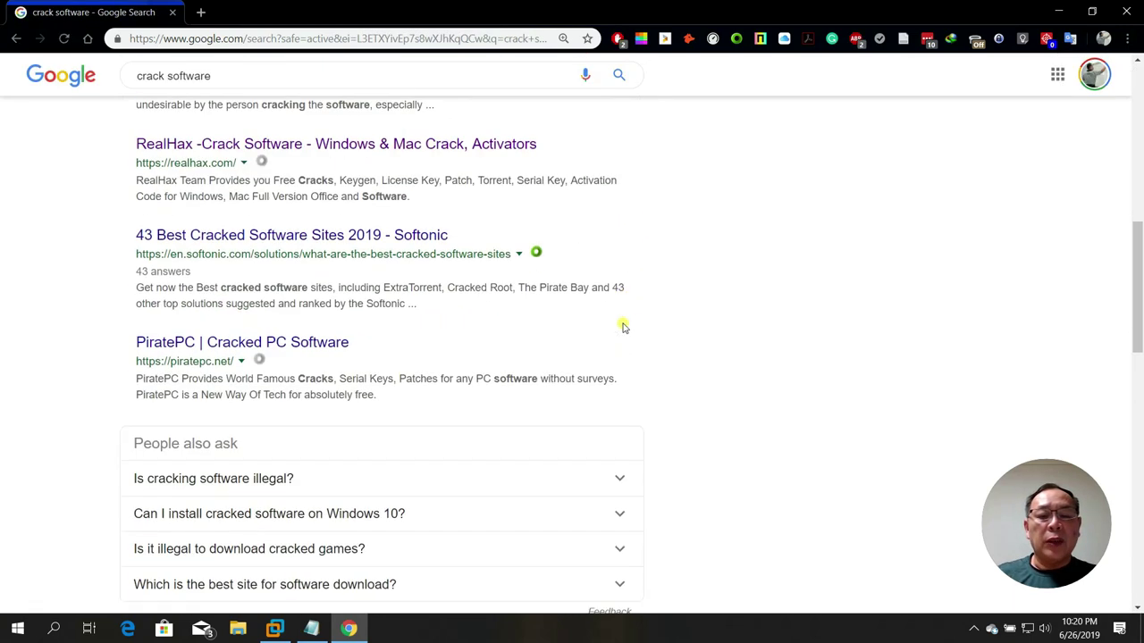
scroll(623, 327, down, 8)
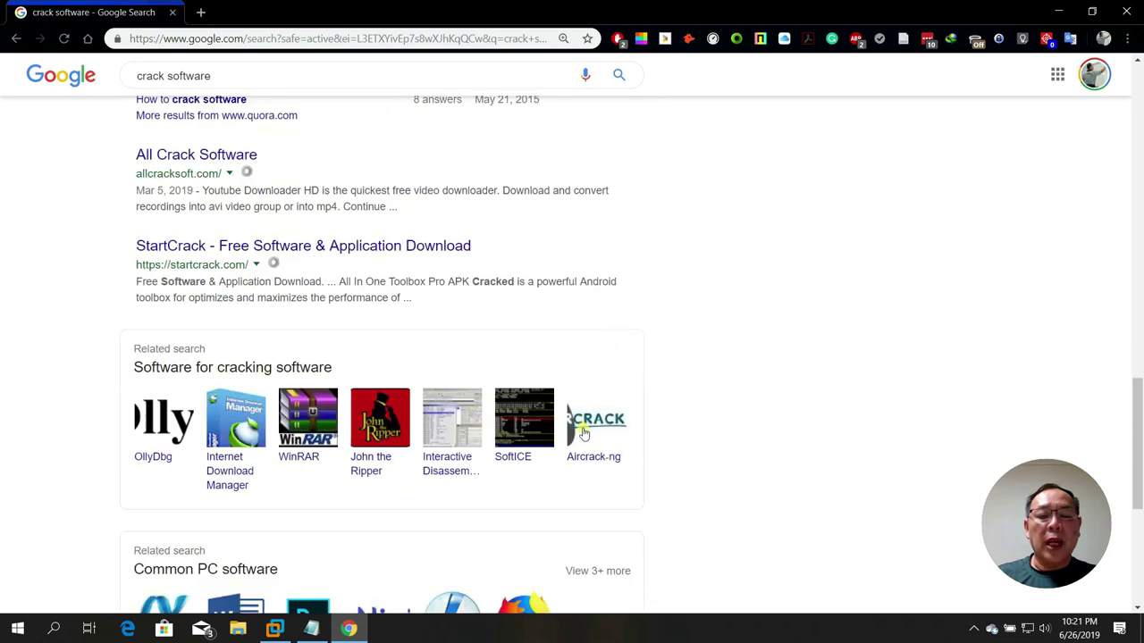
scroll(590, 427, down, 3)
scroll(580, 402, down, 3)
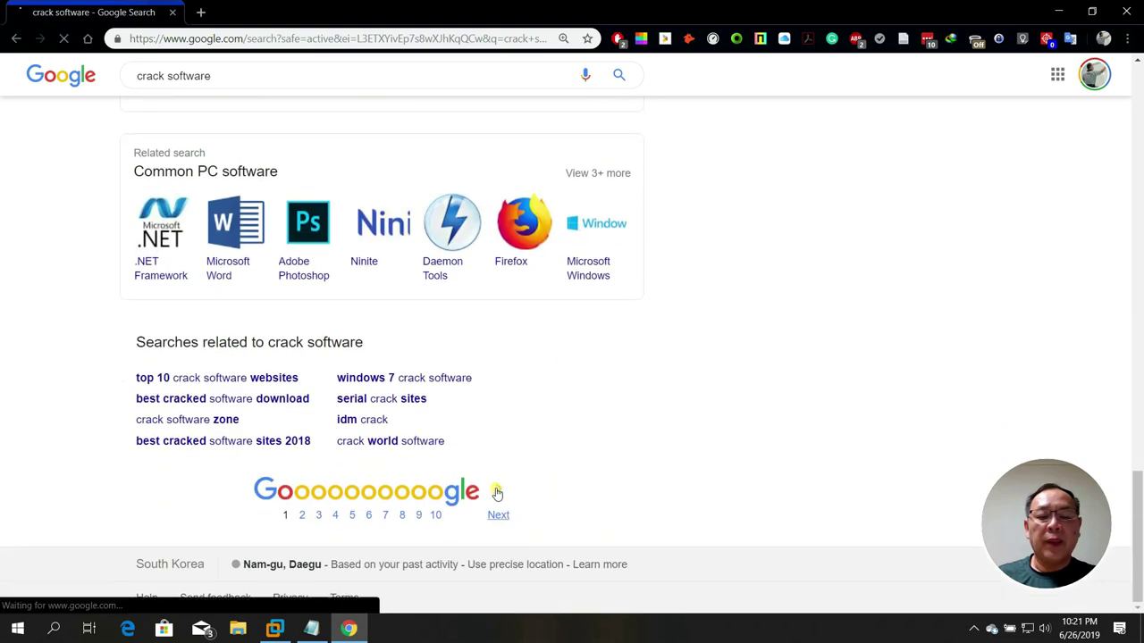
Page through the crack software results to page 4, then delete 'software' from the query.
click(501, 487)
scroll(588, 448, down, 10)
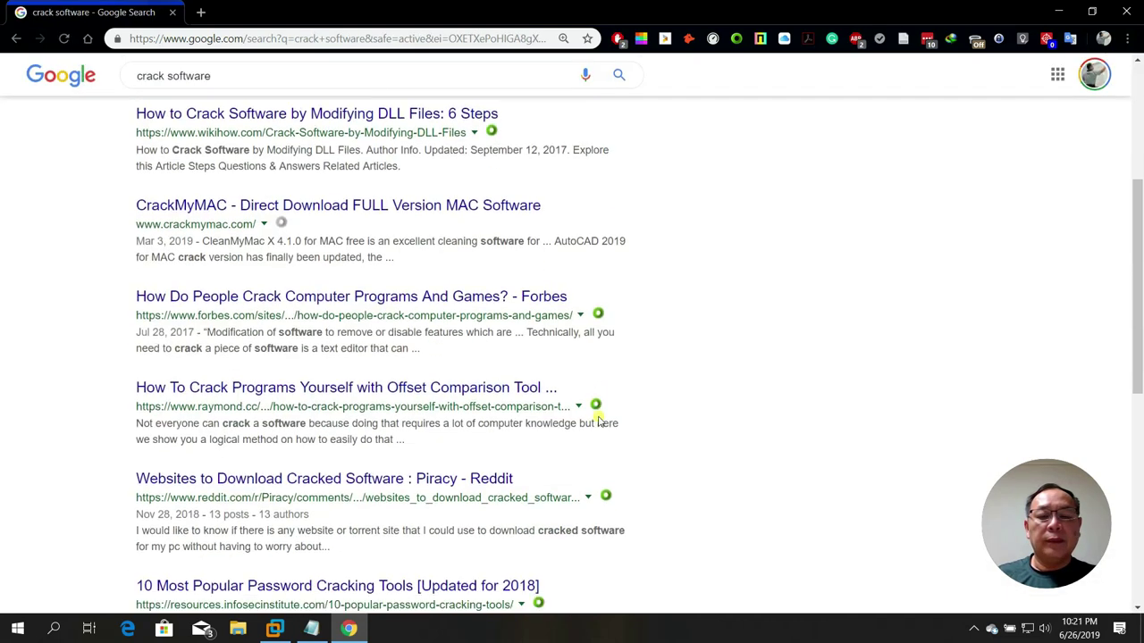
click(527, 500)
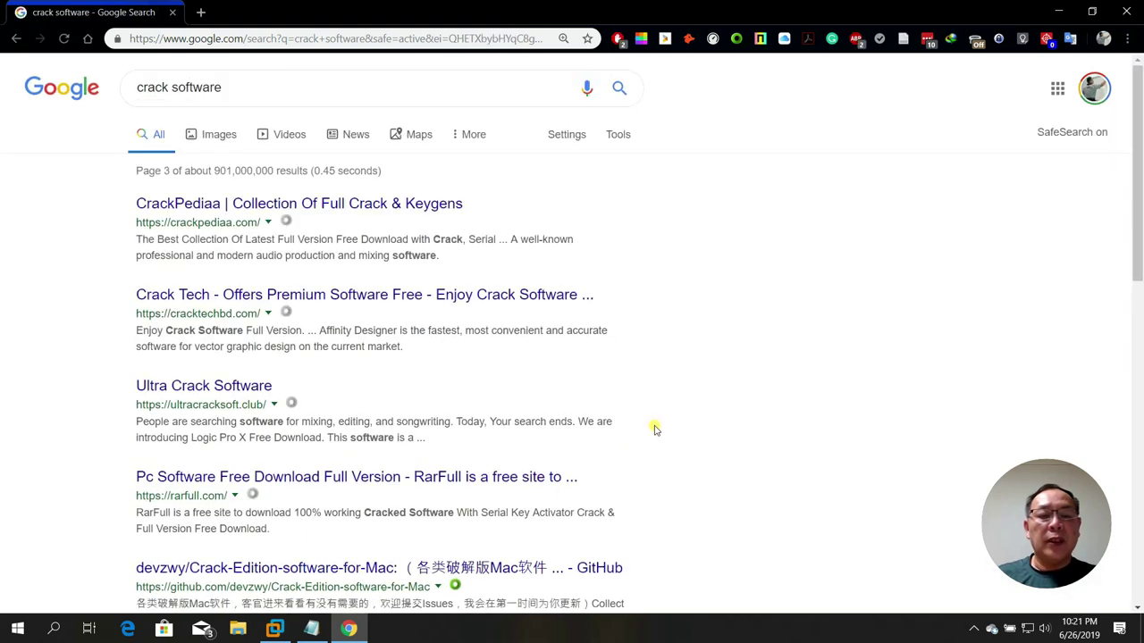
scroll(655, 430, down, 6)
scroll(591, 332, down, 4)
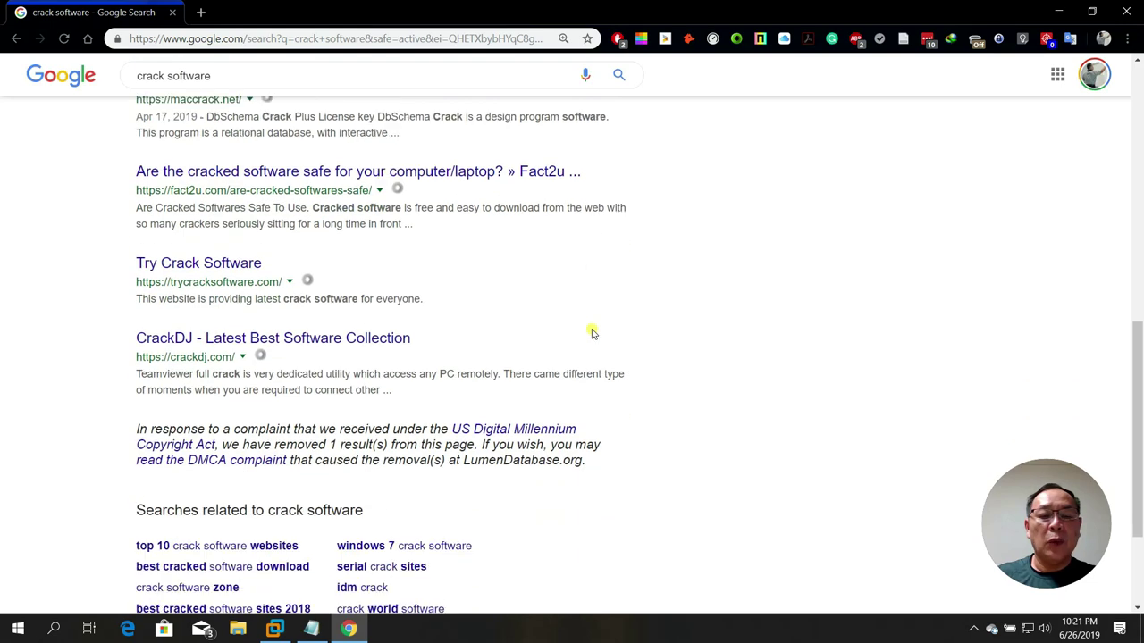
click(522, 497)
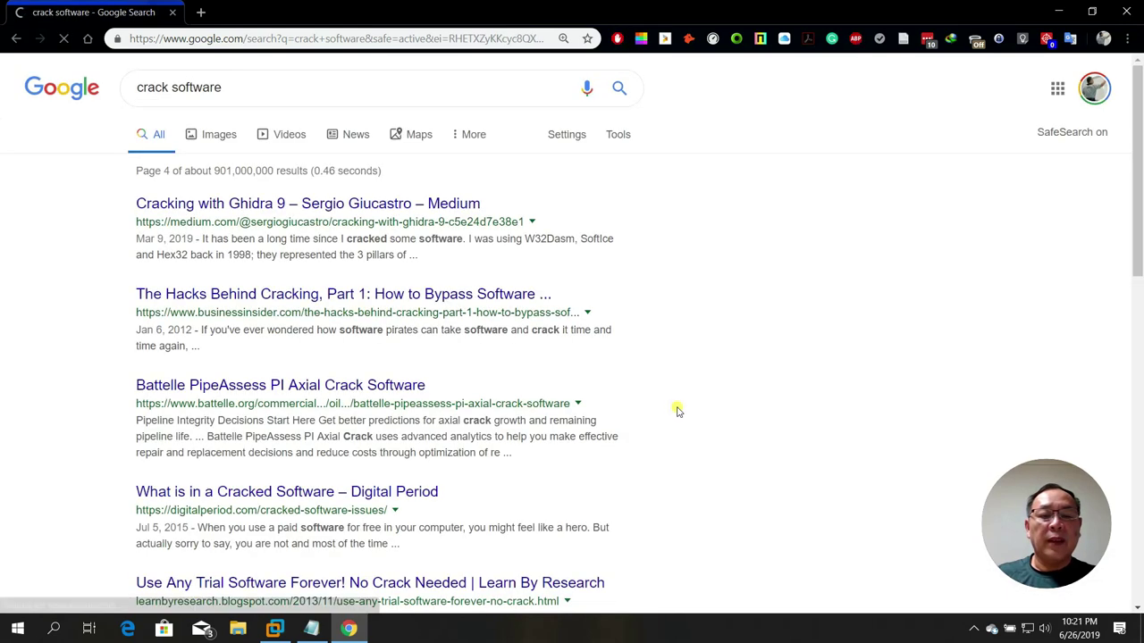
scroll(677, 410, down, 3)
scroll(677, 410, up, 3)
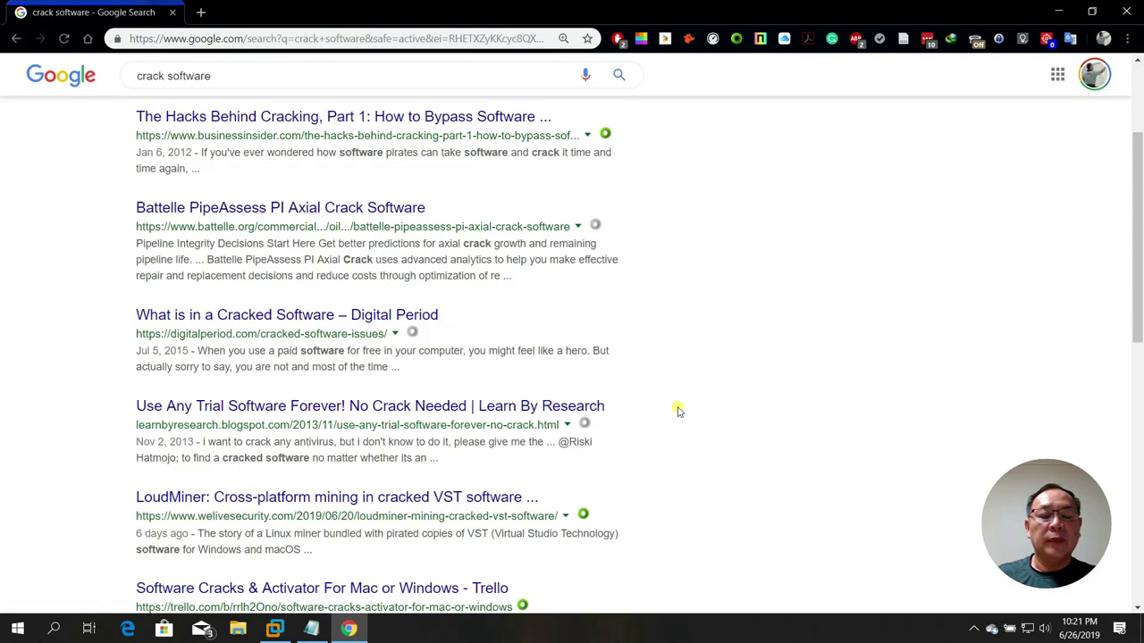
scroll(581, 420, down, 7)
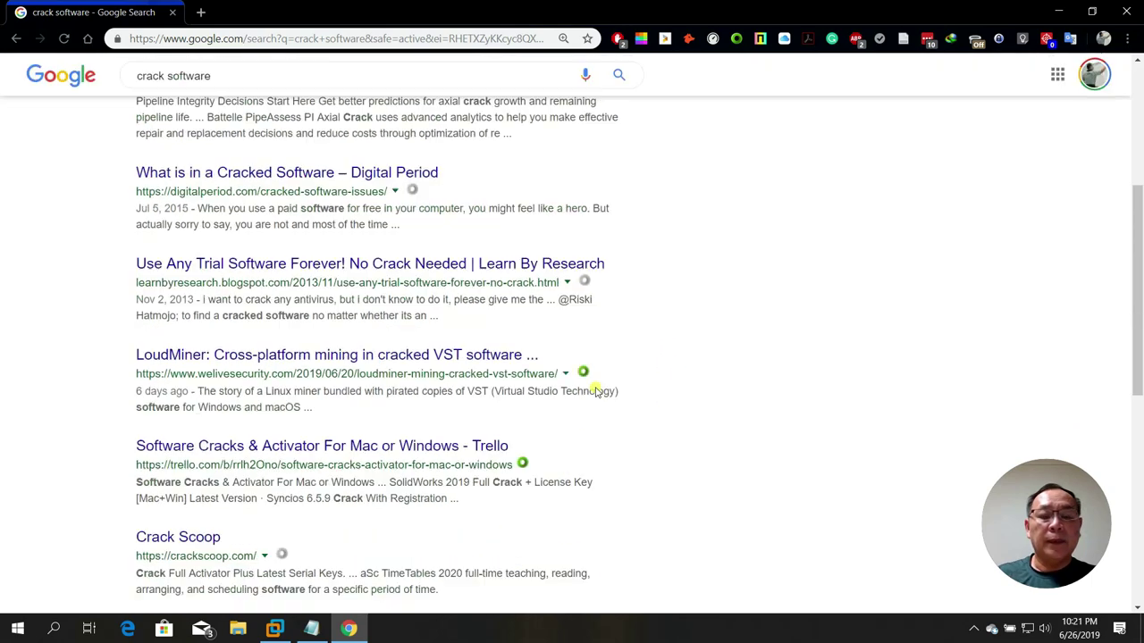
scroll(316, 186, up, 3)
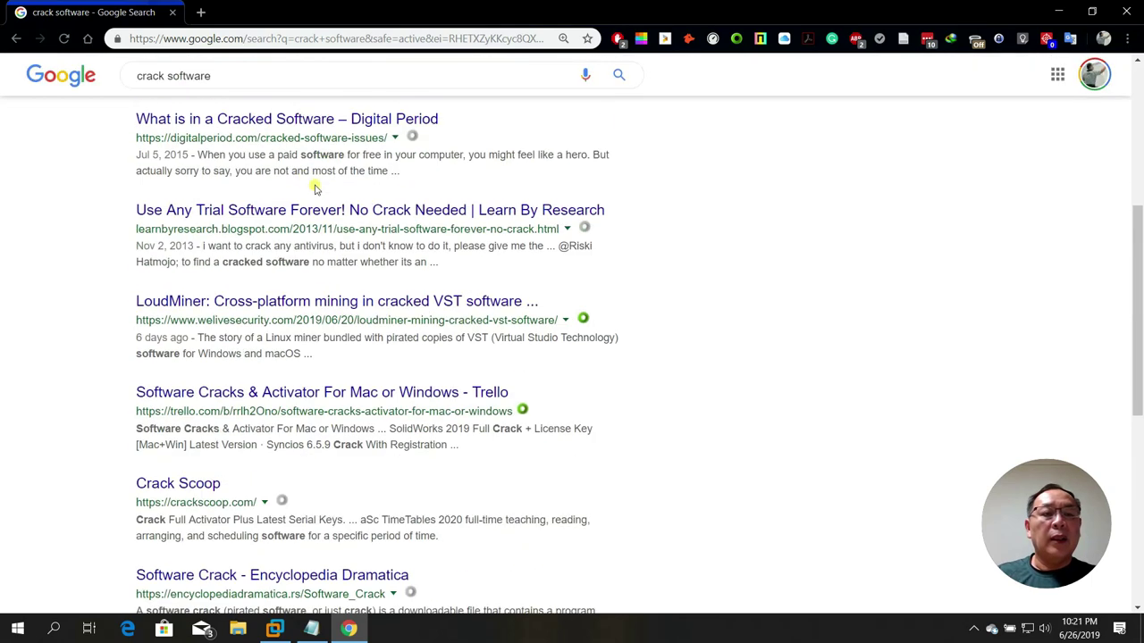
drag(168, 77, 281, 79)
key(BackSpace)
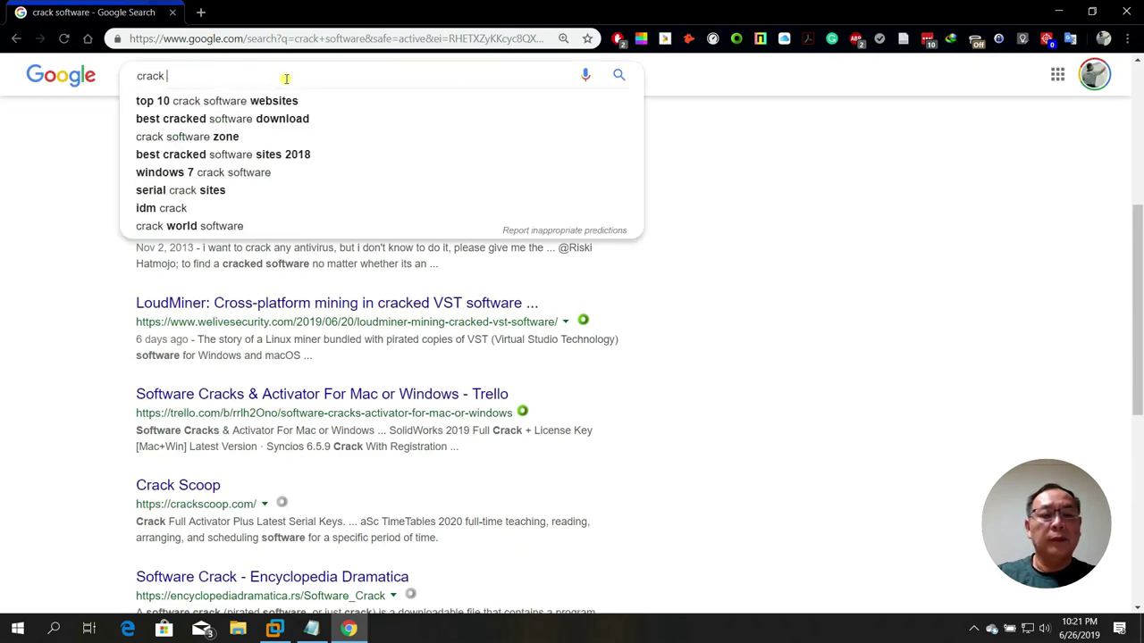
Search Google for just 'crack' and glance at the results.
key(Return)
scroll(513, 388, down, 10)
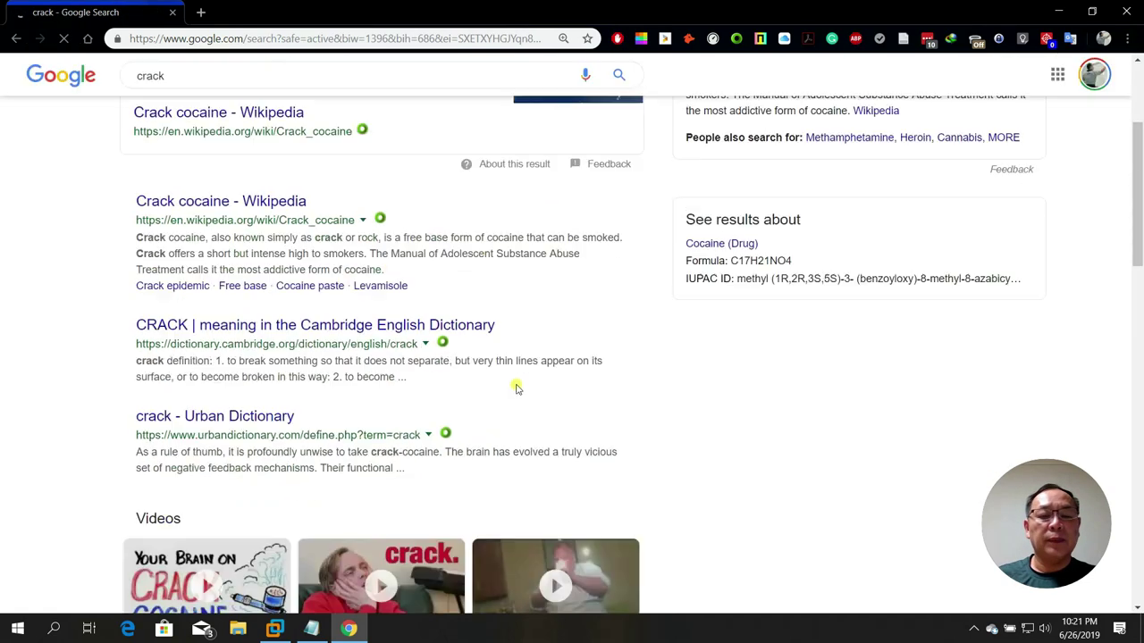
scroll(504, 361, up, 10)
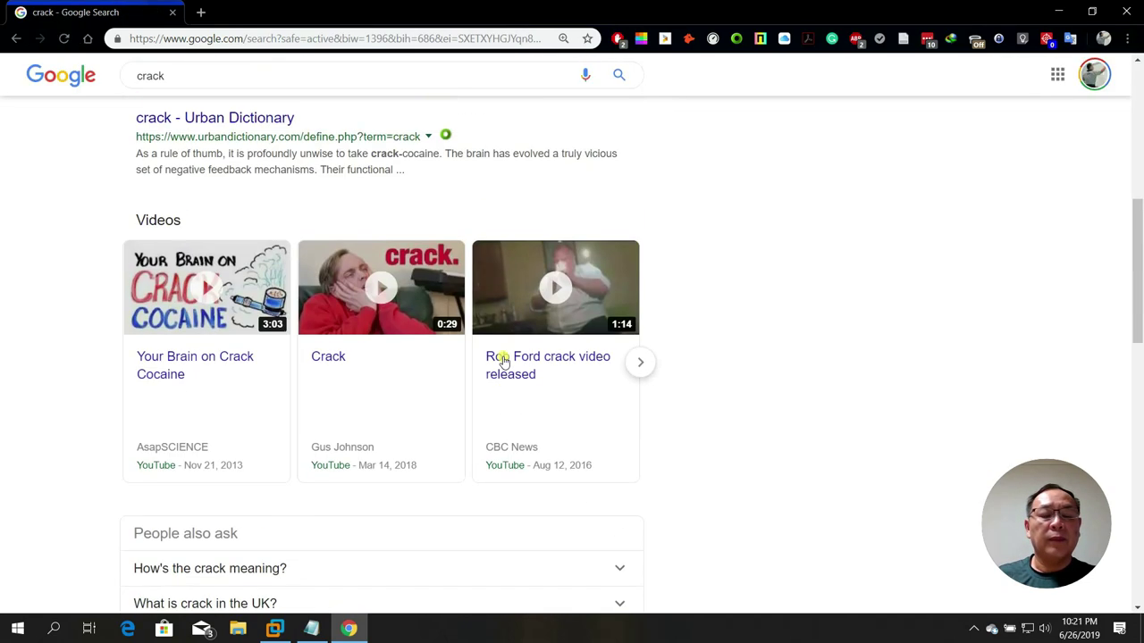
Change the query to 'cracked office 2019', search, and scroll the results.
click(246, 77)
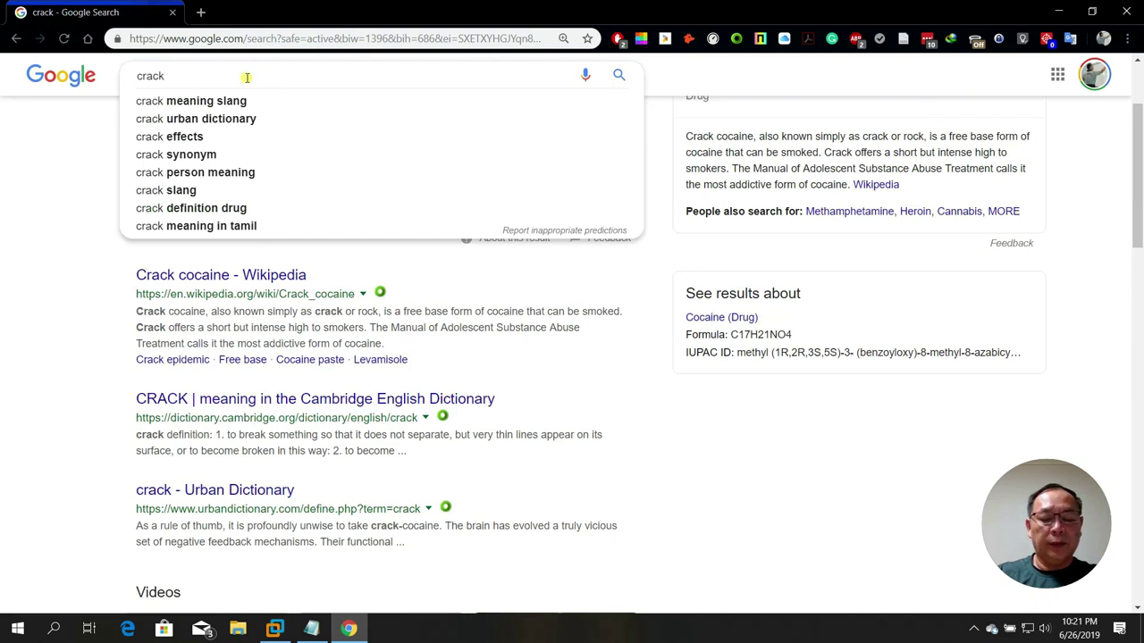
key(BackSpace)
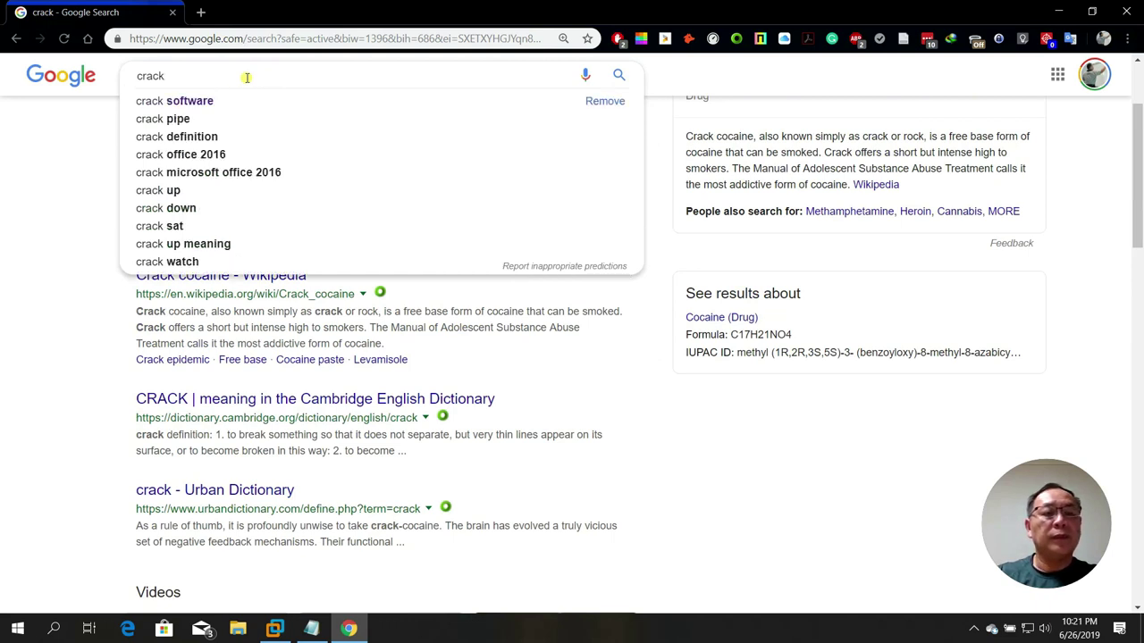
key(BackSpace)
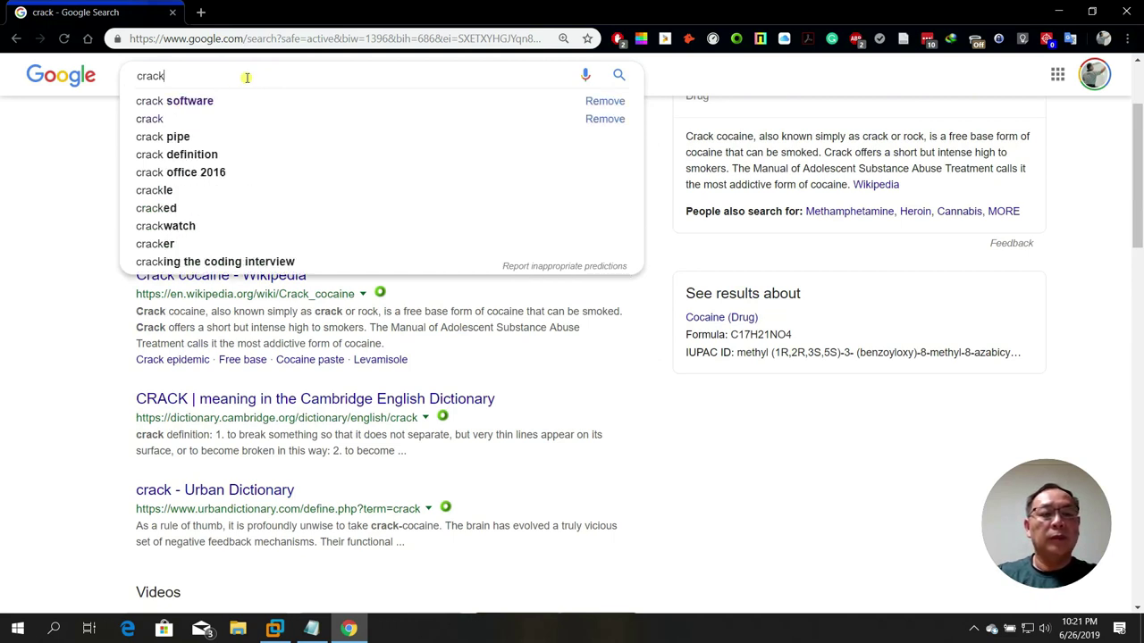
text(ed o)
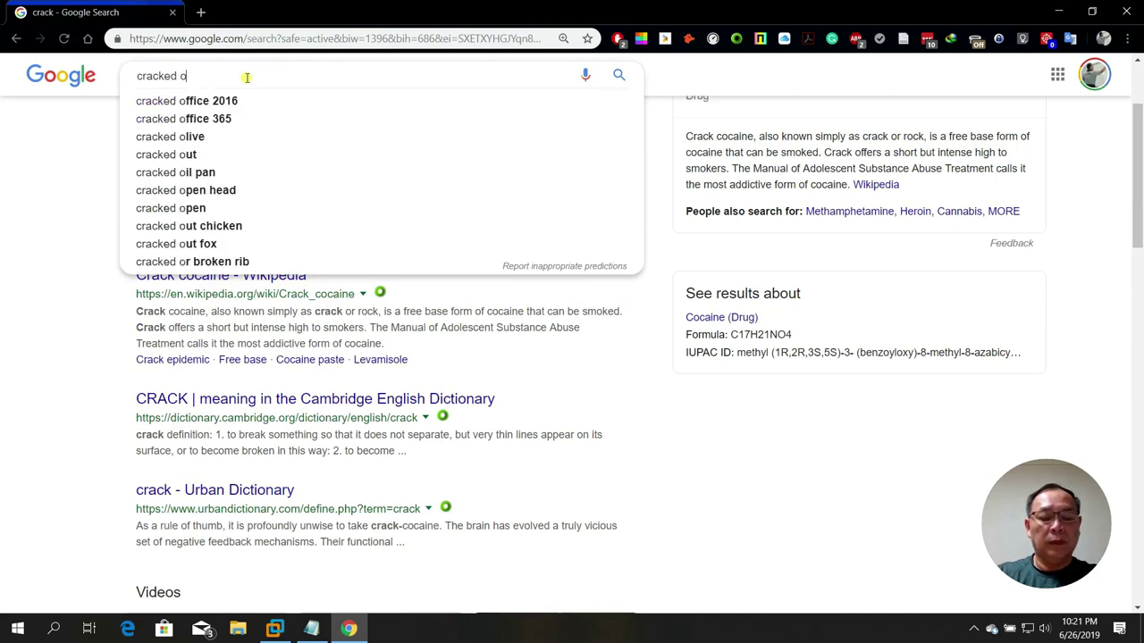
text(ffice 2019)
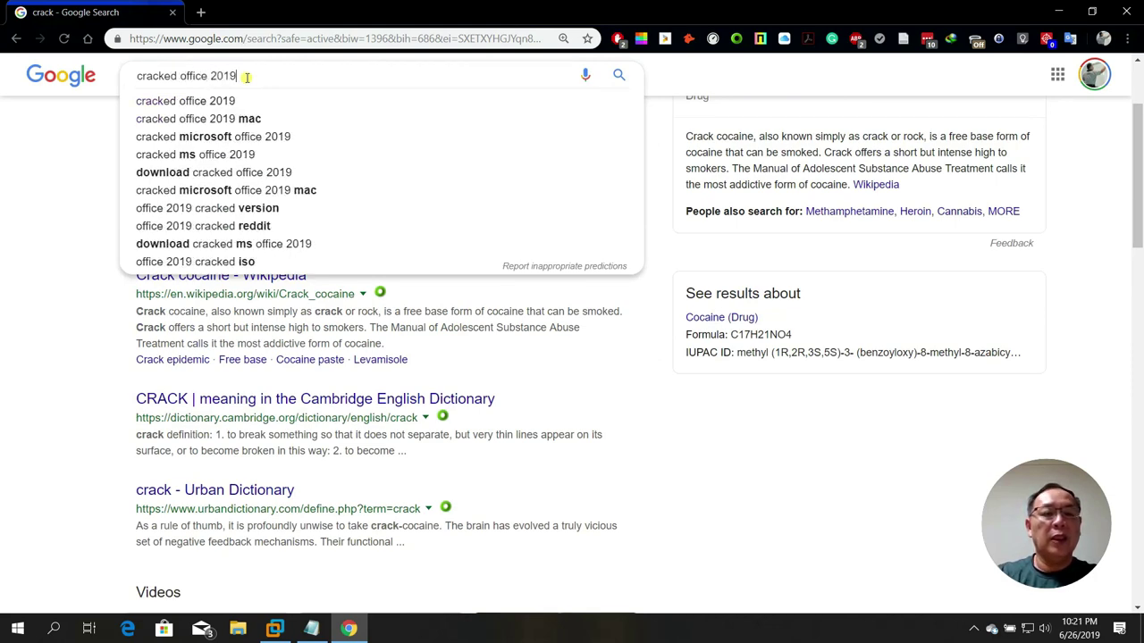
key(Return)
scroll(684, 319, down, 5)
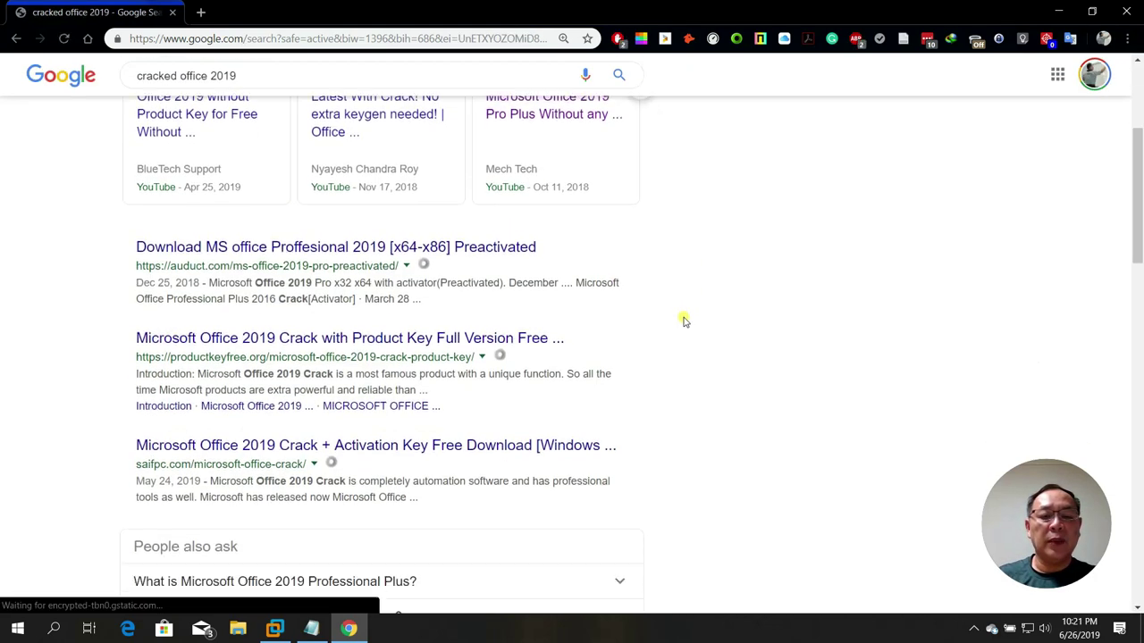
scroll(684, 319, down, 7)
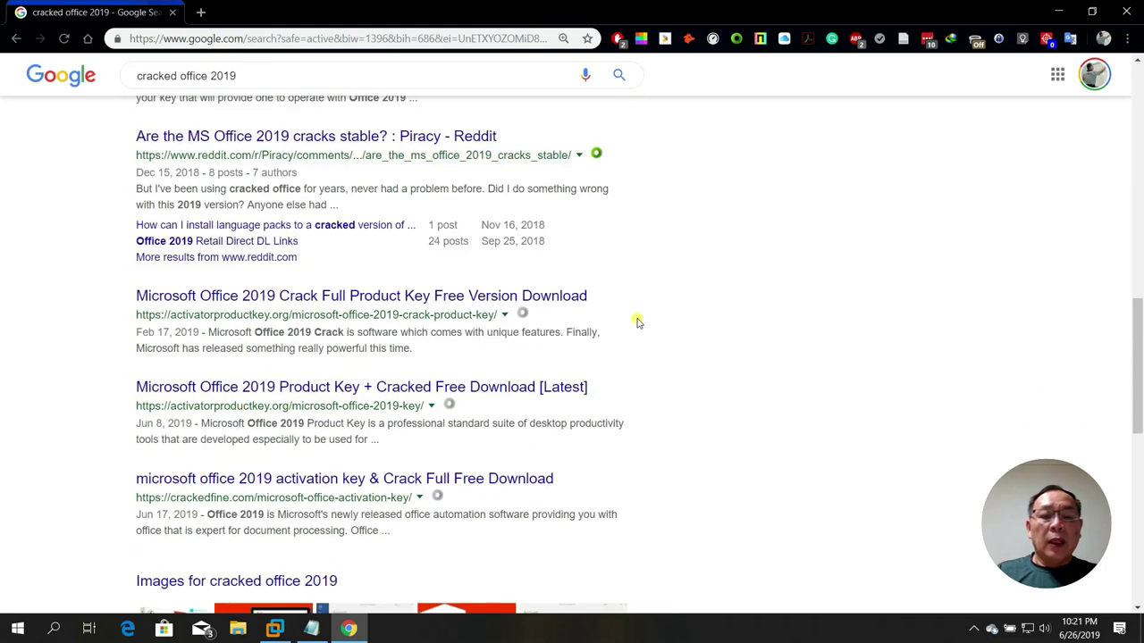
scroll(513, 332, down, 4)
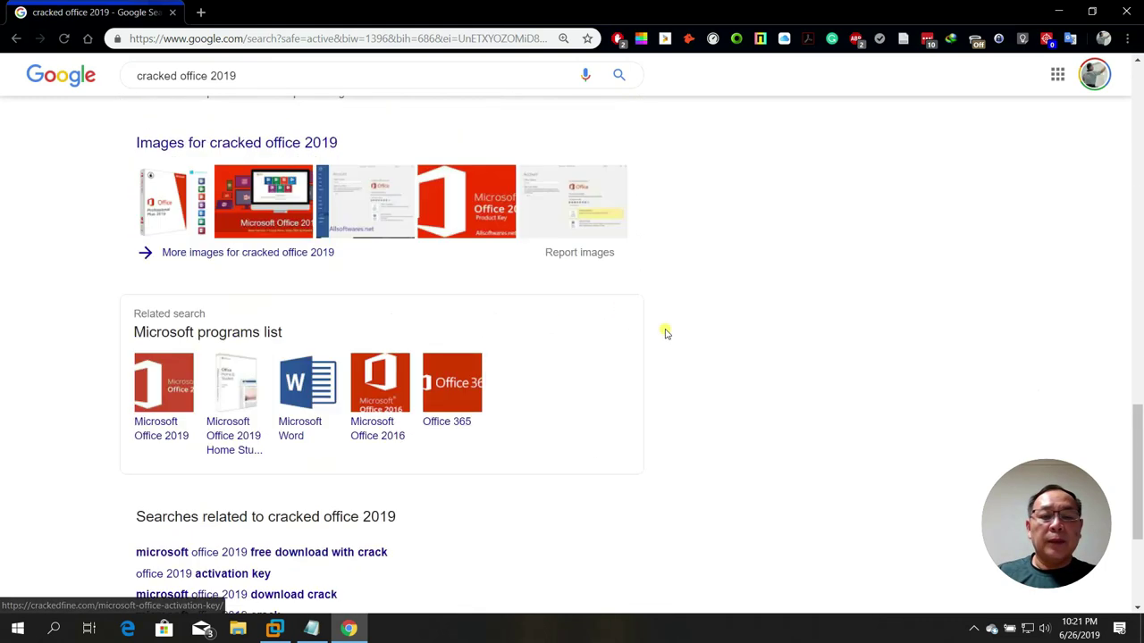
scroll(581, 357, down, 3)
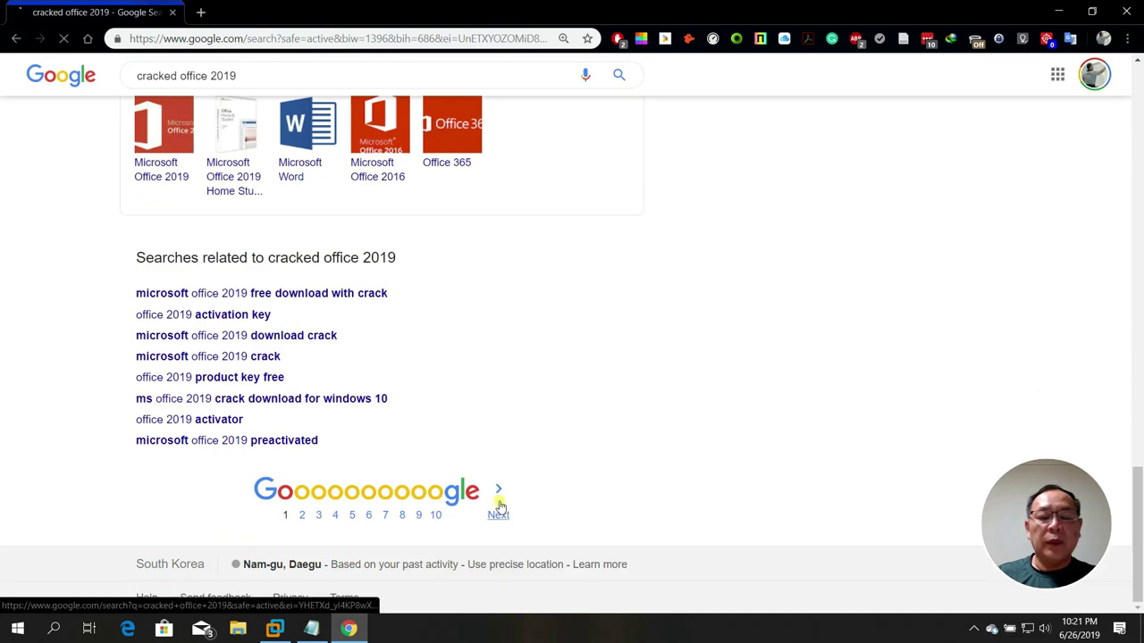
On the next results page, open the Softserialkey Microsoft Office 2019 crack page.
click(497, 497)
scroll(572, 357, down, 3)
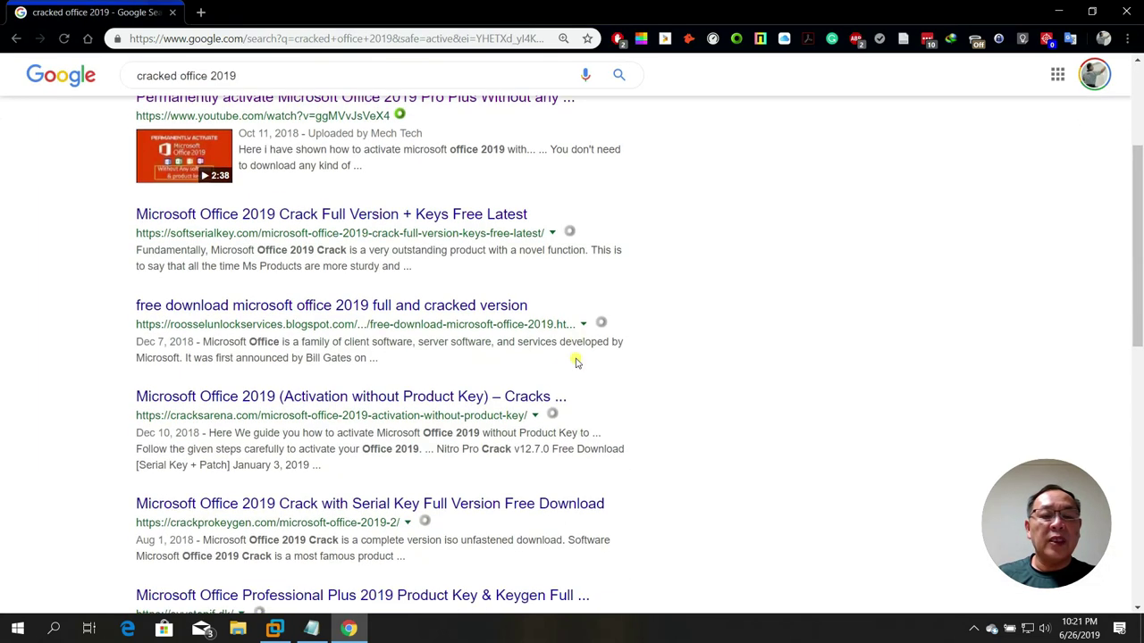
mouse_move(570, 236)
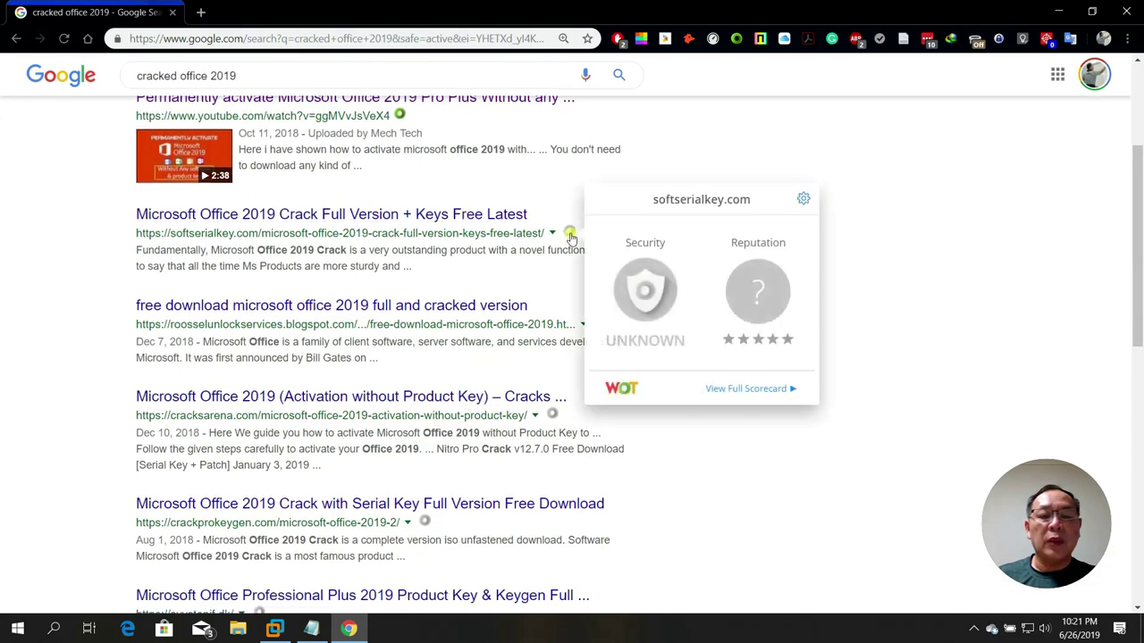
click(486, 219)
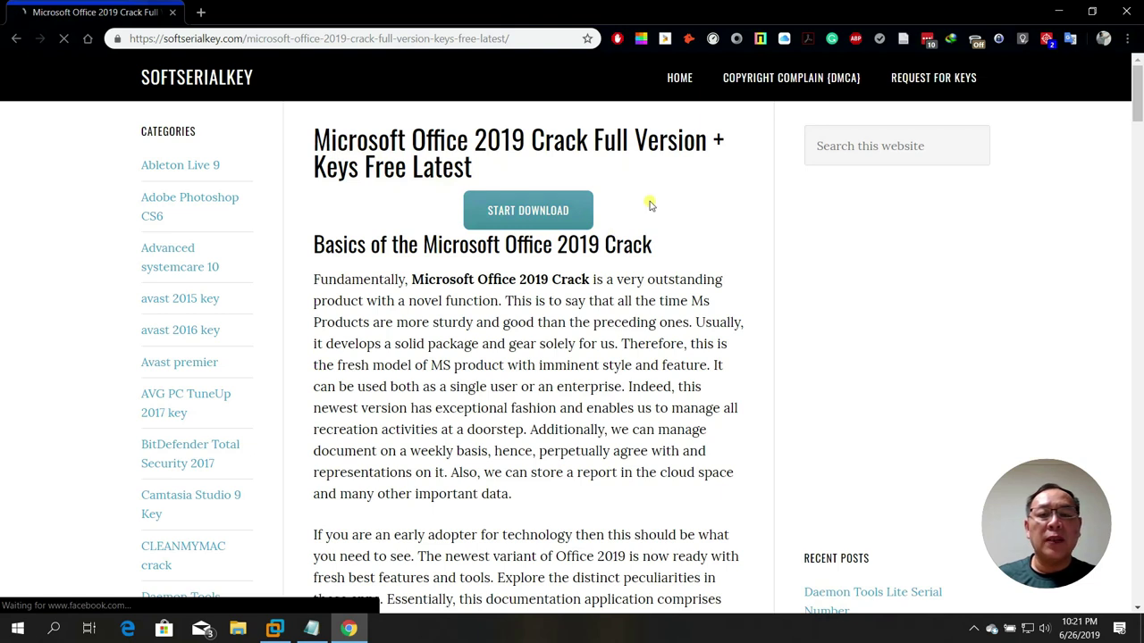
Report softserialkey.com to Netcraft as malicious using the saved e-mail, then close the report.
click(758, 40)
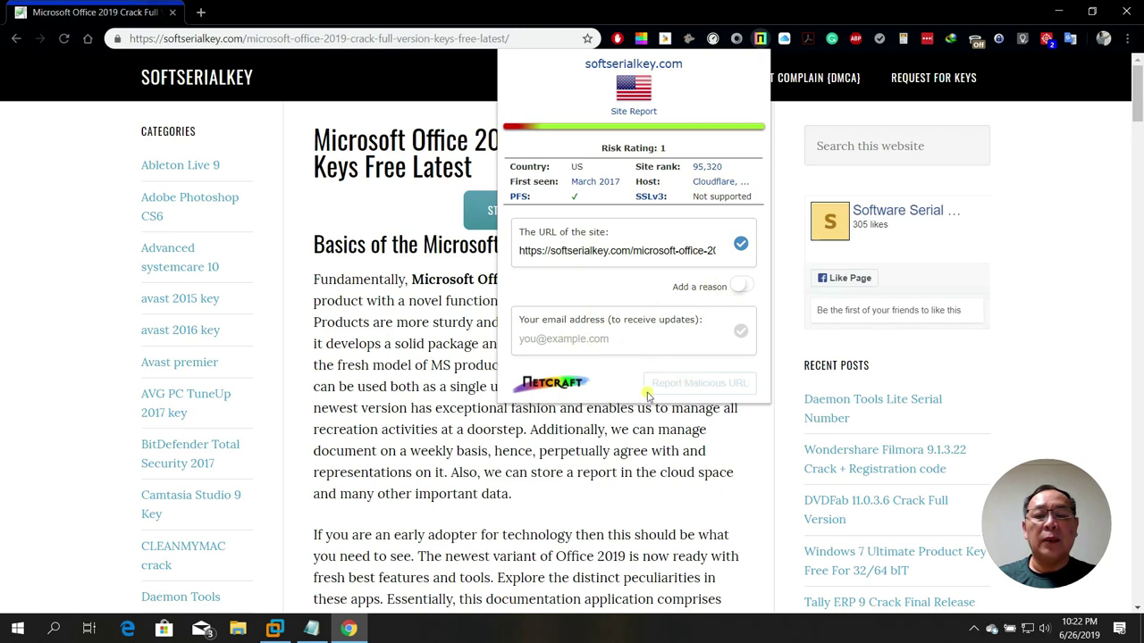
click(639, 343)
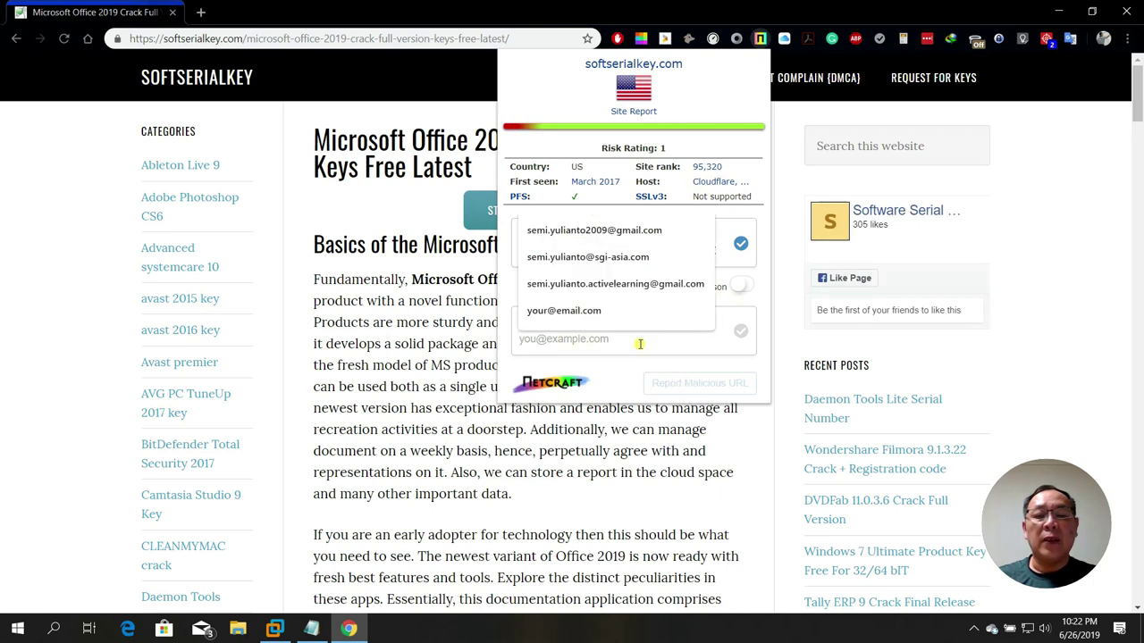
click(623, 234)
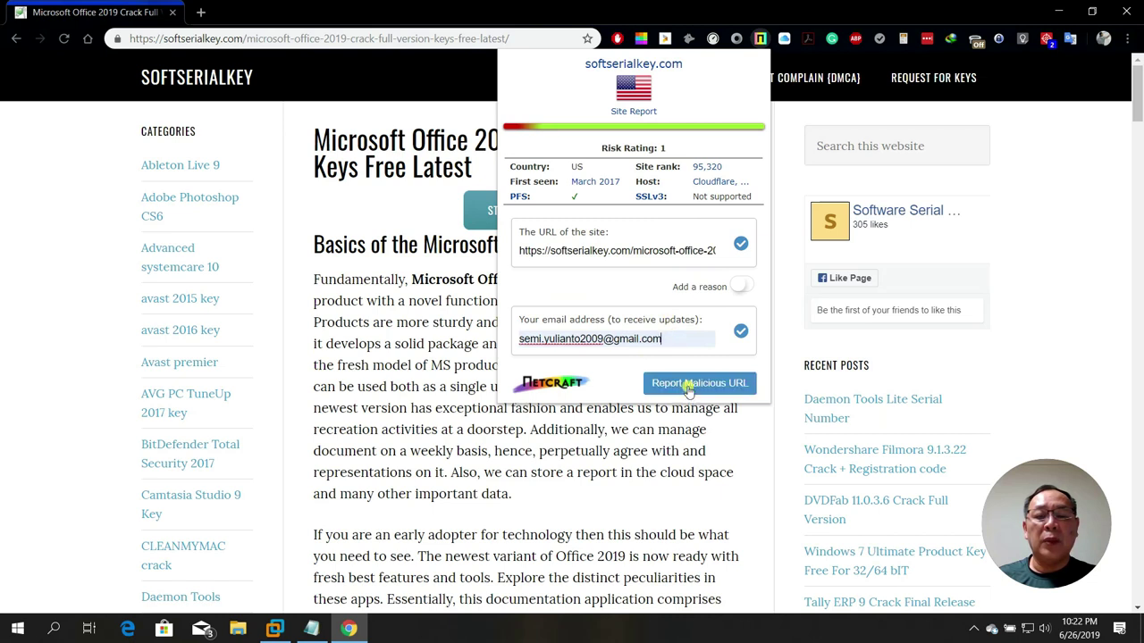
click(689, 392)
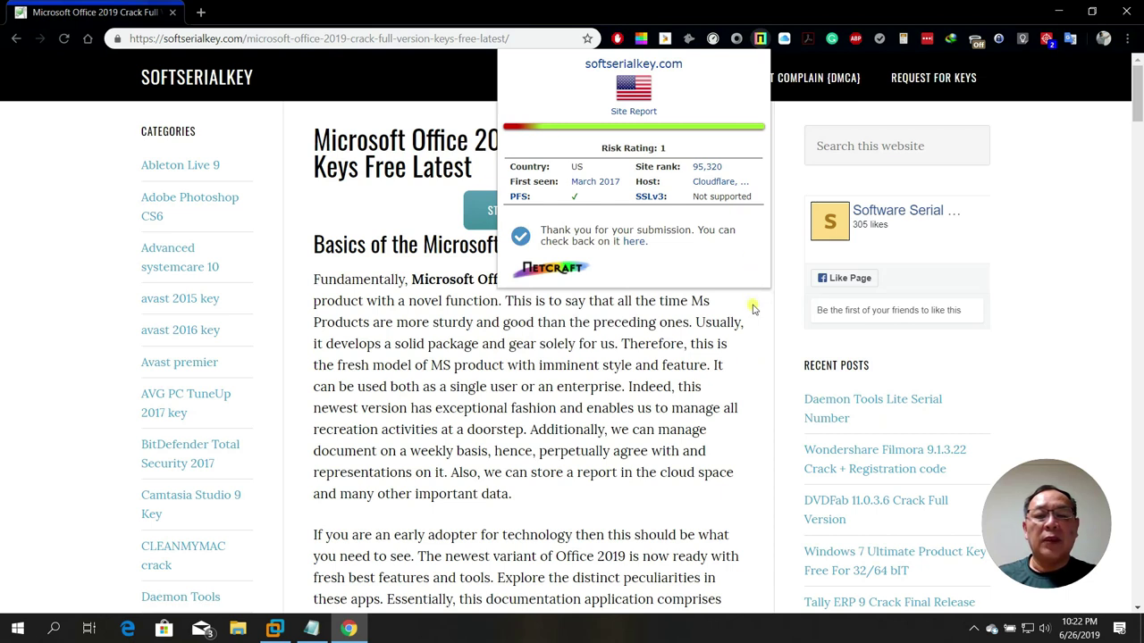
click(753, 307)
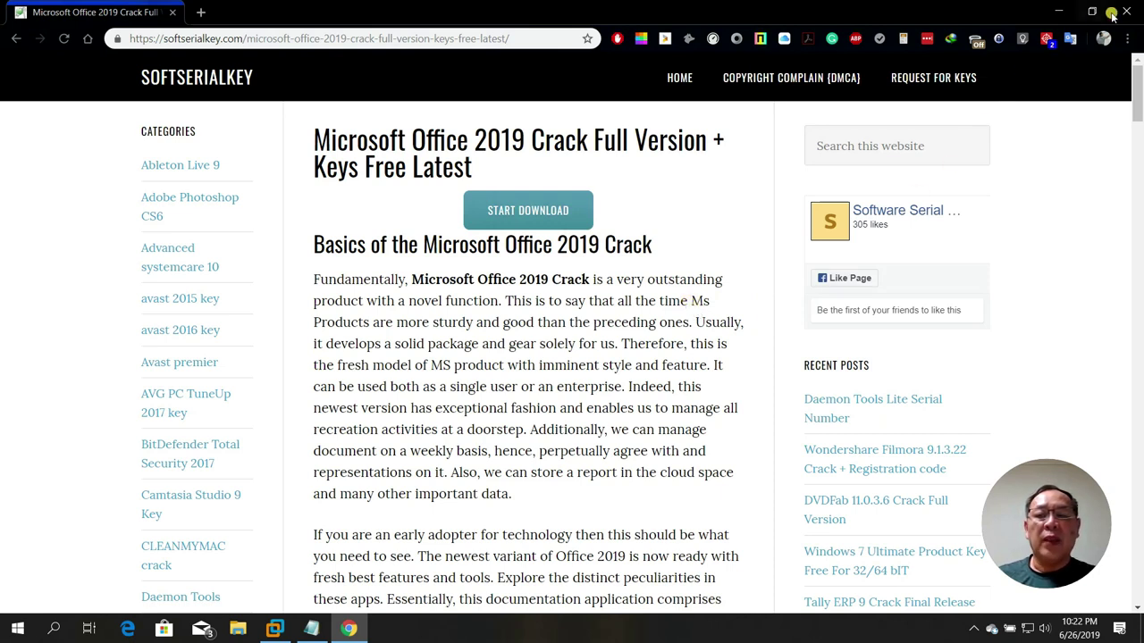
click(1069, 11)
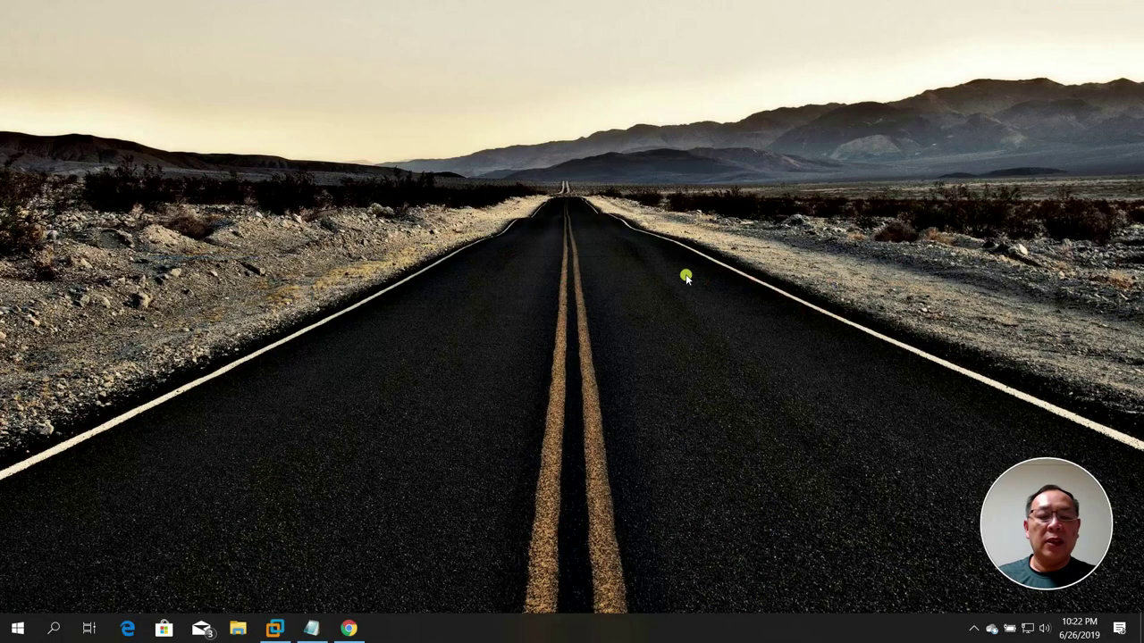
click(327, 630)
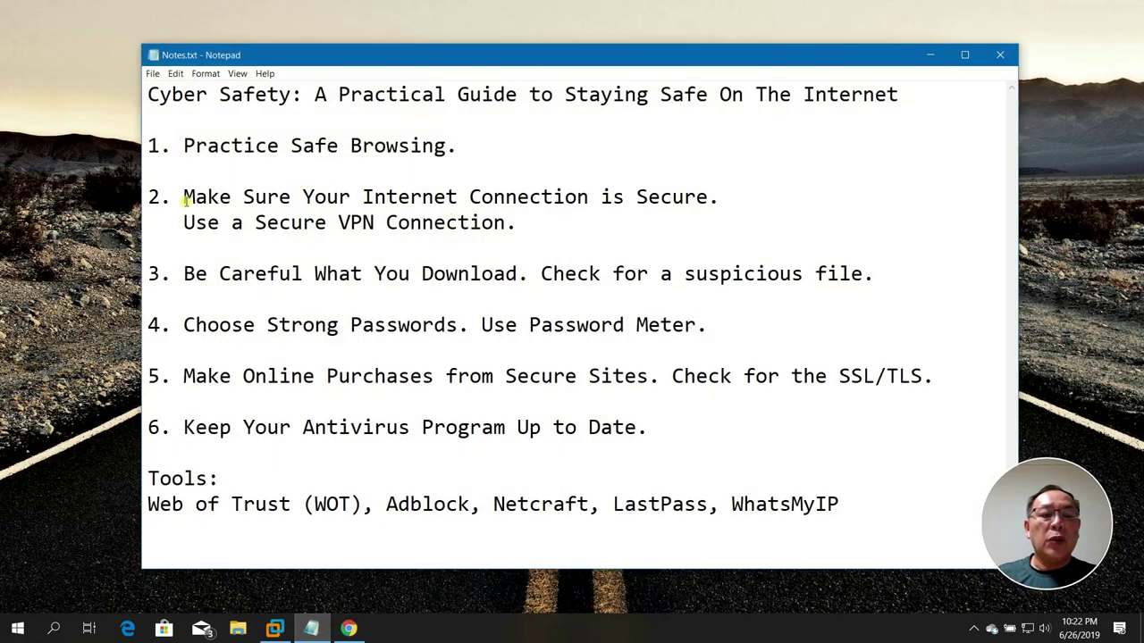
click(182, 146)
drag(182, 145, 463, 143)
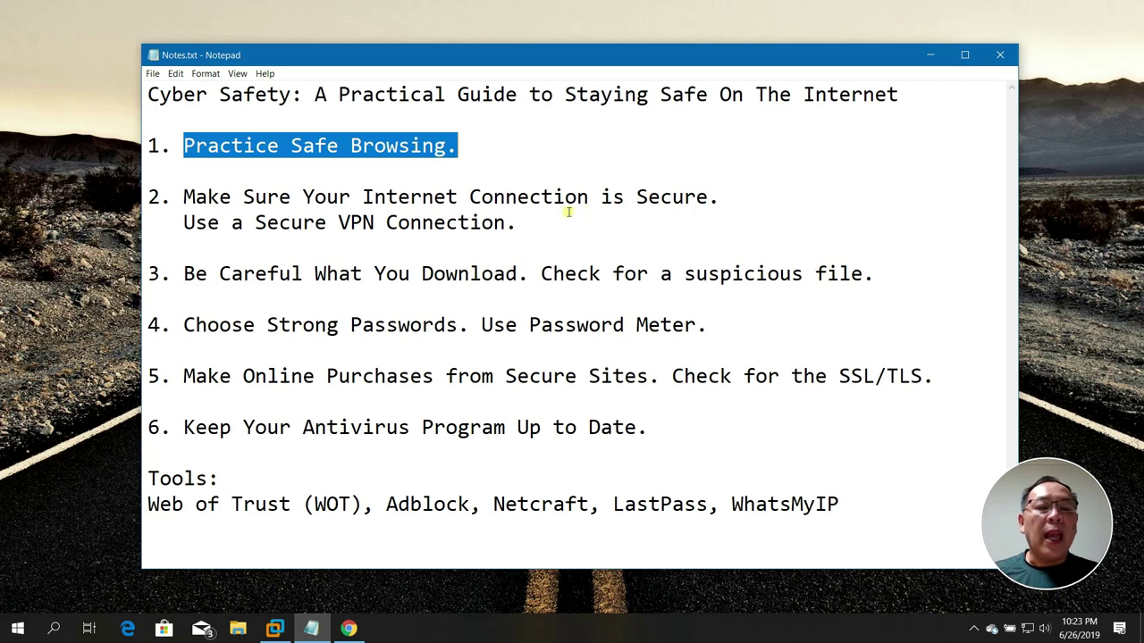
drag(181, 197, 705, 199)
drag(182, 222, 519, 222)
click(812, 147)
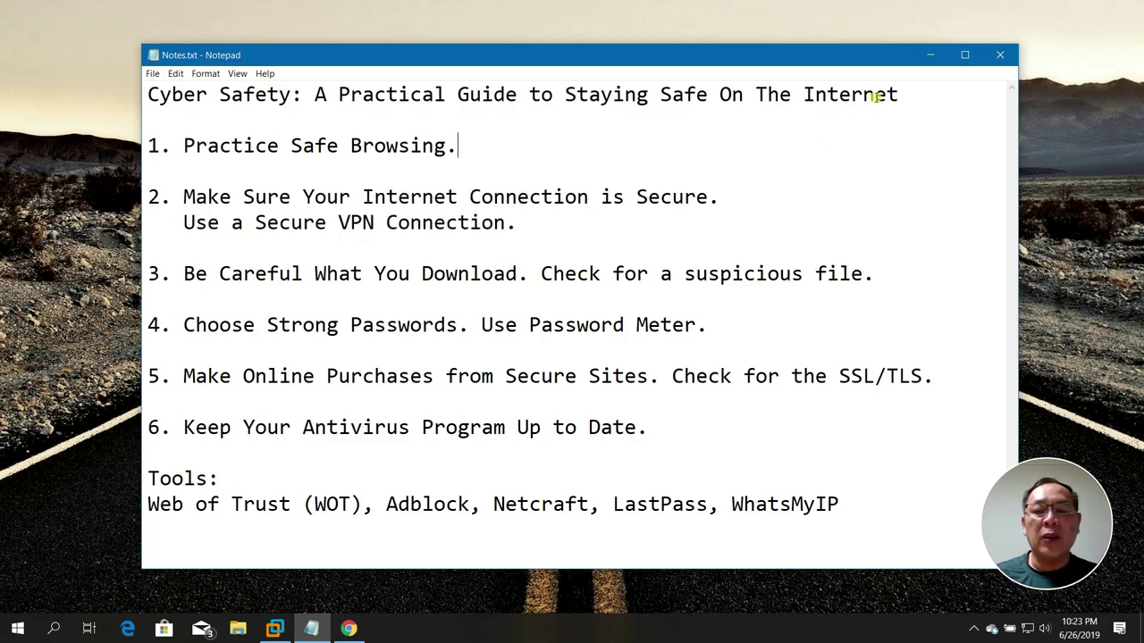
click(930, 55)
click(338, 635)
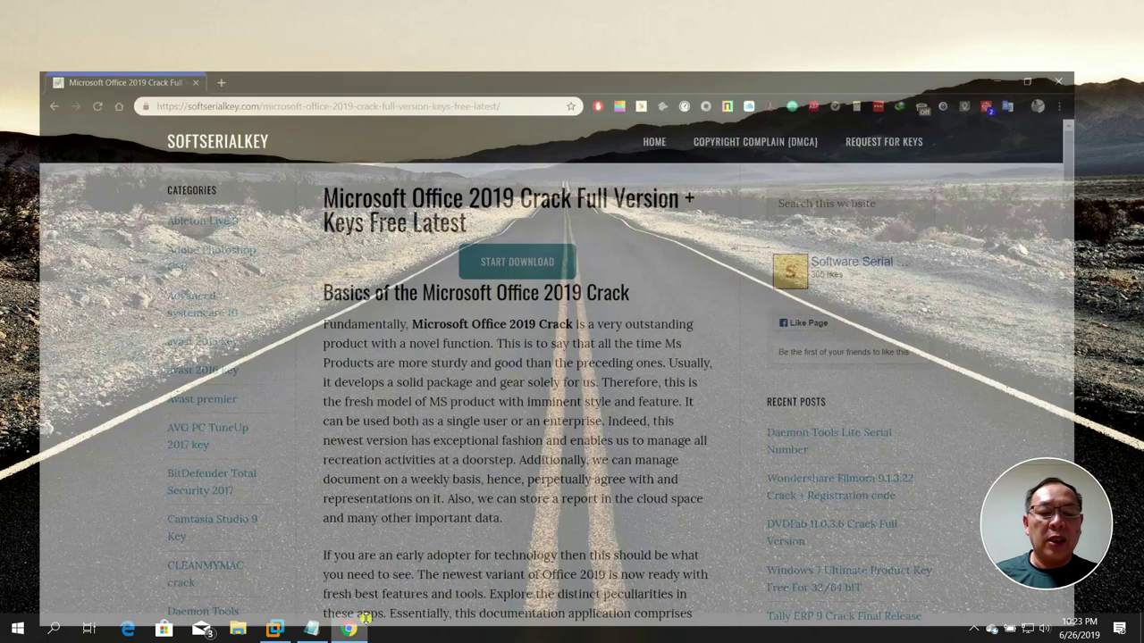
click(327, 41)
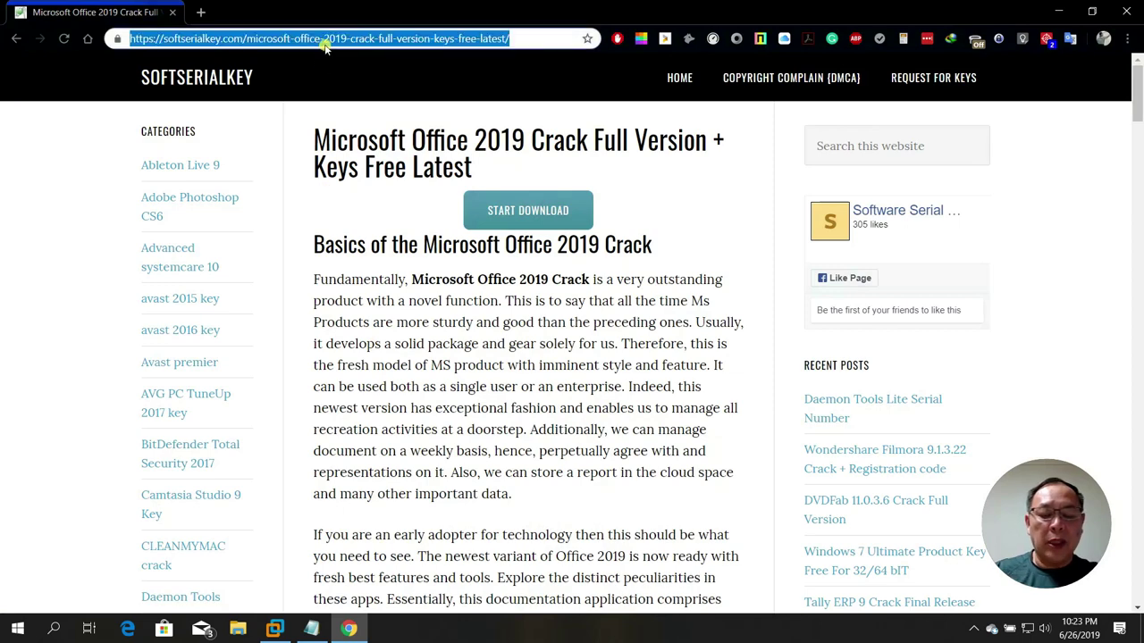
text(what)
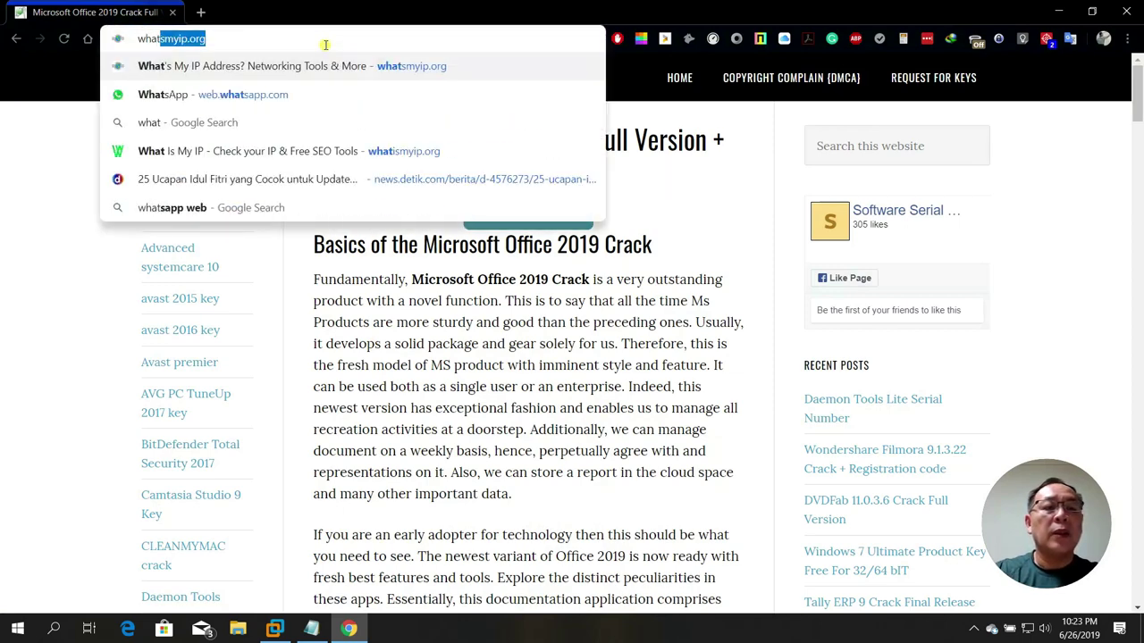
key(Return)
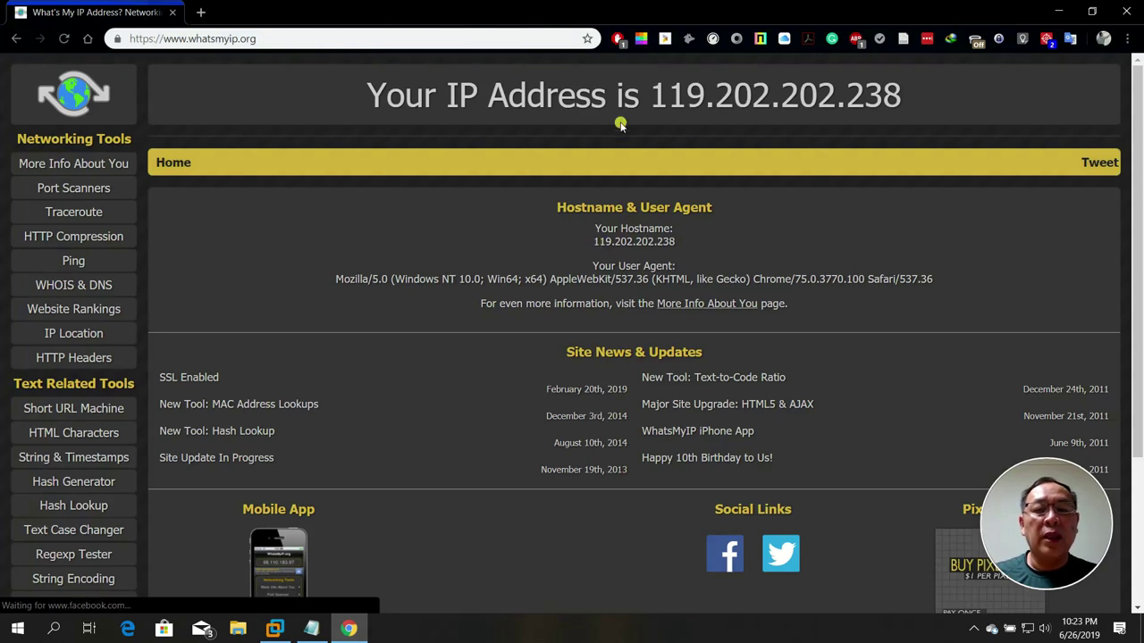
drag(652, 95, 901, 100)
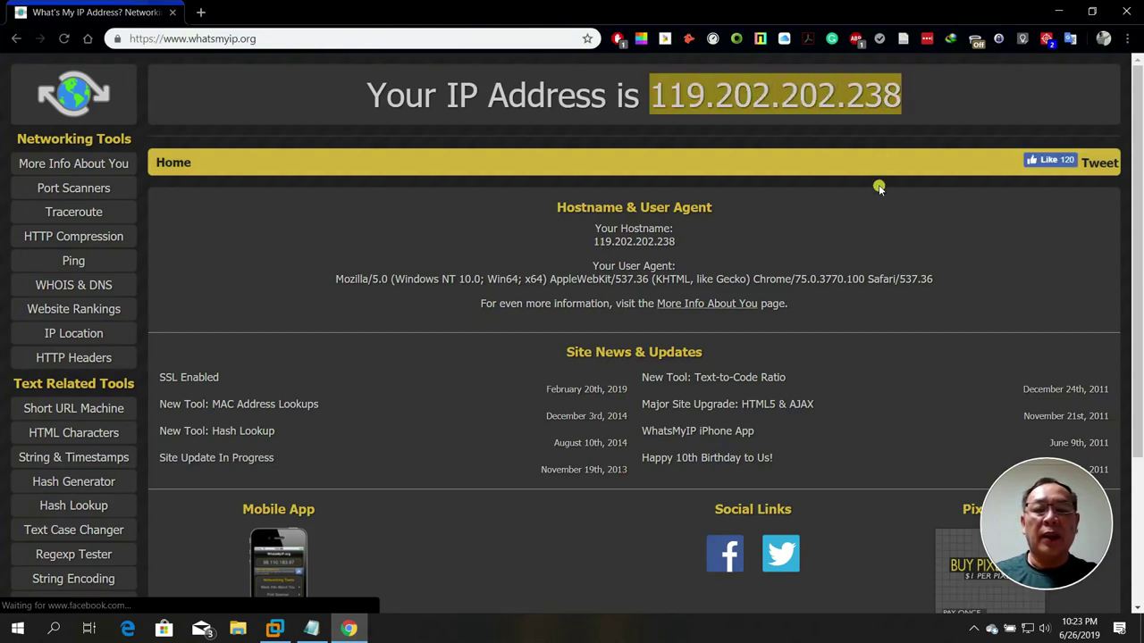
Look up the IP's location (Daegu, South Korea) and return to the home page.
click(79, 336)
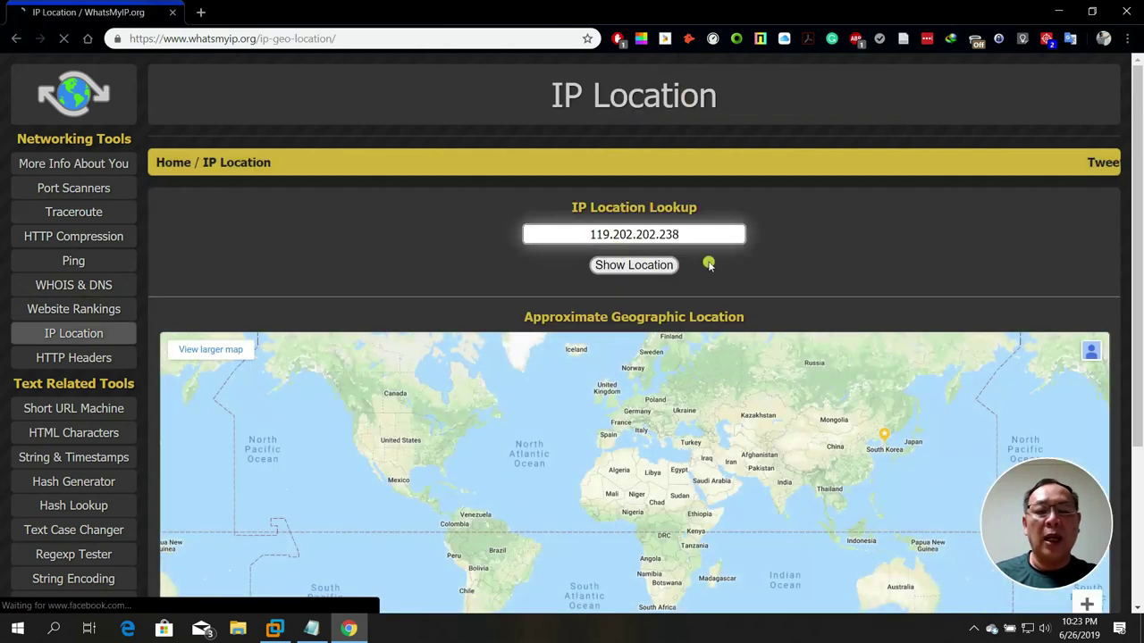
click(654, 268)
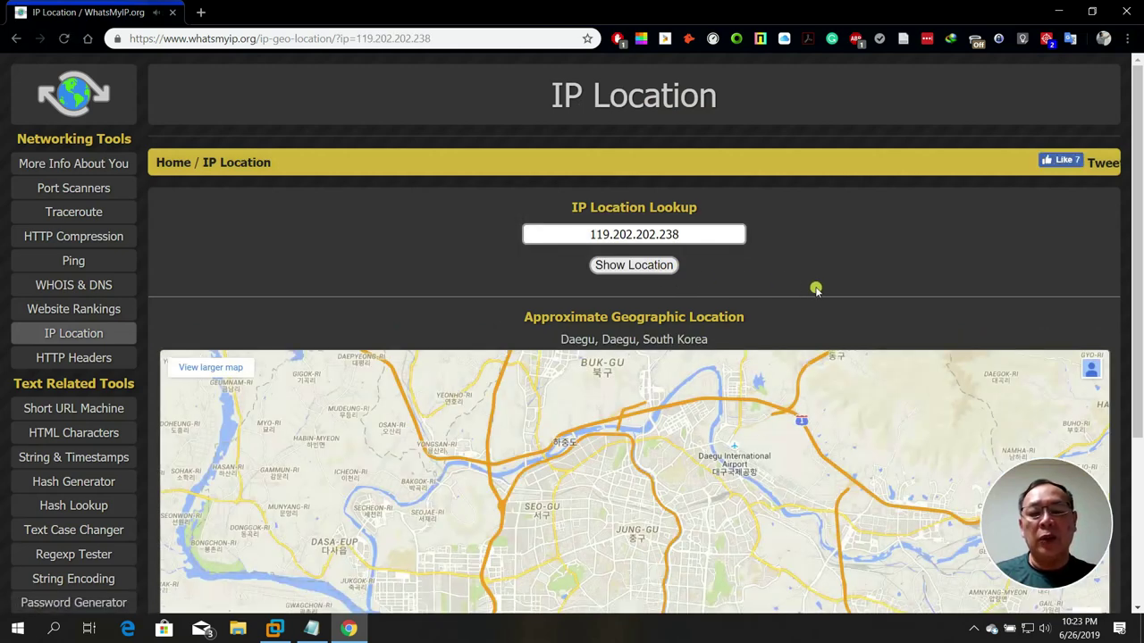
click(17, 41)
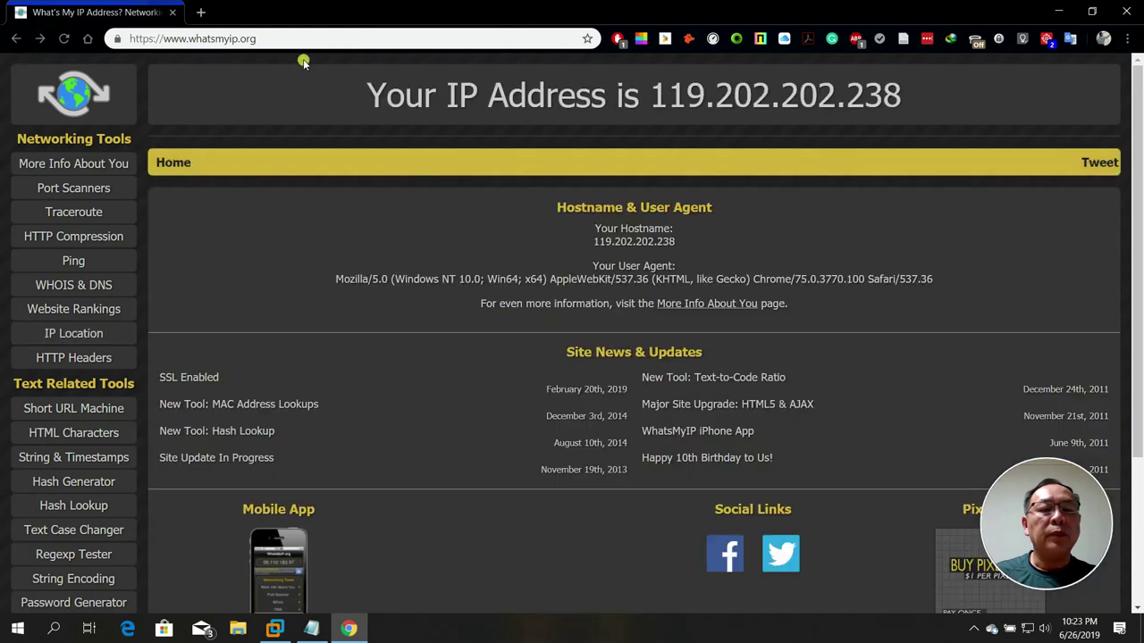
drag(647, 97, 901, 105)
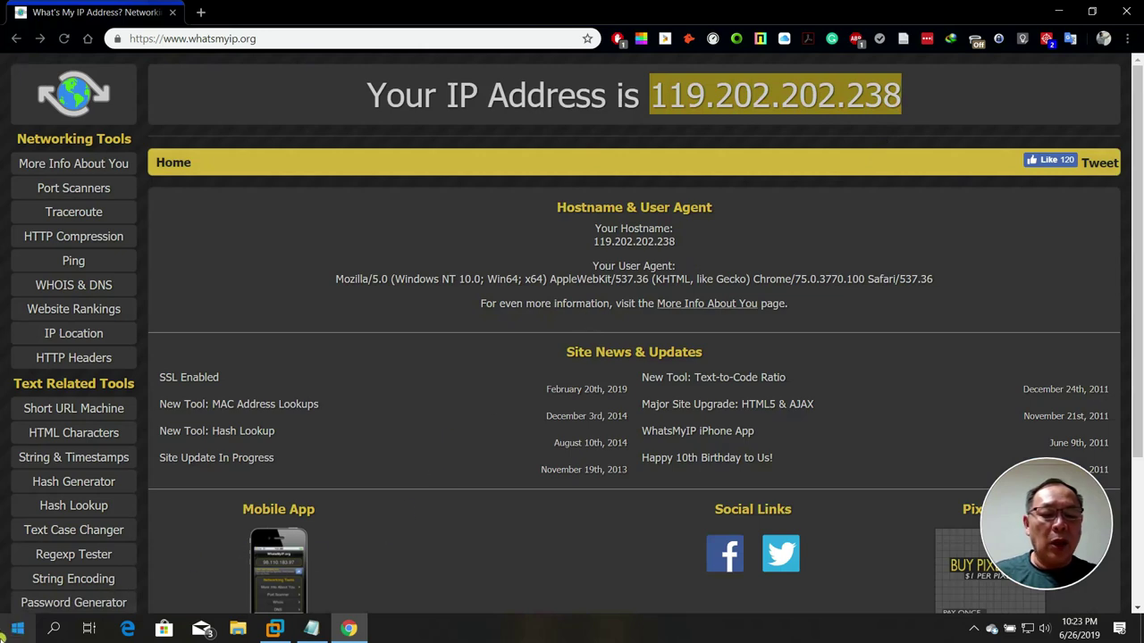
click(9, 631)
Launch ZoogVPN, skip the update, connect to JP - Tokyo, and reload whatsmyip for the new IP.
text(zo)
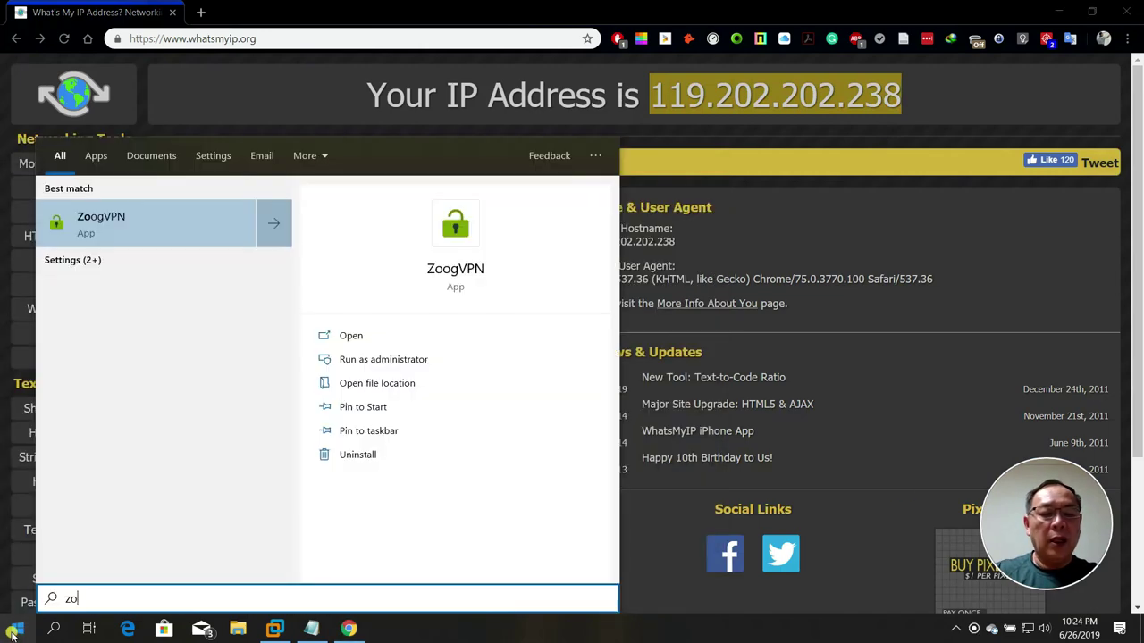
key(Return)
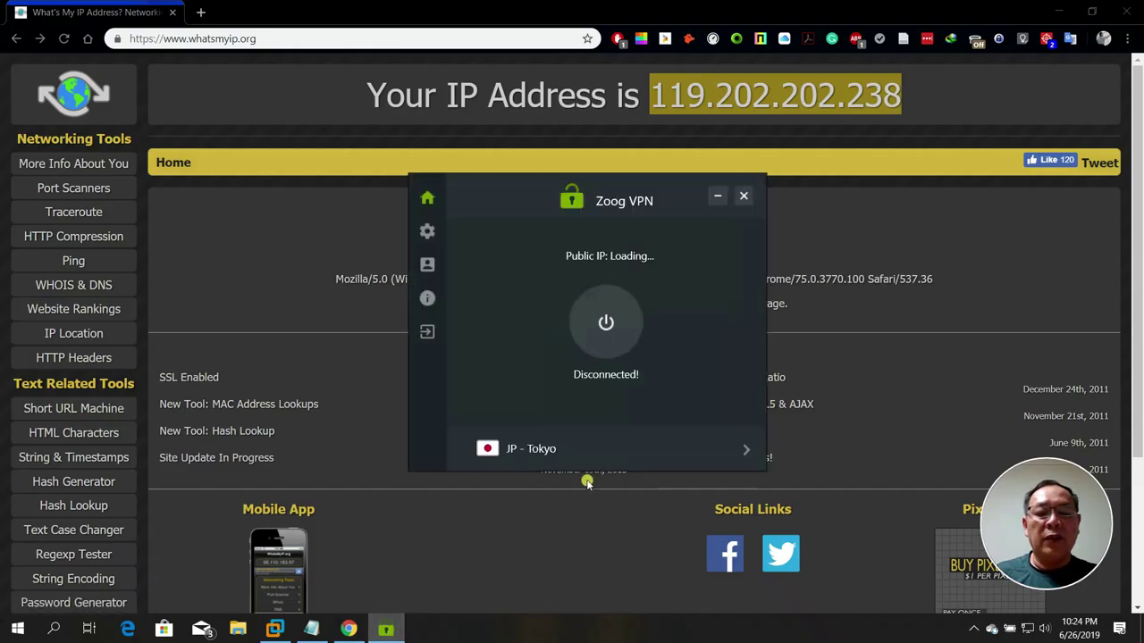
click(588, 367)
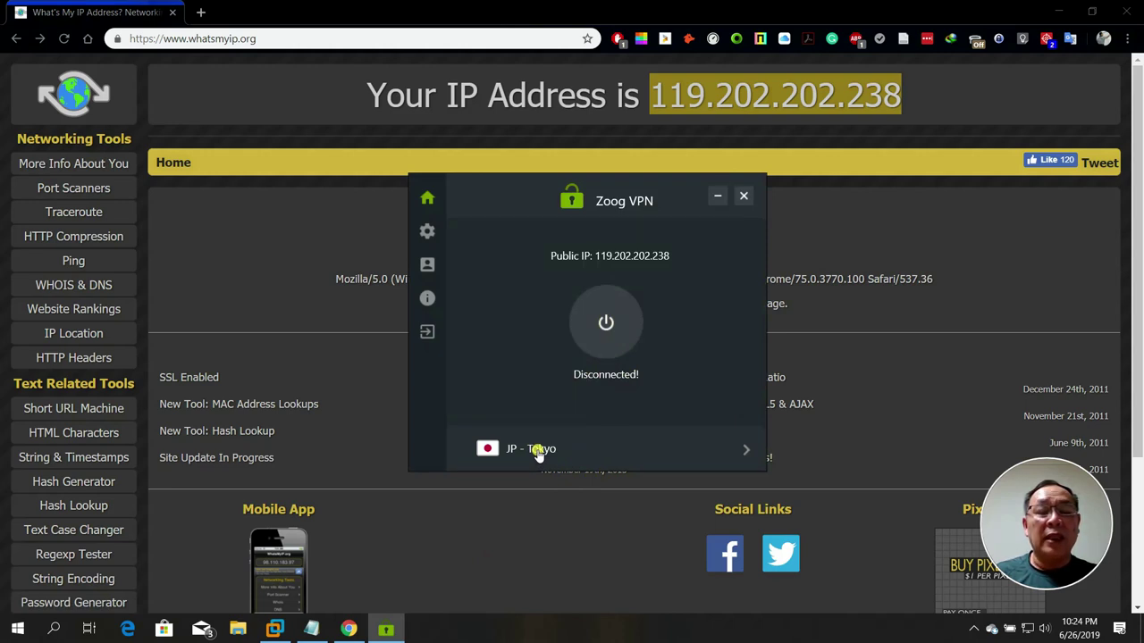
click(595, 327)
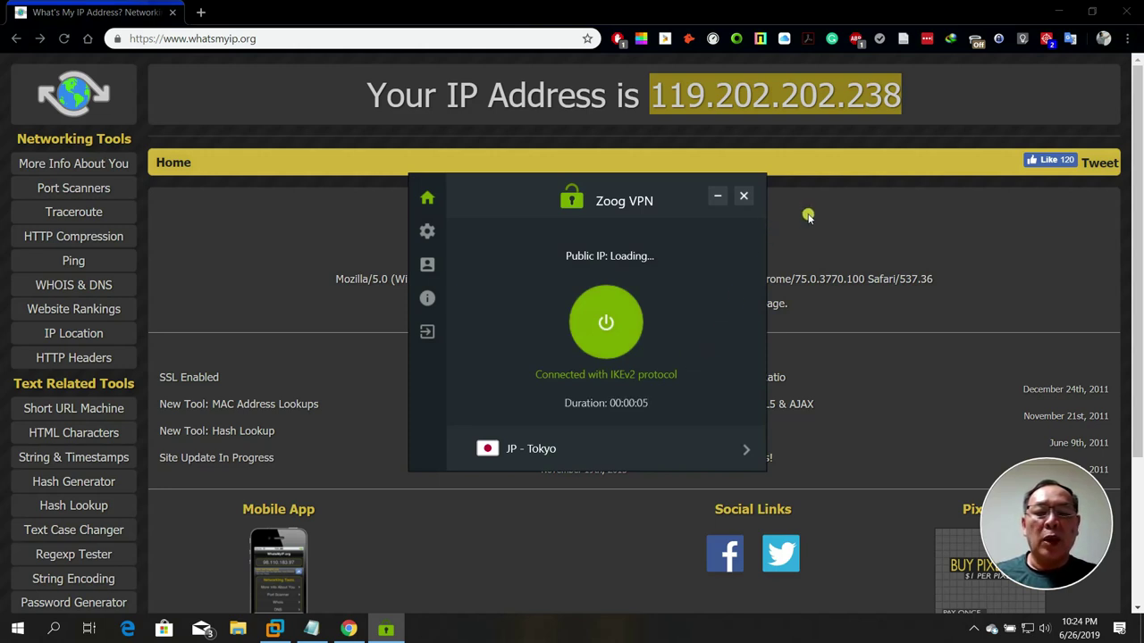
click(718, 195)
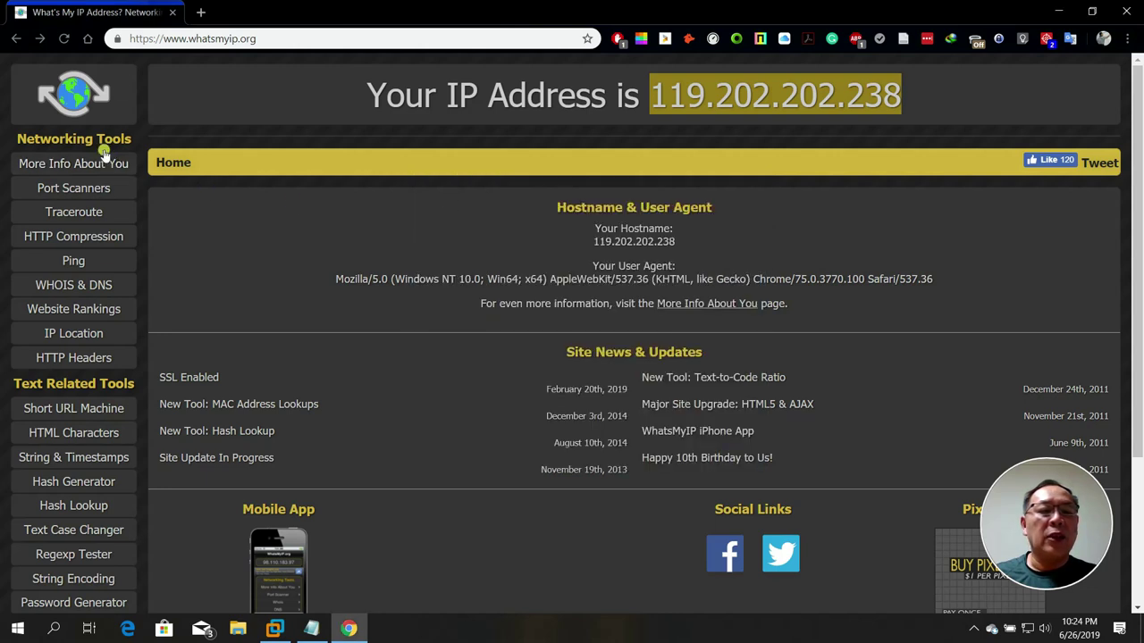
click(64, 39)
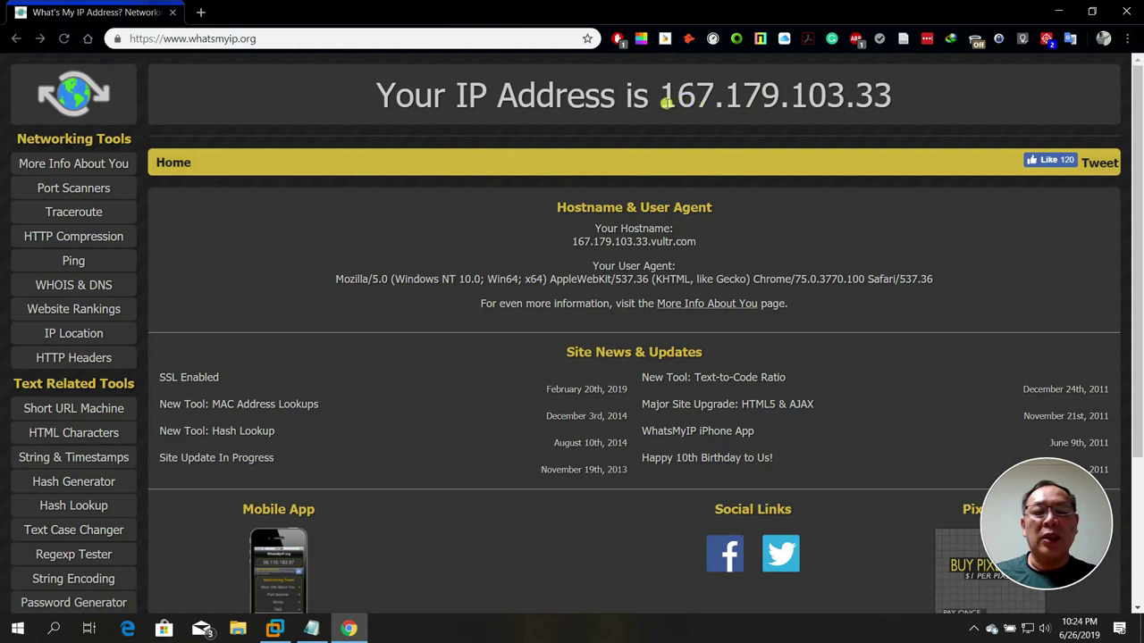
Look up the location of IP 167.179.103.33, confirming Tokyo, Japan.
drag(665, 103, 884, 105)
key(ctrl+c)
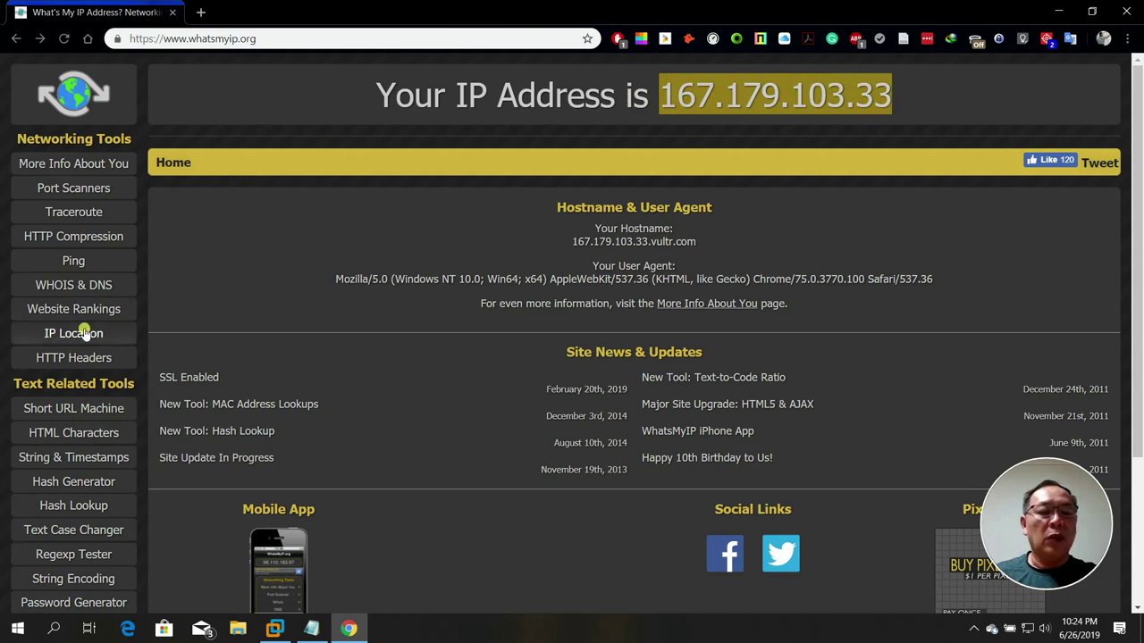
click(81, 331)
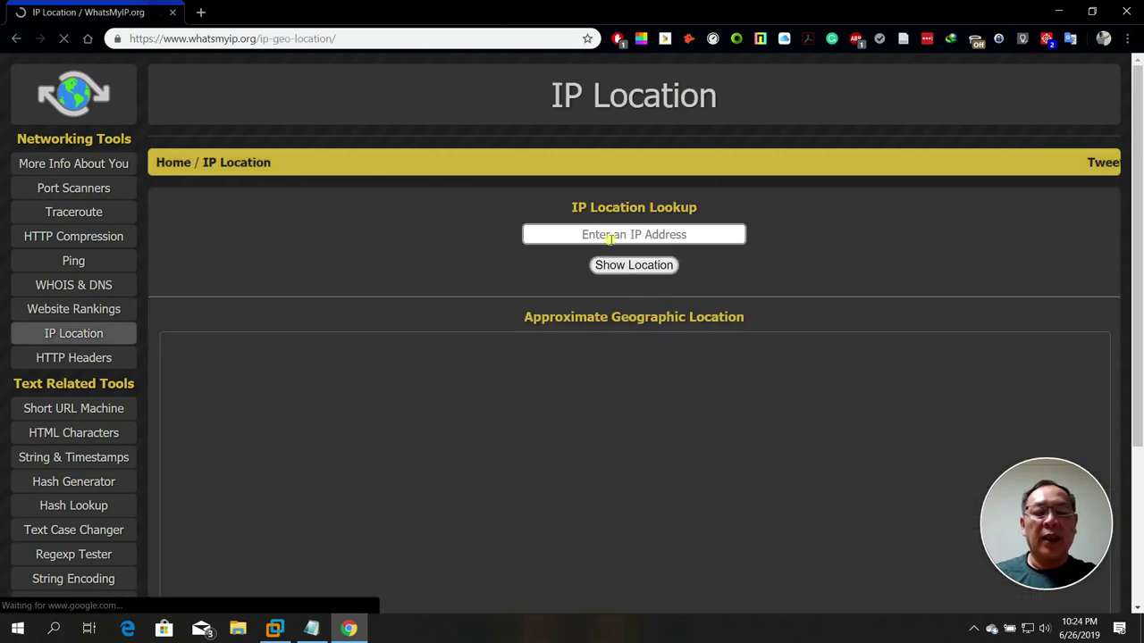
click(608, 235)
key(ctrl+v)
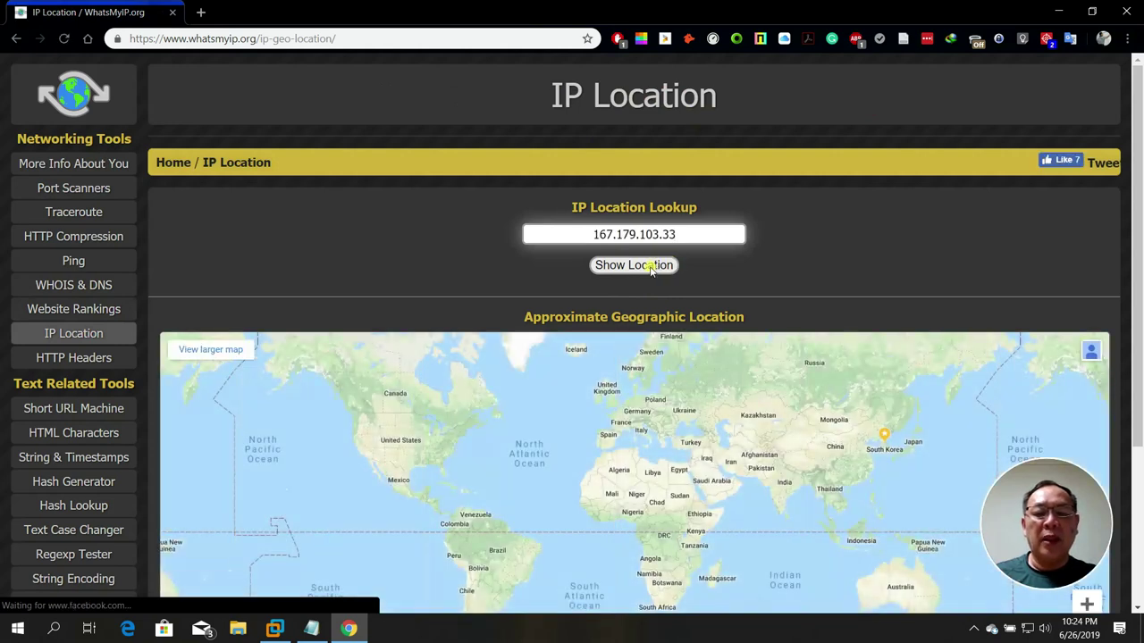
click(674, 265)
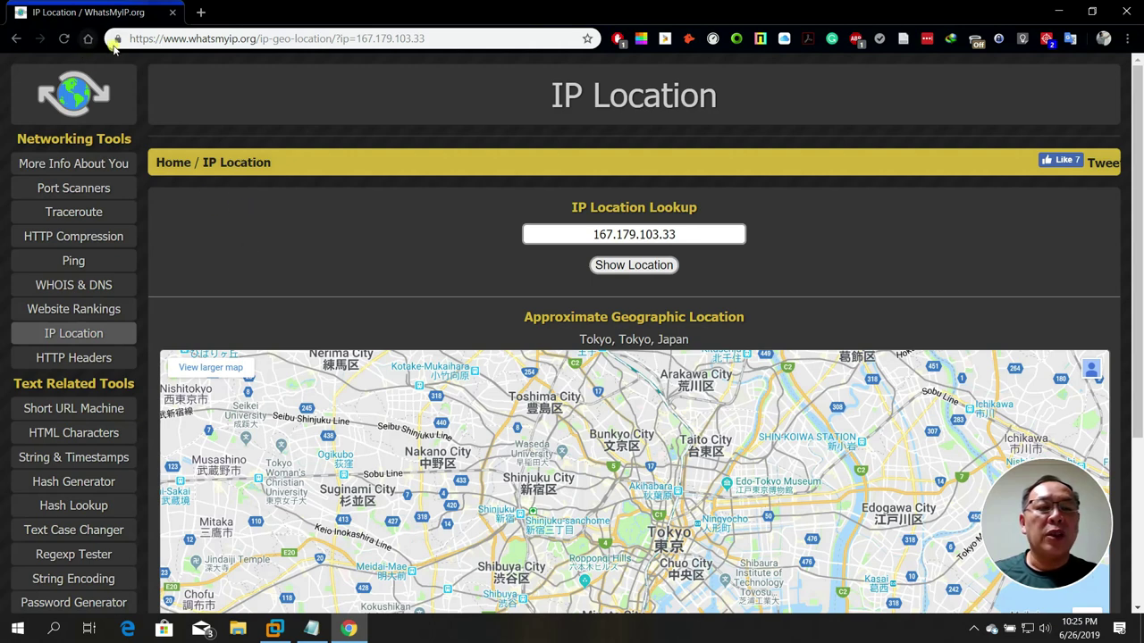
Check the site's connection security details, then close Chrome.
click(120, 39)
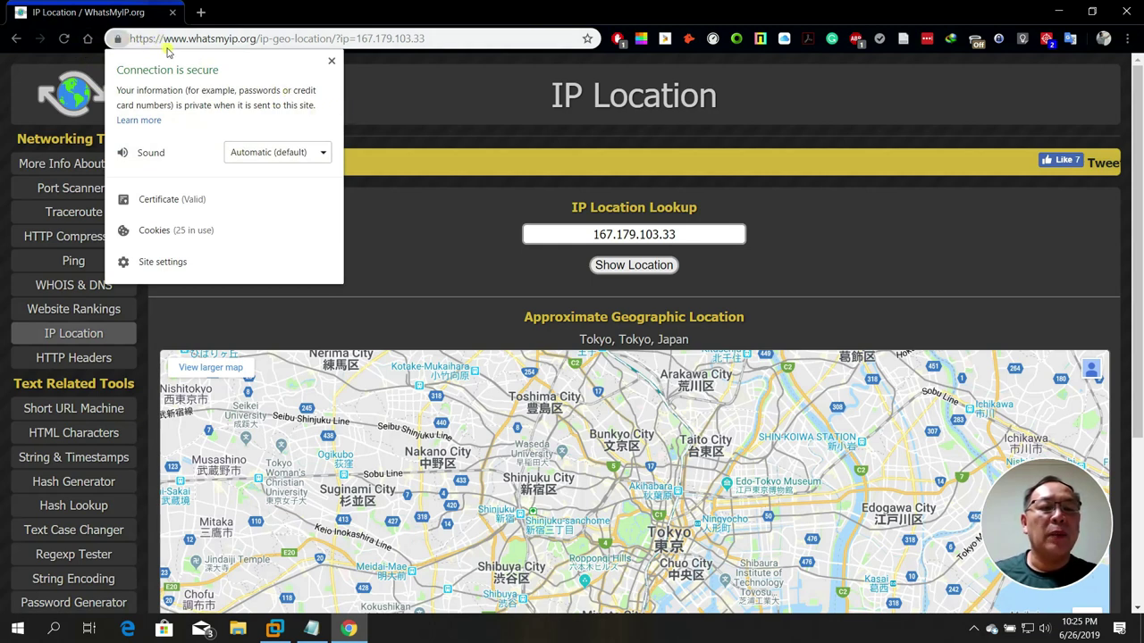
click(164, 40)
drag(163, 39, 127, 39)
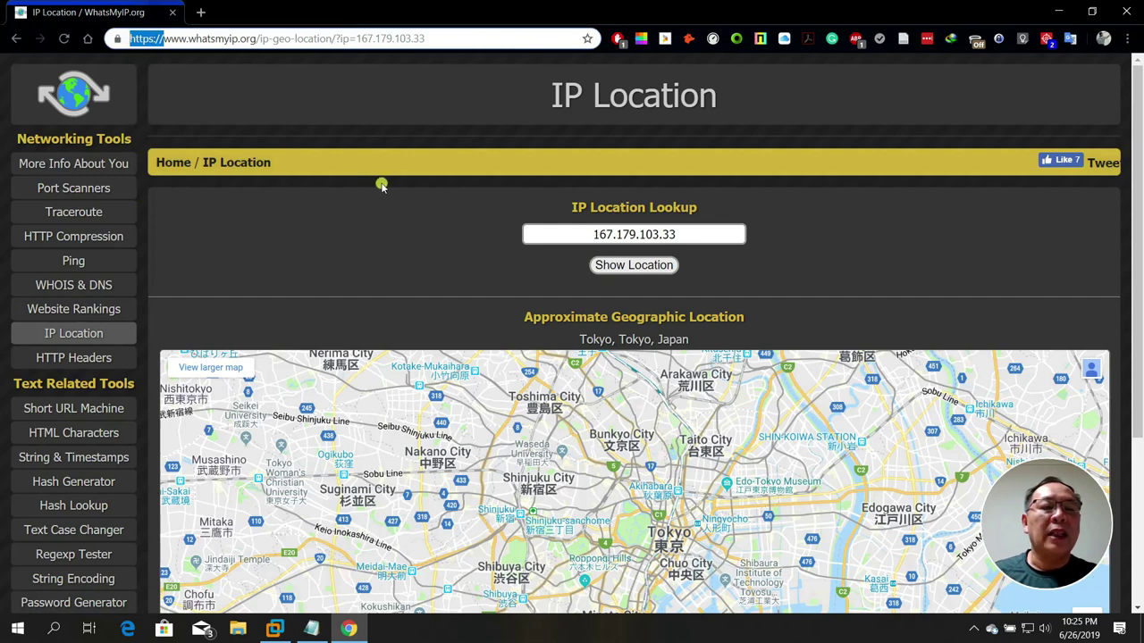
click(1124, 12)
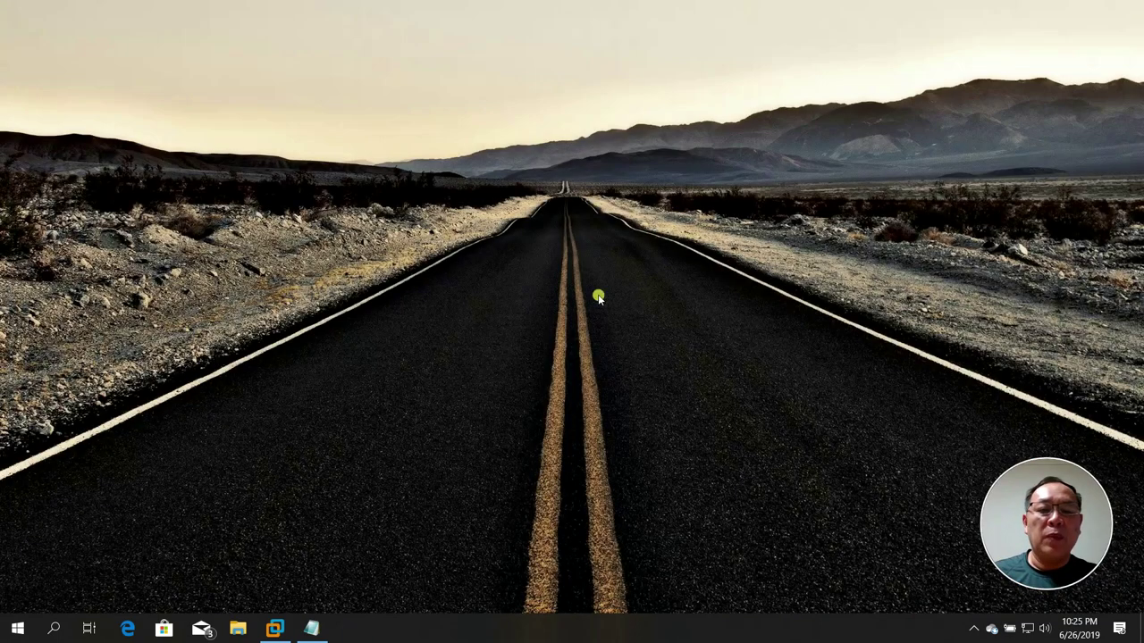
Launch Wireshark from Start search and postpone the 3.0.2 update with Remind me later.
click(17, 628)
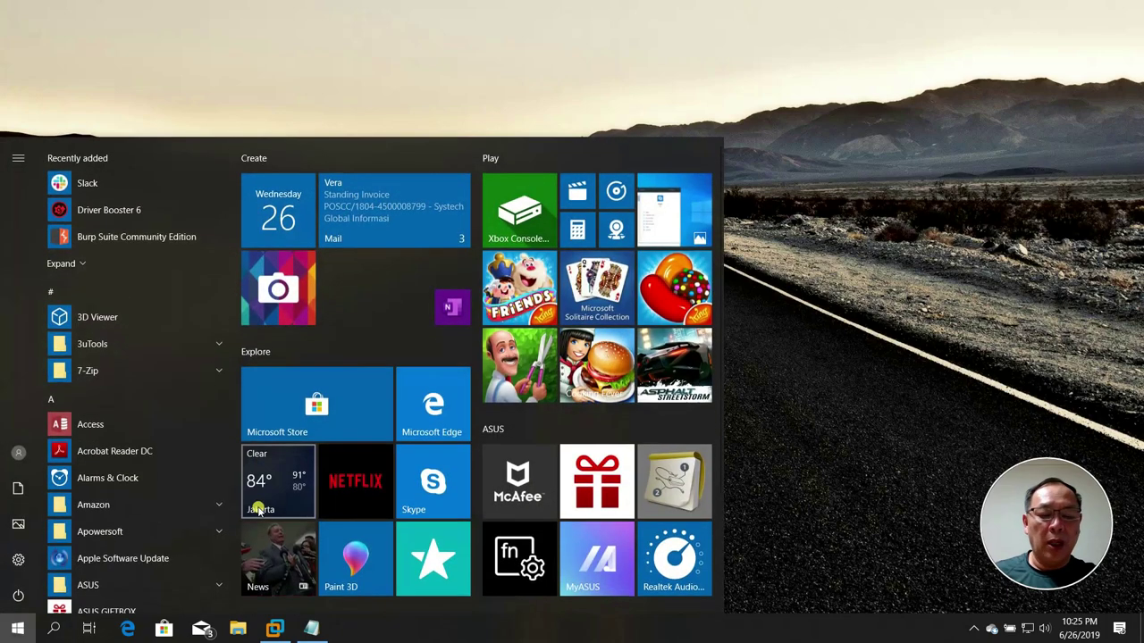
text(wiresh)
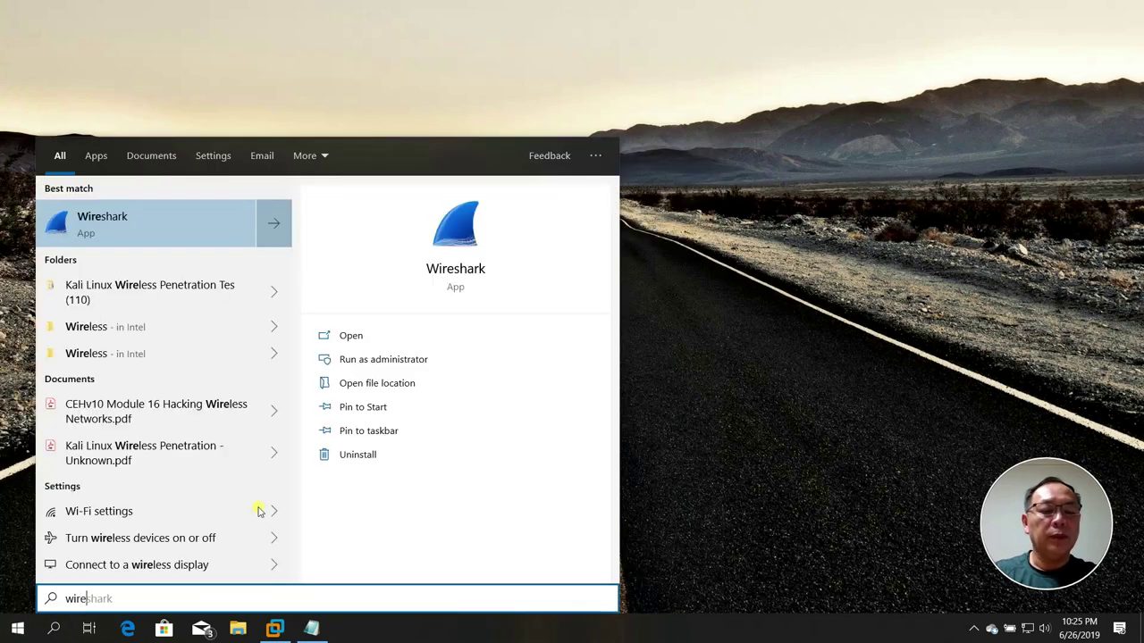
key(Return)
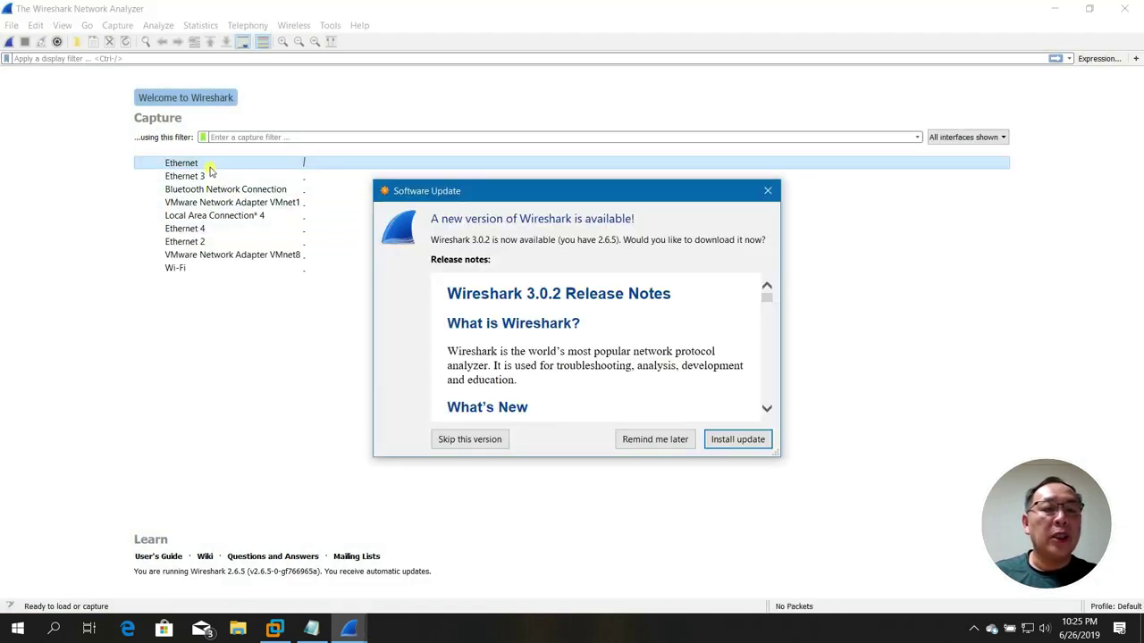
click(657, 438)
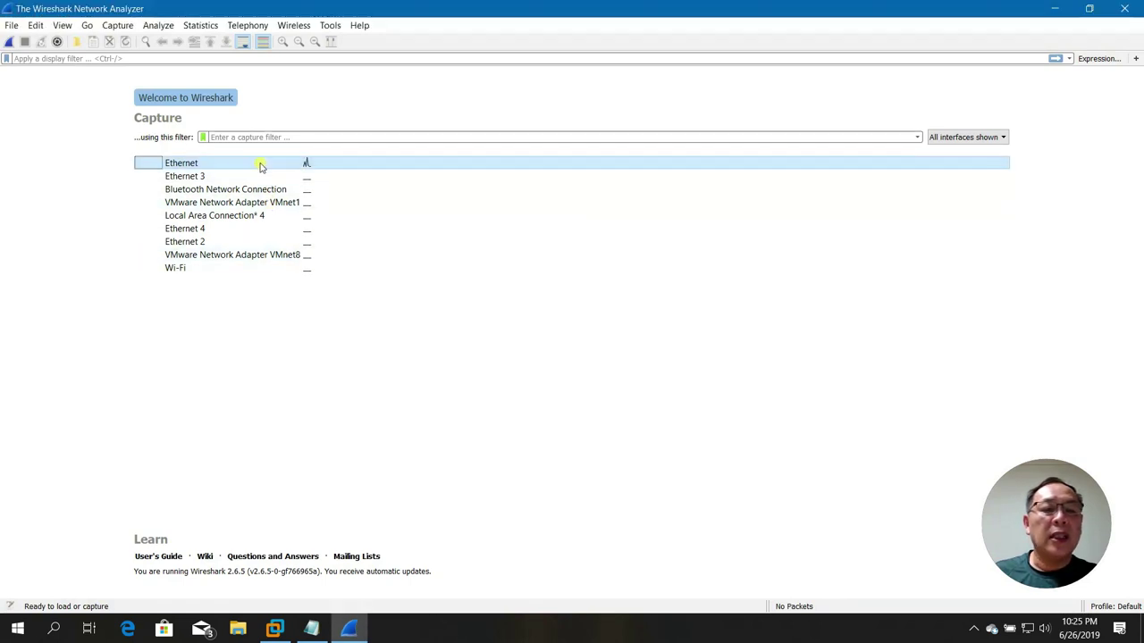
Start a live Ethernet capture and inspect a packet's Encapsulating Security Payload.
double_click(260, 166)
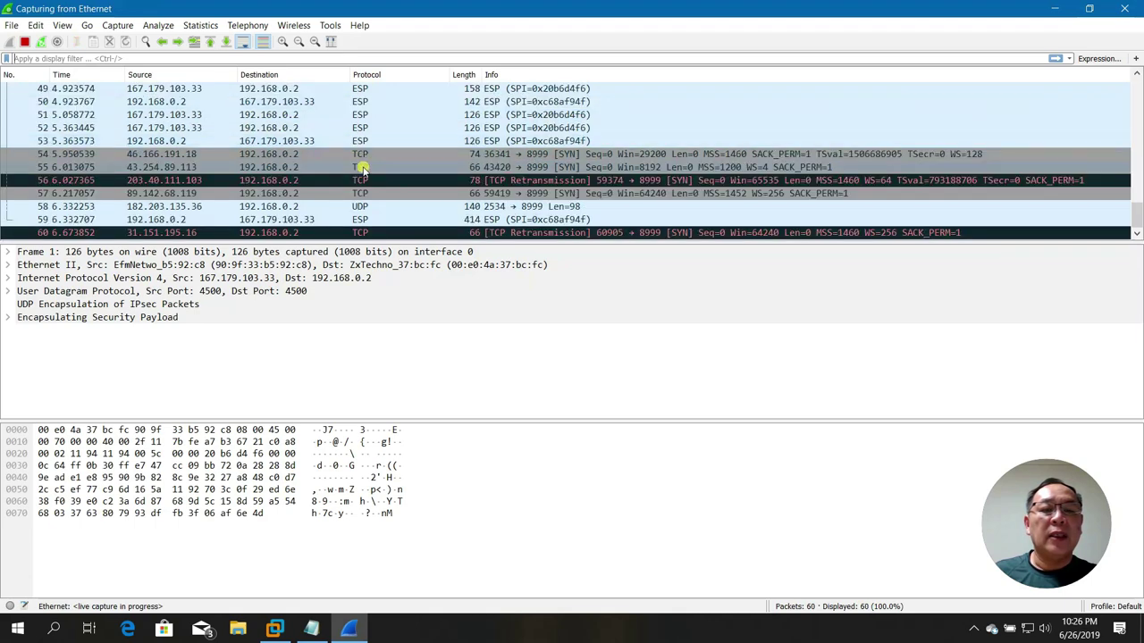
click(468, 315)
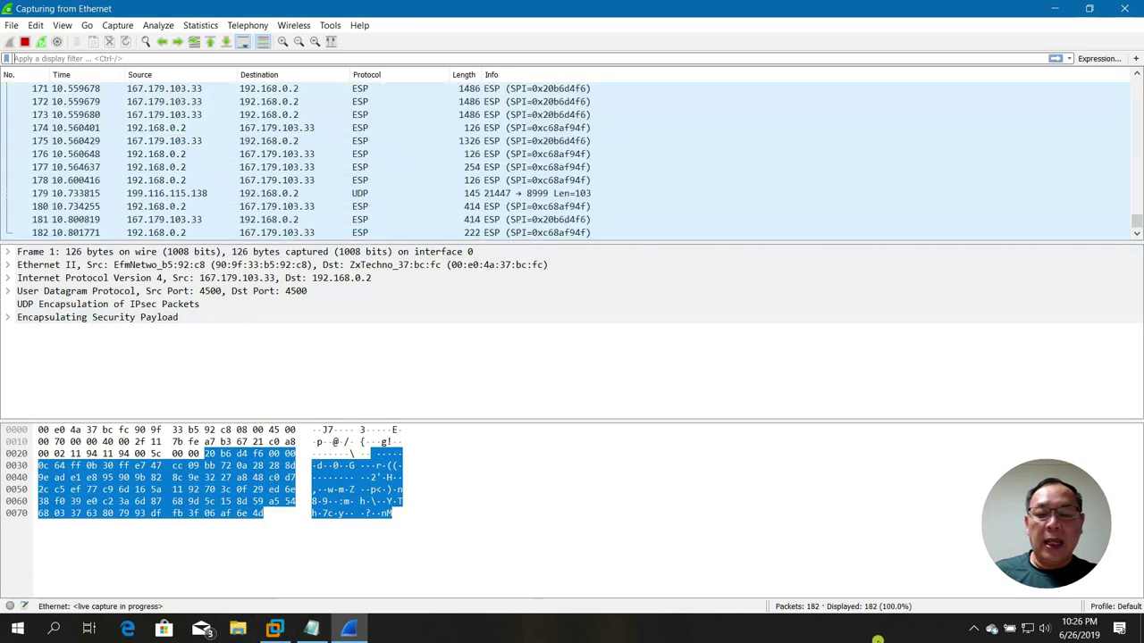
click(973, 625)
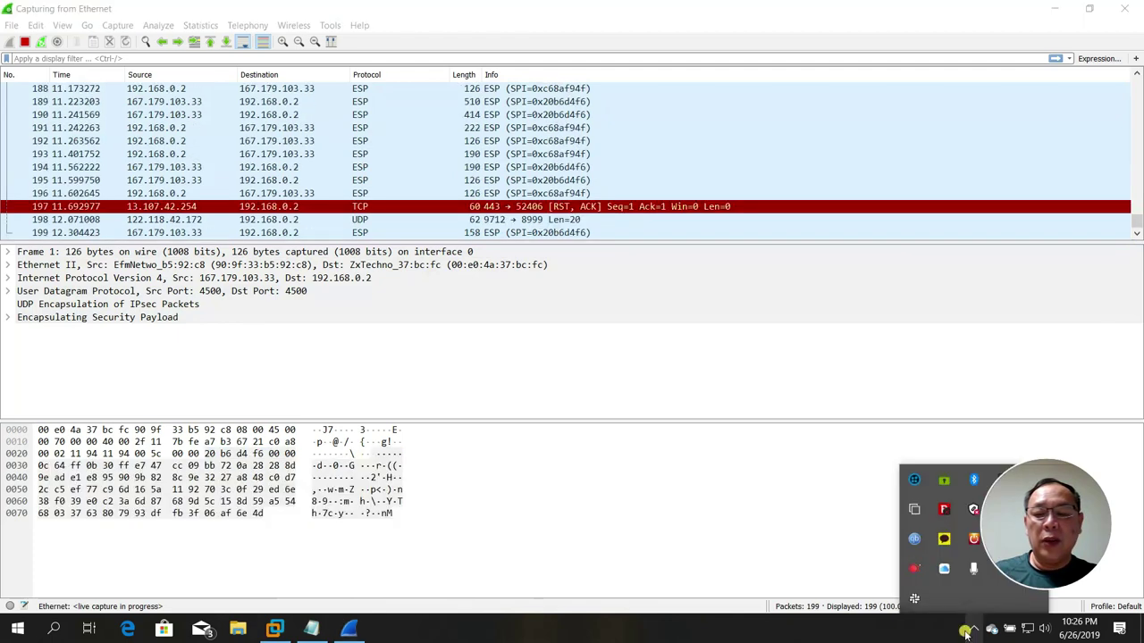
click(973, 626)
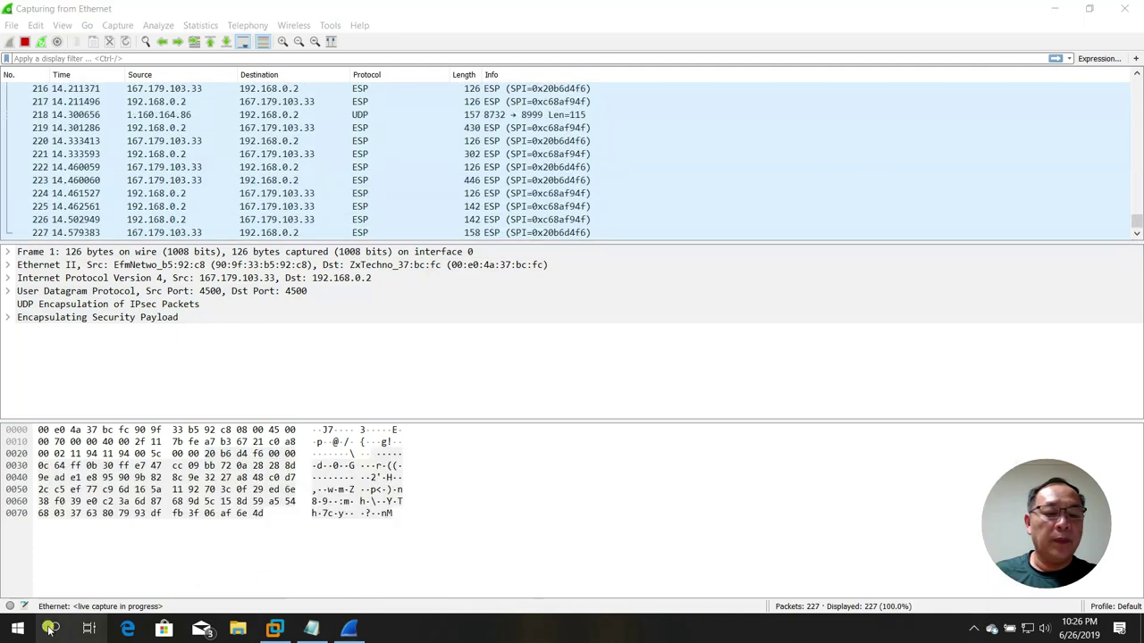
Search Start for ZoogVPN, then select packet 1057 to view its details.
click(17, 629)
click(157, 626)
key(super)
text(zoo)
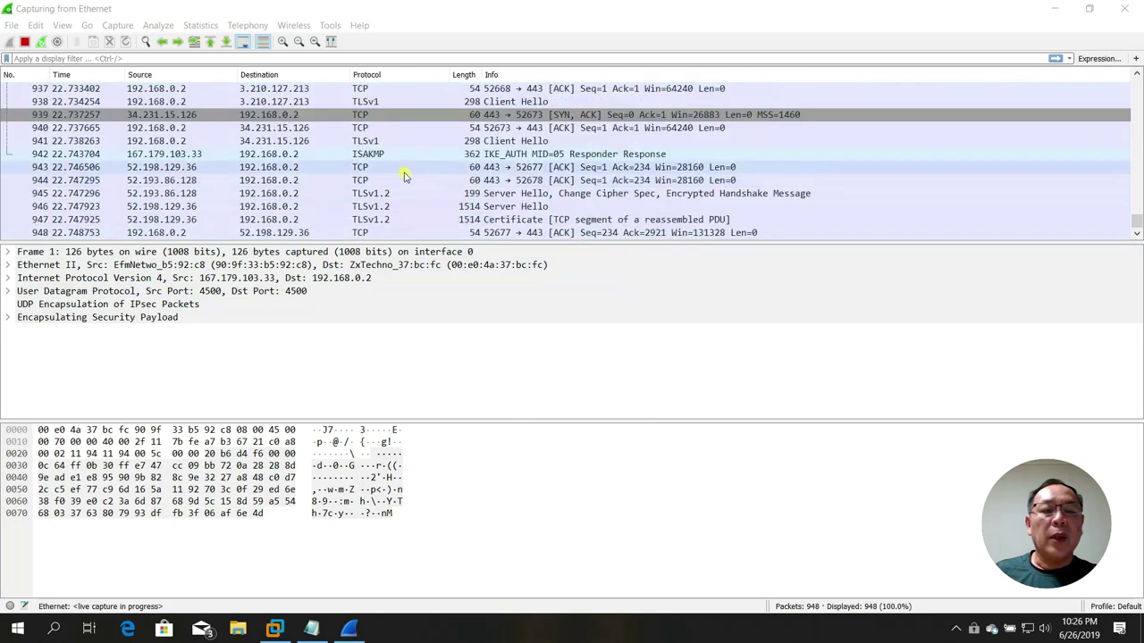
click(398, 193)
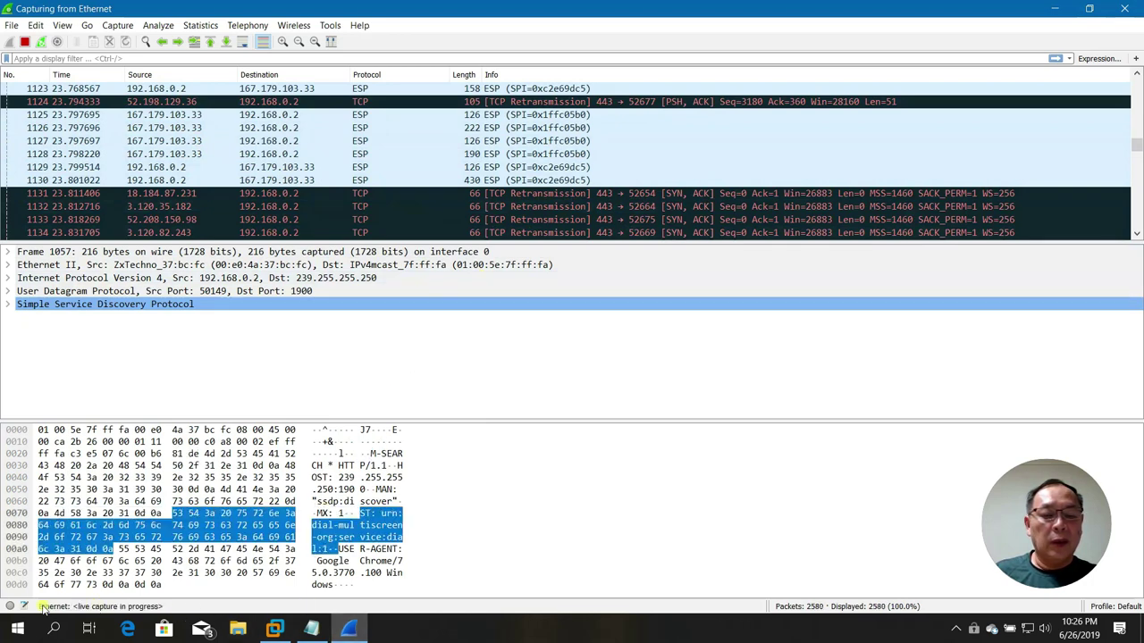
click(18, 628)
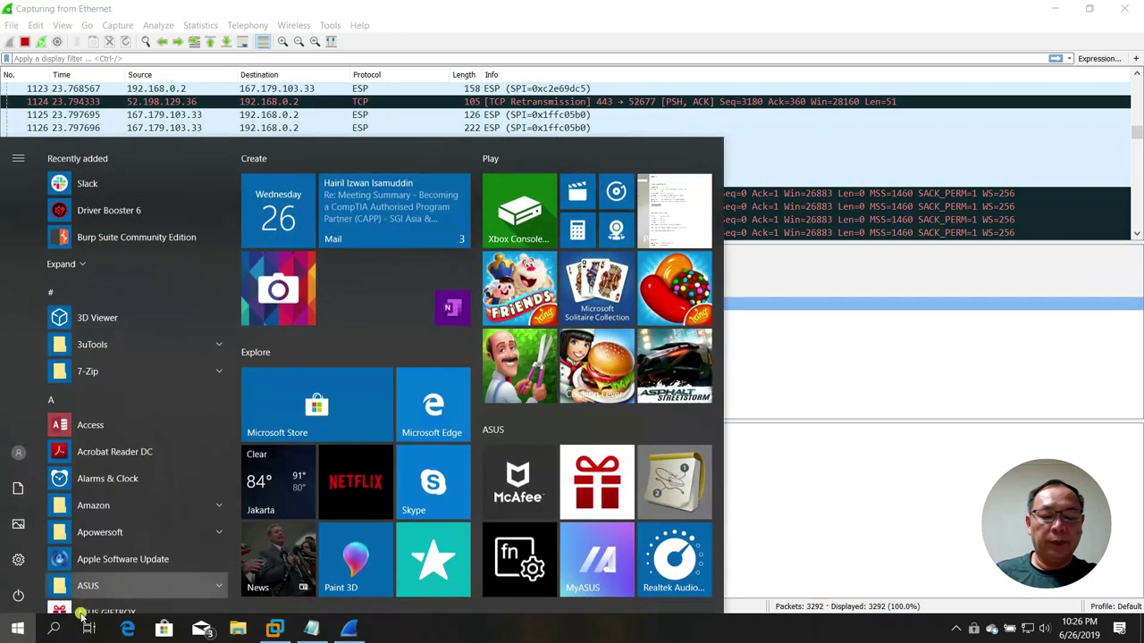
Relaunch Chrome and load whatsmyip.org, confirming the public IP is still 167.179.103.33.
text(chrome)
key(Return)
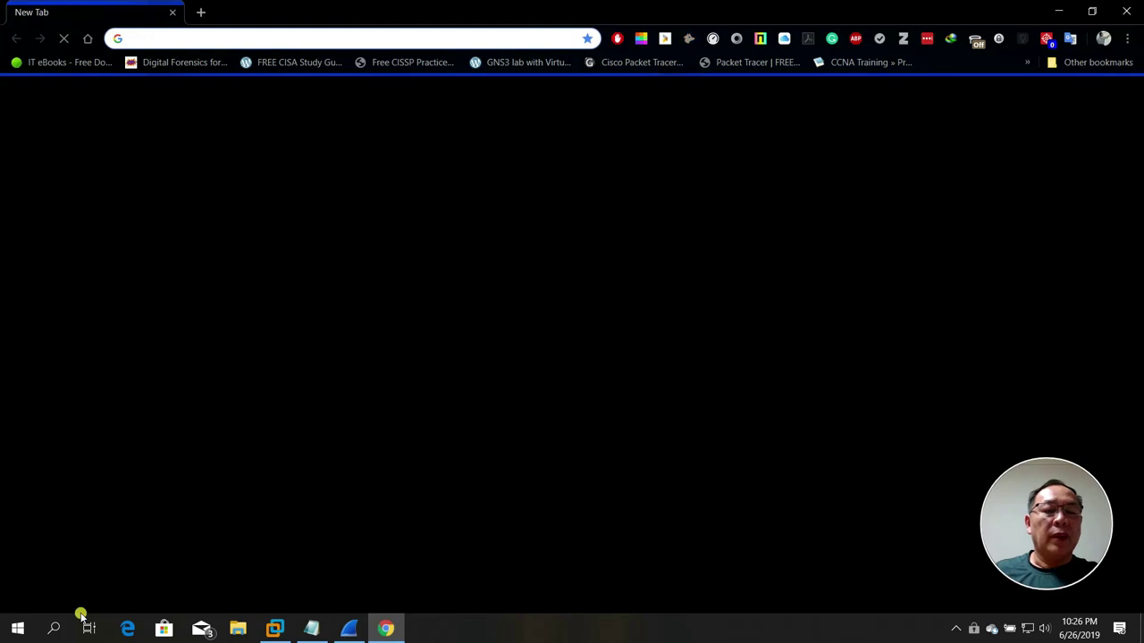
text(what)
key(Return)
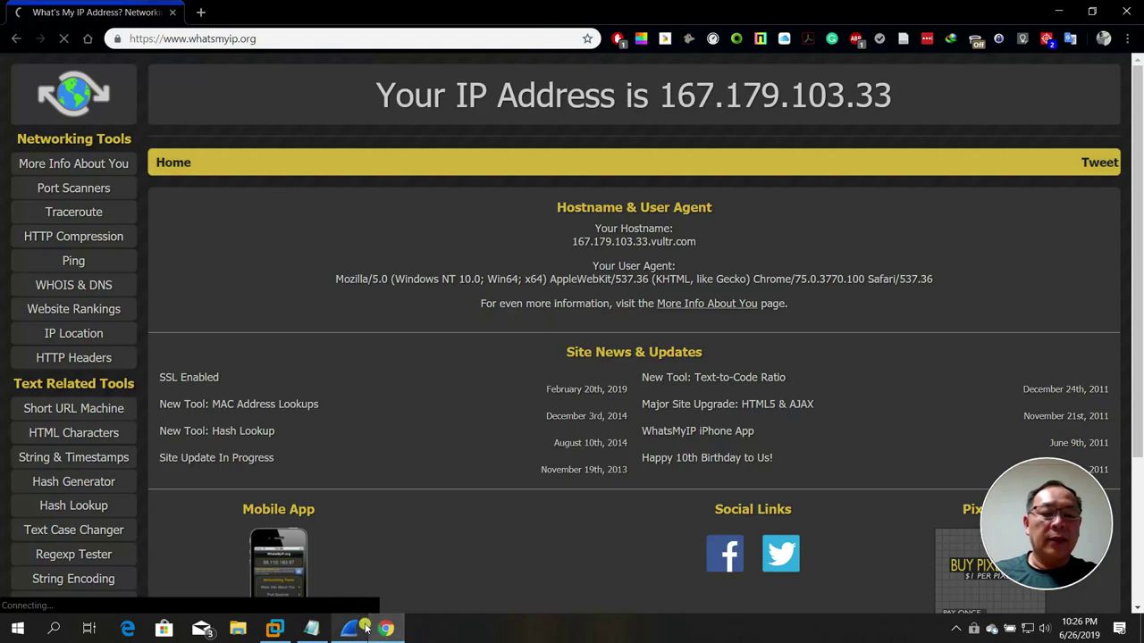
click(348, 629)
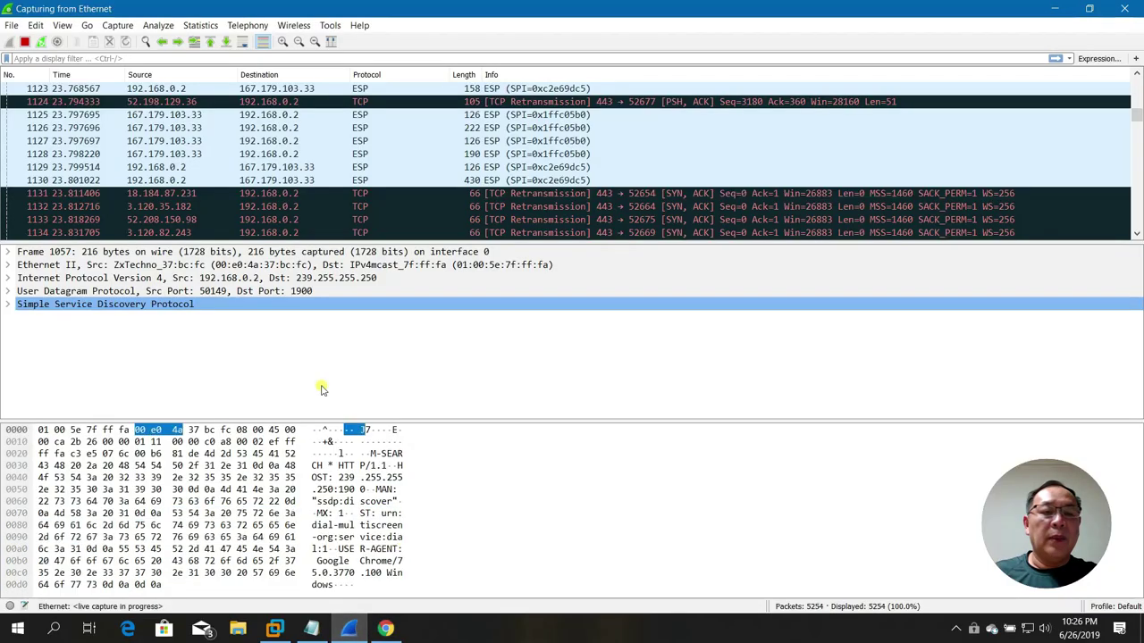
Stop the Wireshark capture and select packet 1096 to view its details.
click(24, 43)
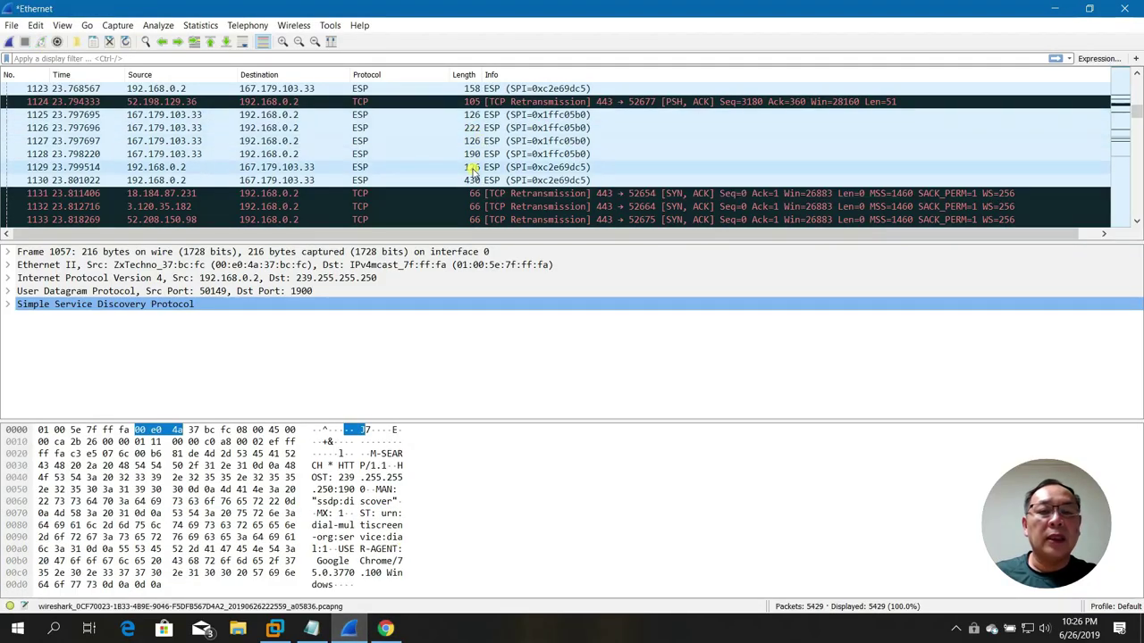
scroll(390, 153, up, 9)
scroll(391, 154, down, 2)
scroll(391, 154, up, 2)
click(359, 90)
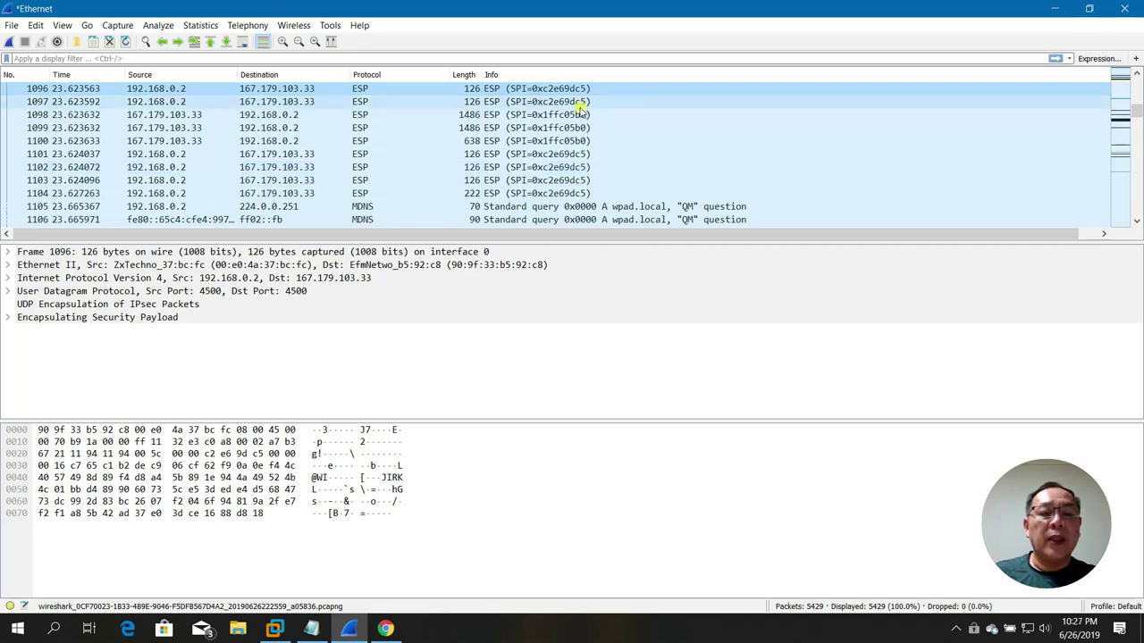
Scroll through the captured packets to review the ESP traffic with 167.179.103.33.
scroll(572, 117, down, 16)
scroll(572, 116, down, 20)
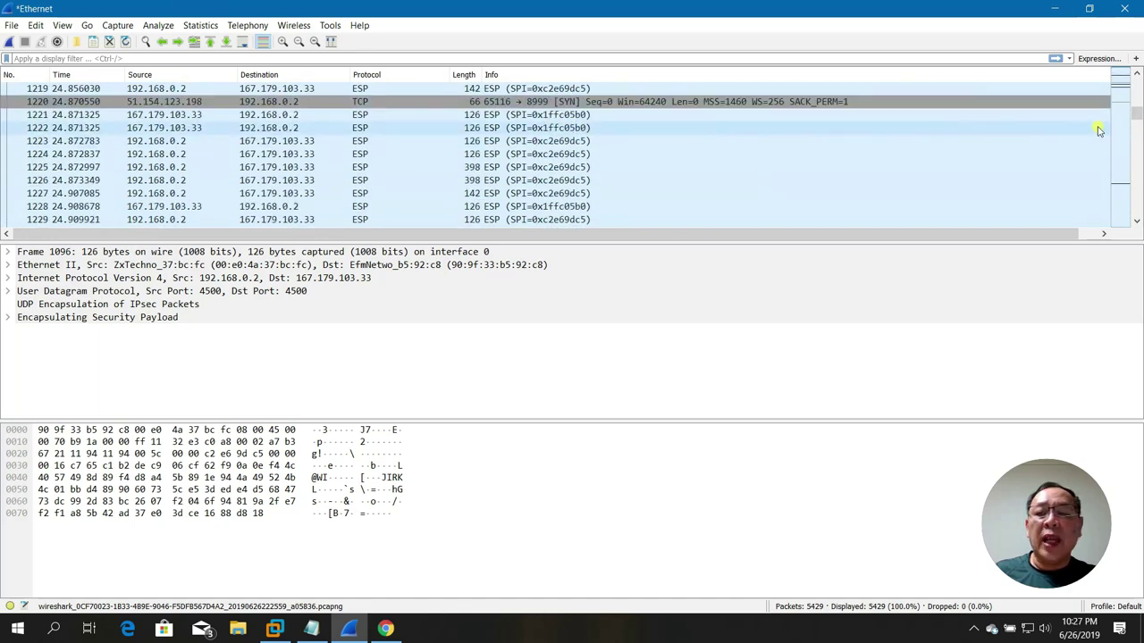
drag(1134, 112, 1133, 211)
scroll(625, 167, up, 16)
scroll(536, 139, up, 20)
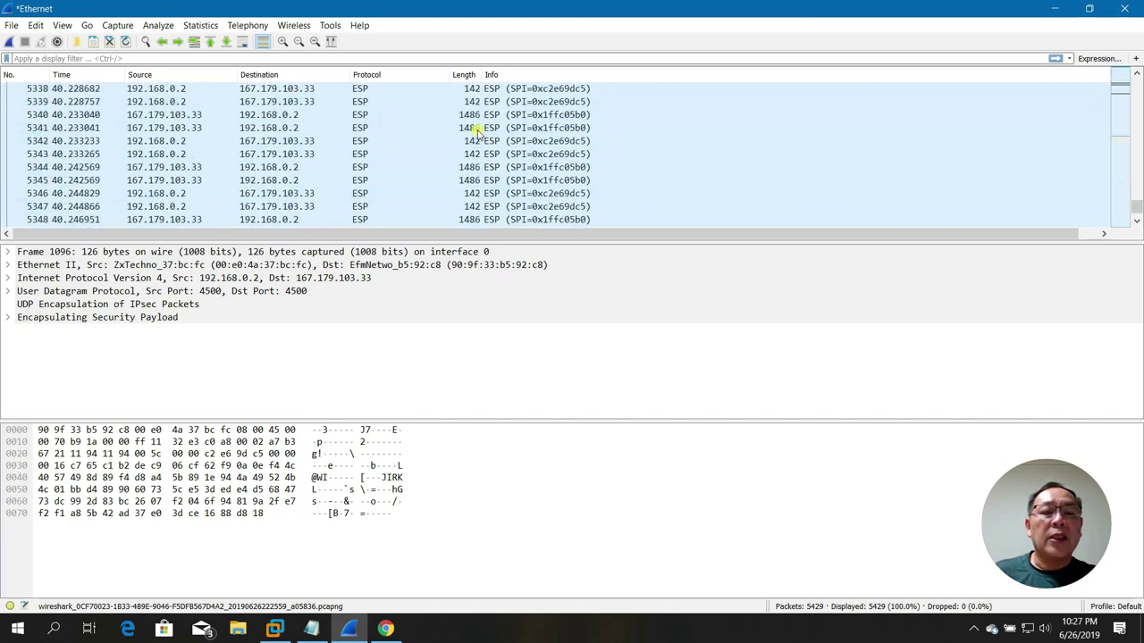
scroll(478, 132, up, 20)
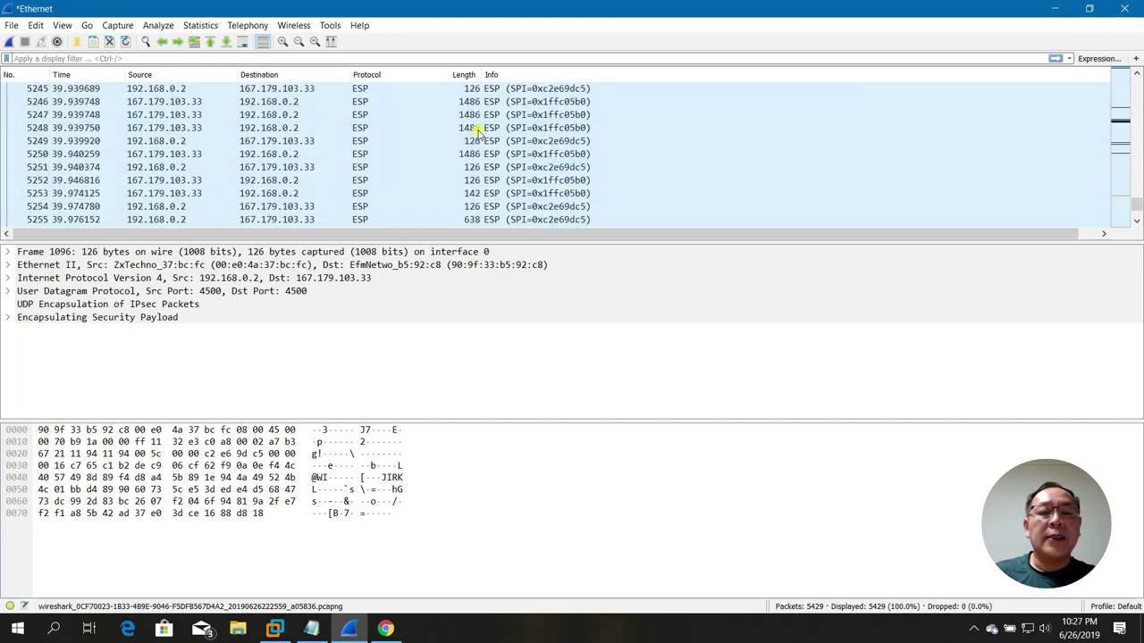
scroll(478, 133, up, 9)
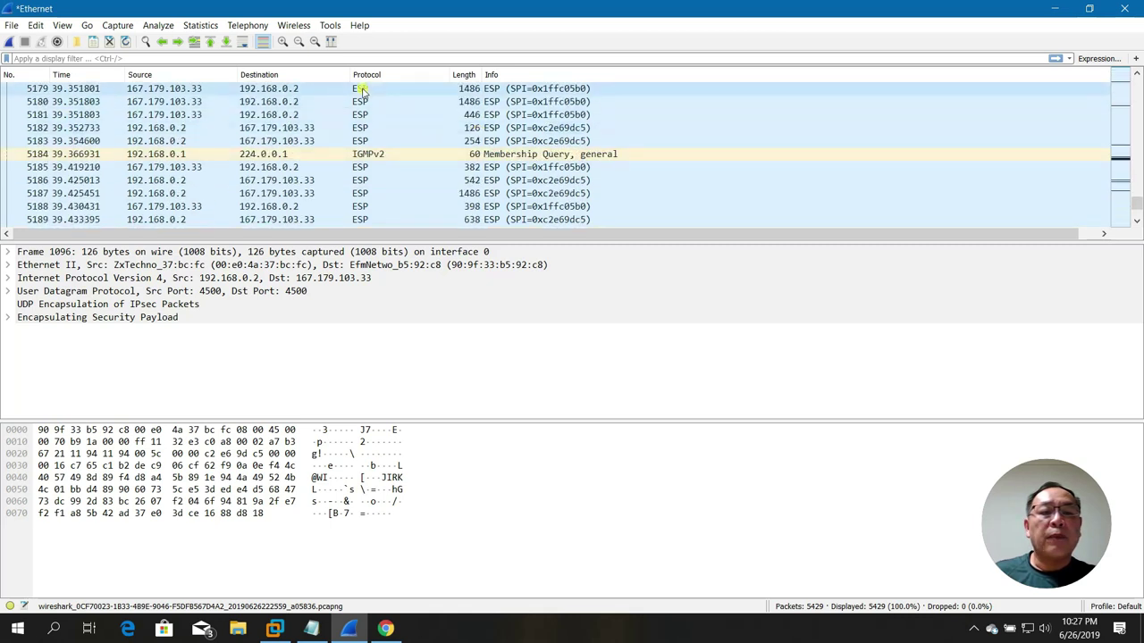
scroll(374, 90, up, 4)
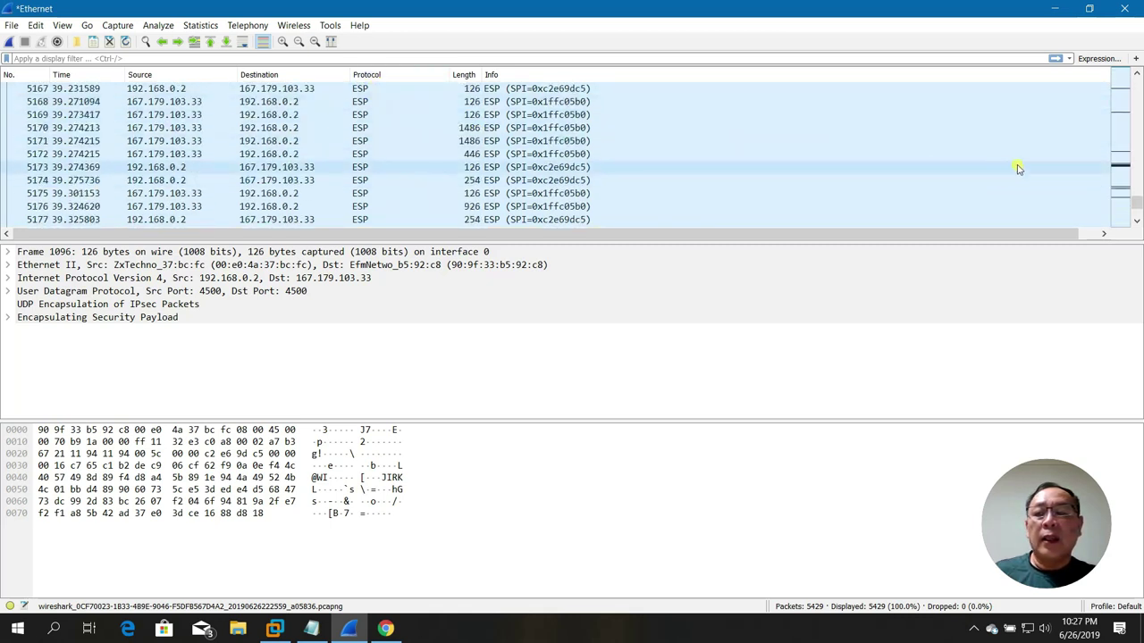
drag(1135, 202, 1133, 108)
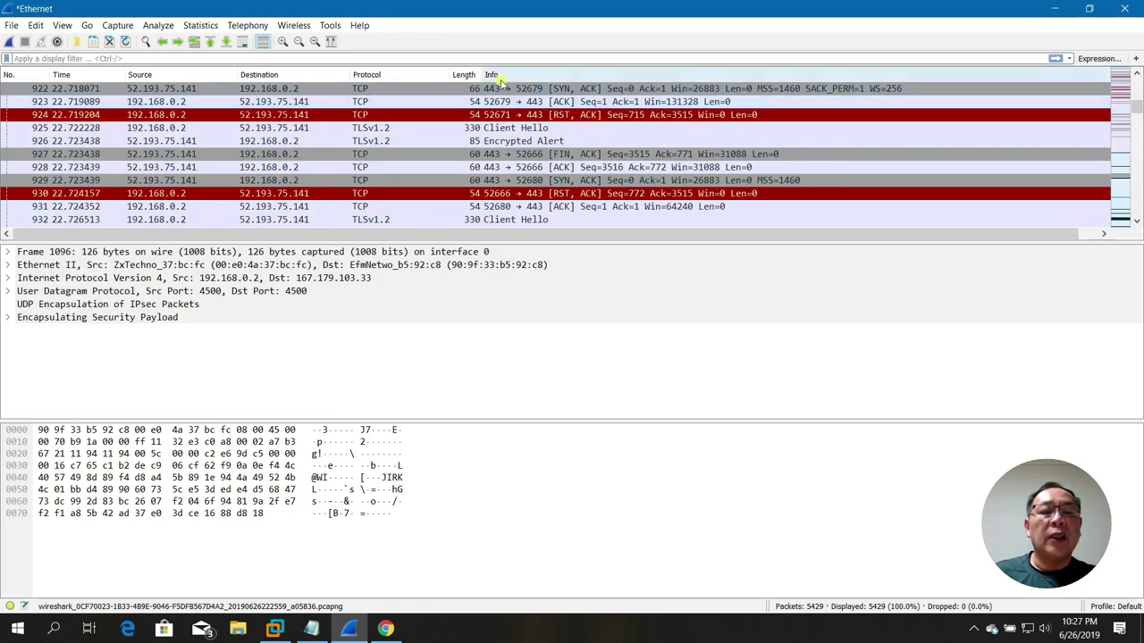
Inspect packets 925, 926 and 928 in the packet list.
click(377, 130)
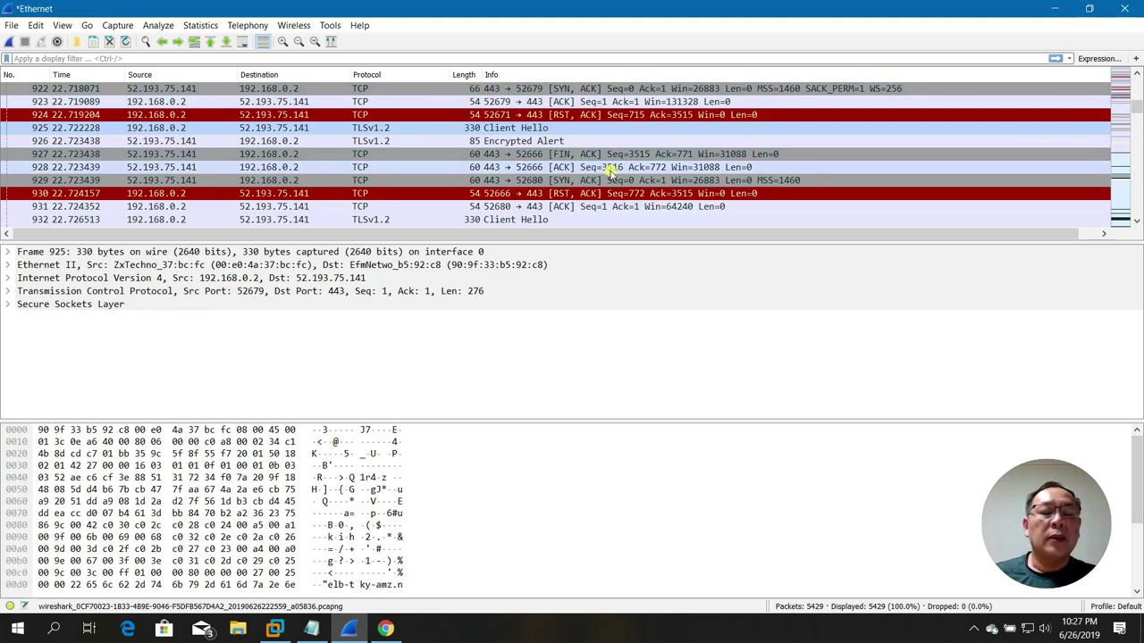
click(375, 141)
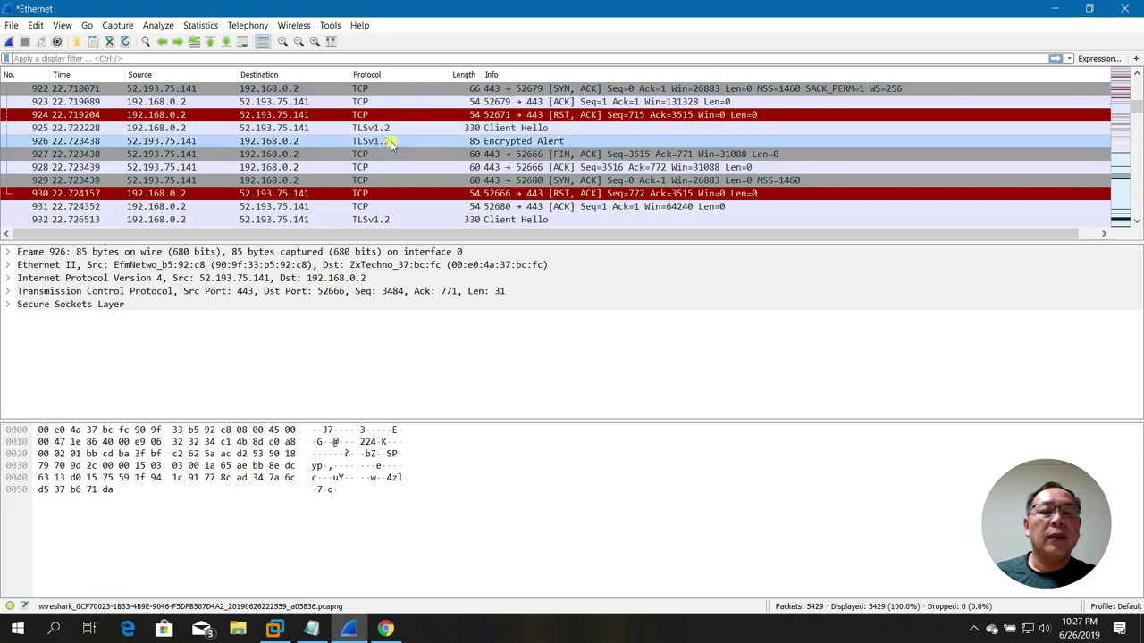
click(384, 130)
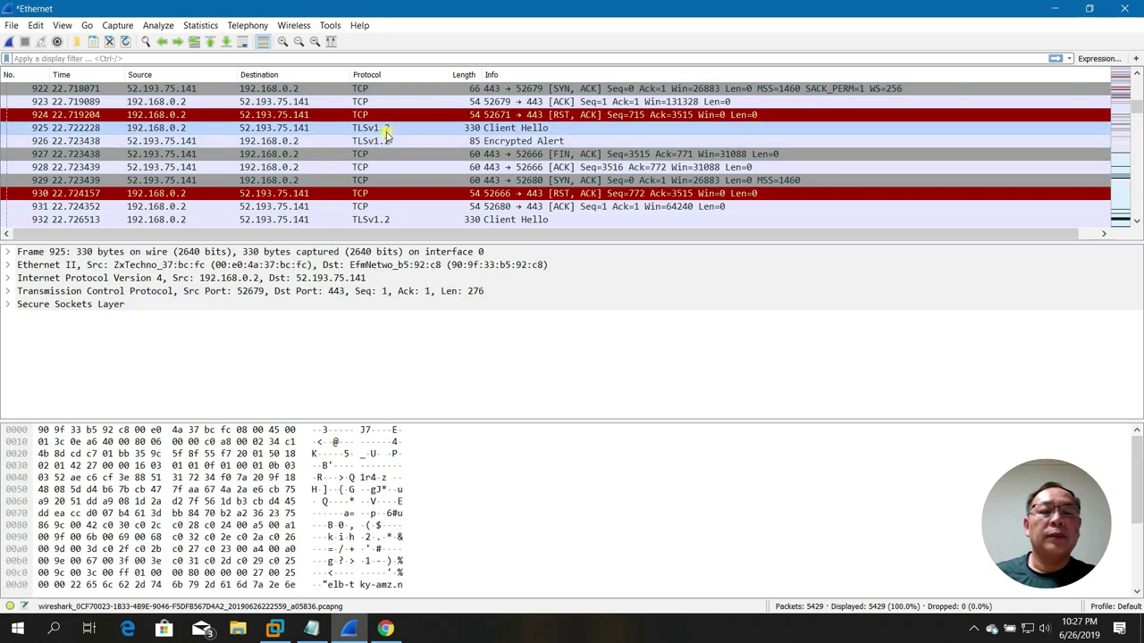
click(512, 168)
right_click(512, 170)
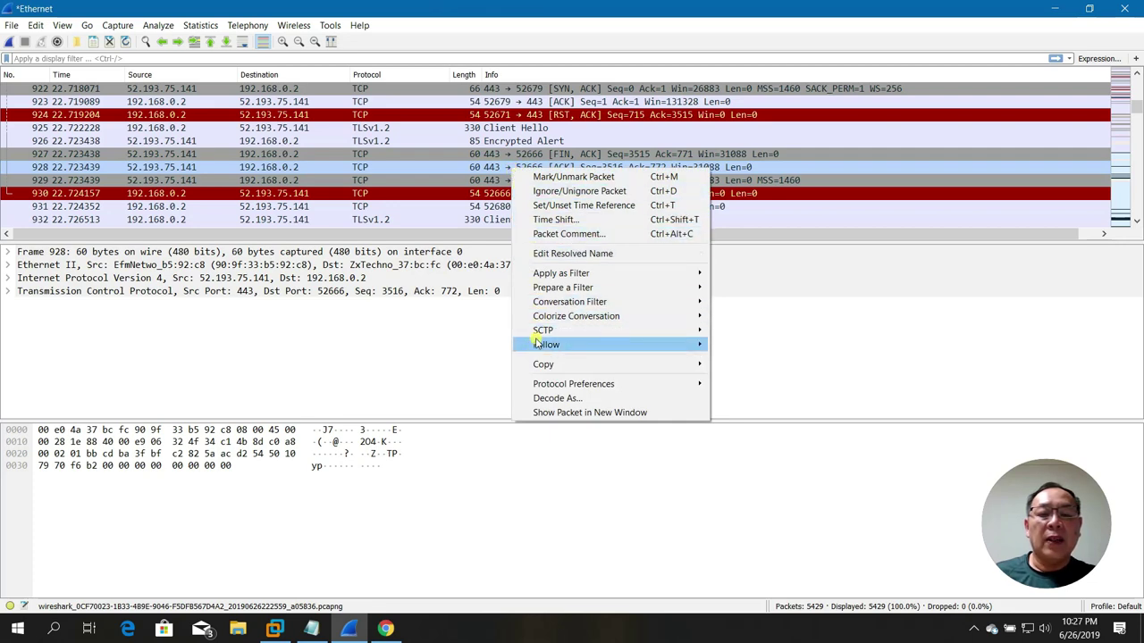
mouse_move(539, 342)
click(750, 346)
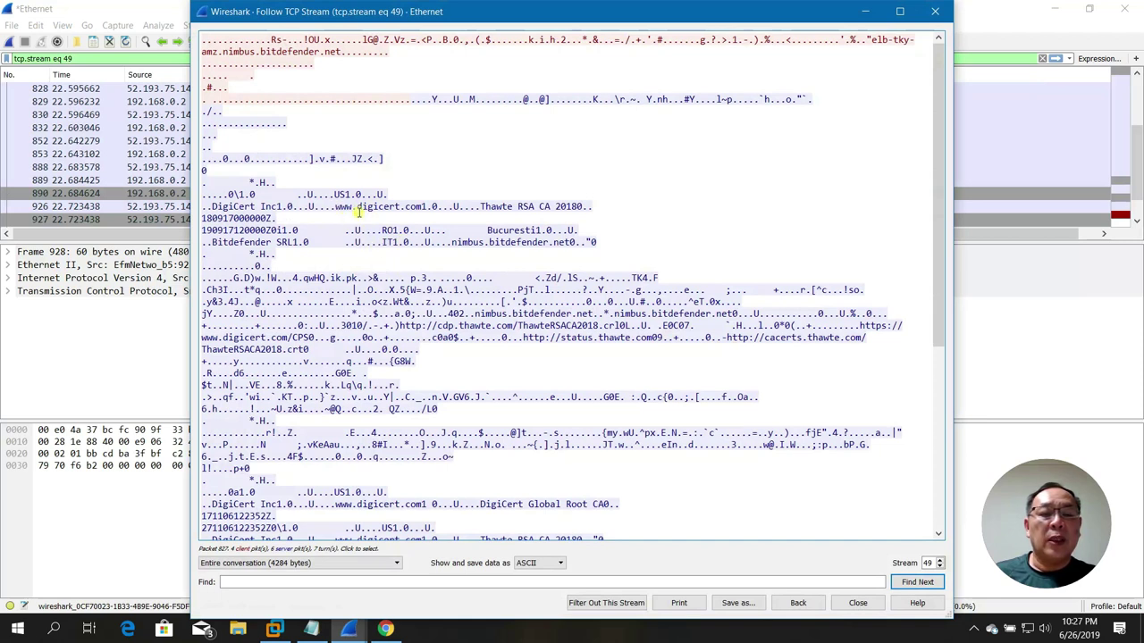
drag(337, 207, 422, 209)
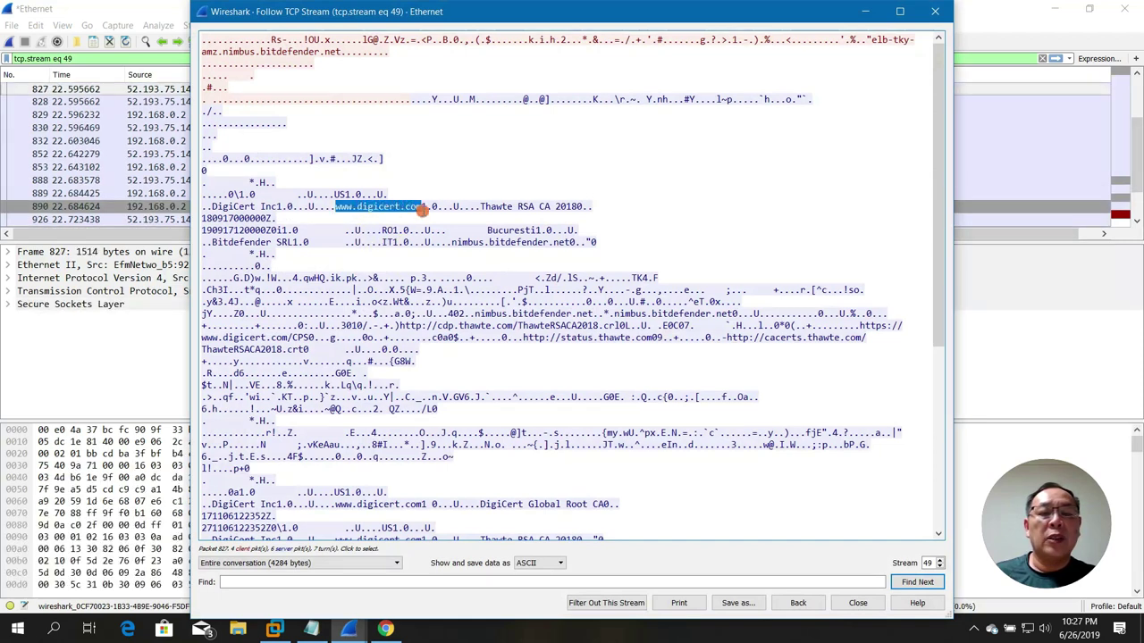
click(452, 289)
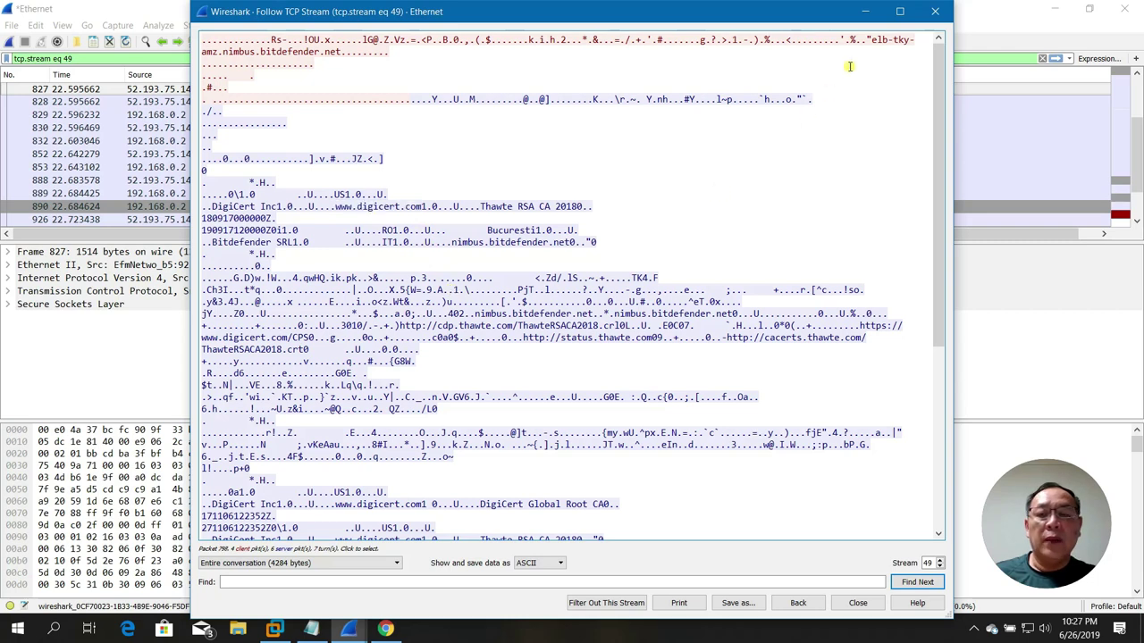
click(935, 10)
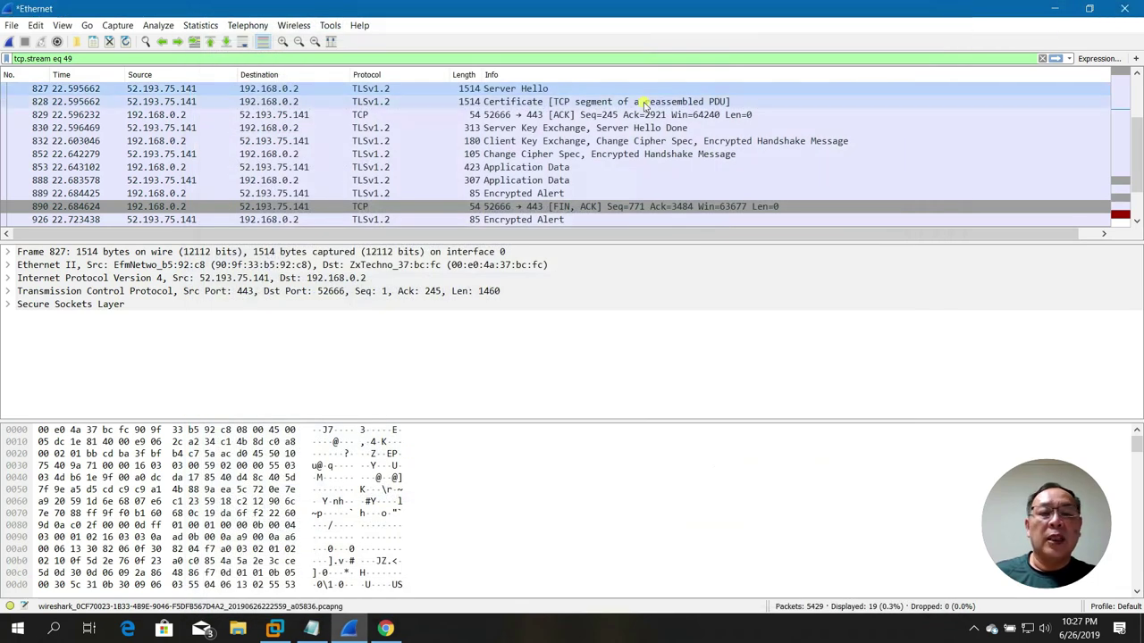
click(1042, 59)
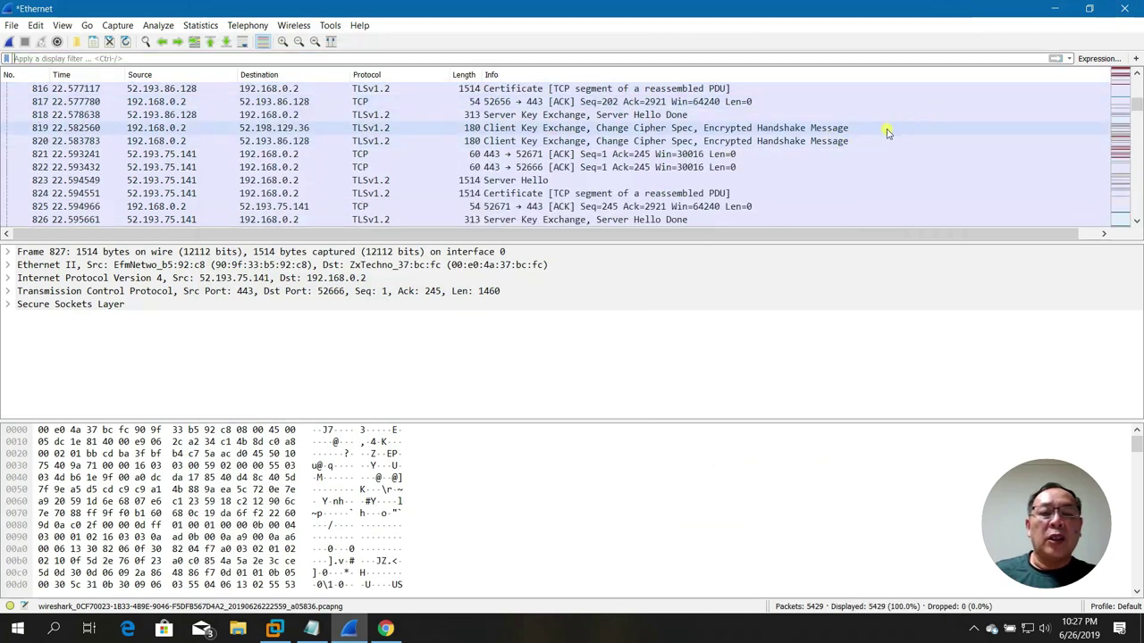
Scroll to the final ESP packets, then quit Wireshark without saving the capture.
drag(1137, 104, 1136, 211)
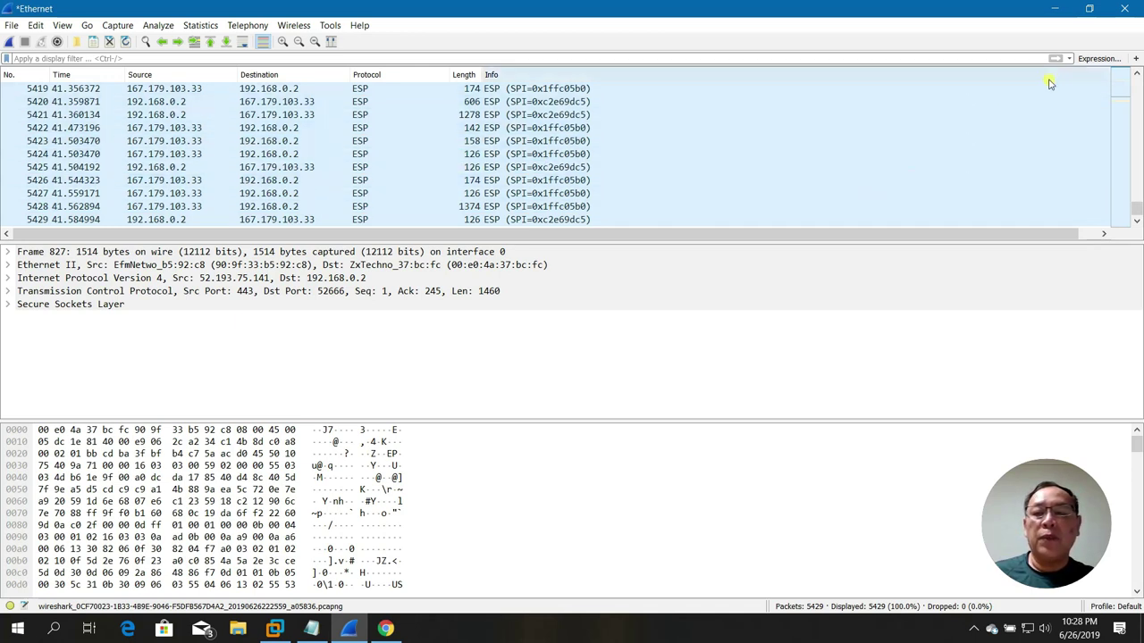
click(1126, 8)
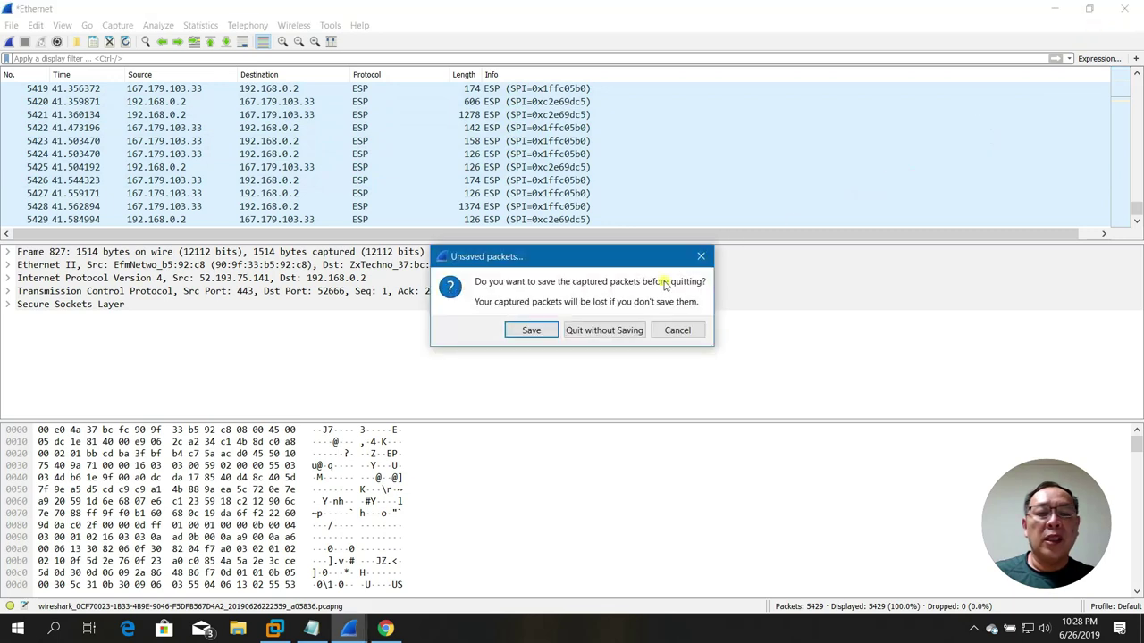
click(586, 331)
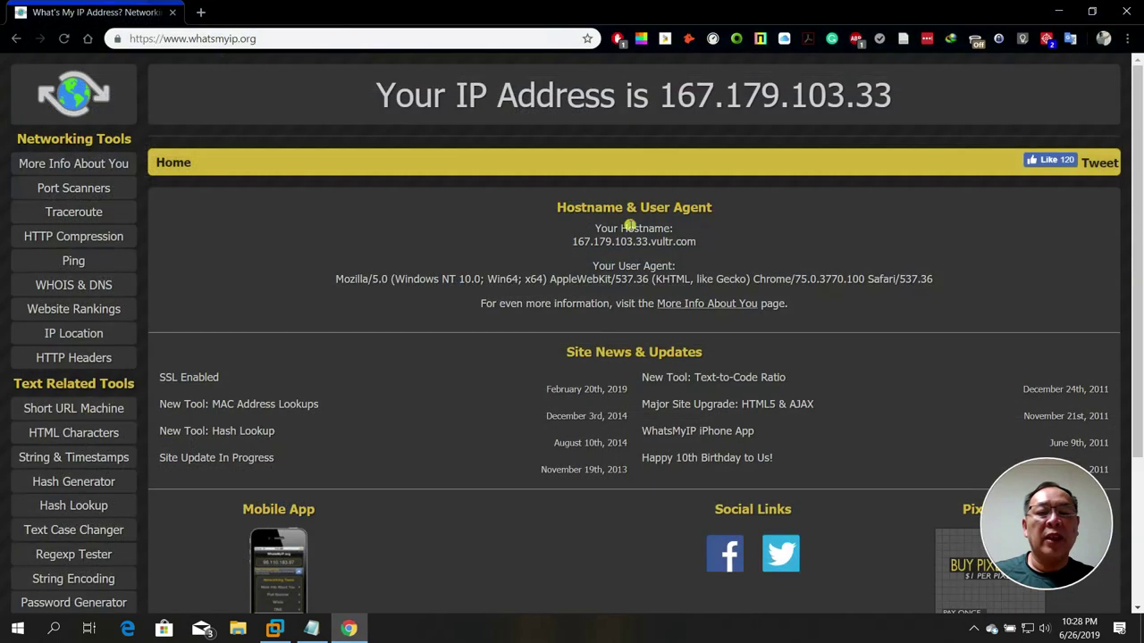
Highlight the 'Secure VPN Connection', 'Be Careful What You Download' and 'Check for a suspicious file' tips.
click(311, 629)
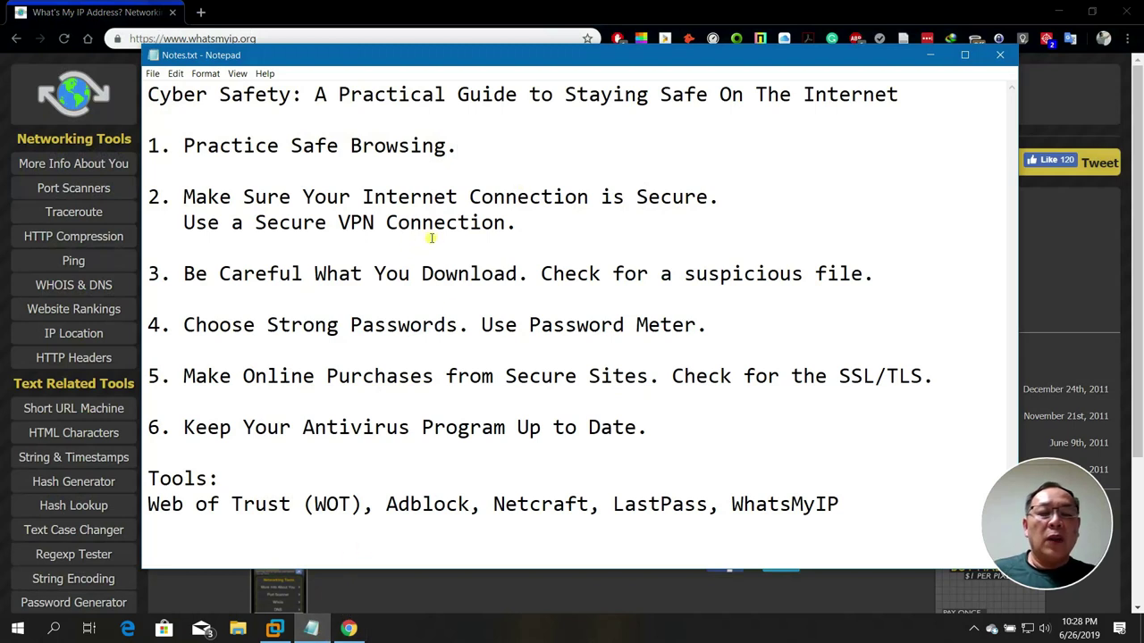
drag(255, 224, 507, 226)
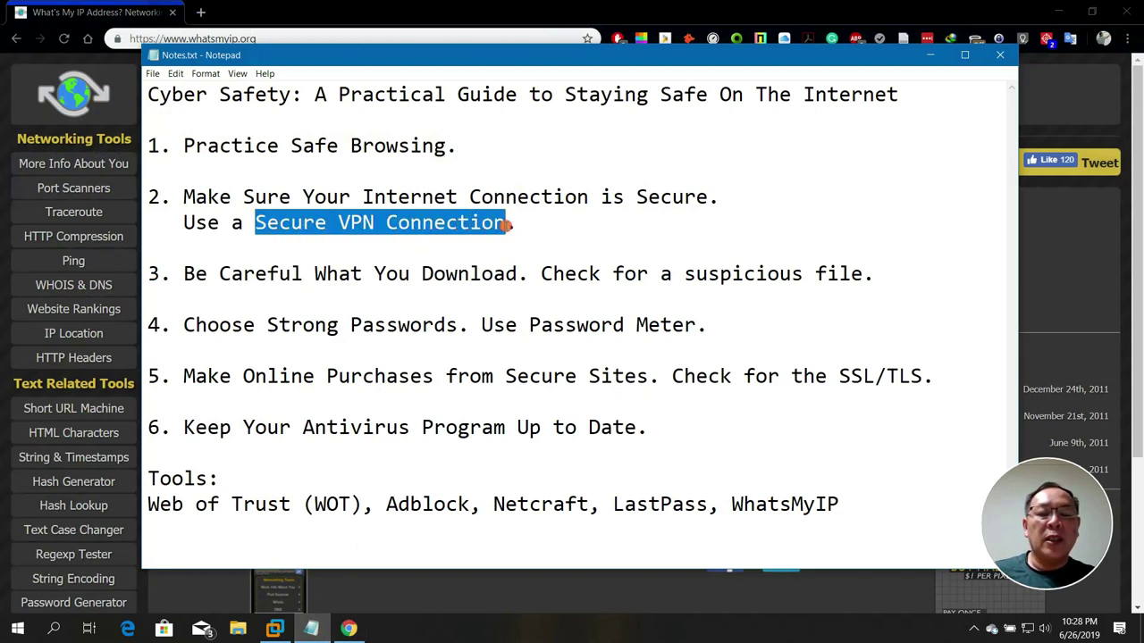
click(733, 240)
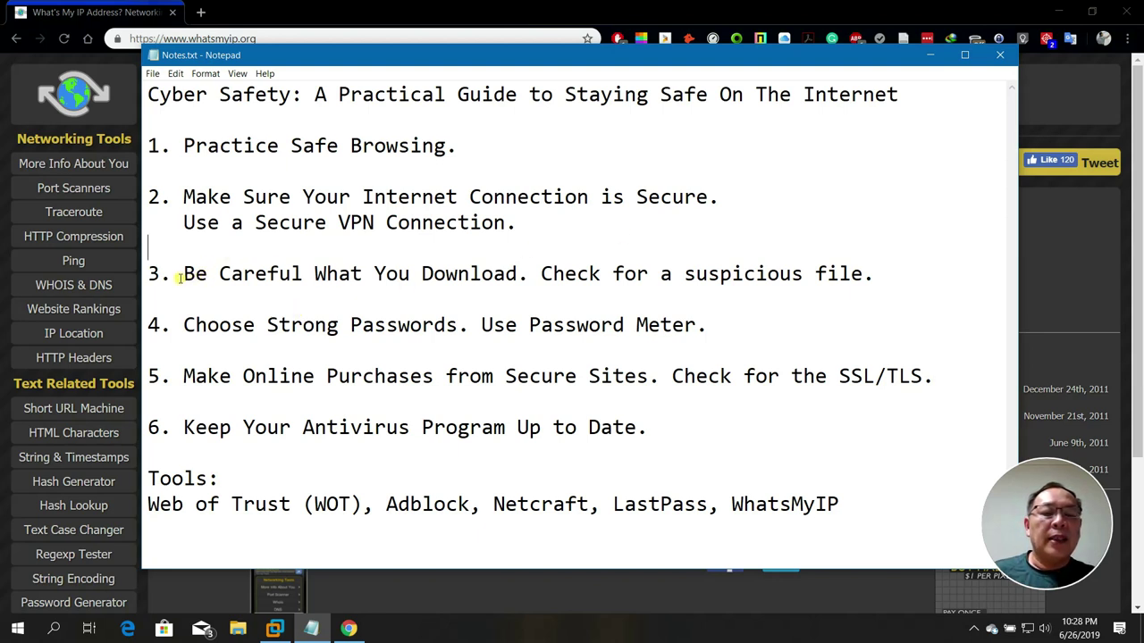
drag(183, 275, 516, 277)
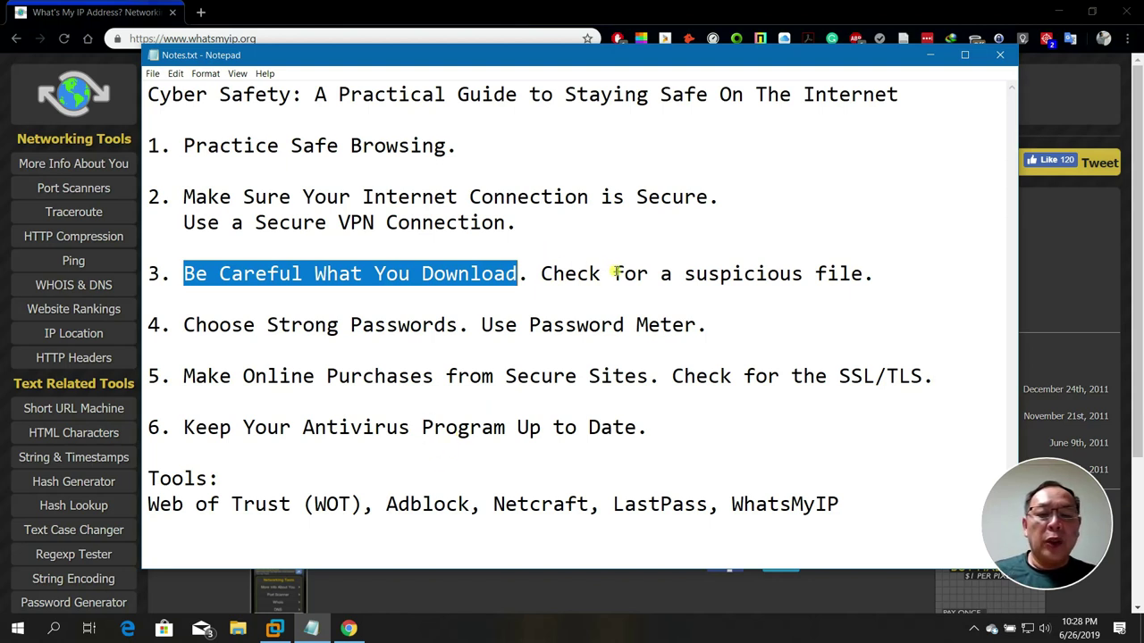
drag(541, 276, 865, 276)
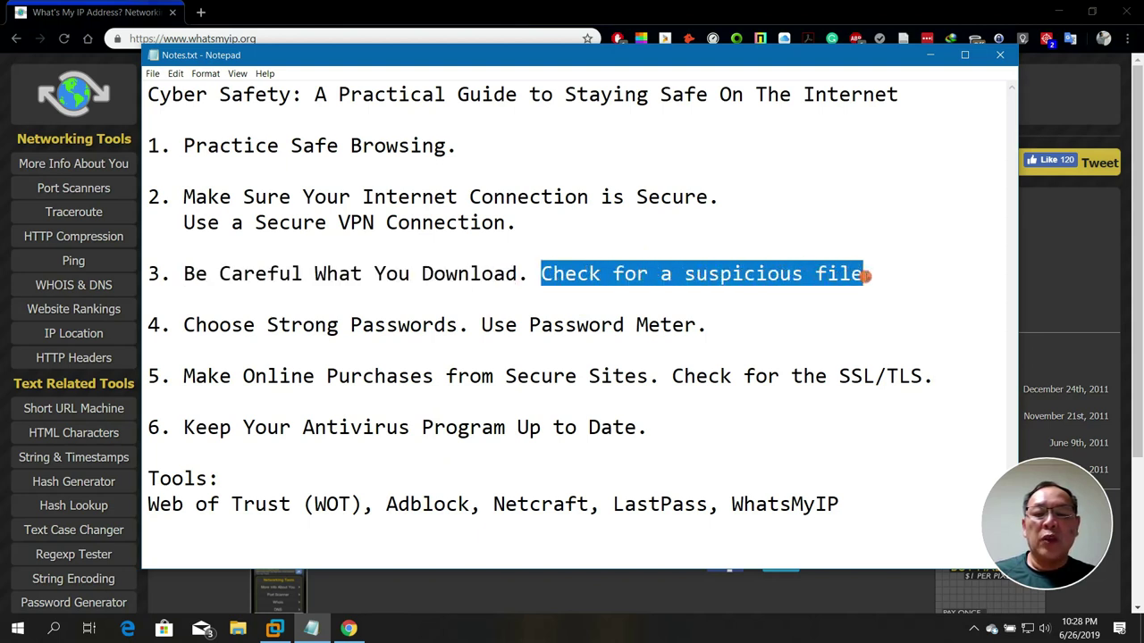
click(276, 630)
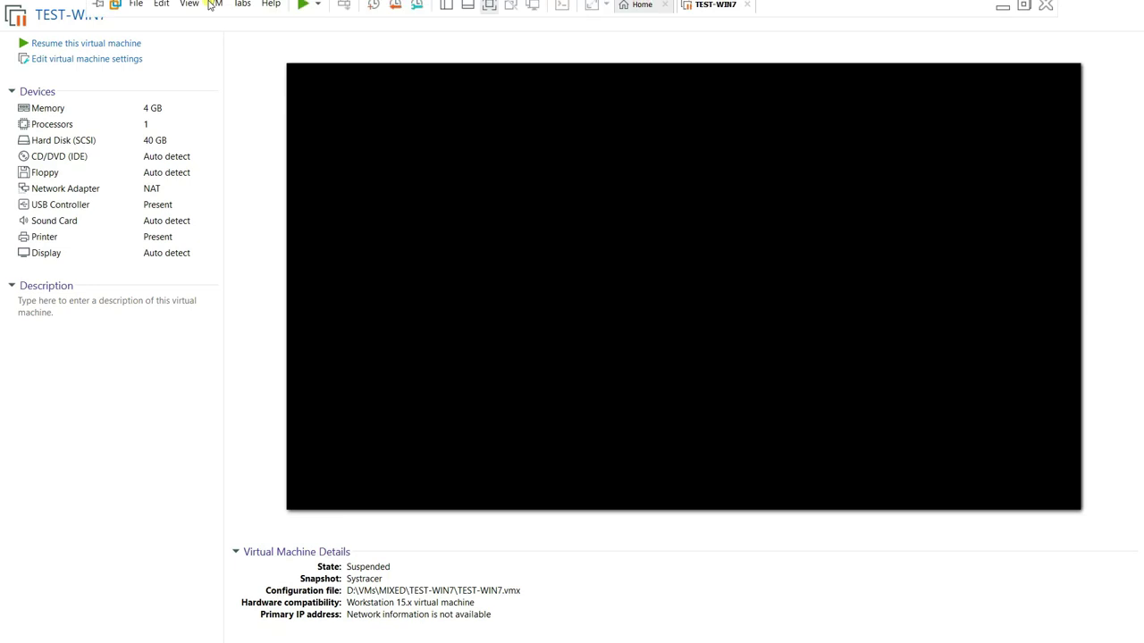
Resume the TEST-WIN7 machine and log in to Windows 7 with the account password.
click(107, 43)
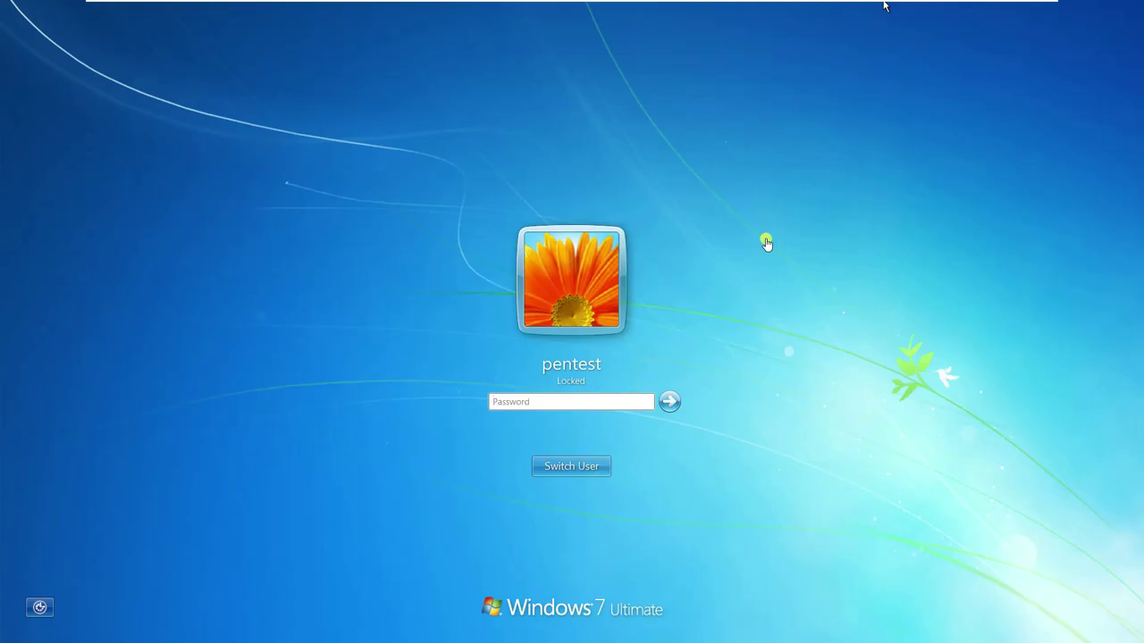
text(p)
key(Return)
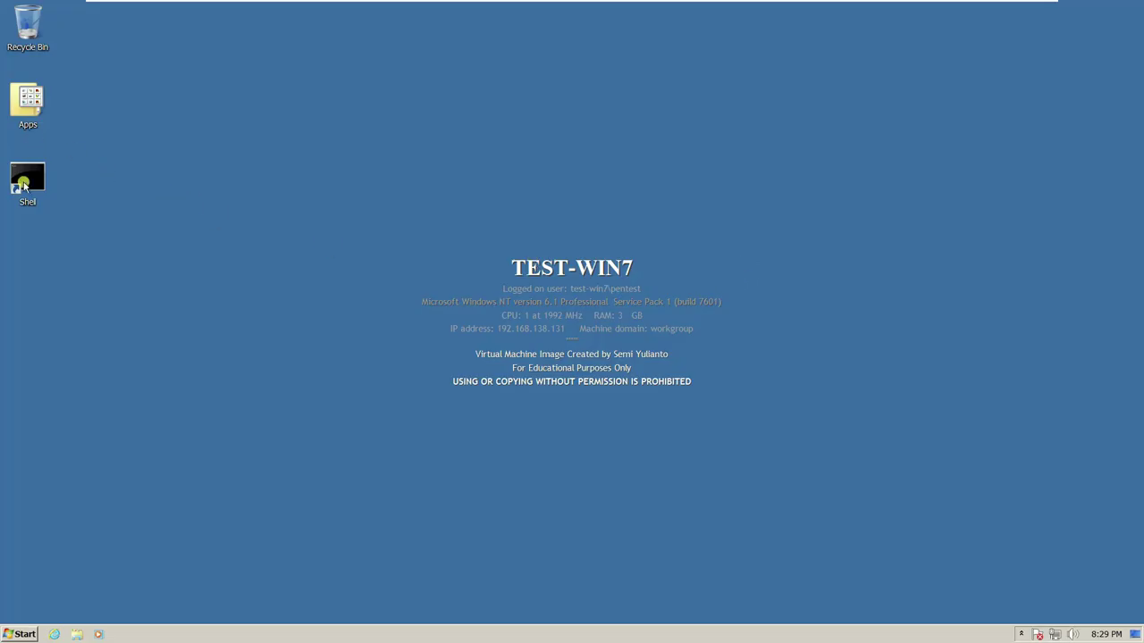
Open C:\Demo\Malwares\Trojans in Explorer, then launch Google Chrome from the Start menu.
click(77, 634)
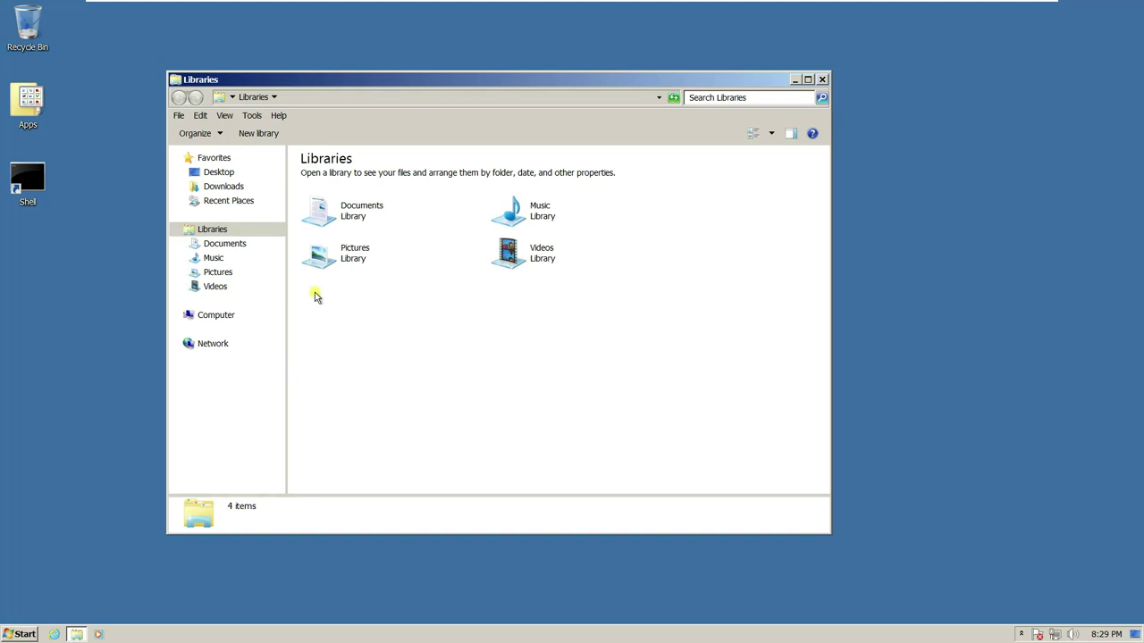
click(205, 315)
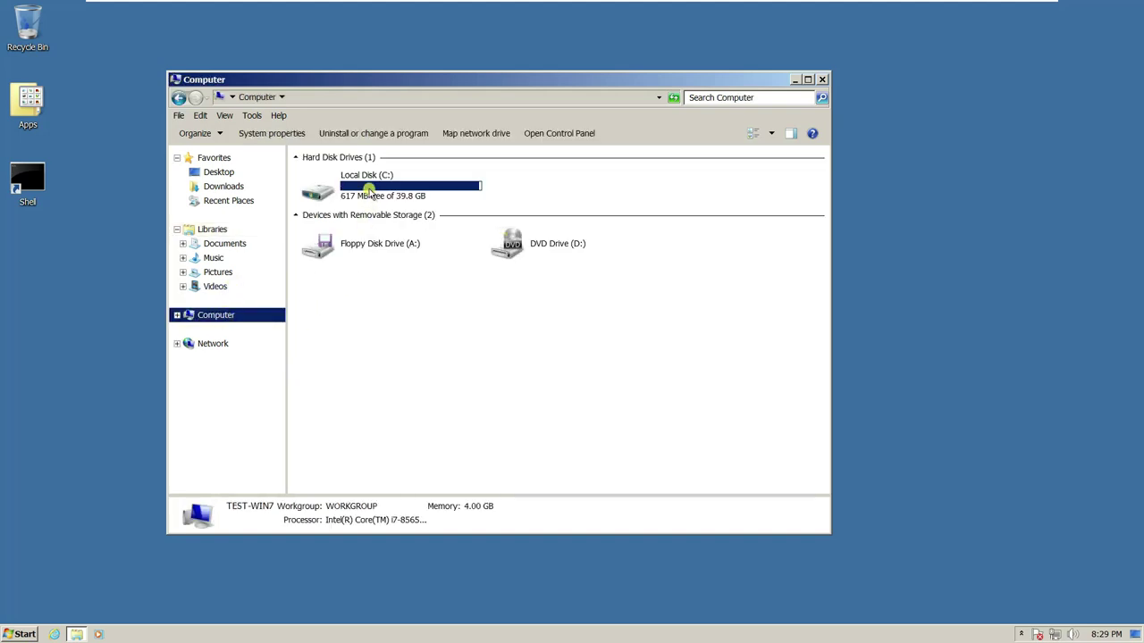
double_click(369, 190)
double_click(342, 176)
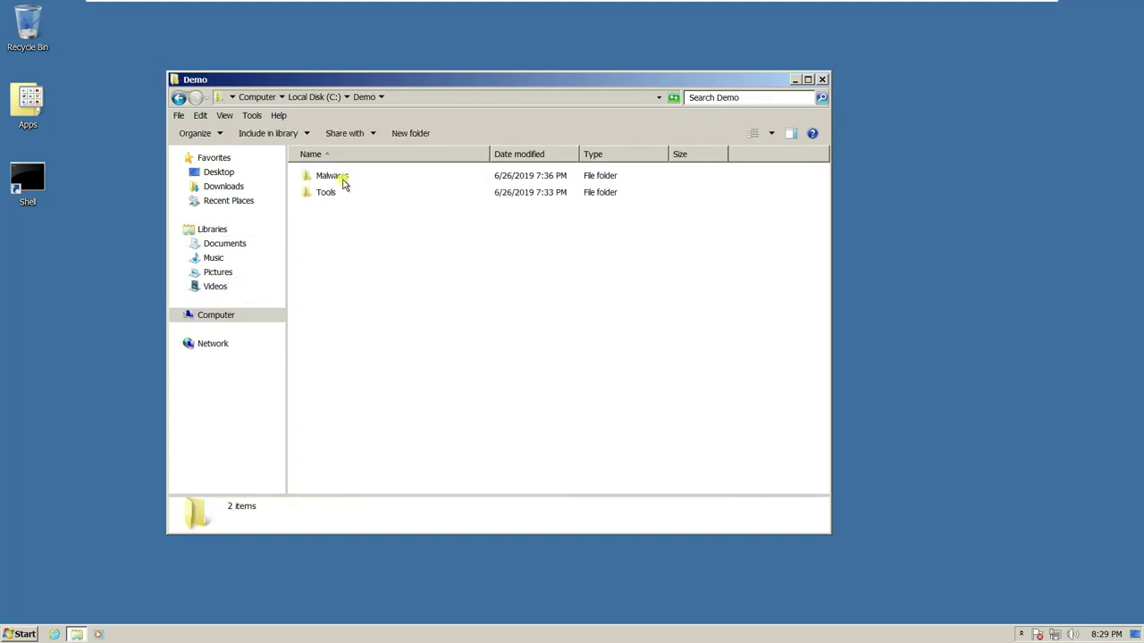
double_click(341, 177)
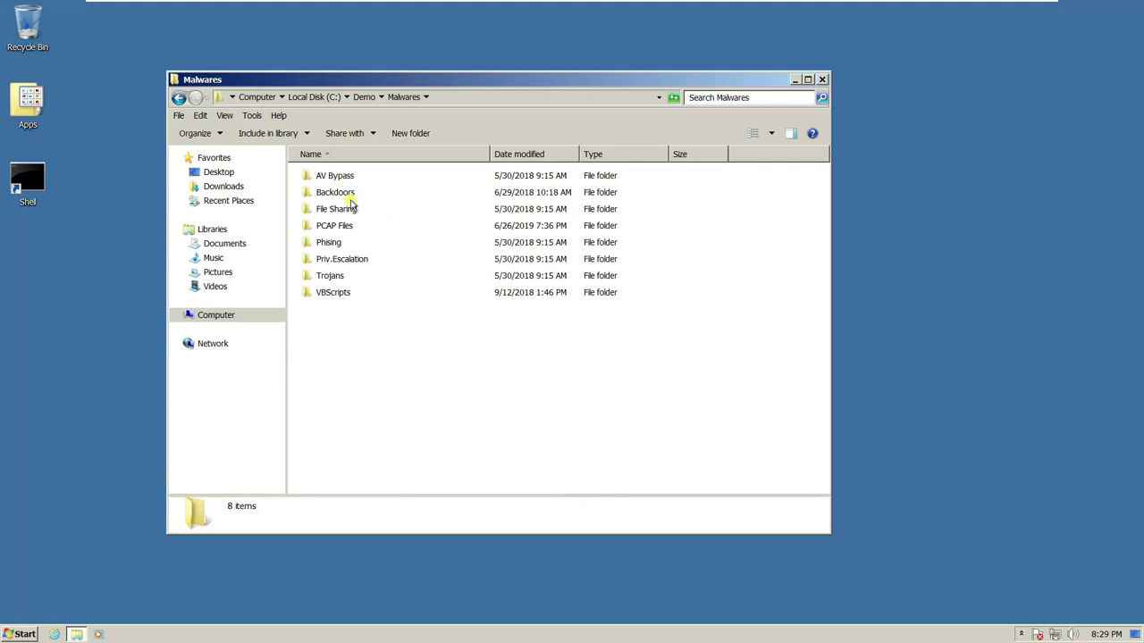
double_click(338, 276)
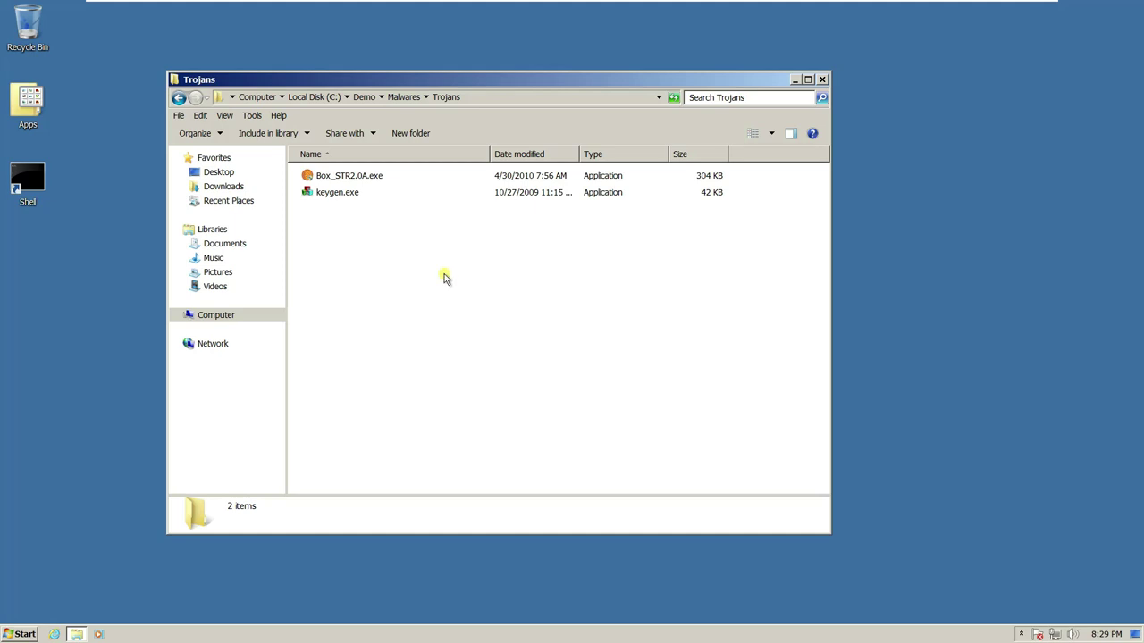
click(24, 635)
click(80, 304)
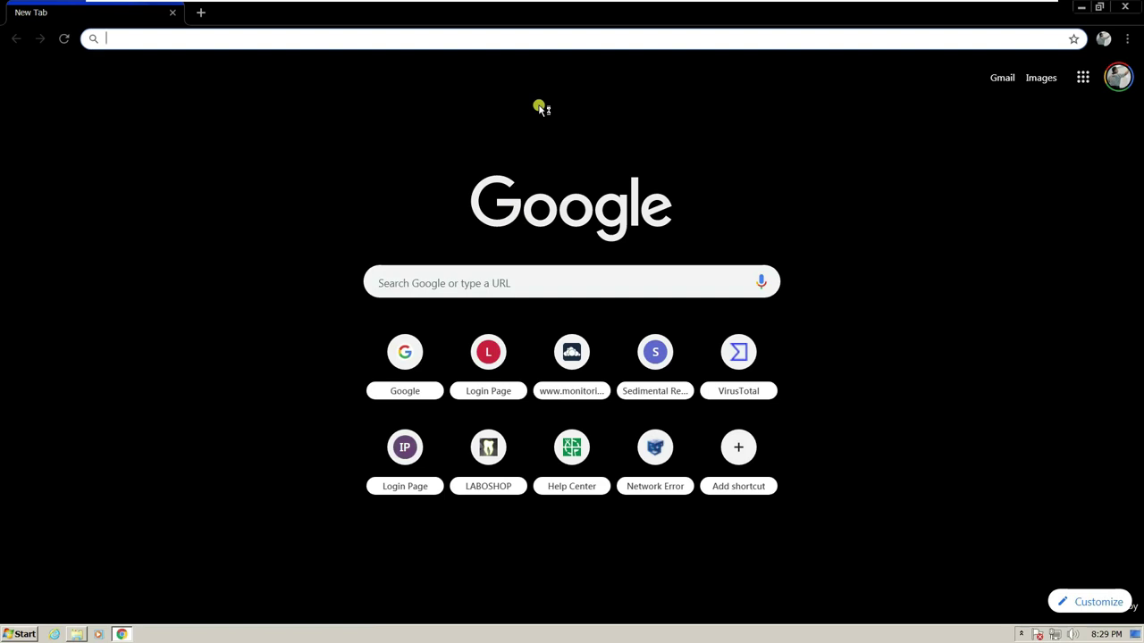
Upload C:\Demo\Malwares\Trojans\keygen.exe to virustotal.com, getting a 32/68 detection report.
text(vi)
key(Return)
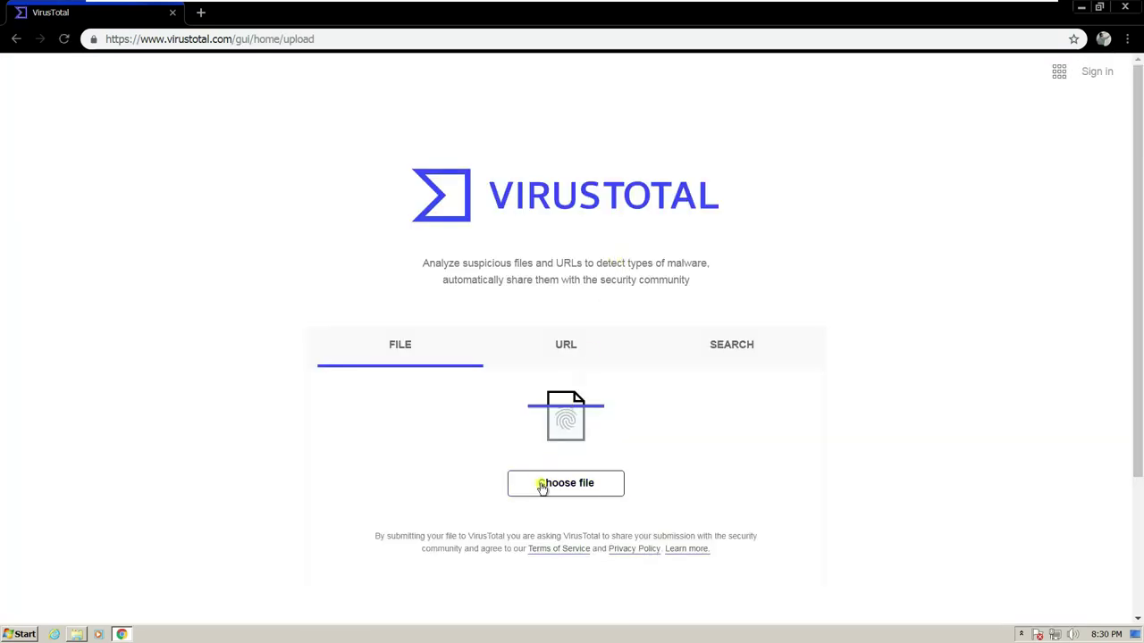
click(541, 487)
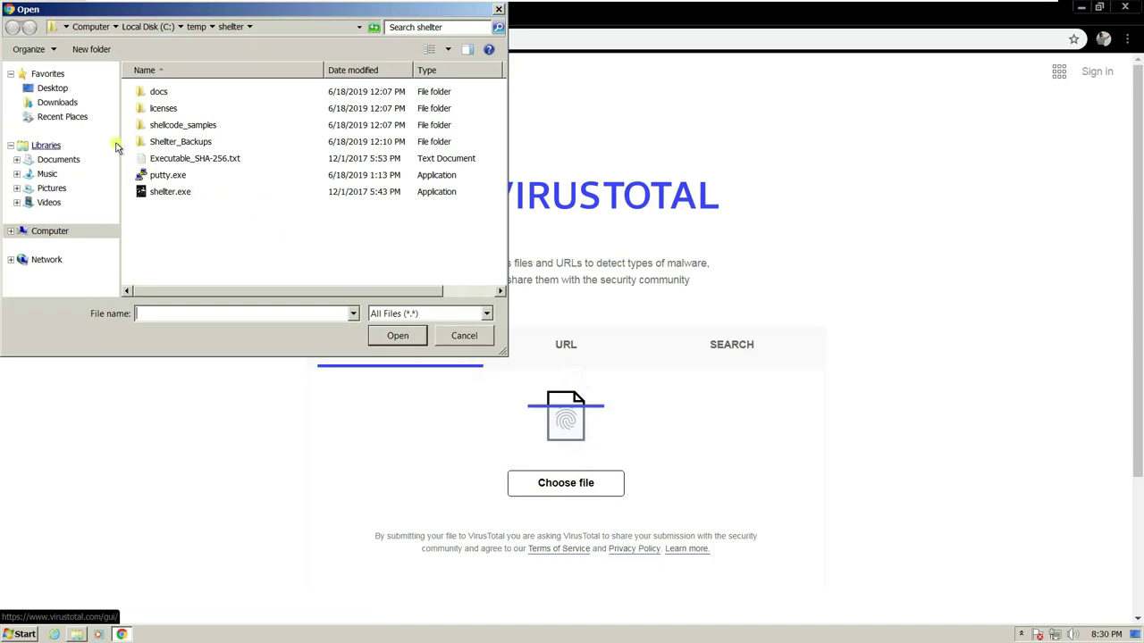
click(148, 27)
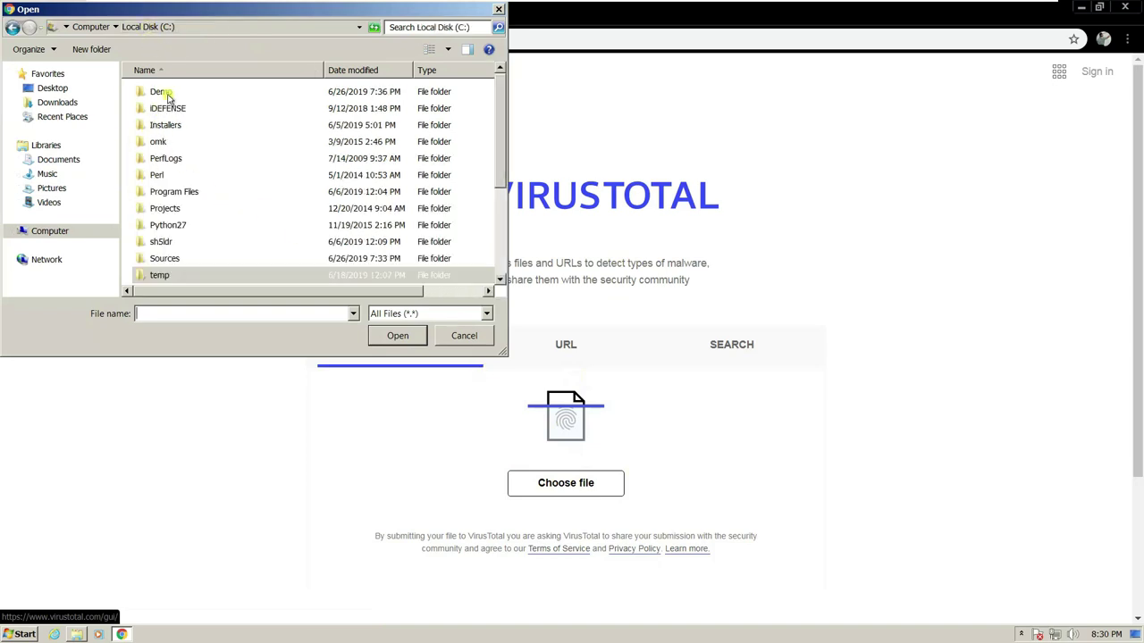
double_click(167, 93)
click(168, 96)
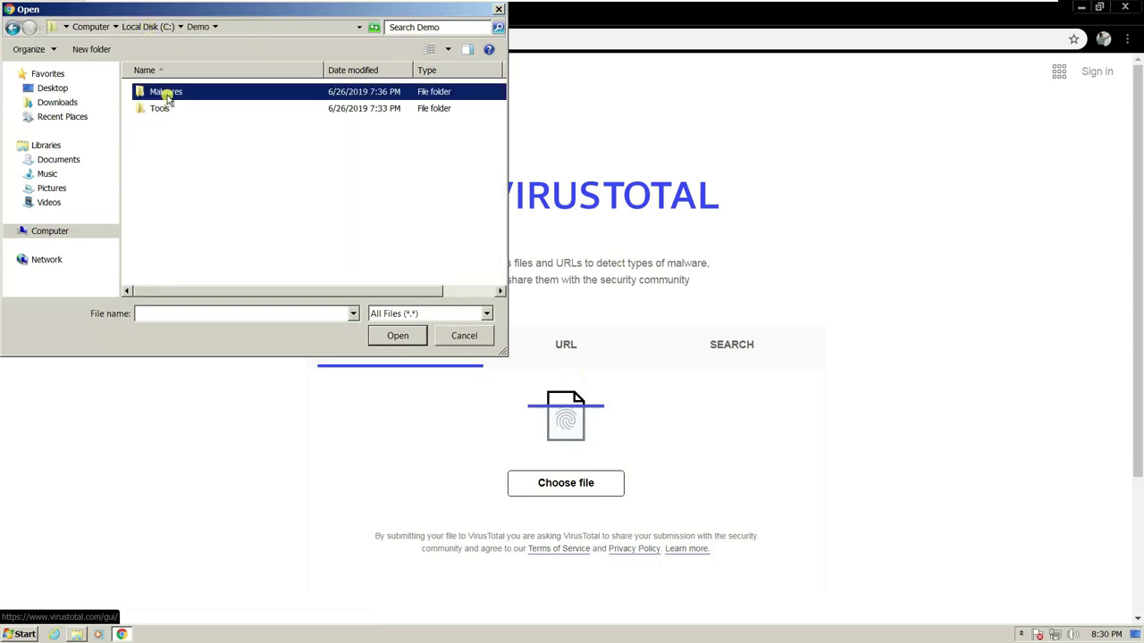
double_click(167, 95)
double_click(176, 192)
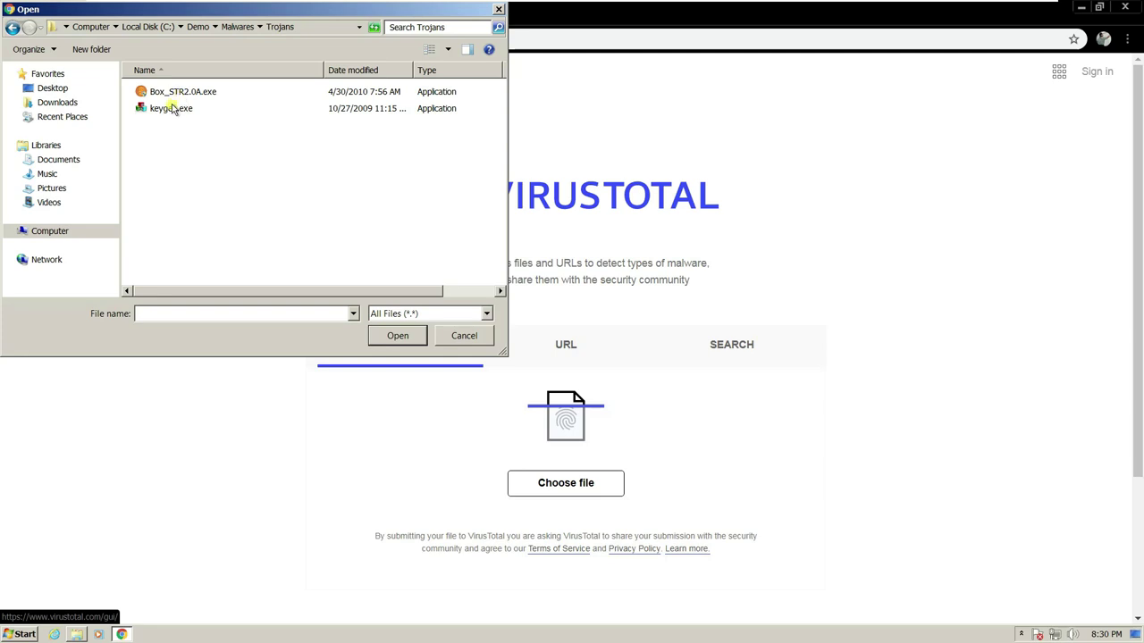
click(172, 109)
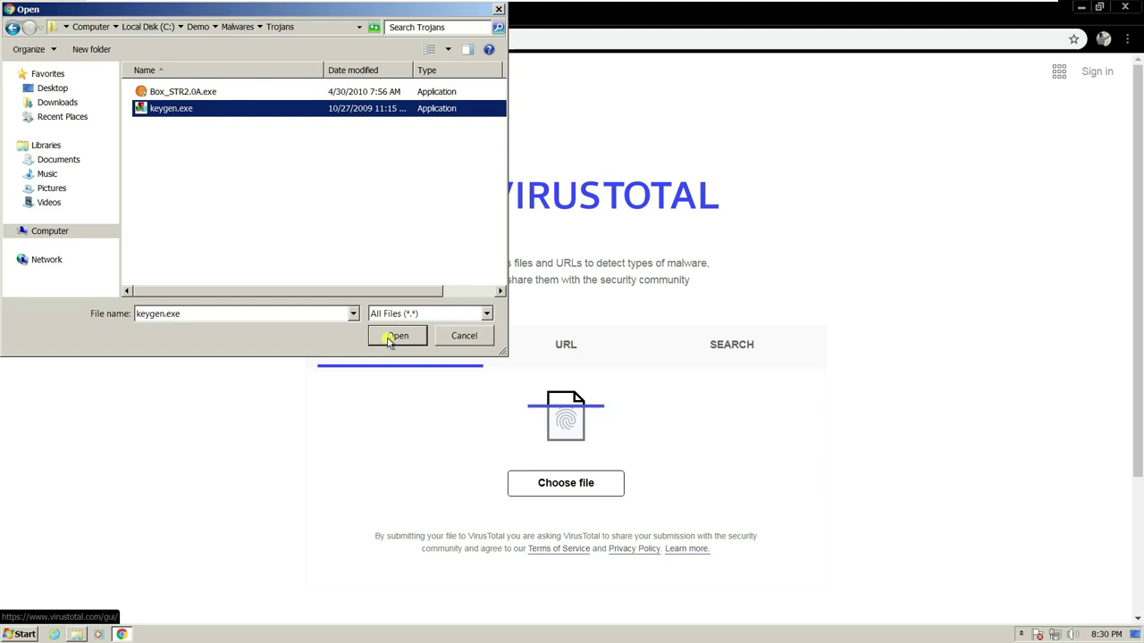
click(394, 336)
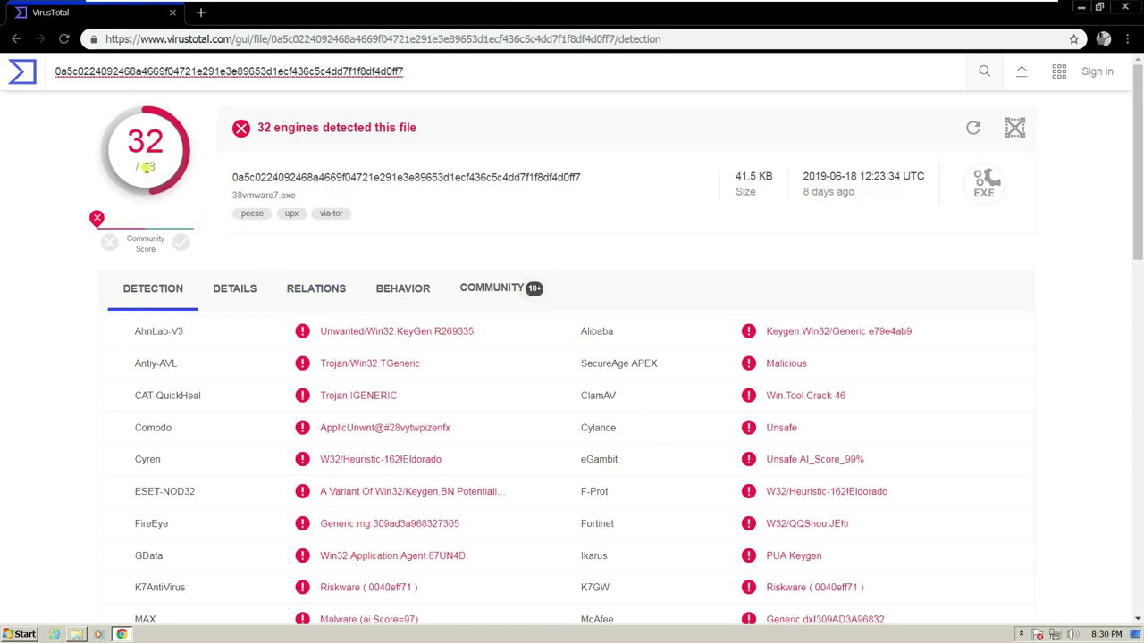
drag(135, 167, 161, 166)
click(191, 199)
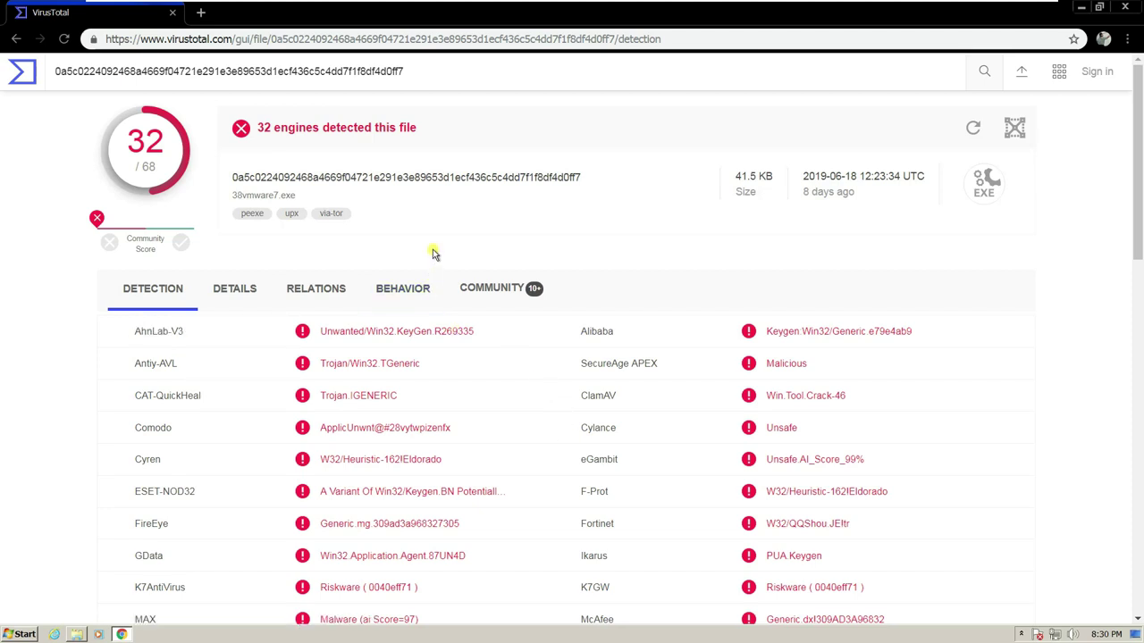
scroll(435, 249, down, 3)
scroll(434, 243, up, 3)
scroll(585, 279, down, 2)
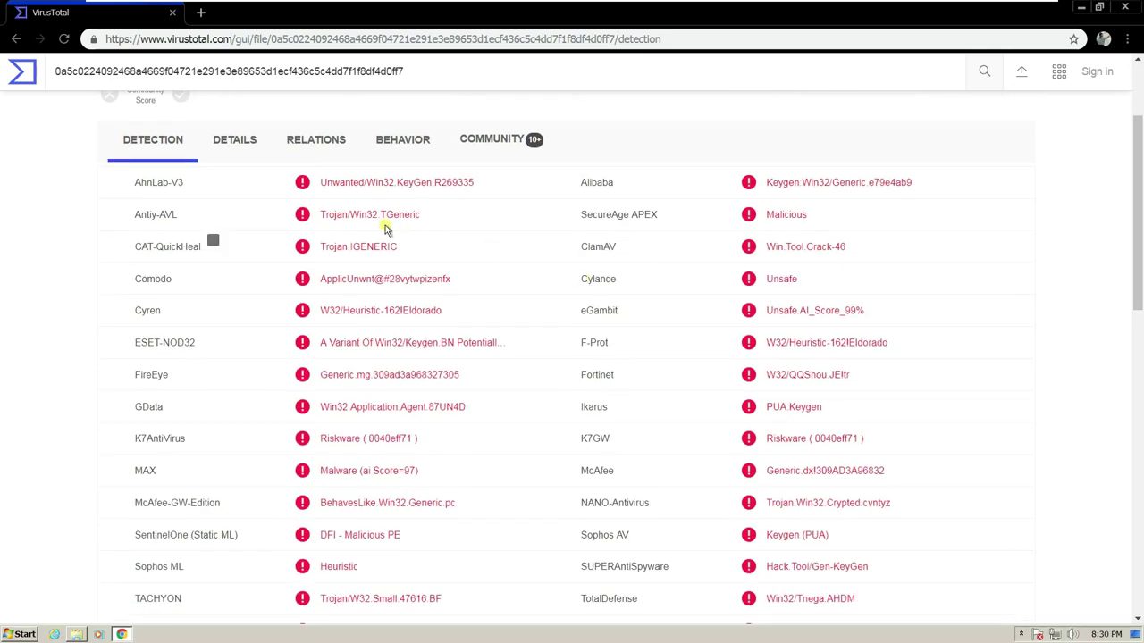
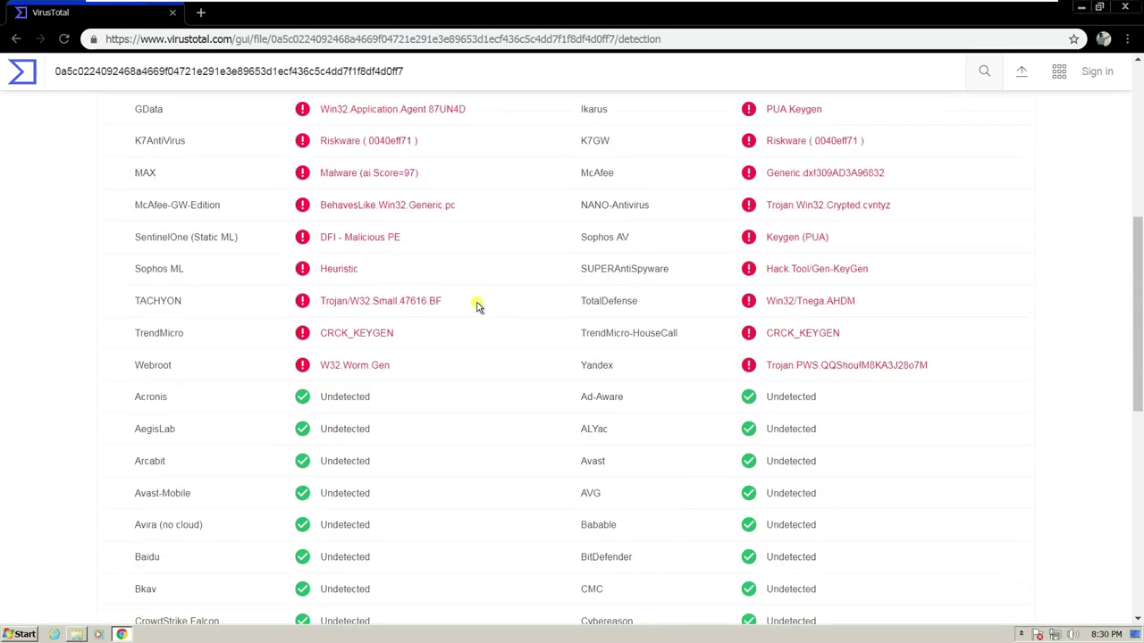
scroll(476, 307, up, 4)
scroll(477, 306, up, 3)
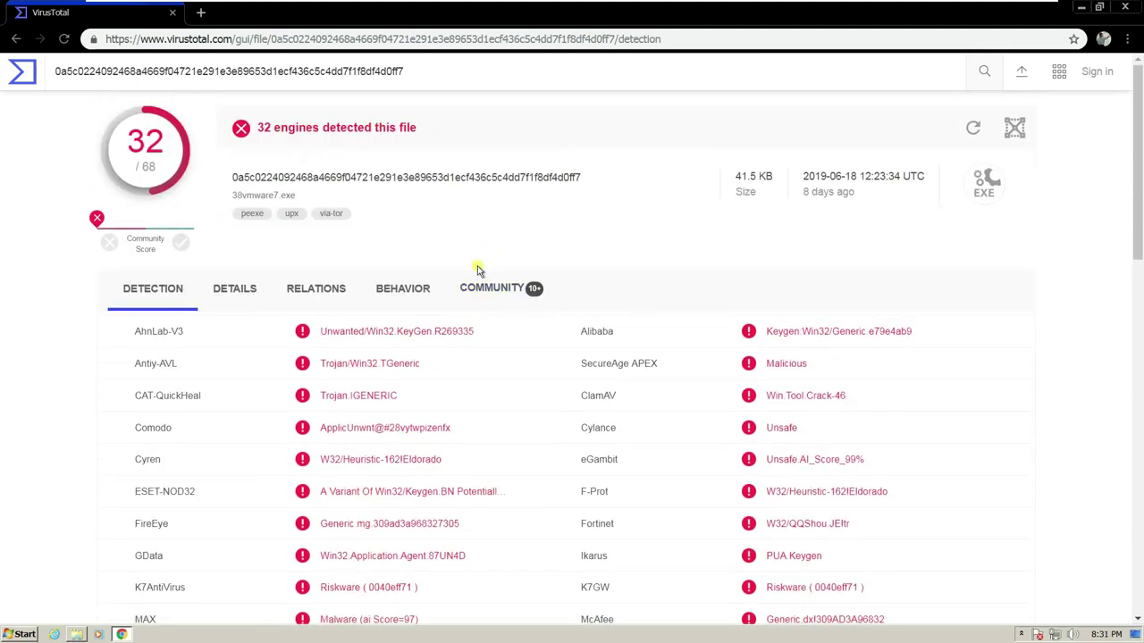
scroll(477, 271, down, 5)
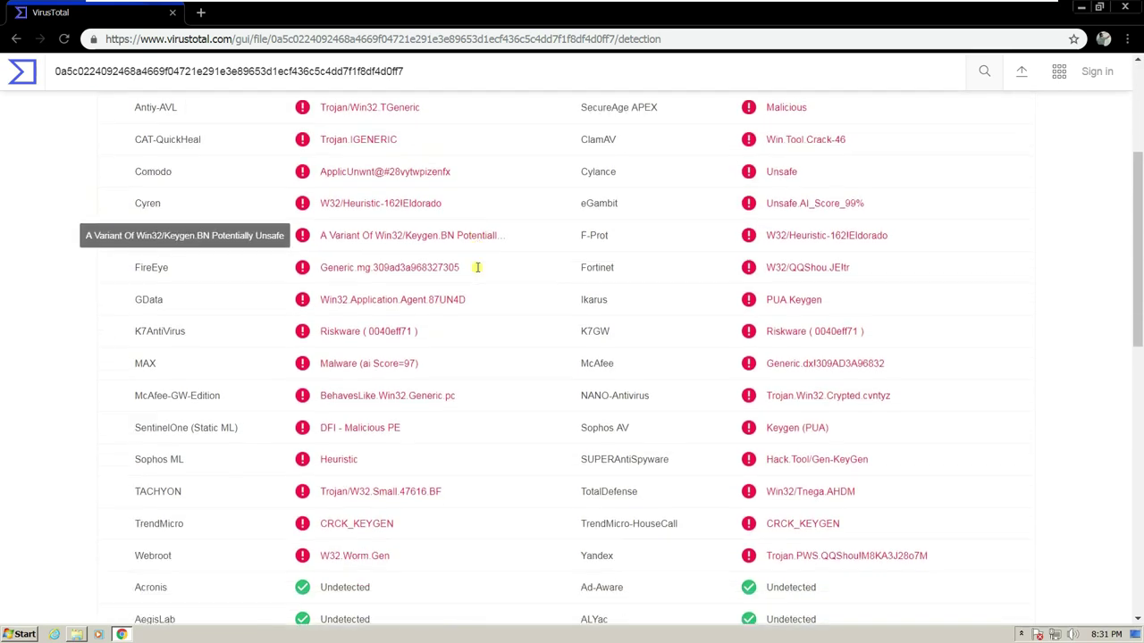
scroll(476, 271, down, 2)
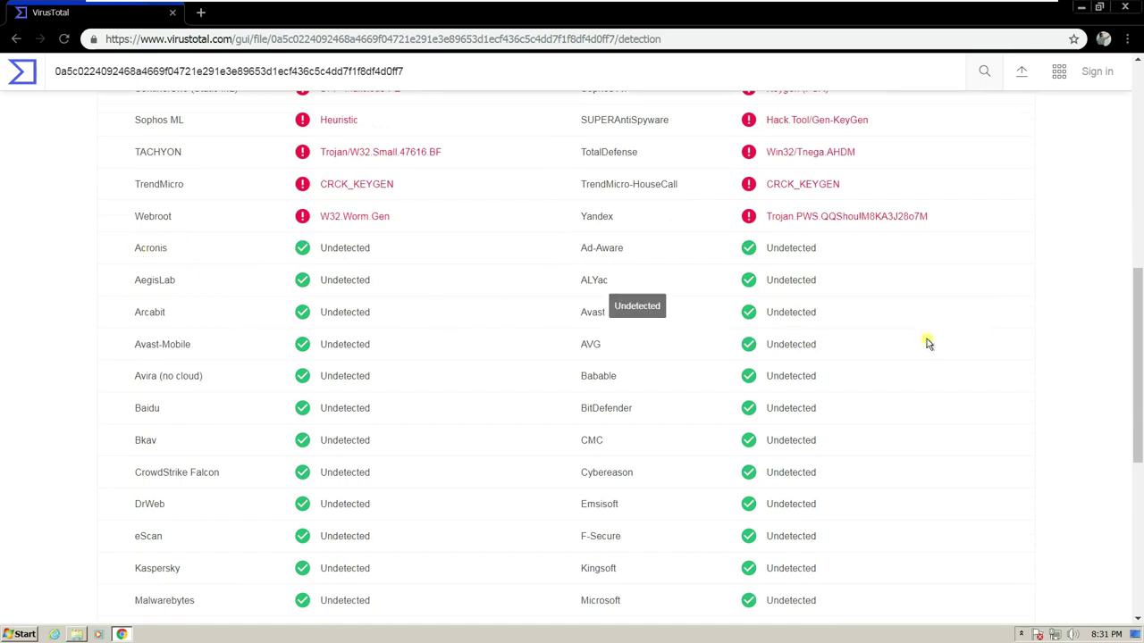
scroll(930, 348, down, 3)
scroll(929, 351, down, 2)
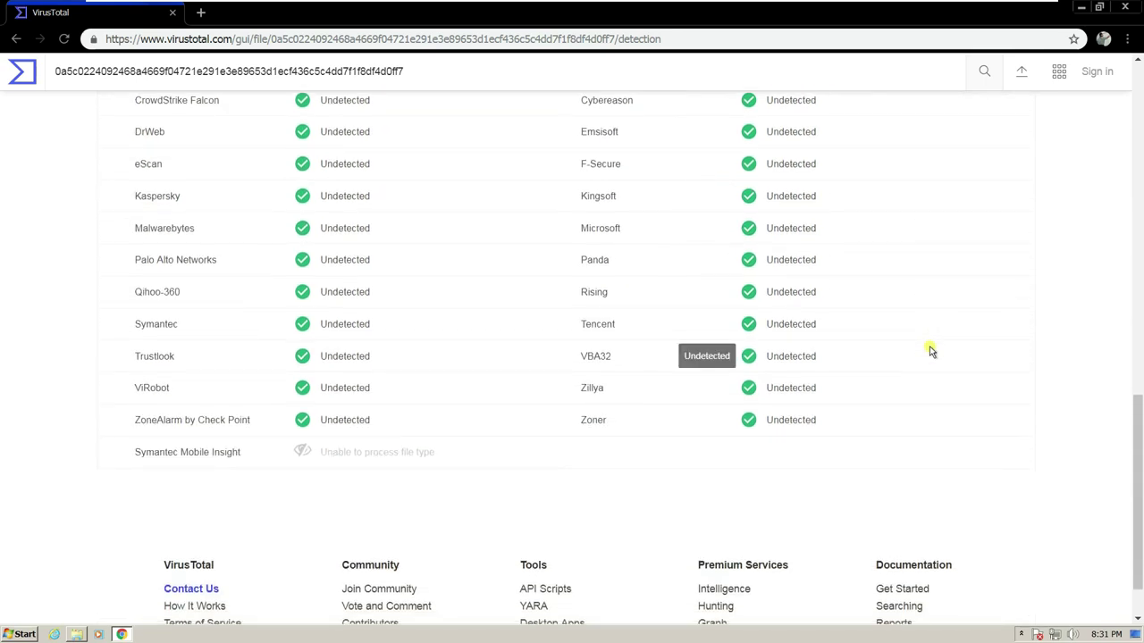
scroll(929, 351, up, 8)
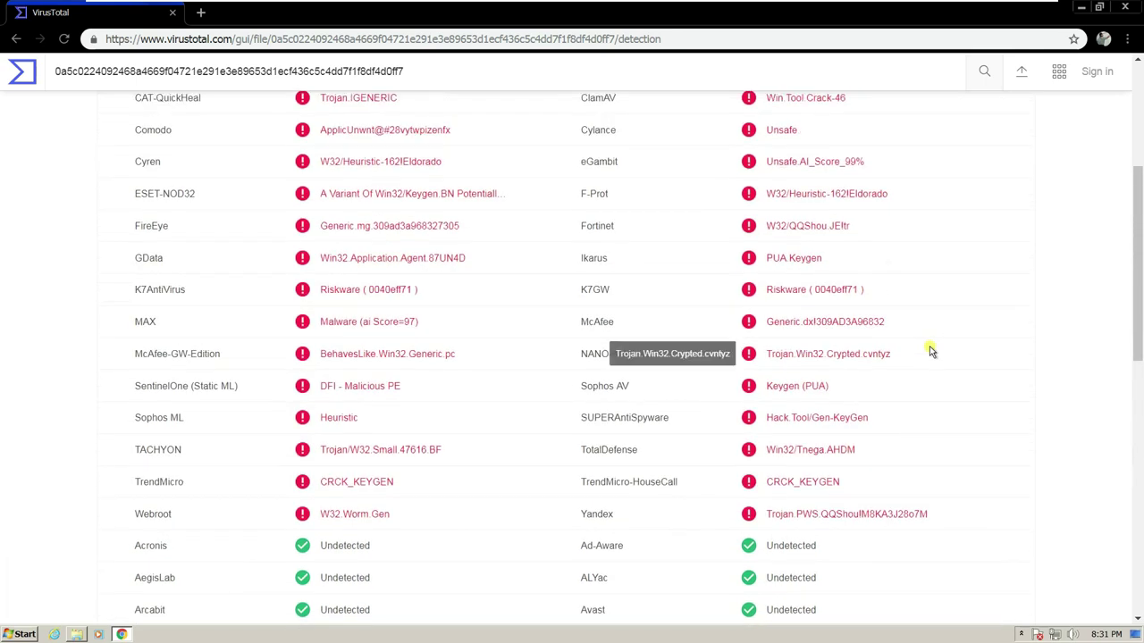
scroll(929, 351, up, 3)
scroll(929, 351, up, 1)
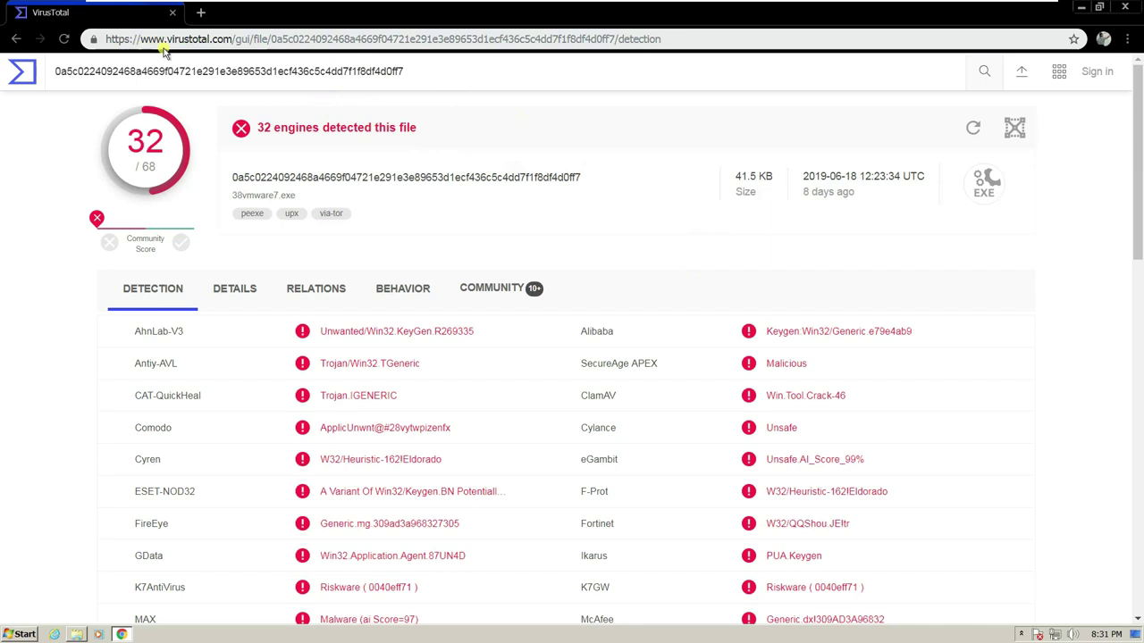
Open virustotal.com in a new tab and upload Box_STR2.0A.exe from the Trojans folder for scanning.
click(202, 13)
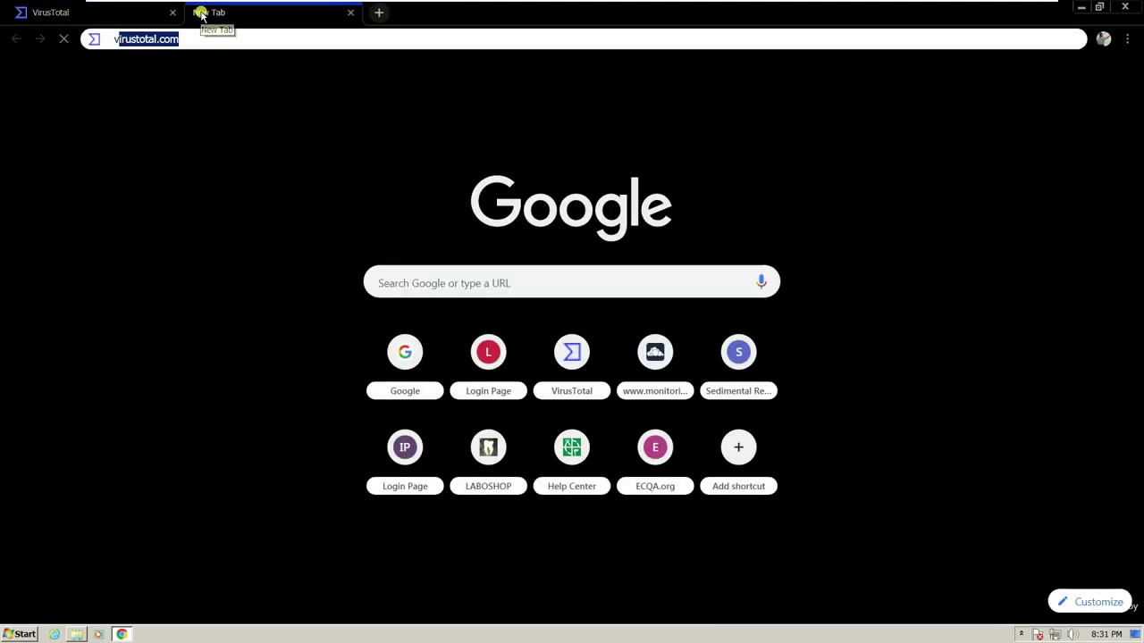
text(vir)
key(Return)
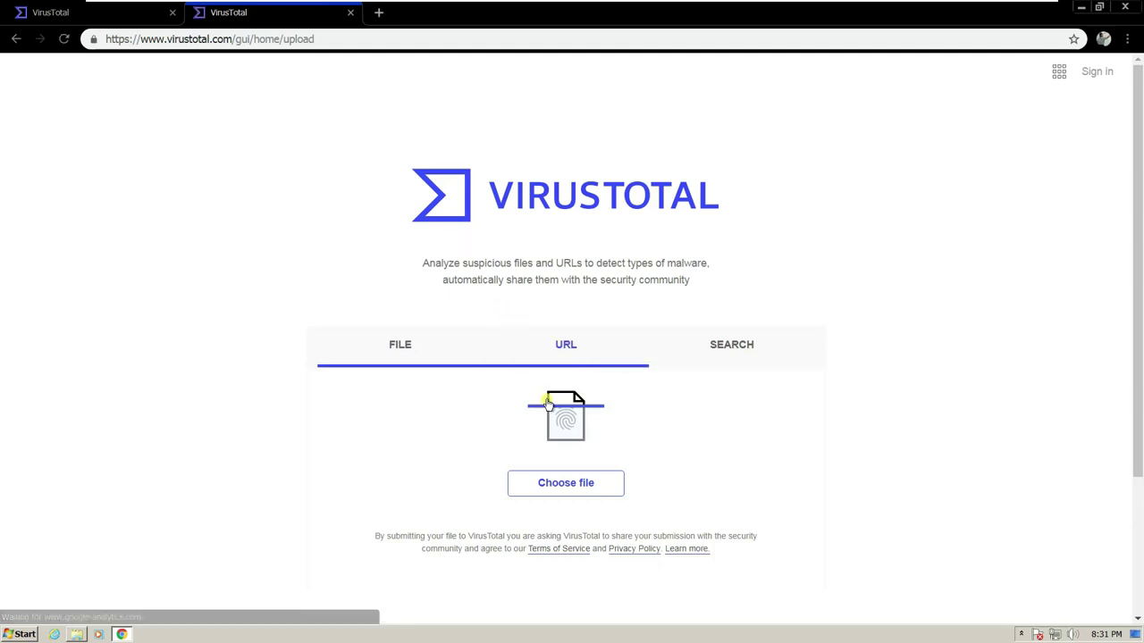
click(566, 484)
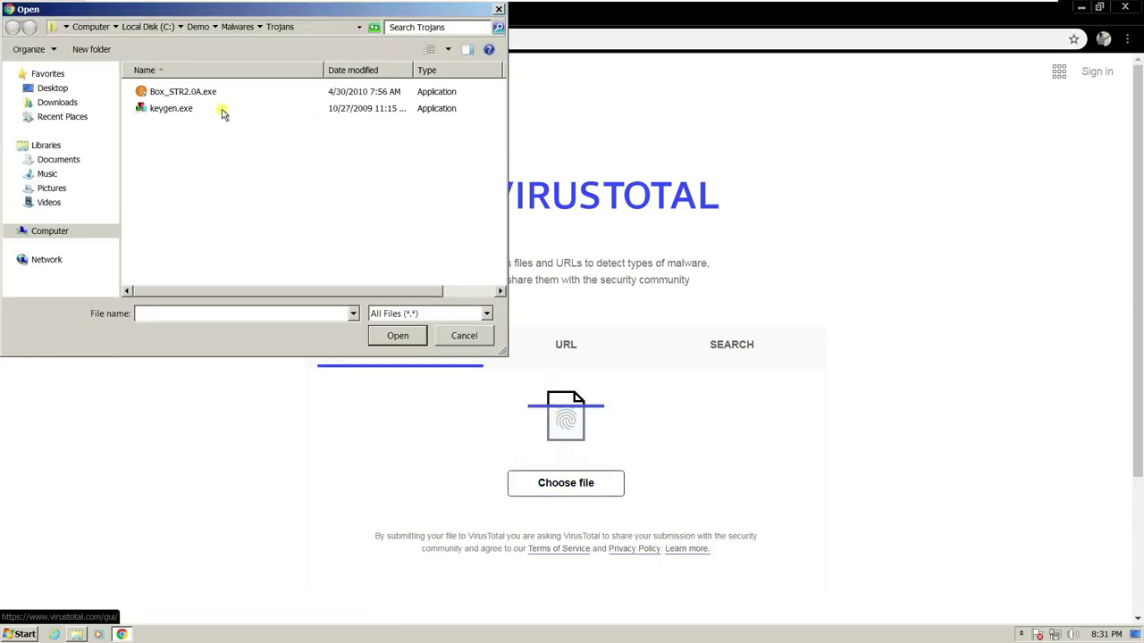
click(182, 93)
double_click(182, 93)
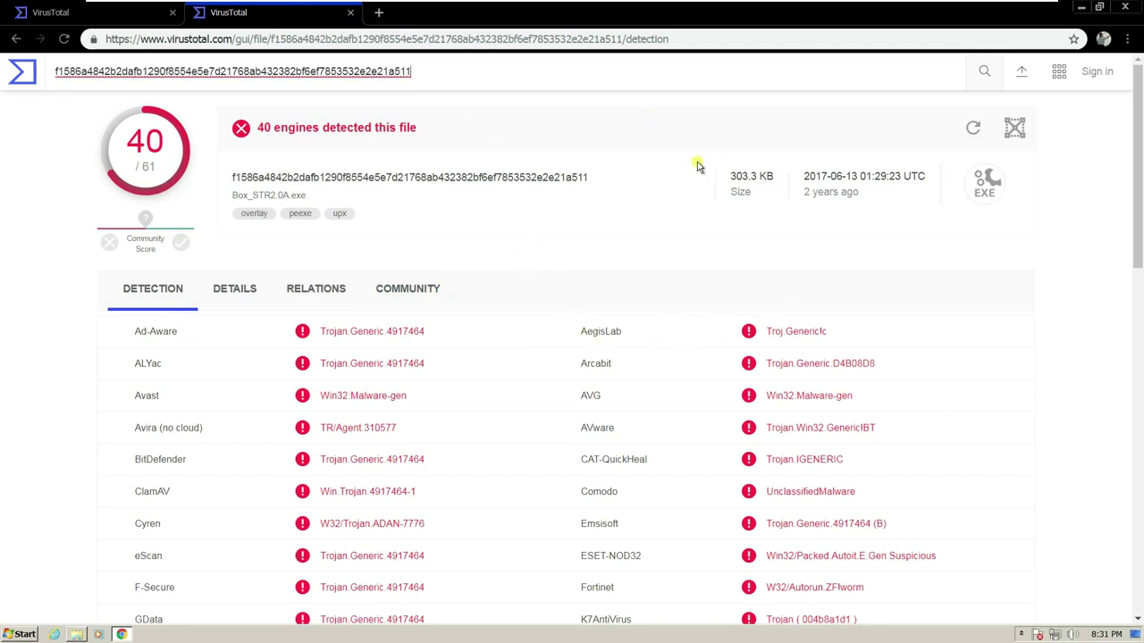
Minimize Chrome, drop keygen.exe onto Box_STR2.0A.exe, decline the UAC prompt, then select keygen.exe.
click(1082, 11)
drag(350, 193, 351, 172)
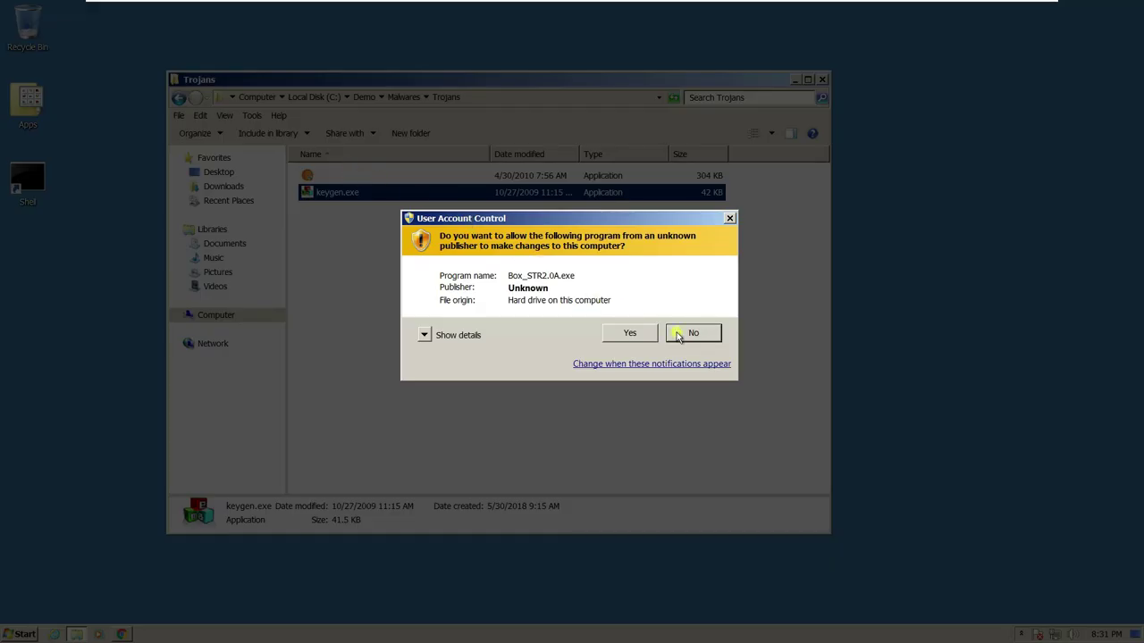
click(680, 335)
click(528, 307)
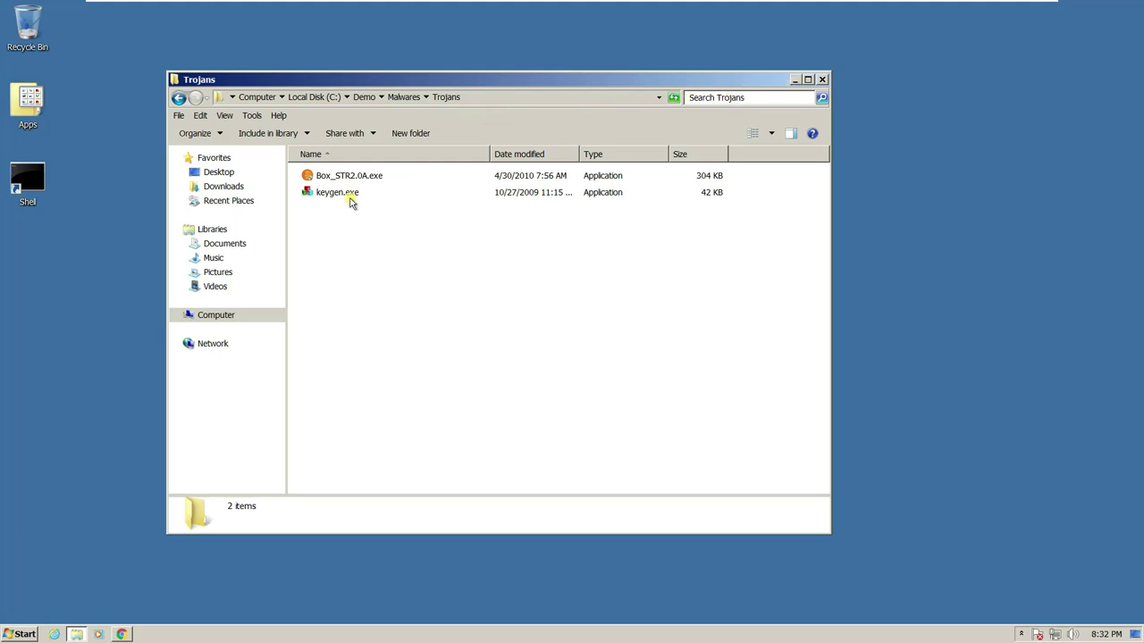
mouse_move(355, 198)
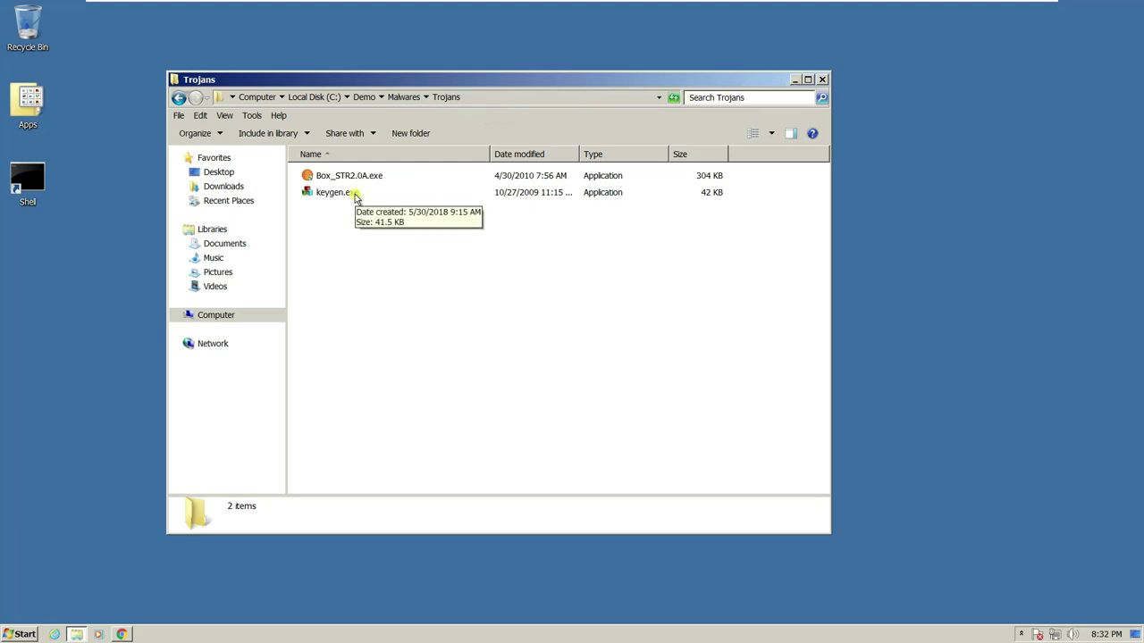
click(355, 197)
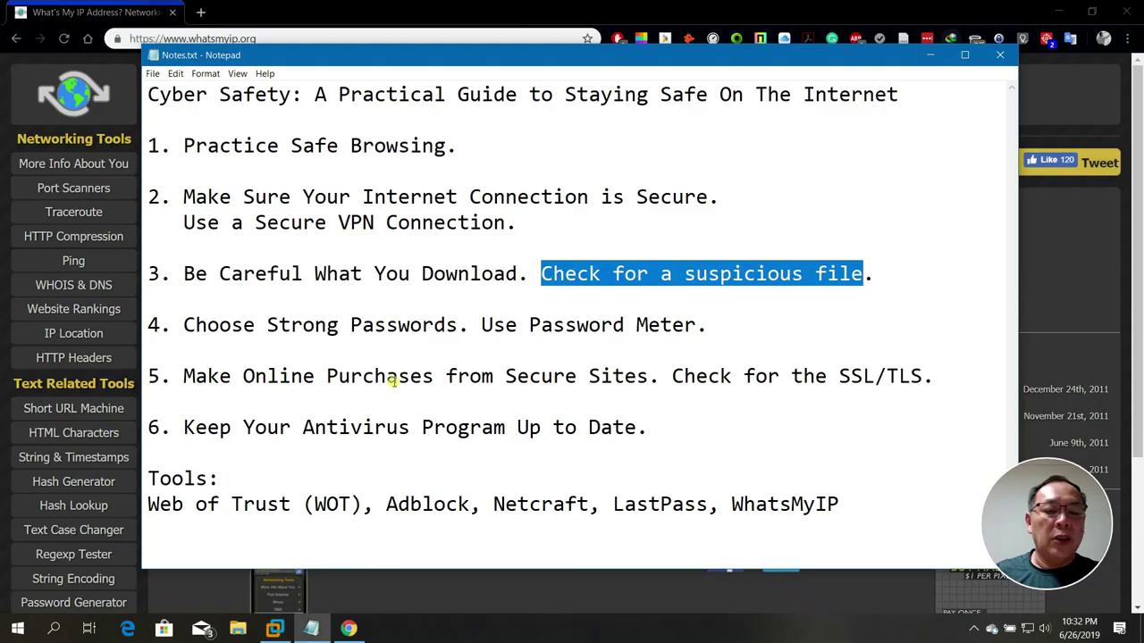
Open File Explorer and paste keygen.exe into the C:\temp folder.
click(1058, 12)
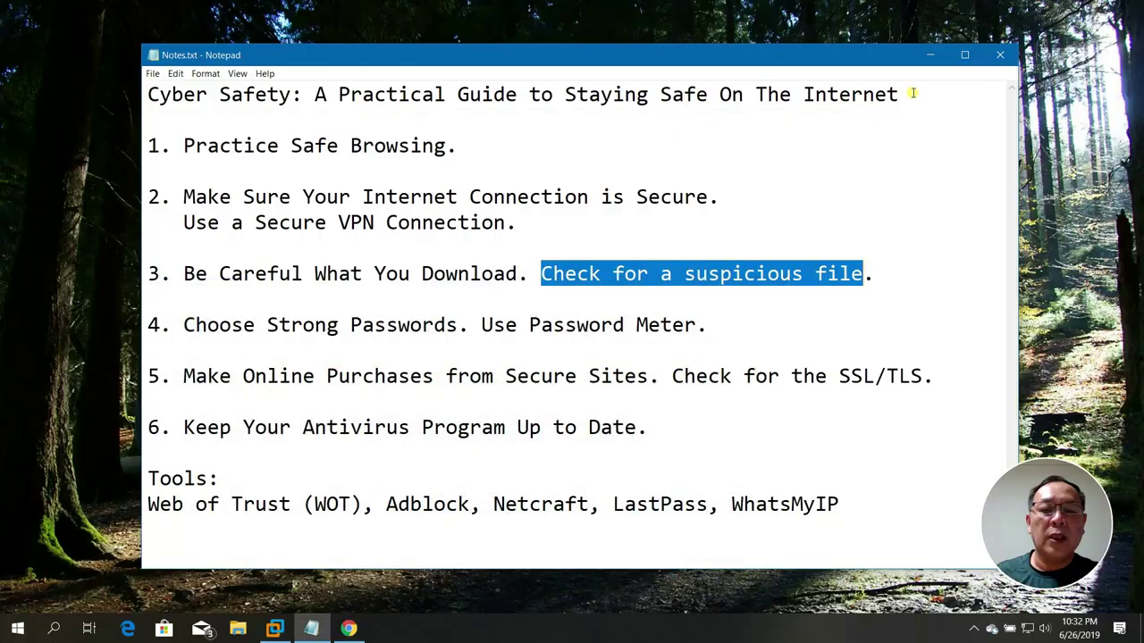
click(829, 162)
click(245, 590)
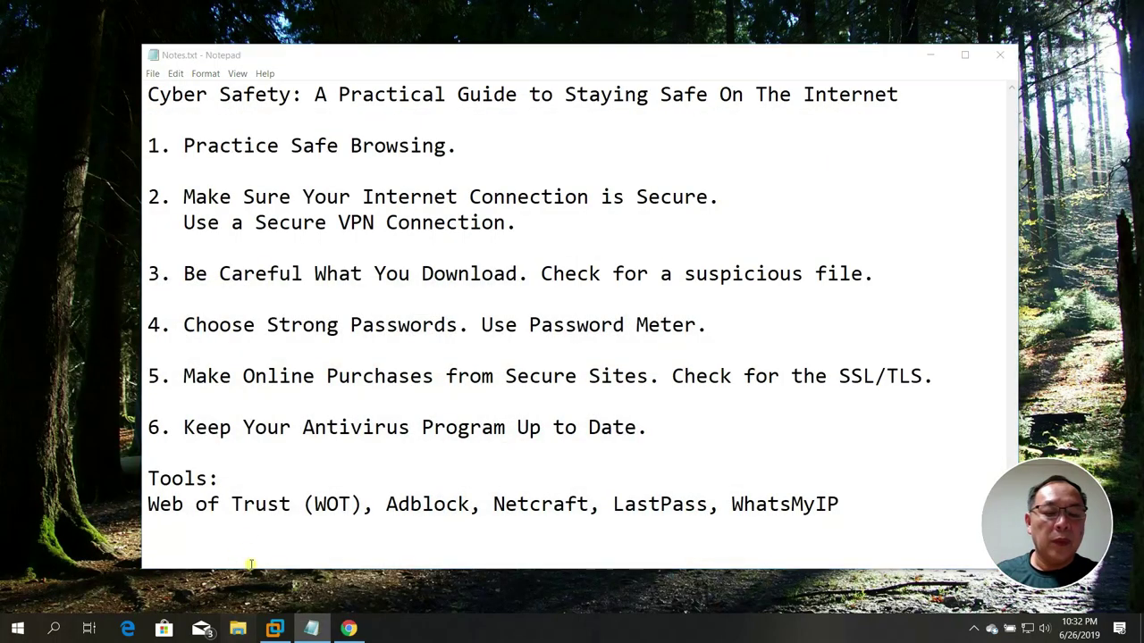
key(super+e)
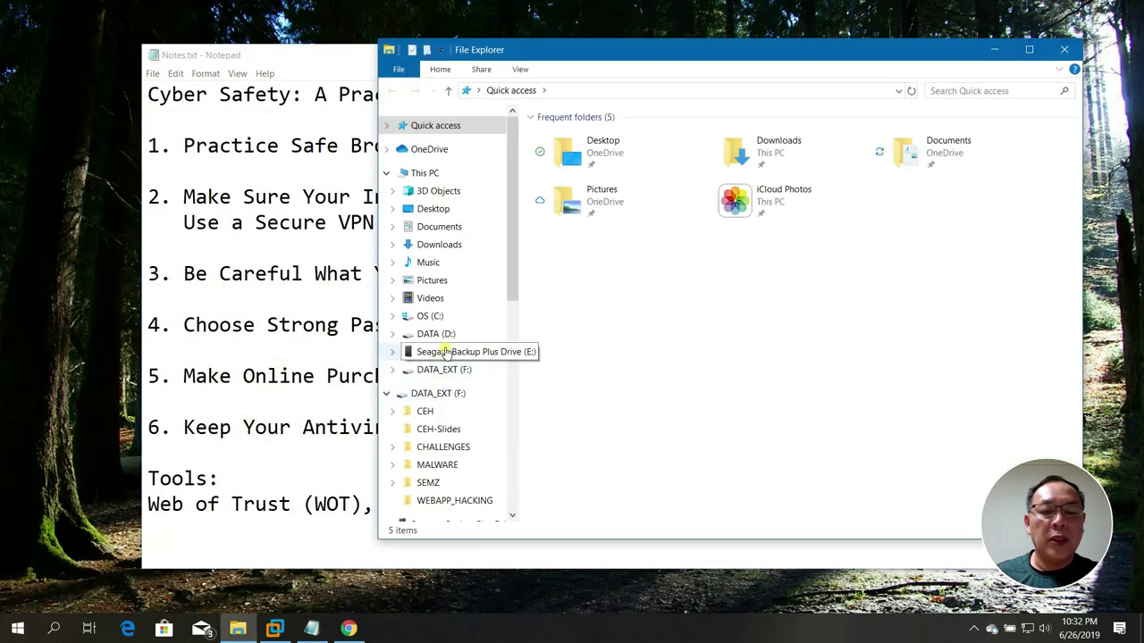
click(436, 318)
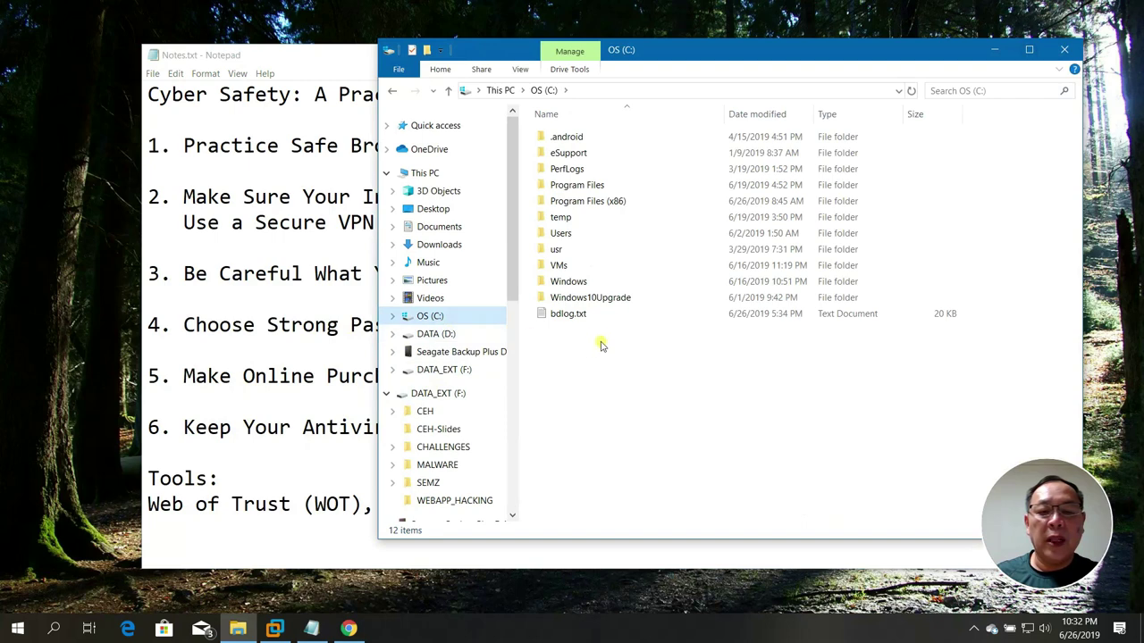
double_click(560, 224)
key(ctrl+v)
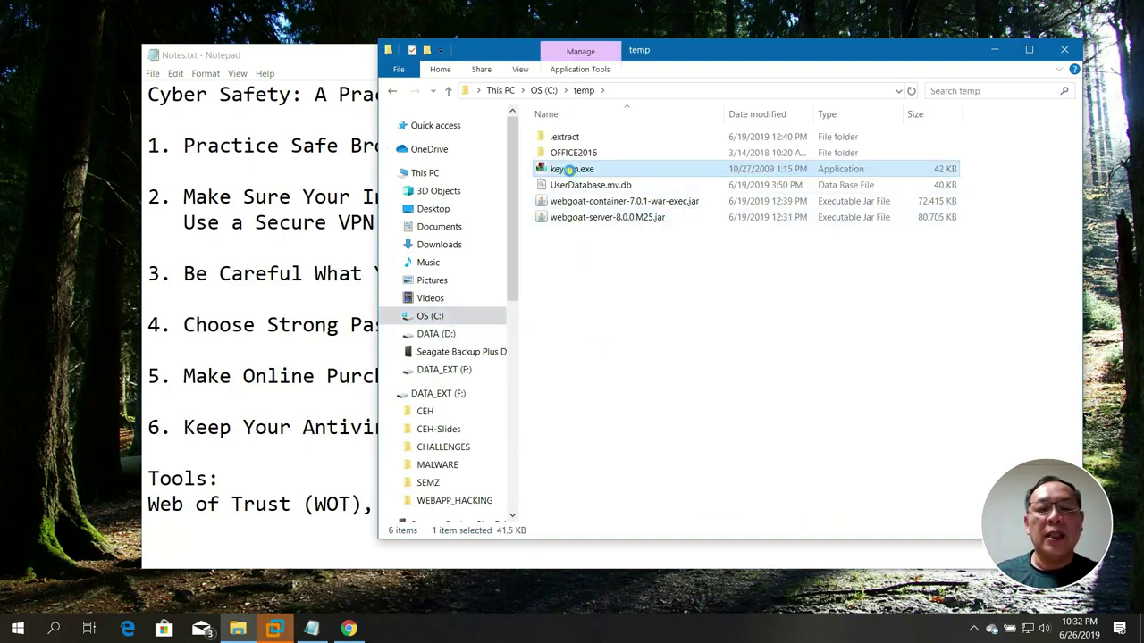
Scan keygen.exe with Bitdefender, dismiss the clean result, and close the temp folder window.
right_click(570, 172)
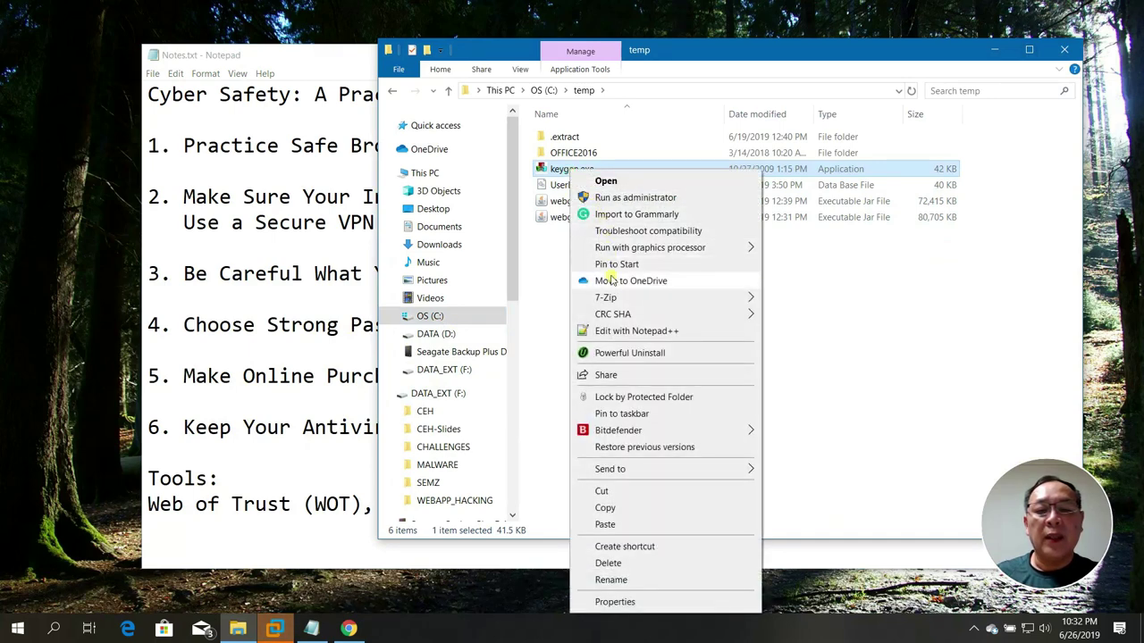
mouse_move(604, 431)
click(780, 434)
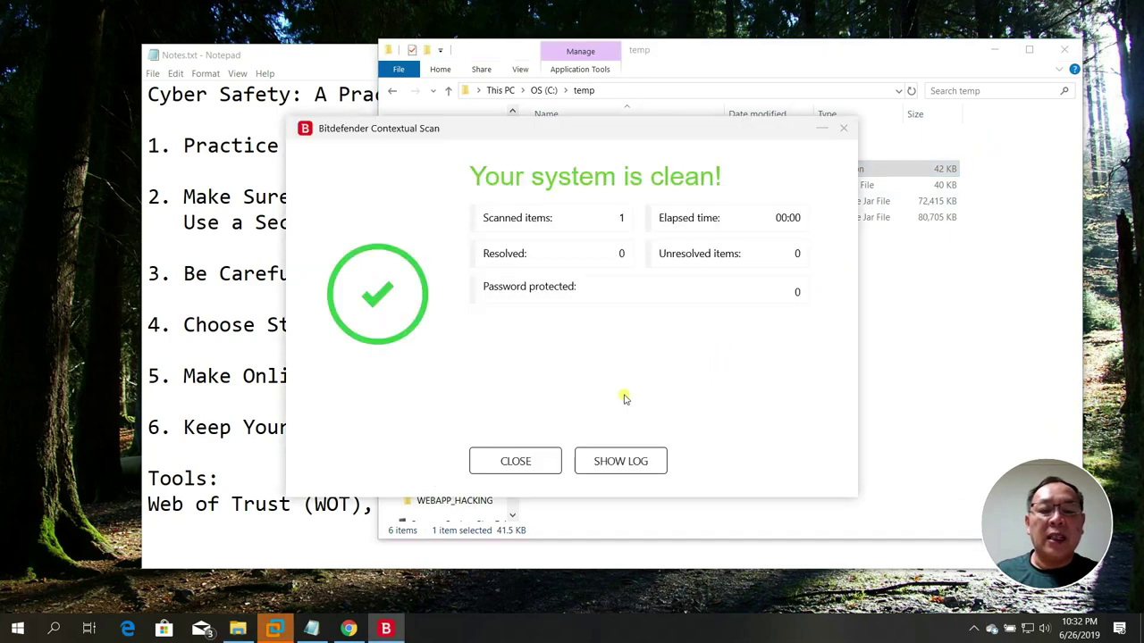
click(516, 462)
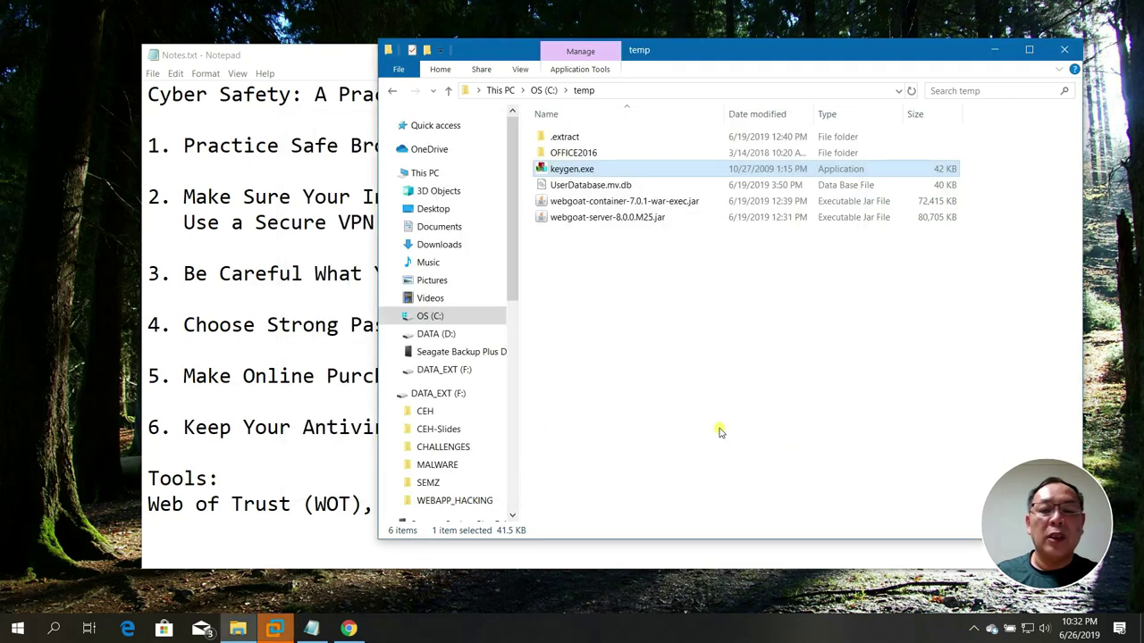
click(1061, 52)
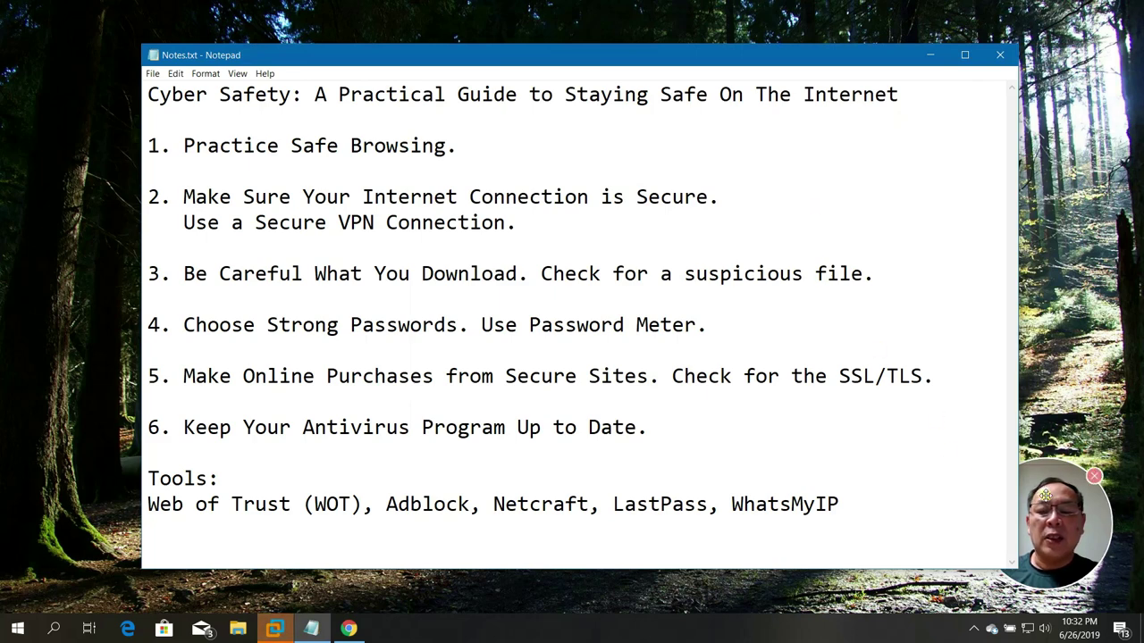
Minimize and restore Notes.txt, then select and deselect the phrase 'Check for a suspicious file'.
click(1050, 375)
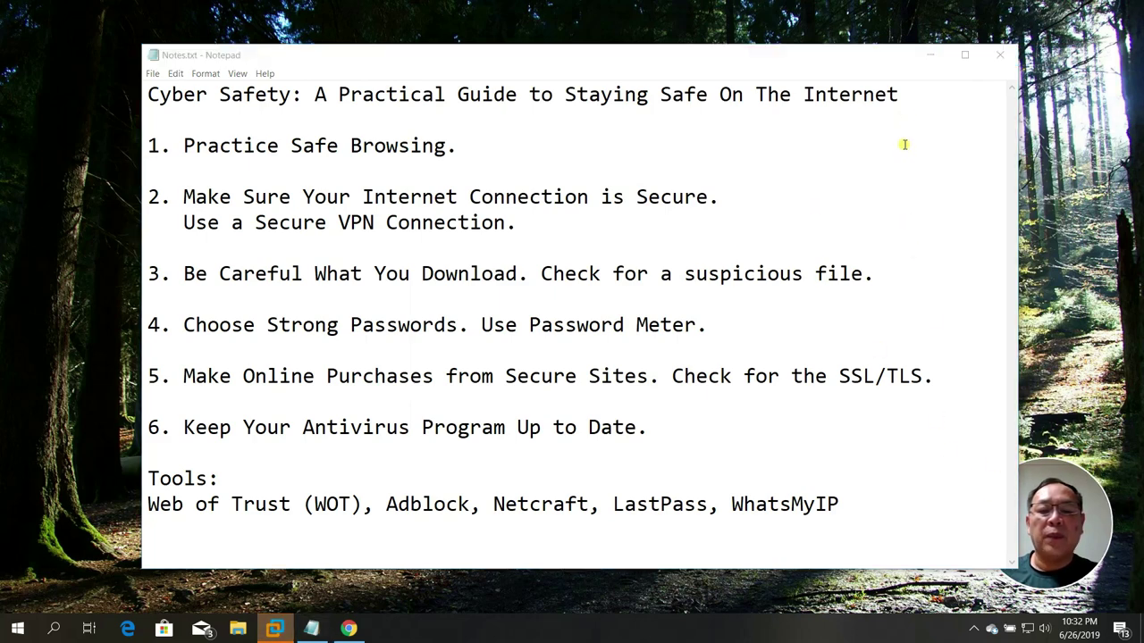
click(931, 57)
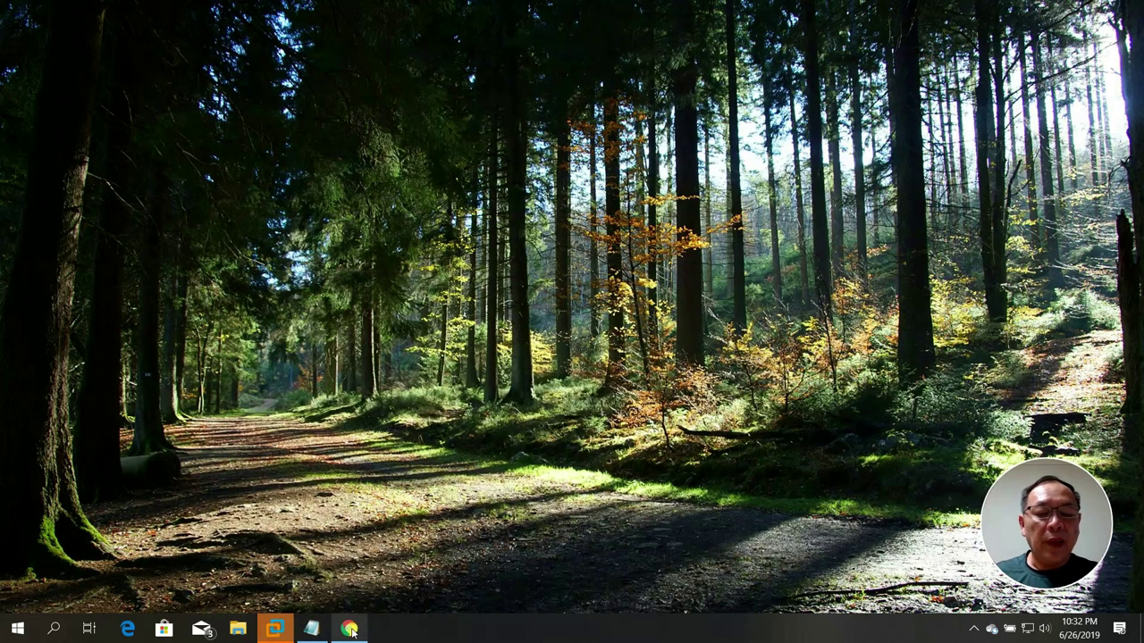
click(317, 627)
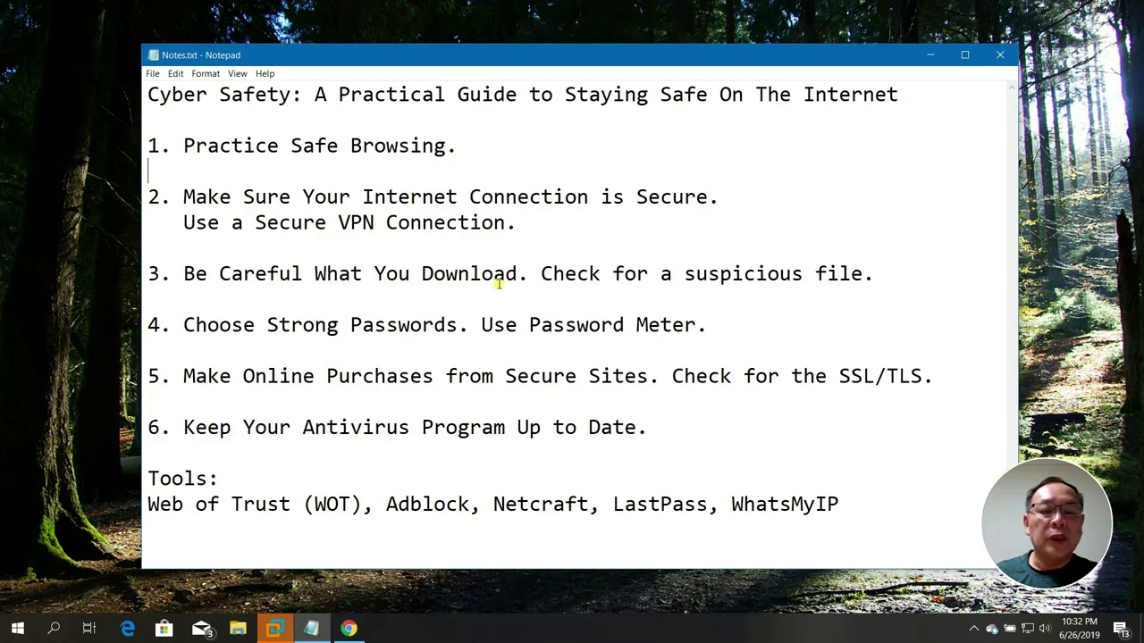
drag(540, 274, 861, 270)
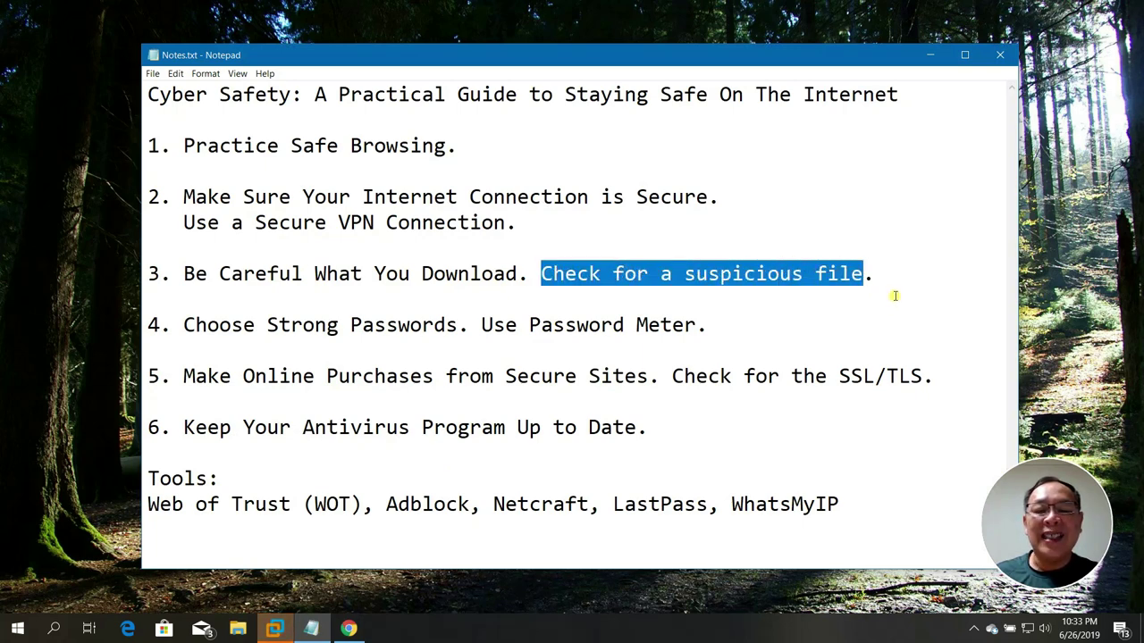
click(894, 296)
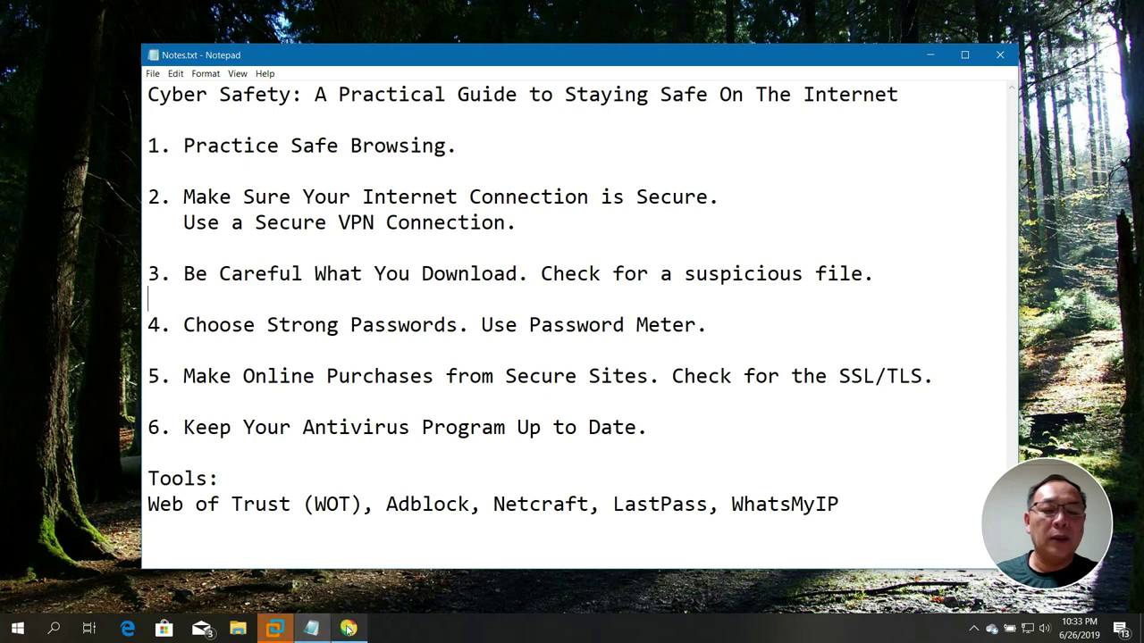
In the virtual machine, minimize the browser, close the Trojans folder window, then minimize the VM.
mouse_move(349, 629)
click(311, 629)
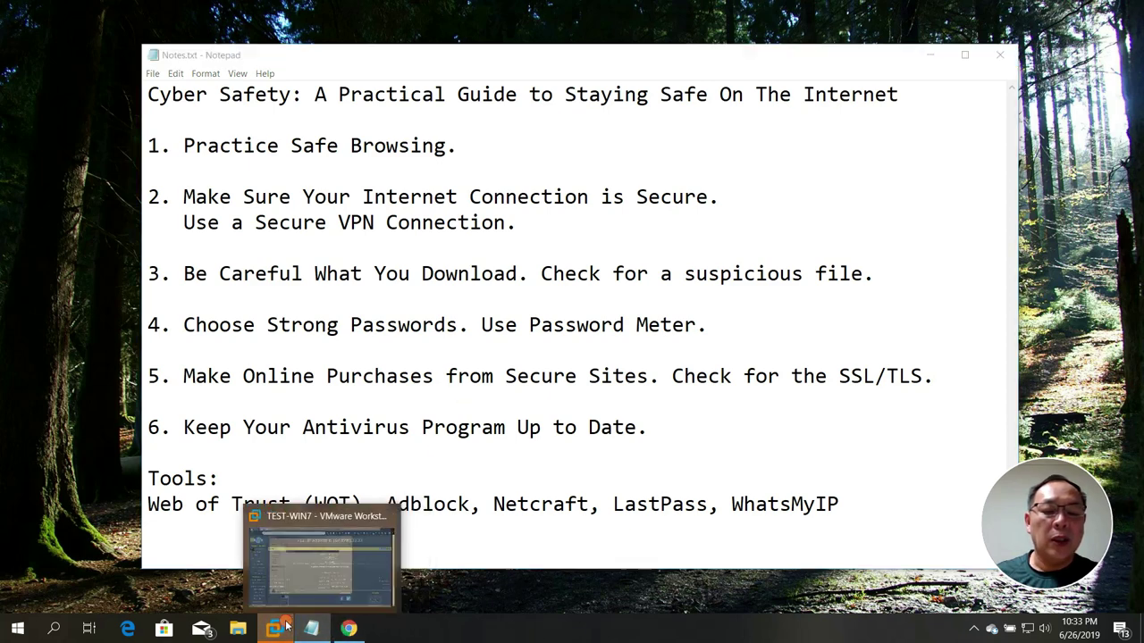
click(121, 634)
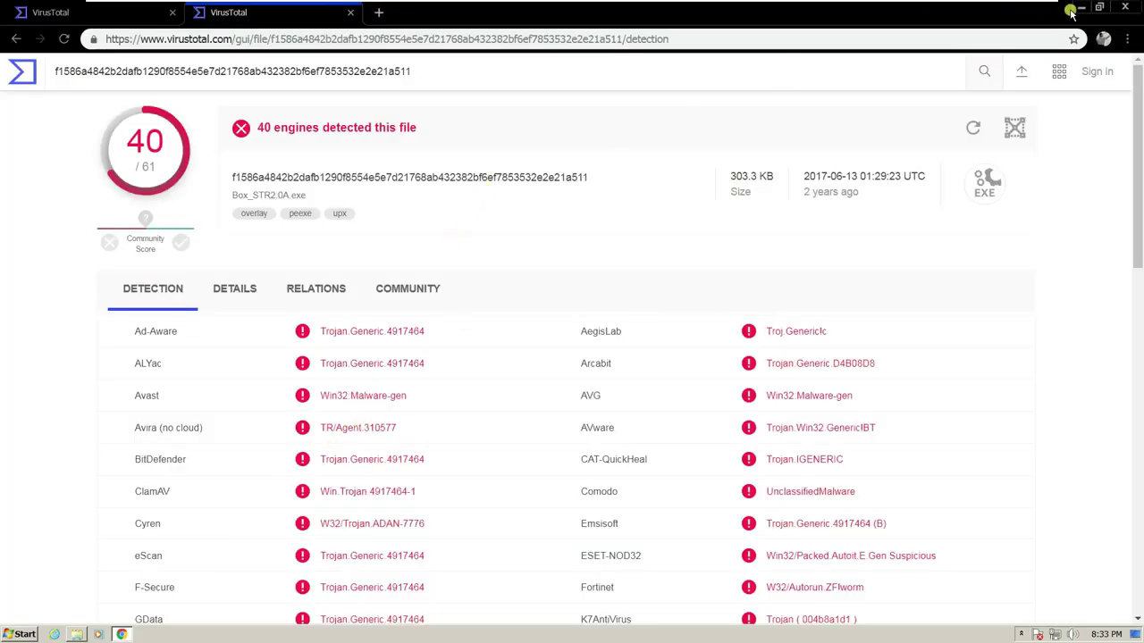
click(1075, 9)
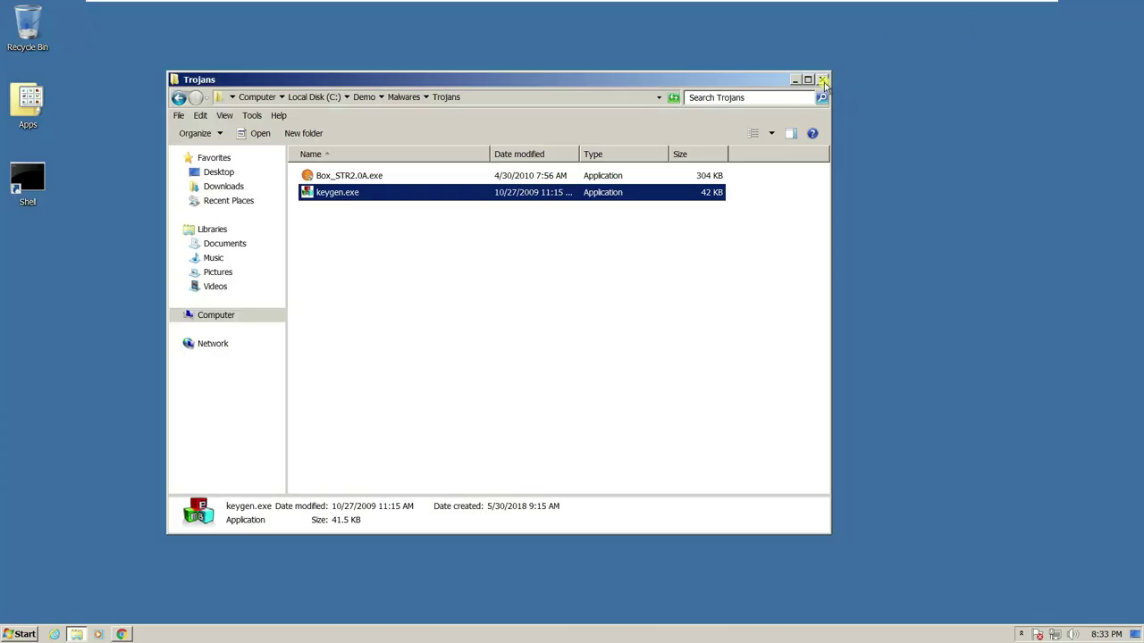
click(823, 81)
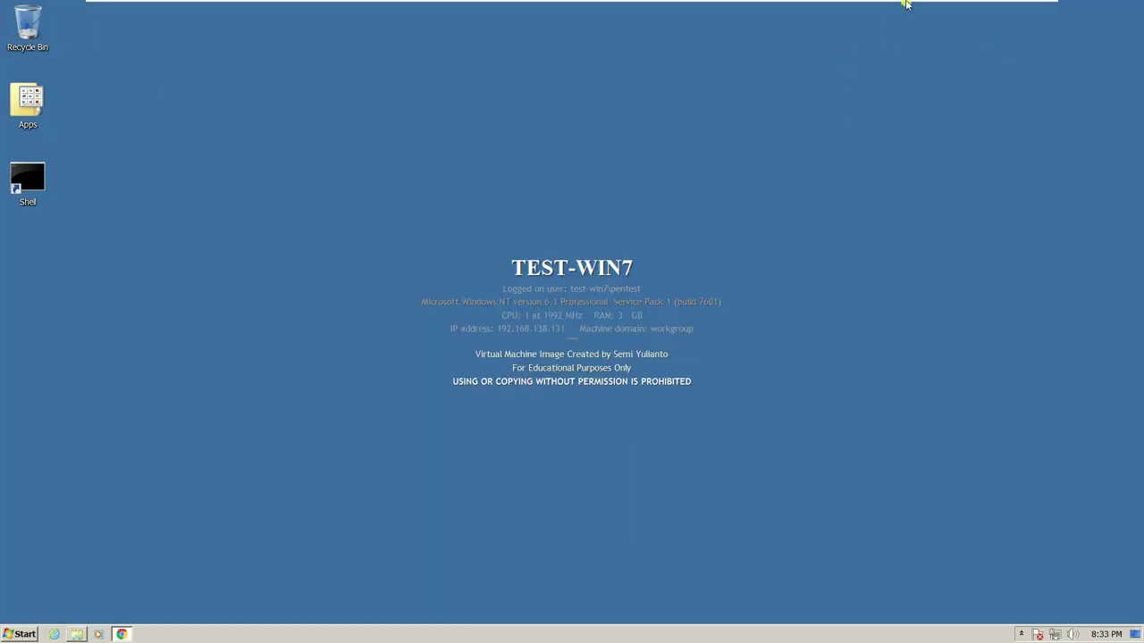
click(1001, 11)
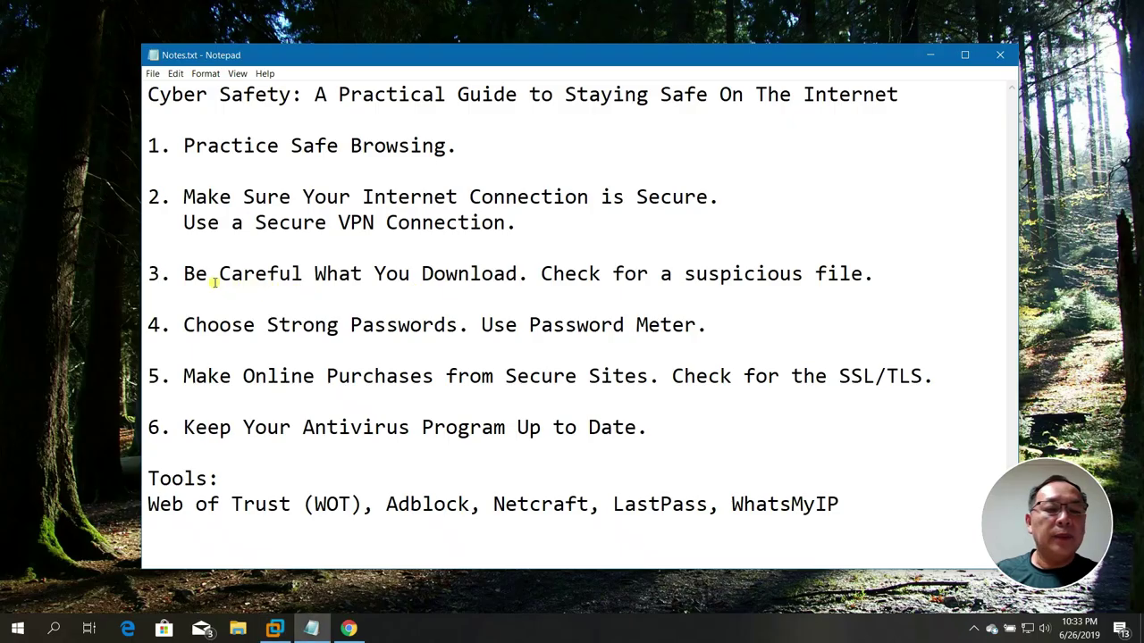
Highlight the suspicious-files, Choose Strong Passwords and Use Password Meter tips, then minimize Notepad.
drag(185, 274, 864, 275)
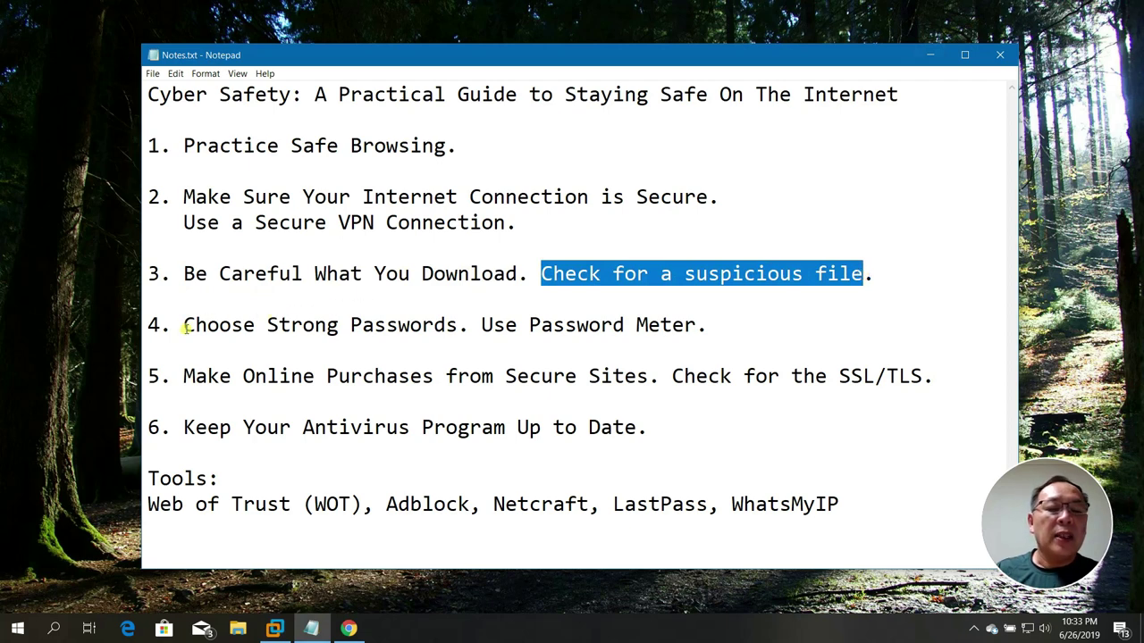
drag(185, 327, 456, 330)
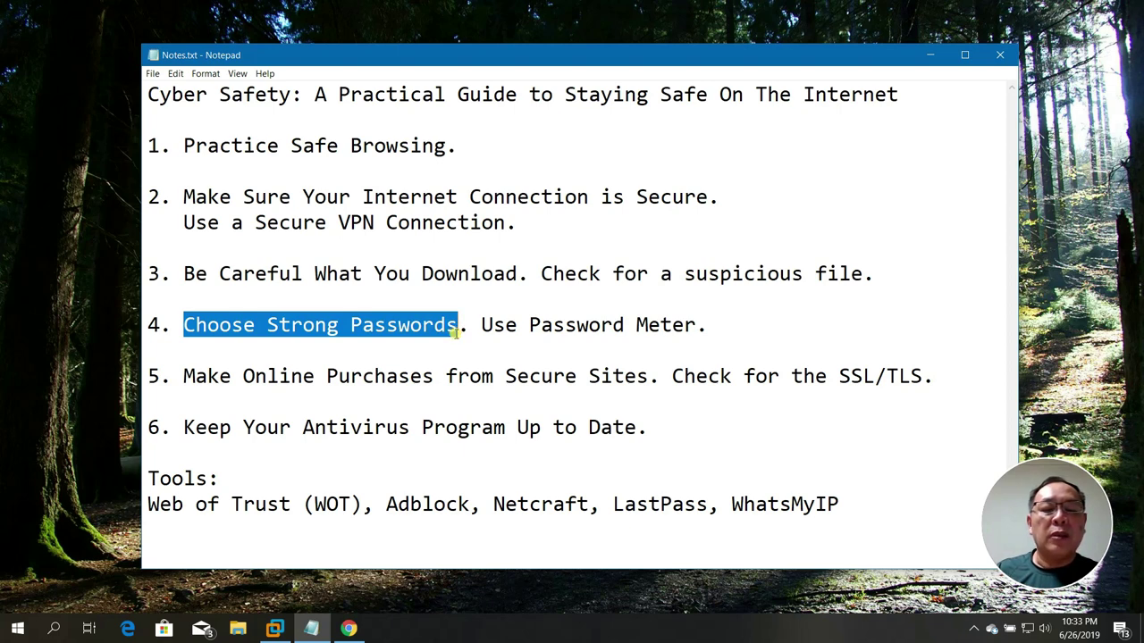
drag(483, 329, 696, 326)
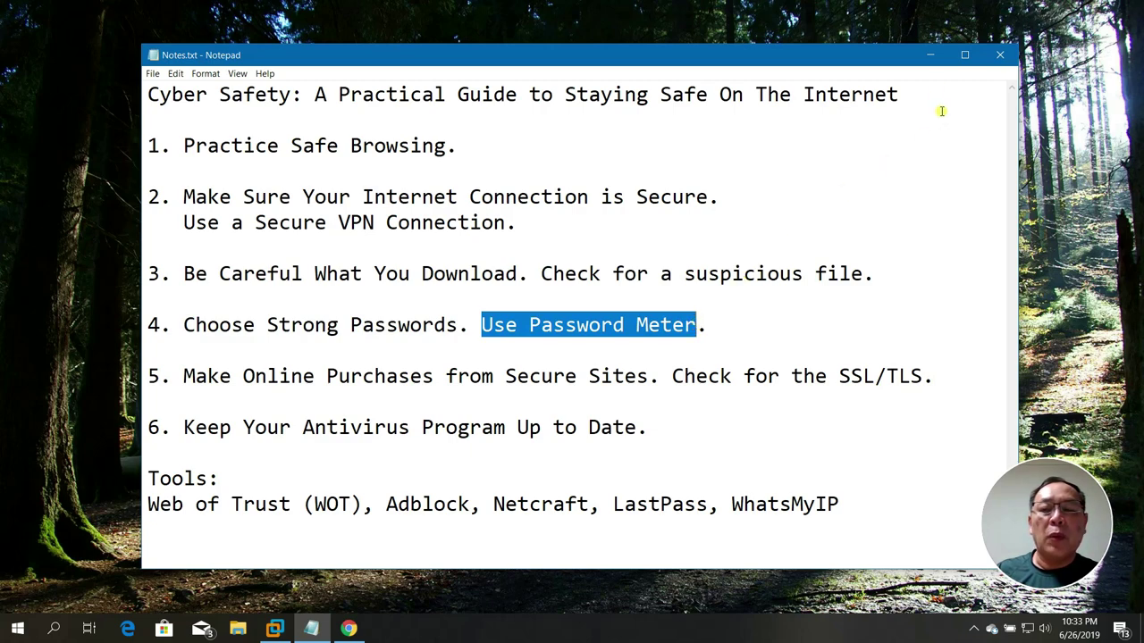
click(931, 56)
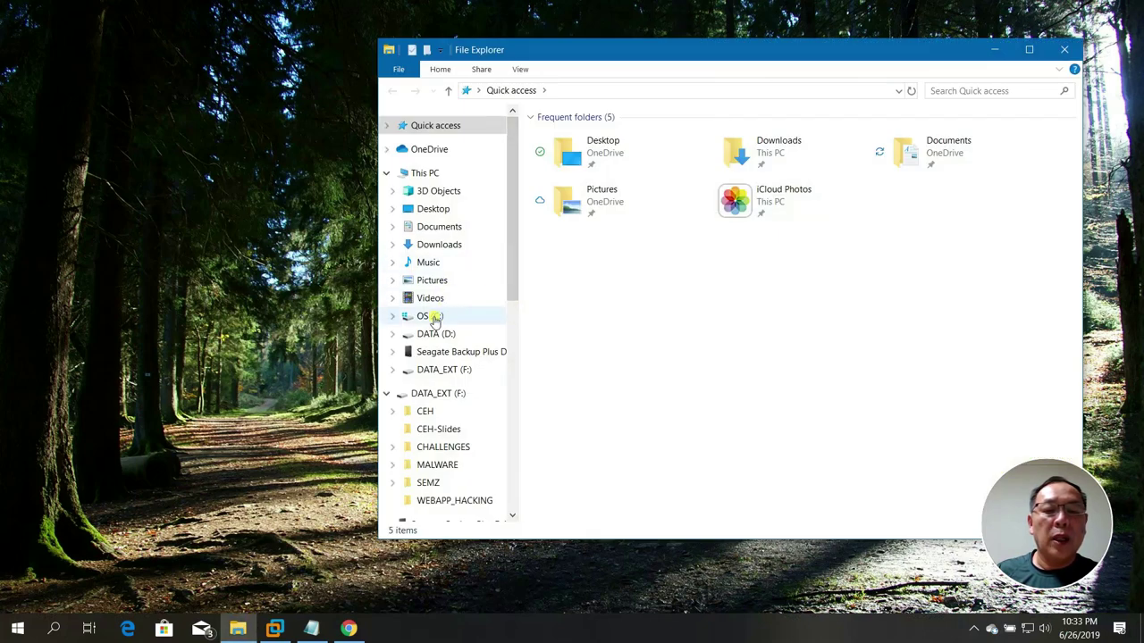
Create a new text document named Test.txt in C:\temp on OS (C:) and open it.
click(433, 320)
double_click(556, 220)
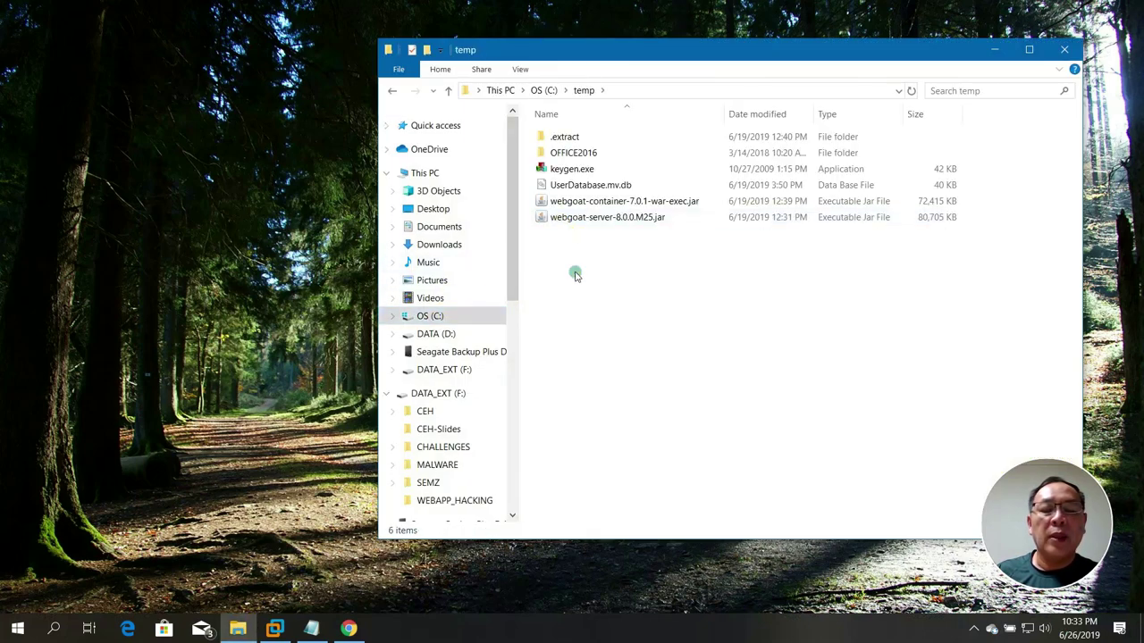
right_click(575, 274)
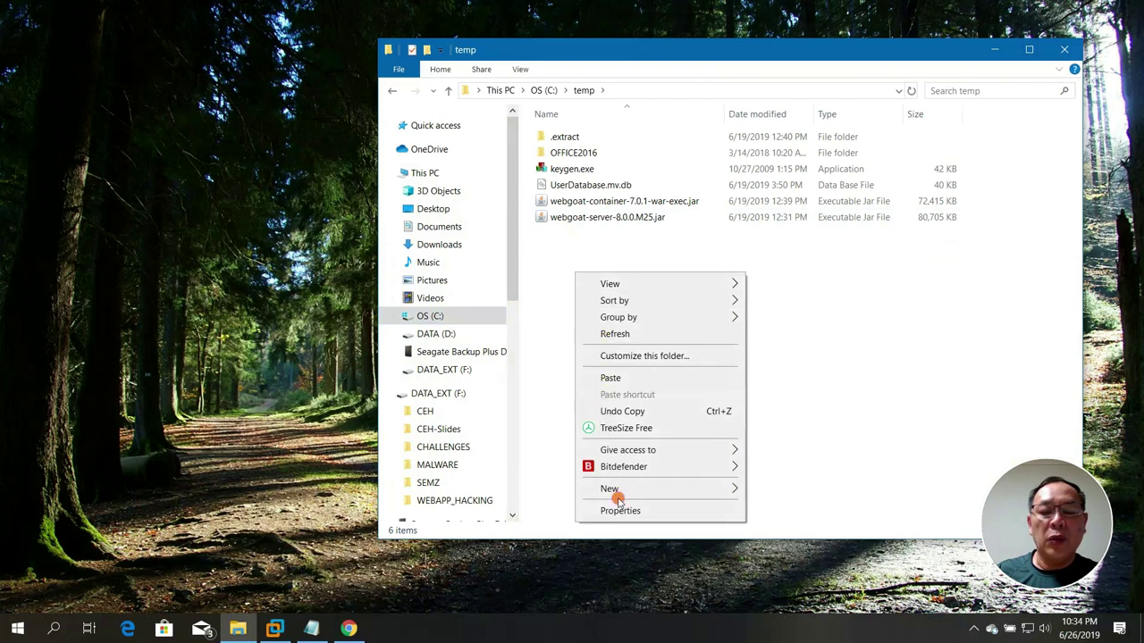
mouse_move(617, 497)
click(786, 435)
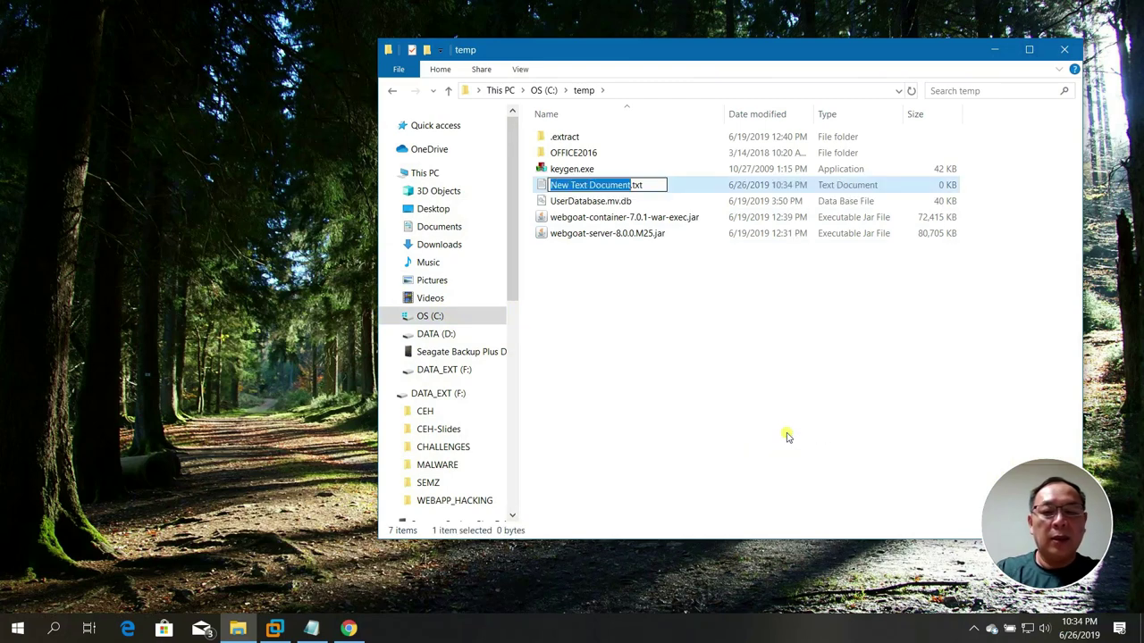
text(Test)
key(Return)
key(Return)
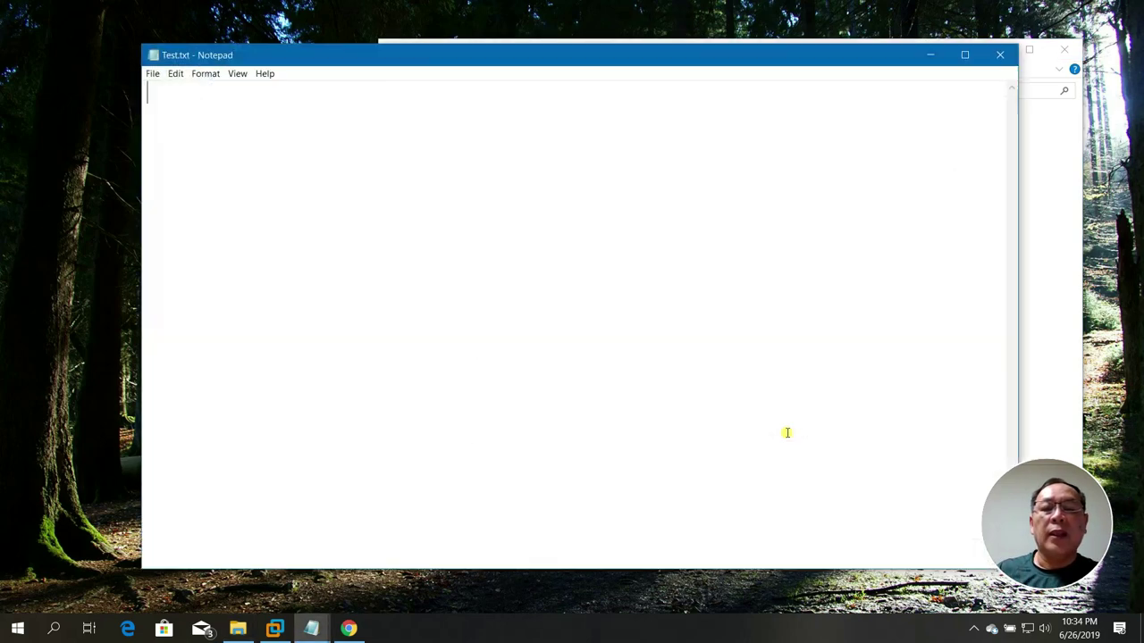
Minimize the File Explorer window so the empty Test.txt in Notepad is in front.
click(1032, 96)
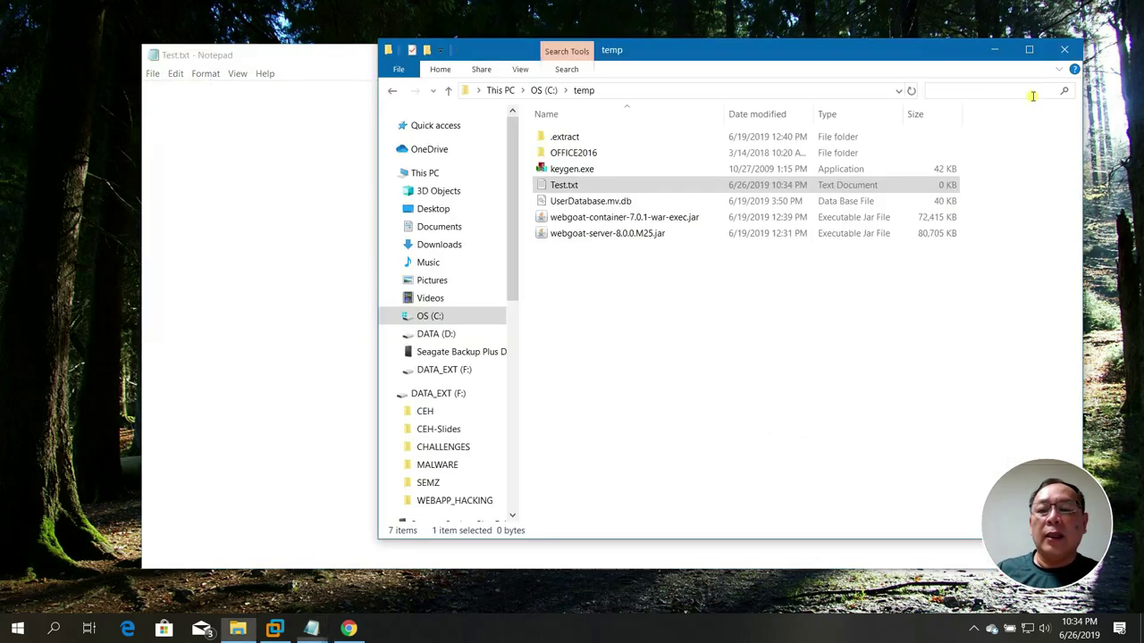
click(994, 49)
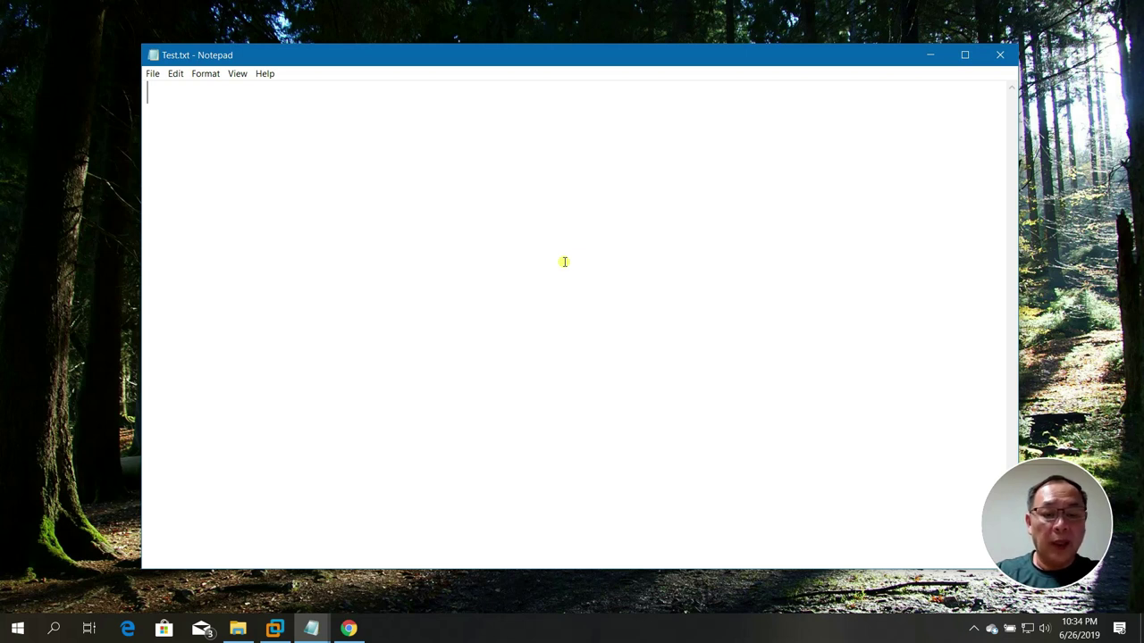
Type three sample password variants on separate lines, then start a new line below them.
text(Pa)
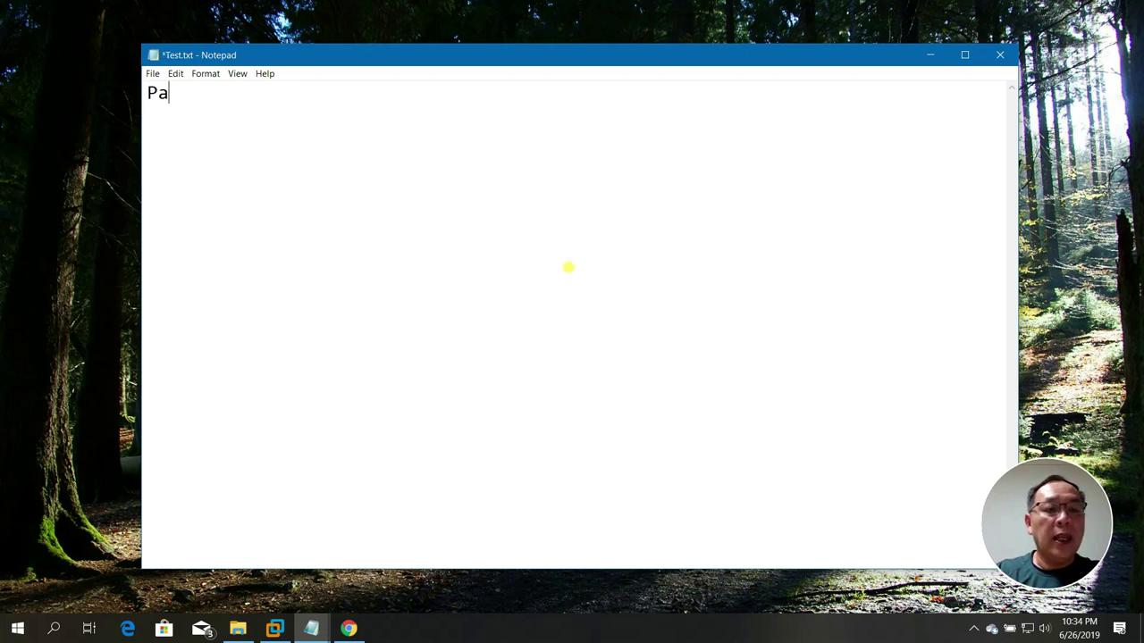
text(55)
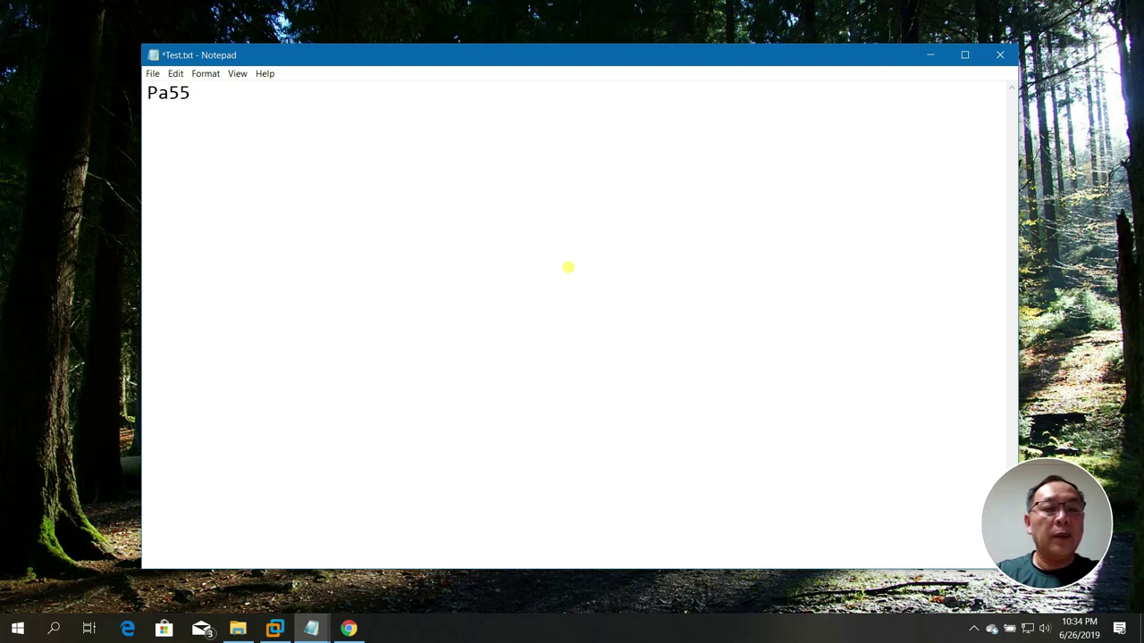
text(w)
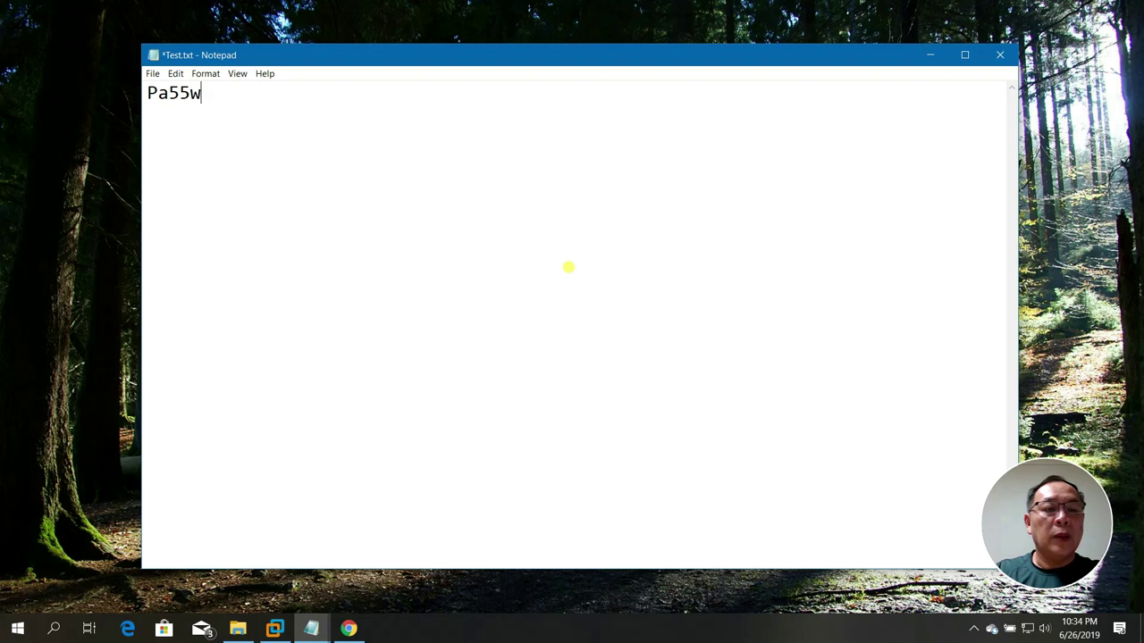
text(.rd)
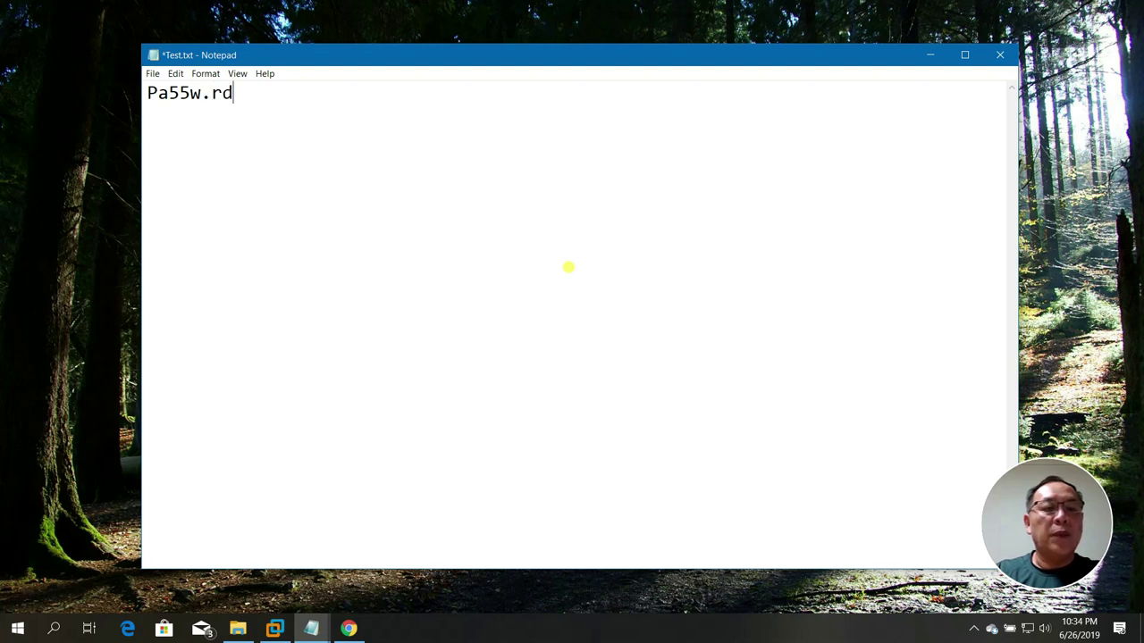
key(Return)
text(Pa$$w0rd)
key(Return)
text(P@)
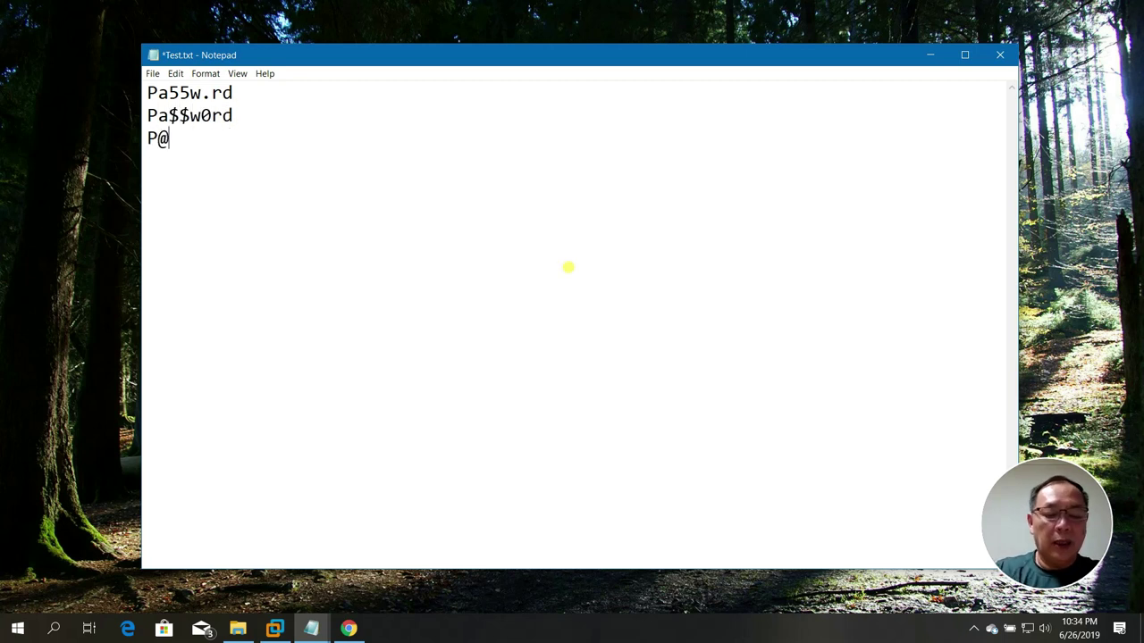
text(ssw0rd)
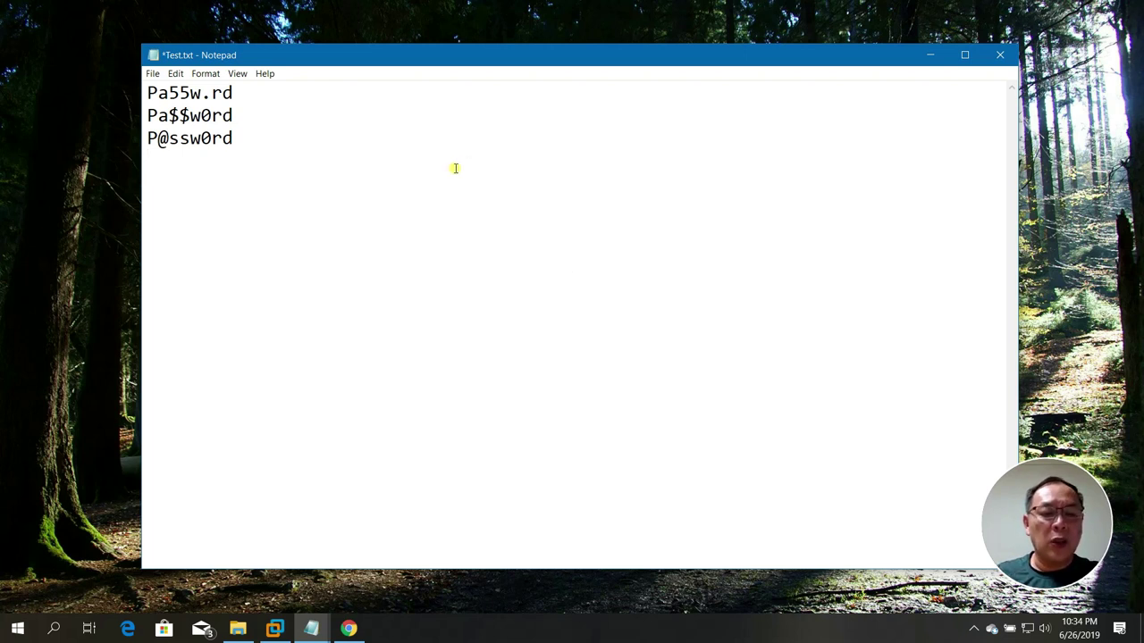
click(355, 169)
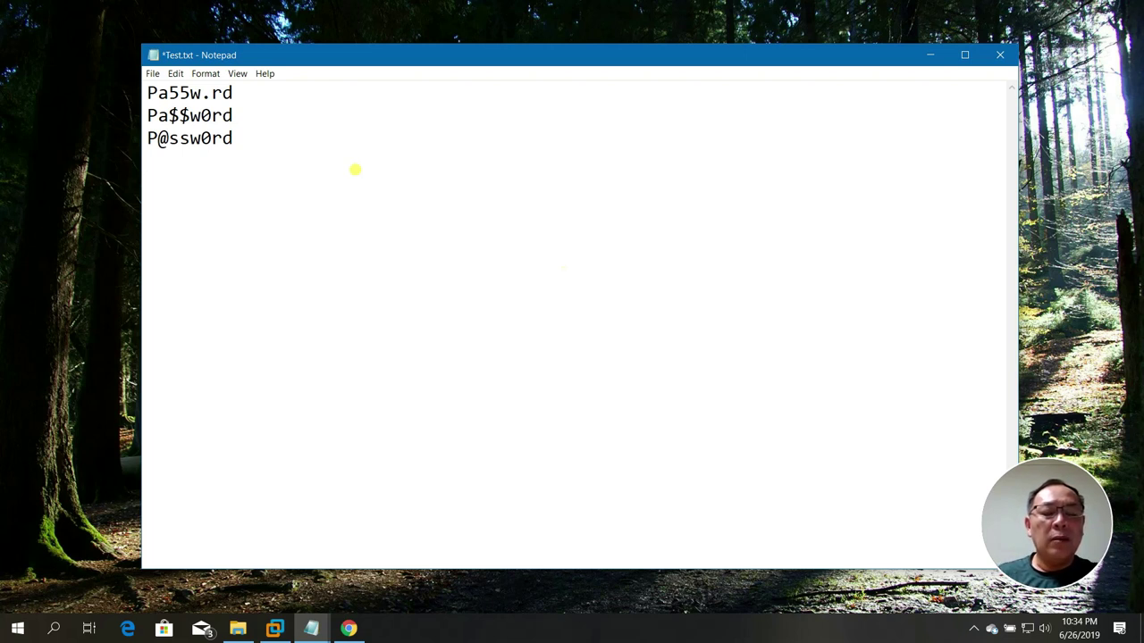
key(Return)
Type a Gmail: line with its Gmail-specific sample password ending in #, then start an FB: line.
text(Gmail)
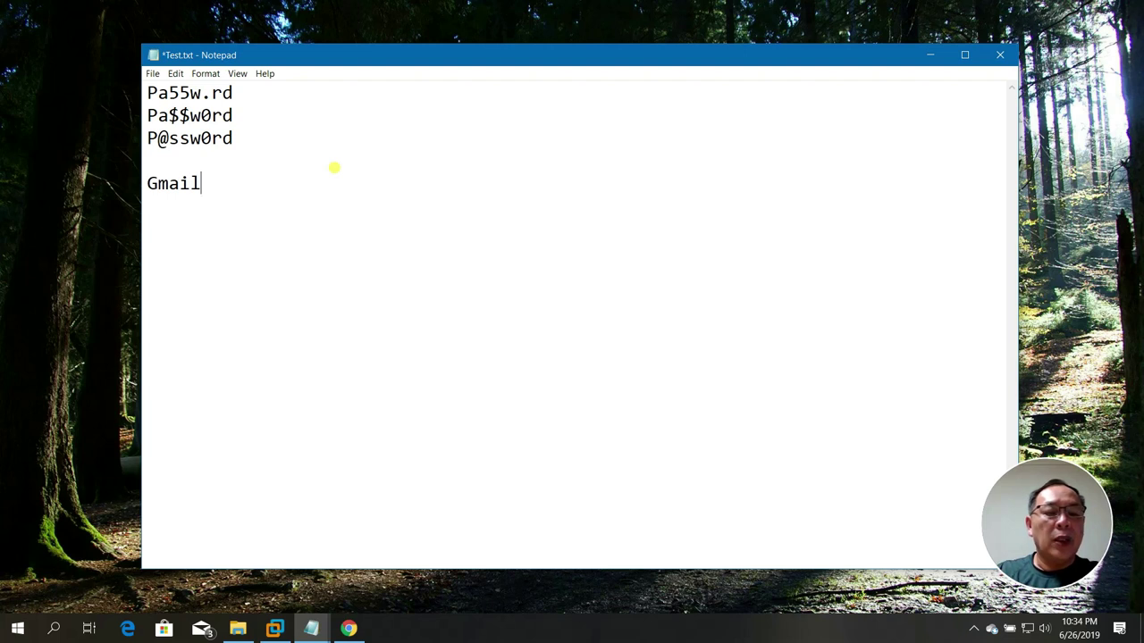
text(: Pa$$)
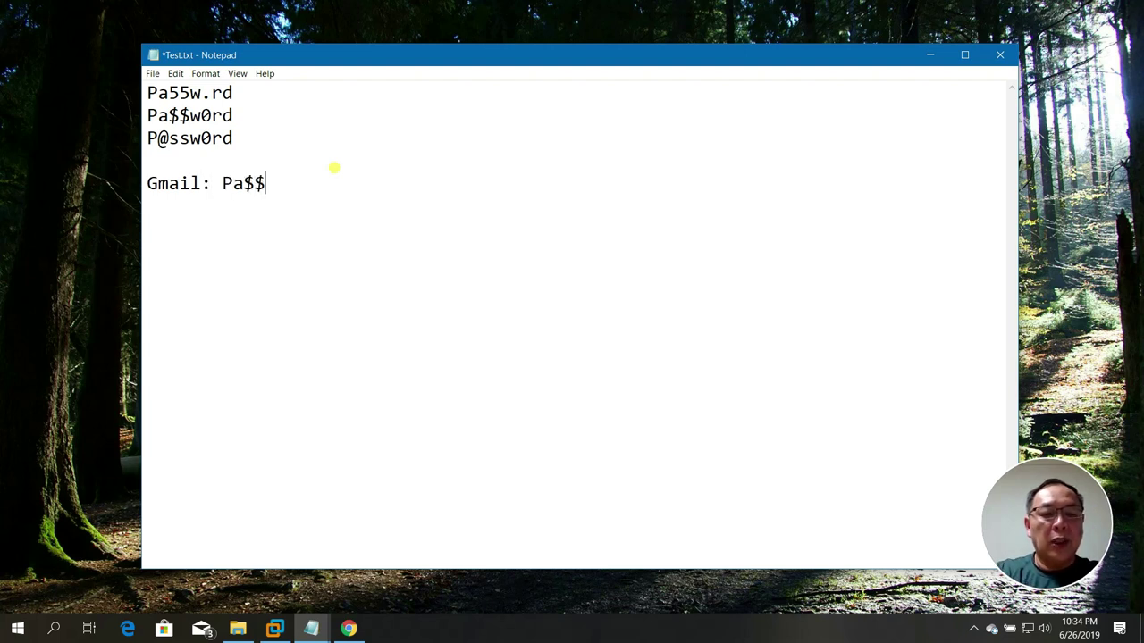
text(w0rd_)
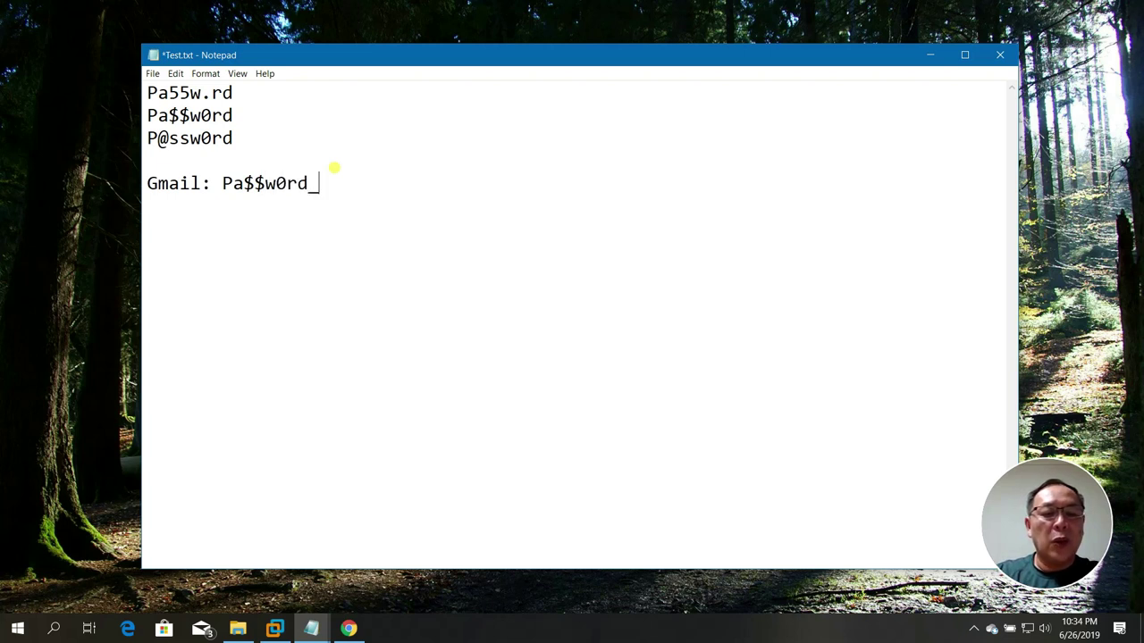
text(gmail)
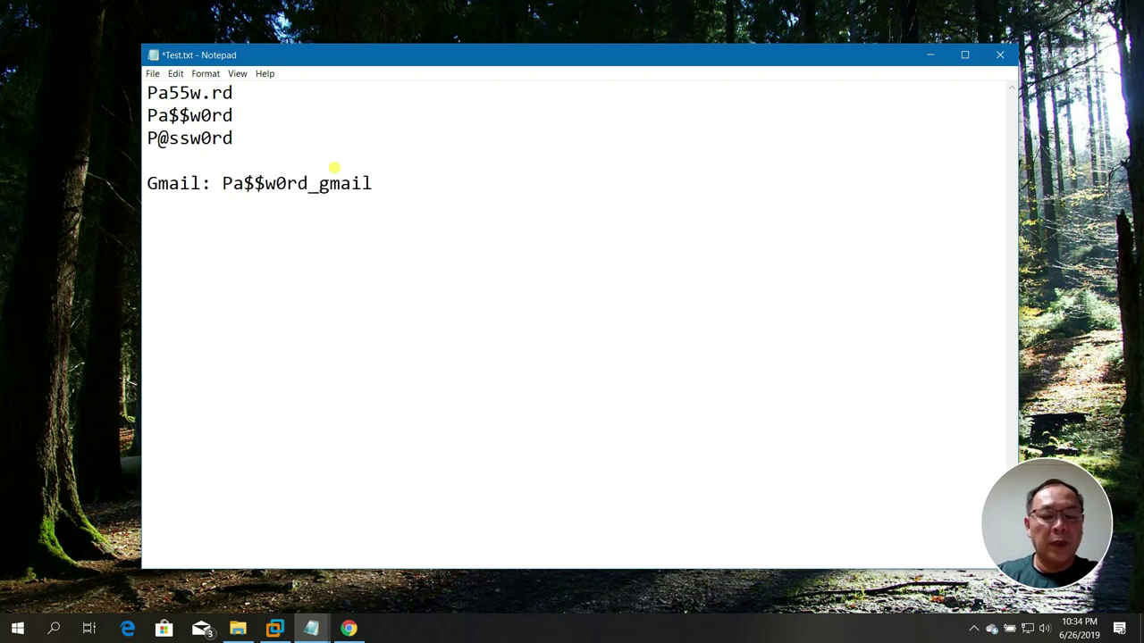
text(_)
key(BackSpace)
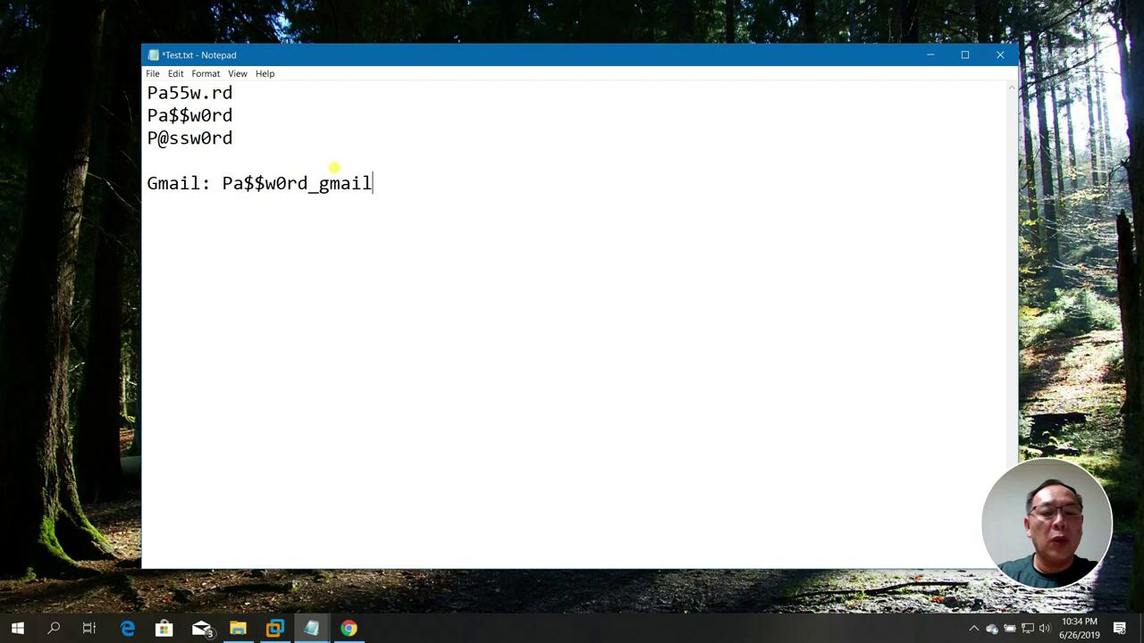
text(#)
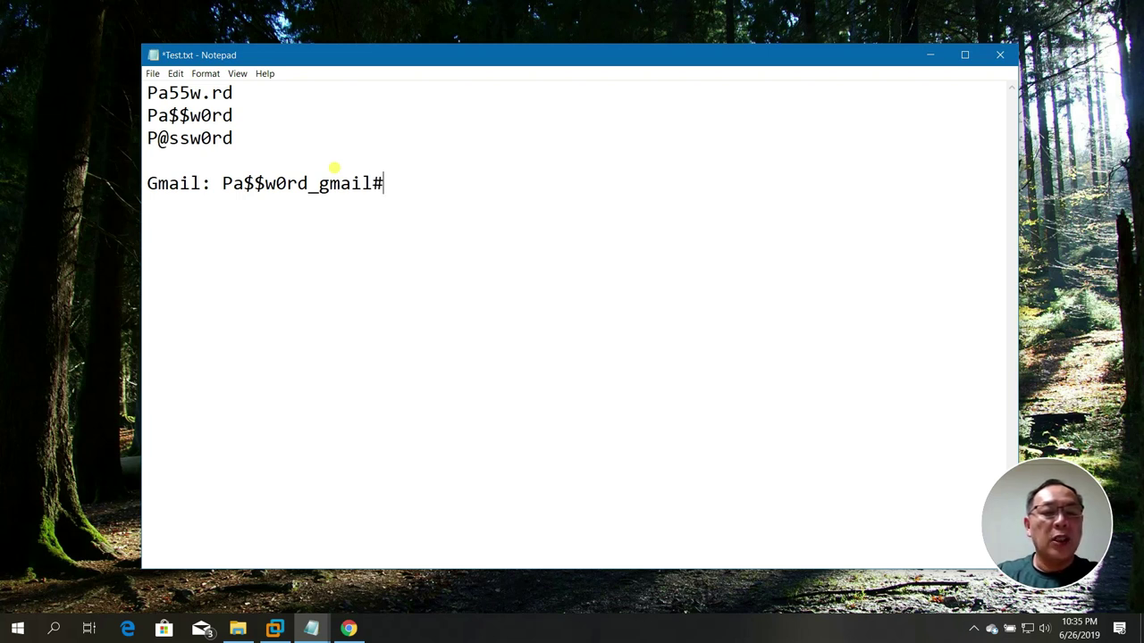
key(Return)
text(FB)
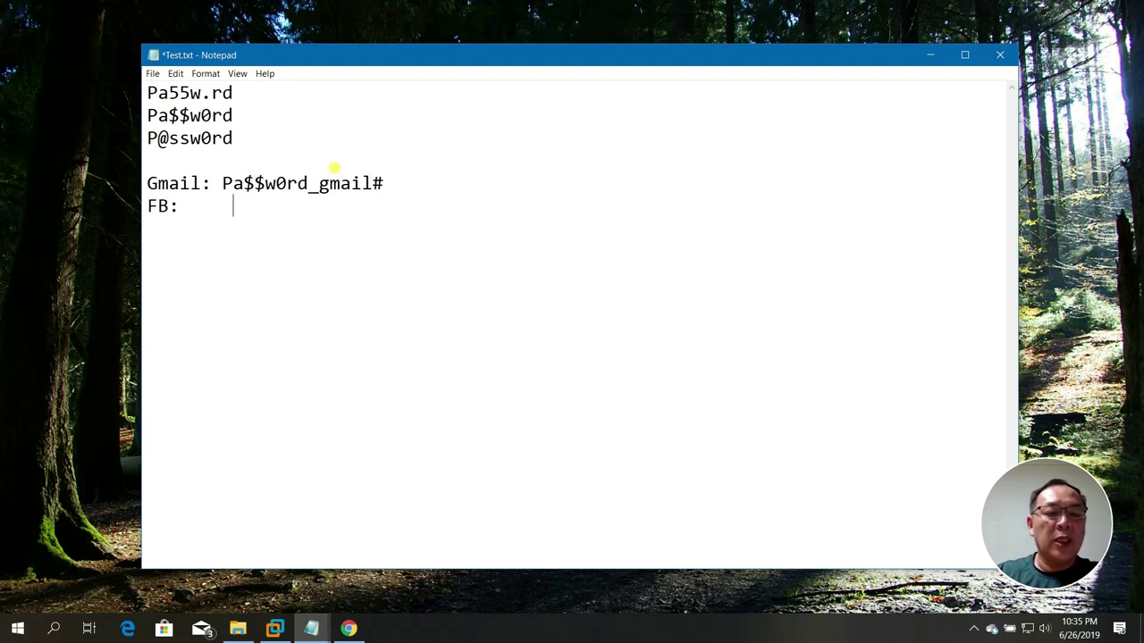
text(:)
Tab-align the Gmail password and type a Facebook-specific sample password after the FB: label.
key(Up)
key(Right)
key(Right)
key(Right)
key(Right)
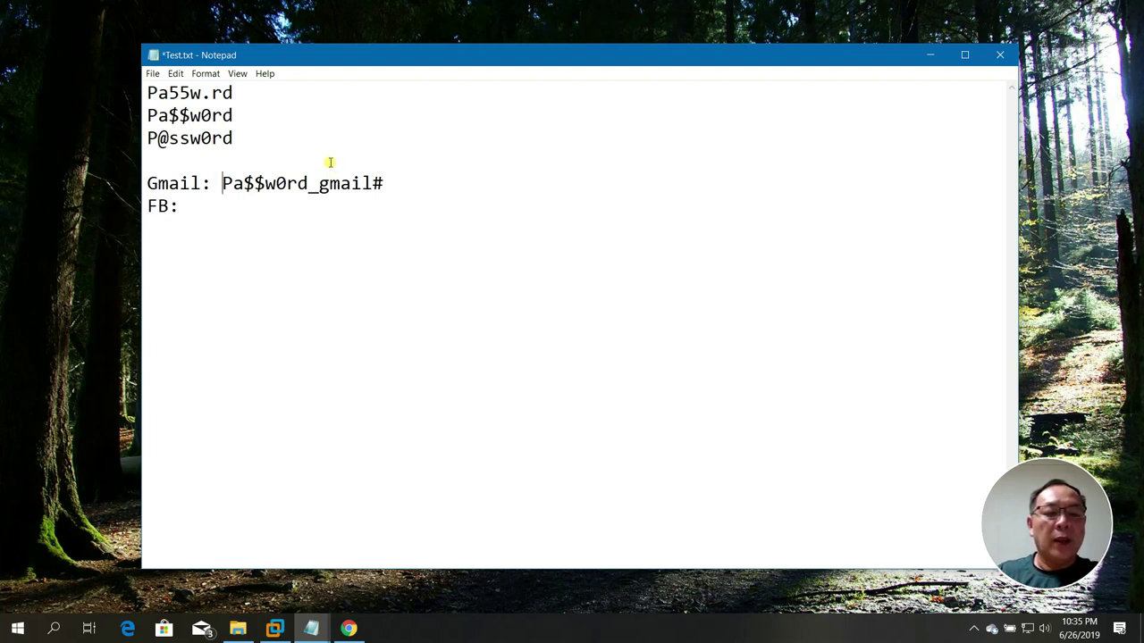
key(Tab)
key(Down)
key(Tab)
text(Pa)
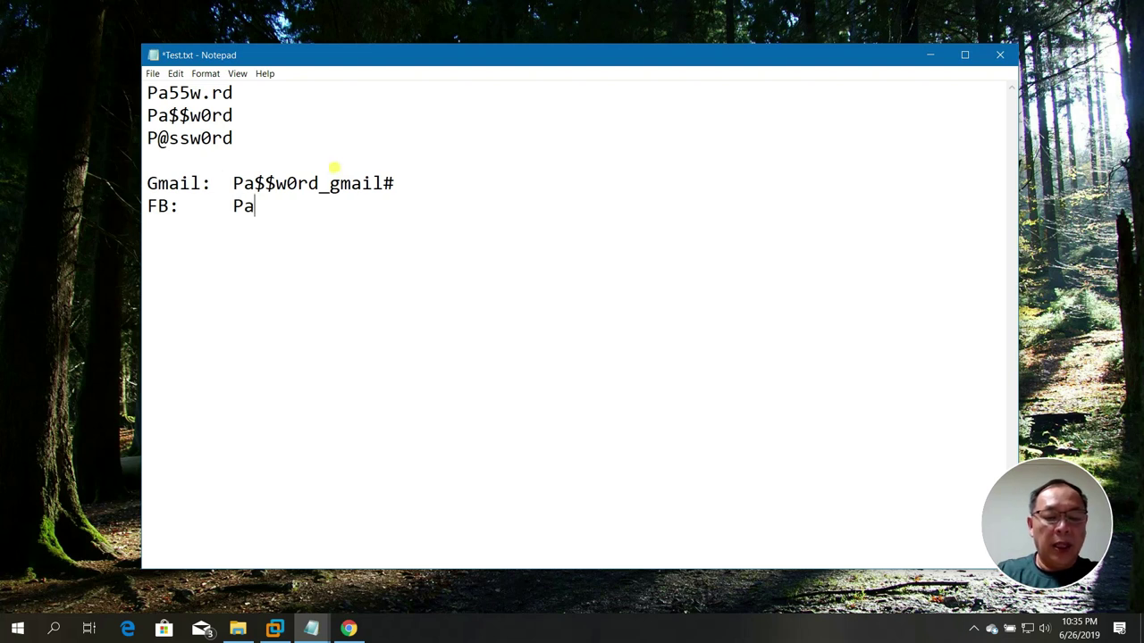
text($$w0rd)
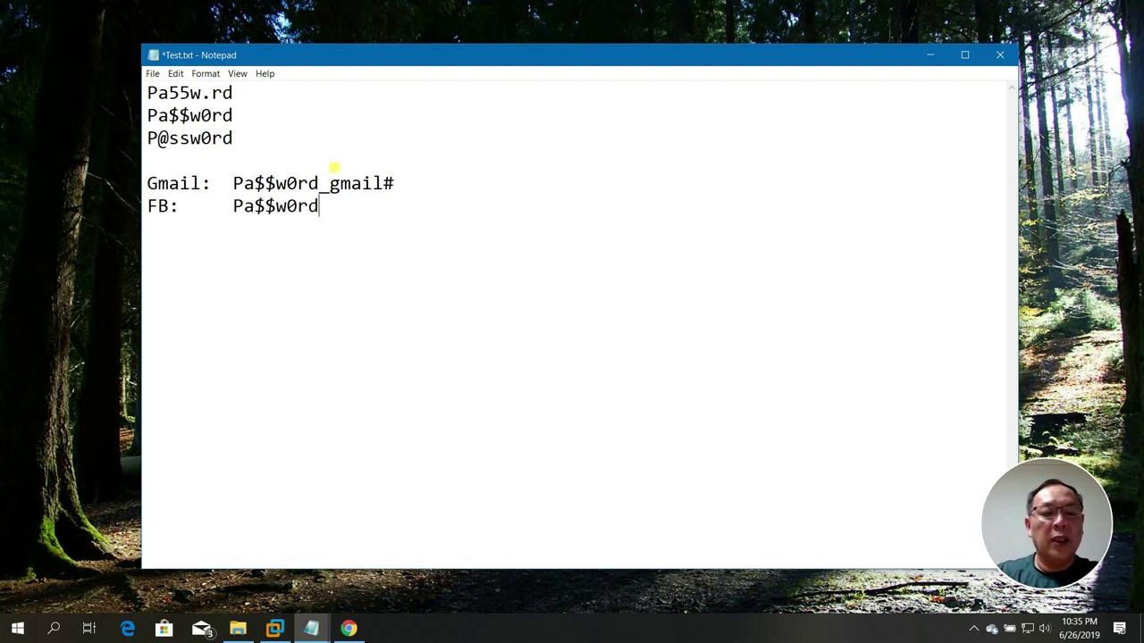
text(_facebook)
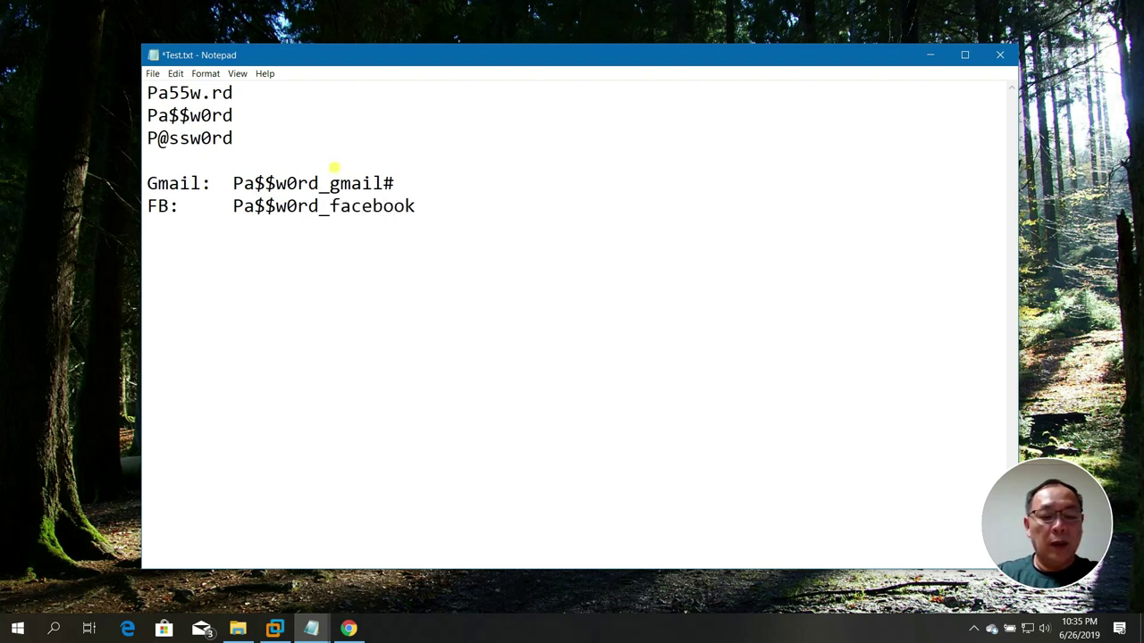
text(!)
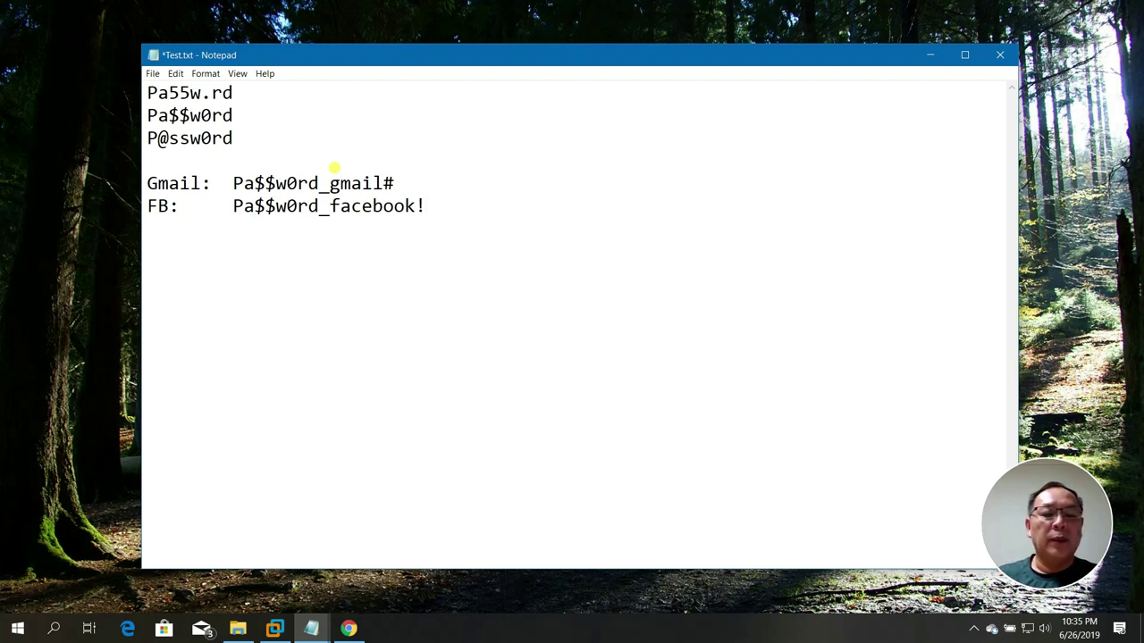
Check the end of the FB line, then type a Windows: label on a new line below it.
key(Up)
key(Right)
key(Right)
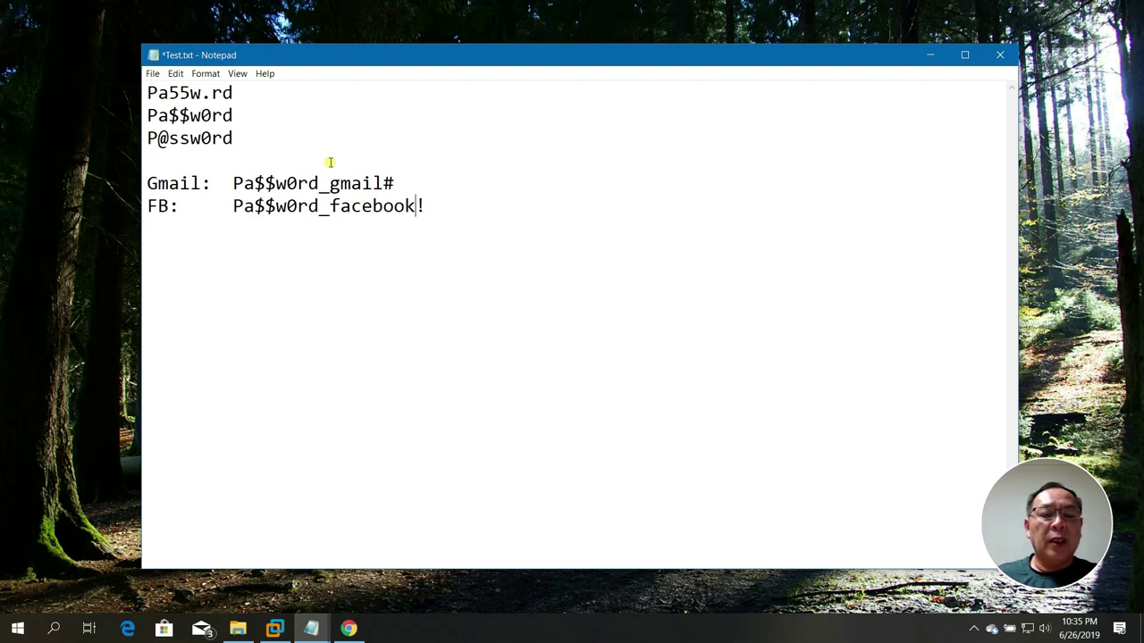
key(Right)
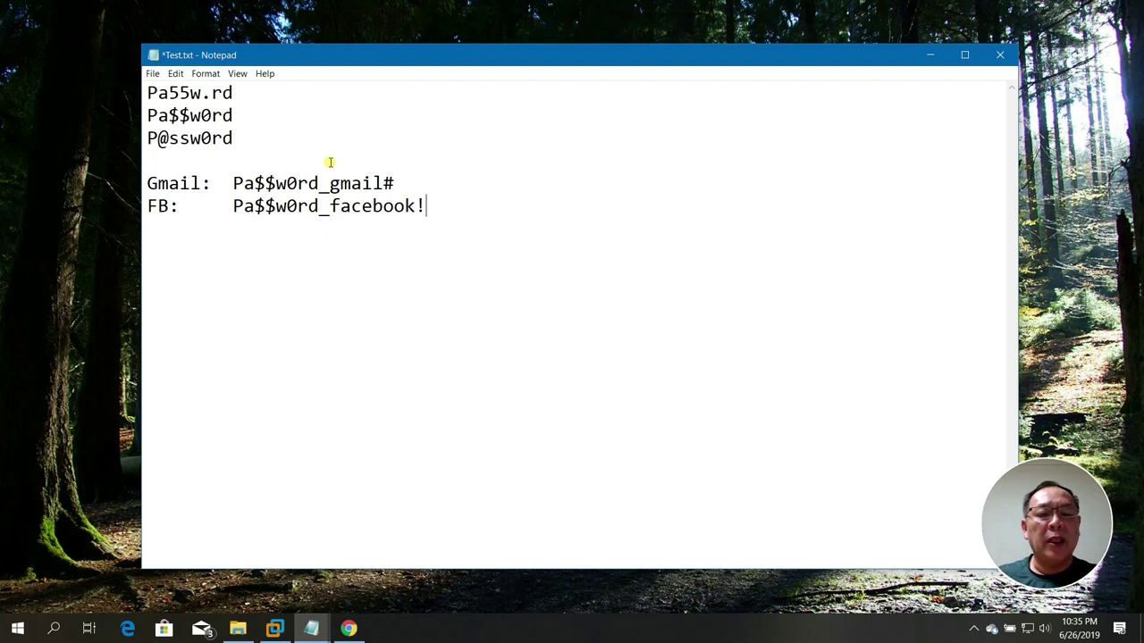
key(shift+Left)
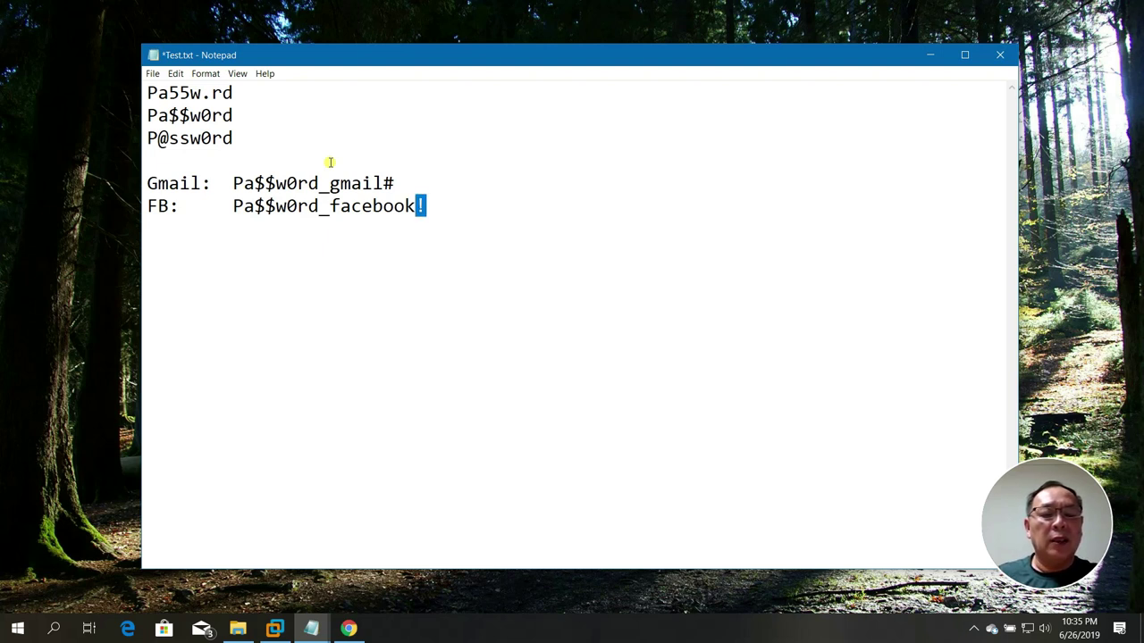
key(Right)
click(330, 162)
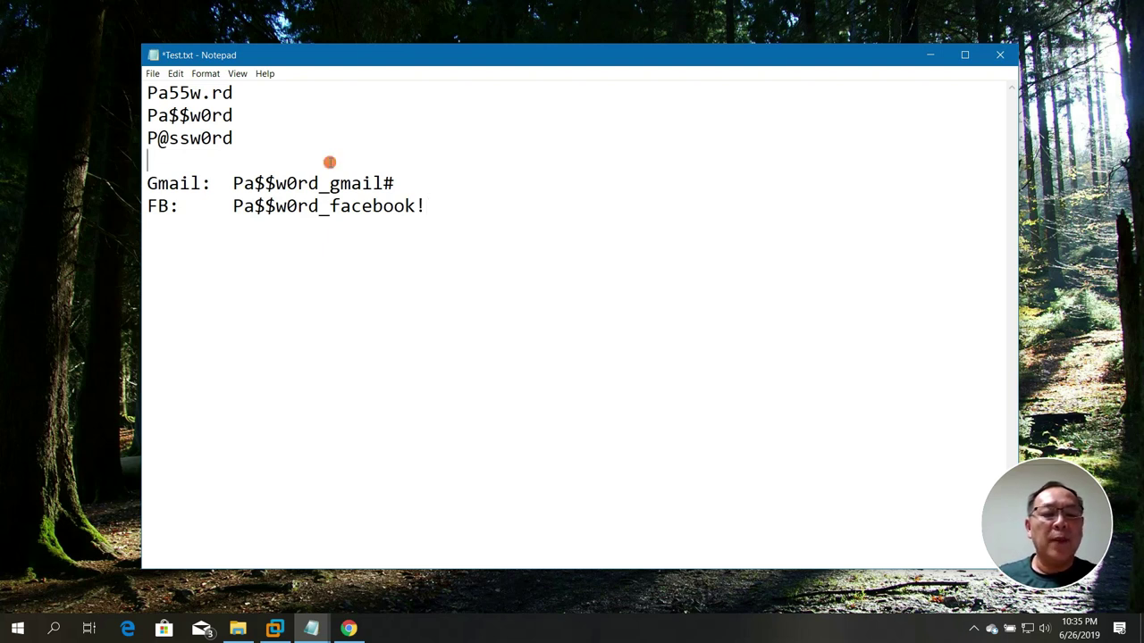
key(Return)
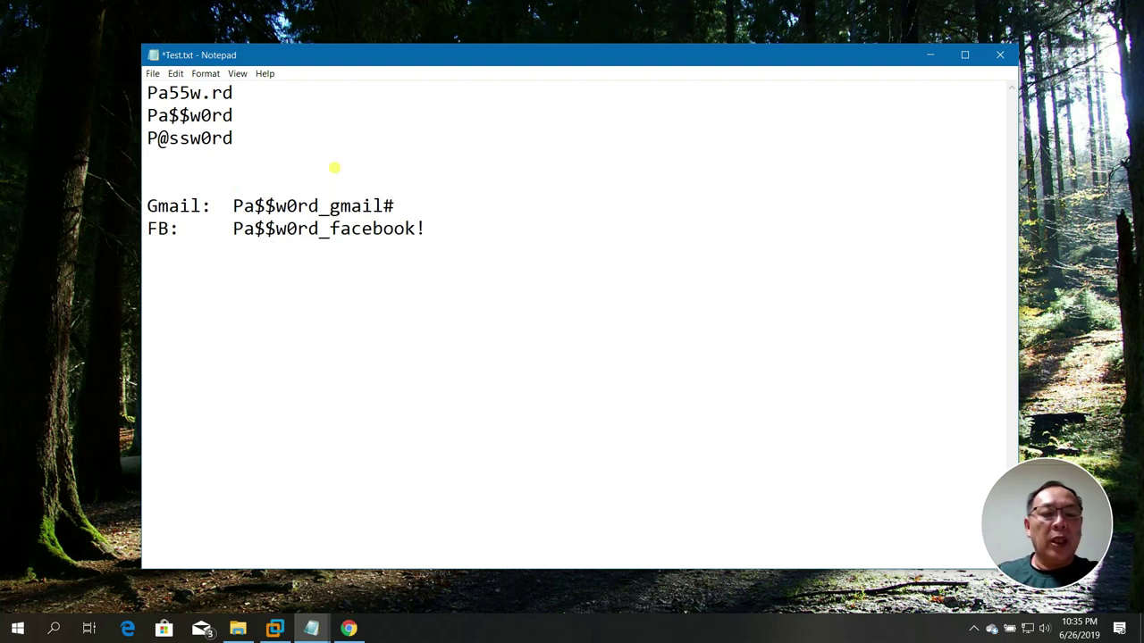
key(BackSpace)
key(Down)
key(Down)
key(Right)
key(Right)
key(Right)
key(Right)
key(Right)
key(Right)
key(Right)
key(Right)
key(Right)
key(Right)
key(Right)
key(Right)
key(Right)
key(Right)
key(Right)
key(Right)
key(Right)
key(Right)
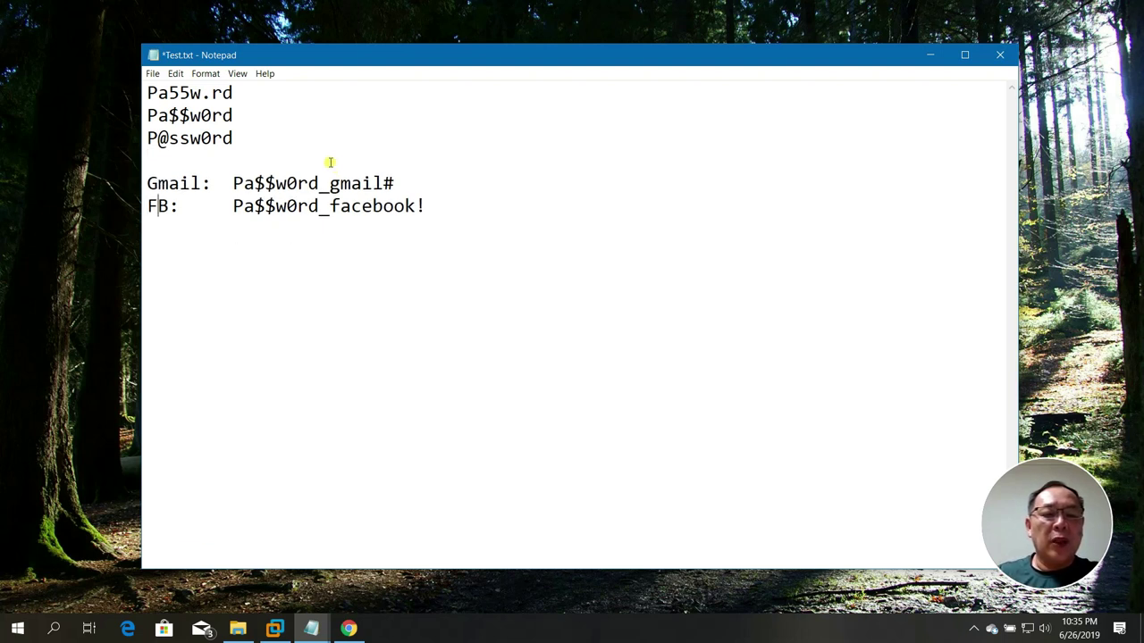
key(Right)
key(Right)
key(Right)
key(Right)
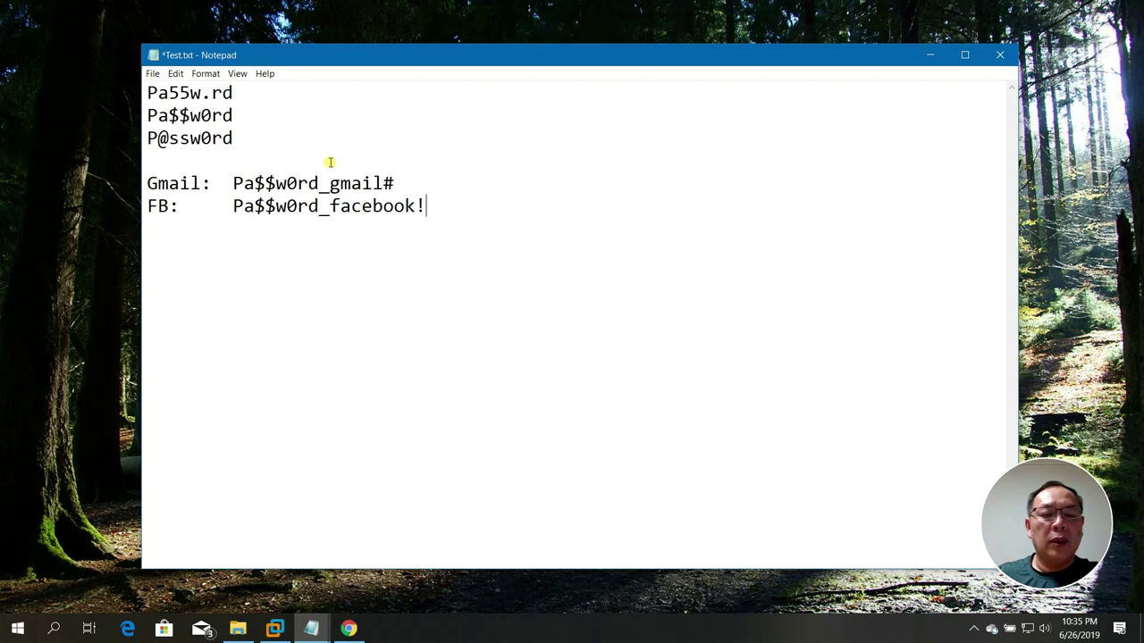
key(Return)
text(Windows:)
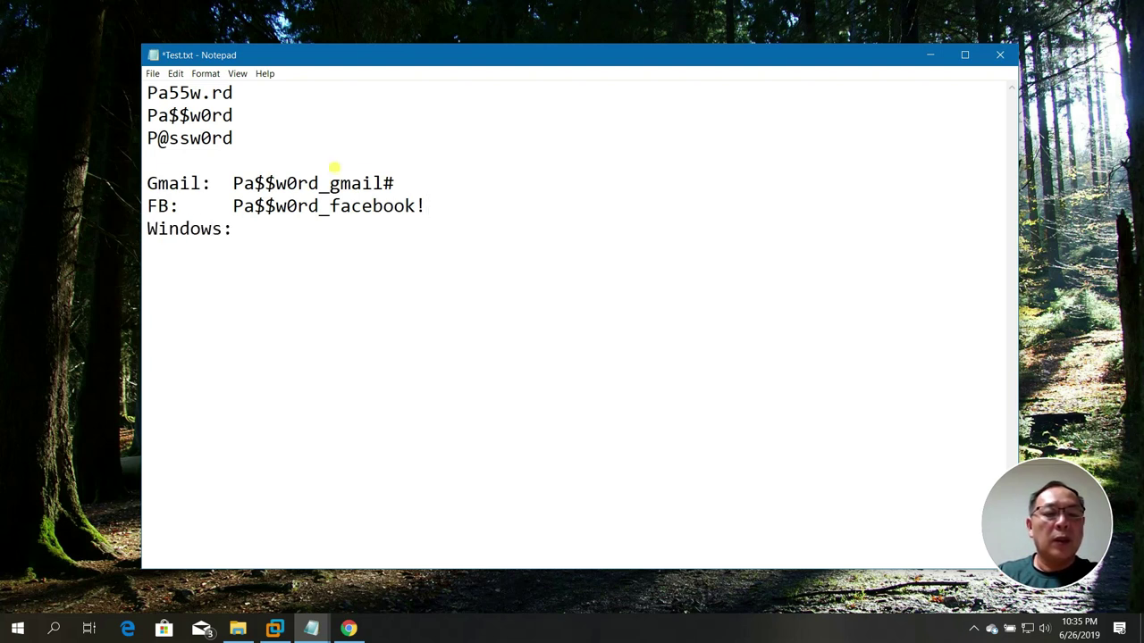
Change the label to Win10:, add a tab-aligned Windows sample password, fix its typo, and save Test.txt.
key(BackSpace)
key(BackSpace)
key(BackSpace)
key(BackSpace)
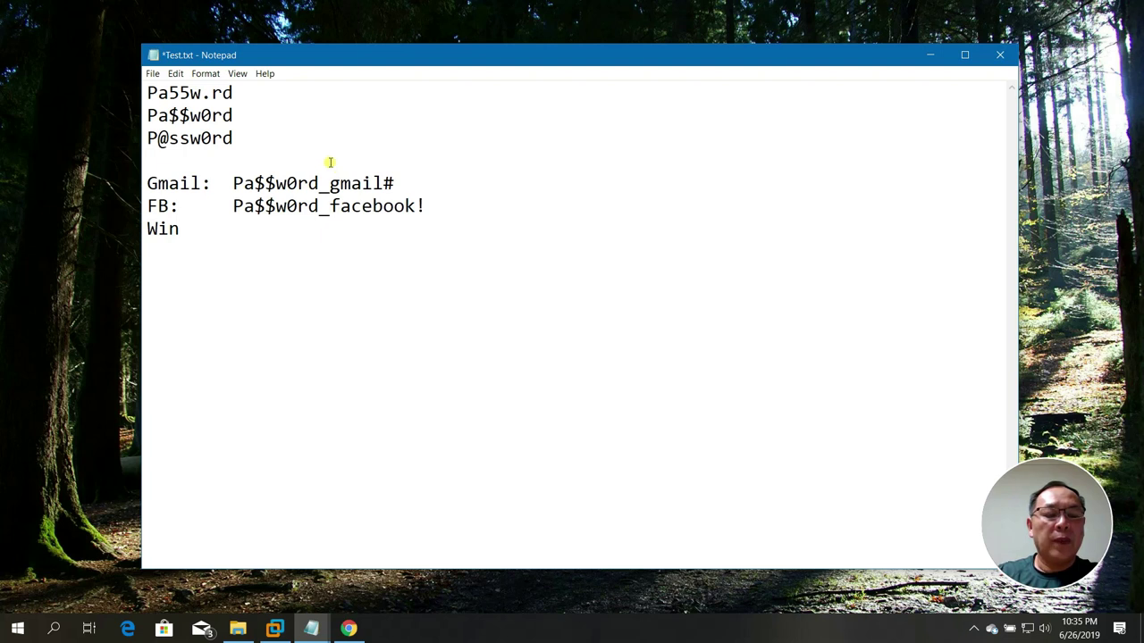
text(10)
key(Tab)
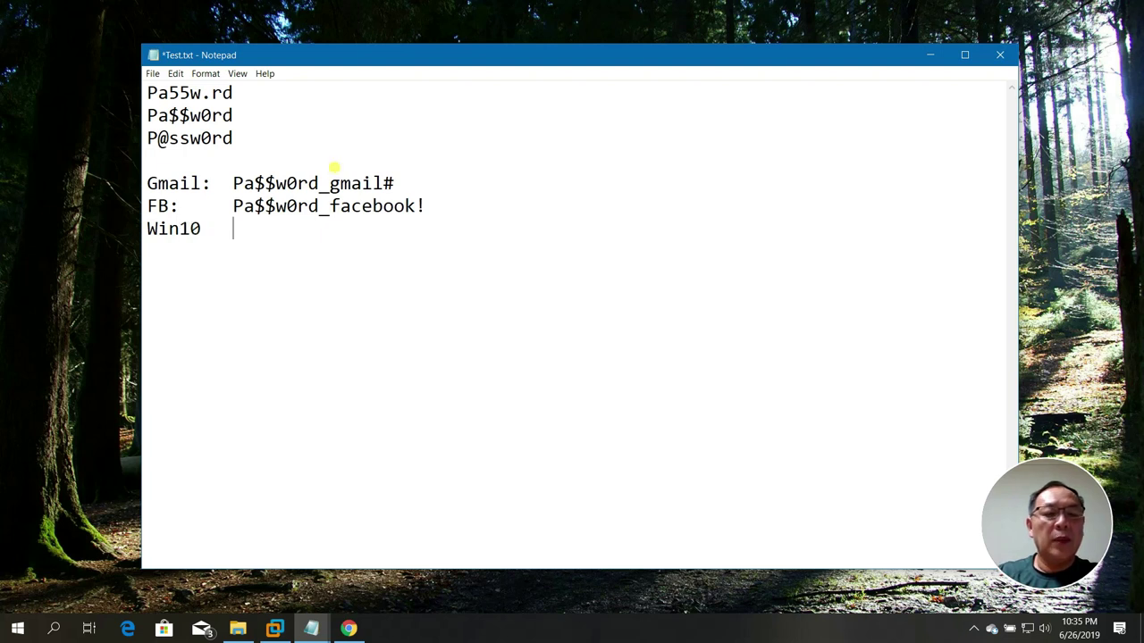
text(:)
key(Tab)
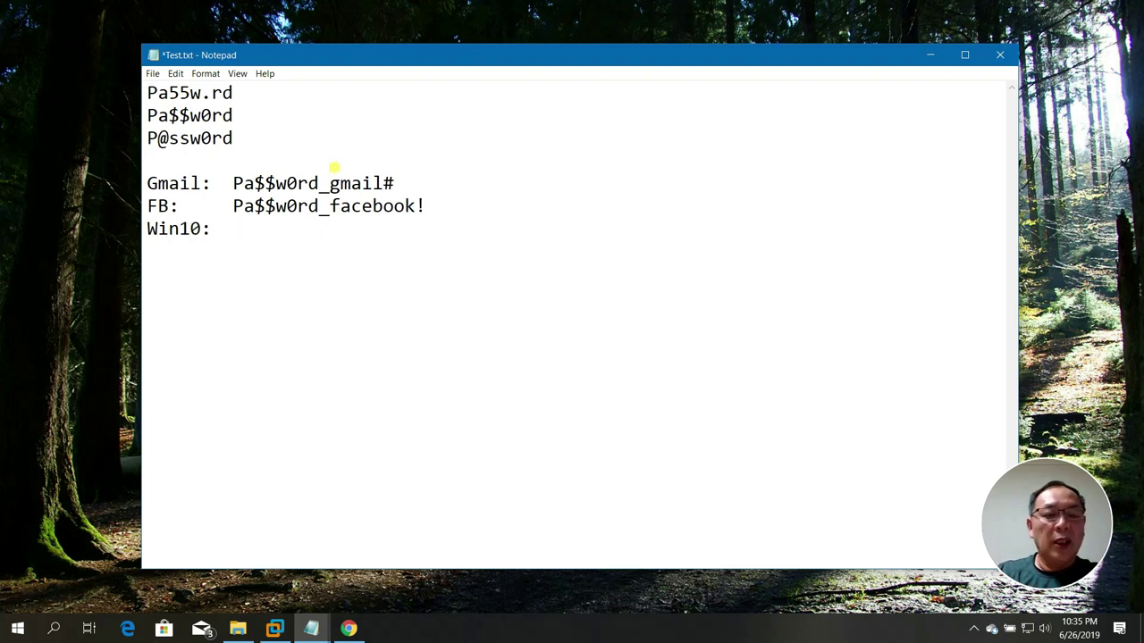
text(Pa)
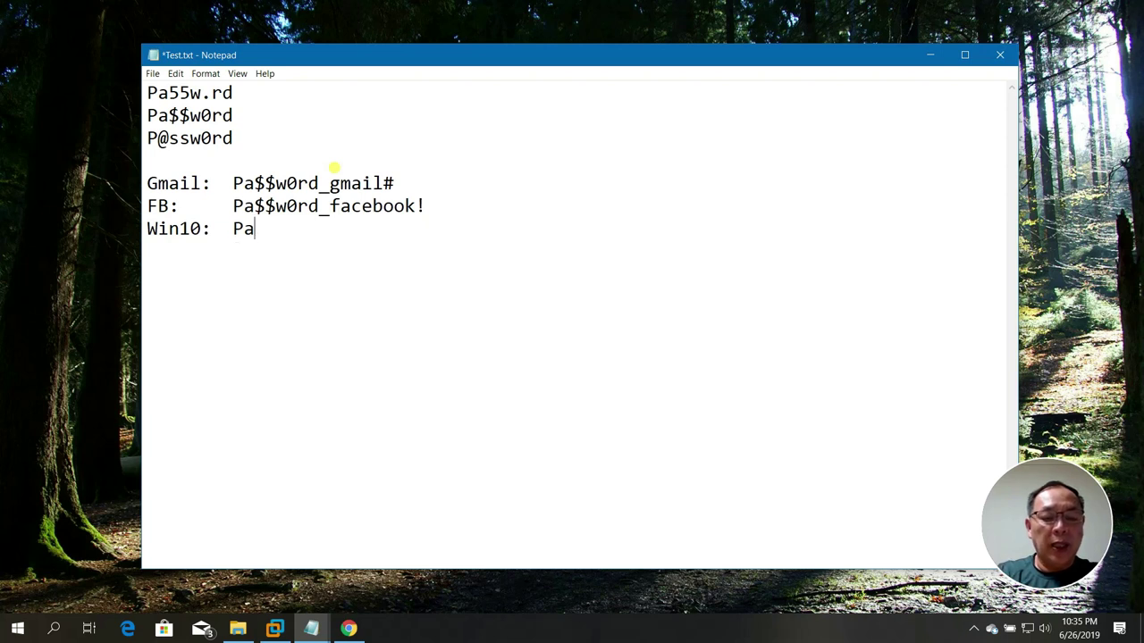
text($$w0rd_)
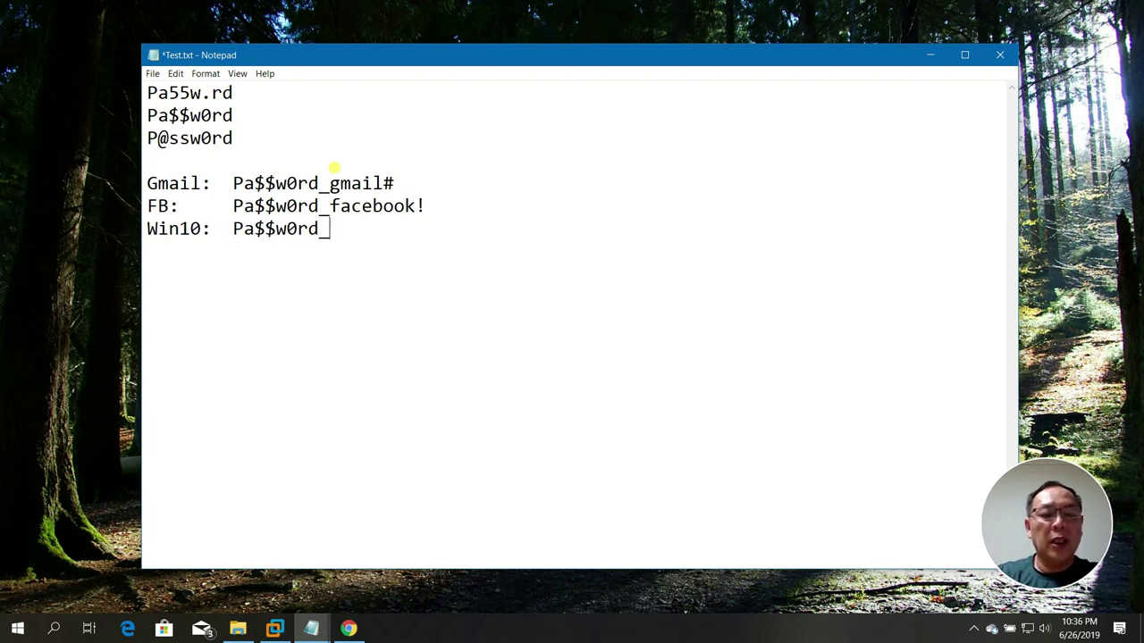
text(Win)
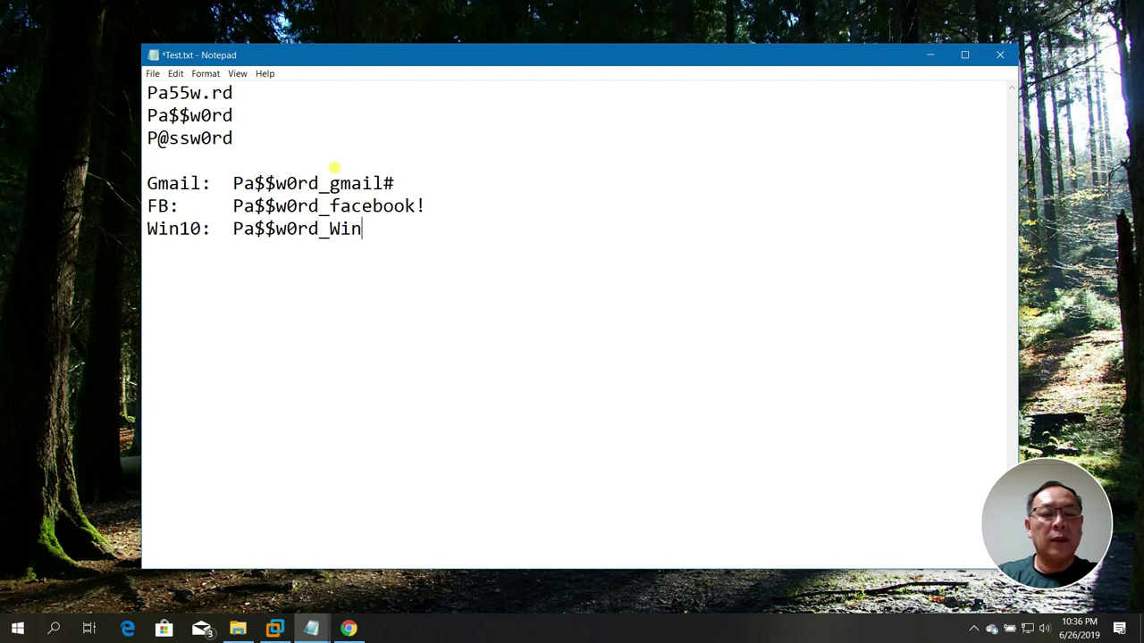
key(BackSpace)
key(BackSpace)
text(1n)
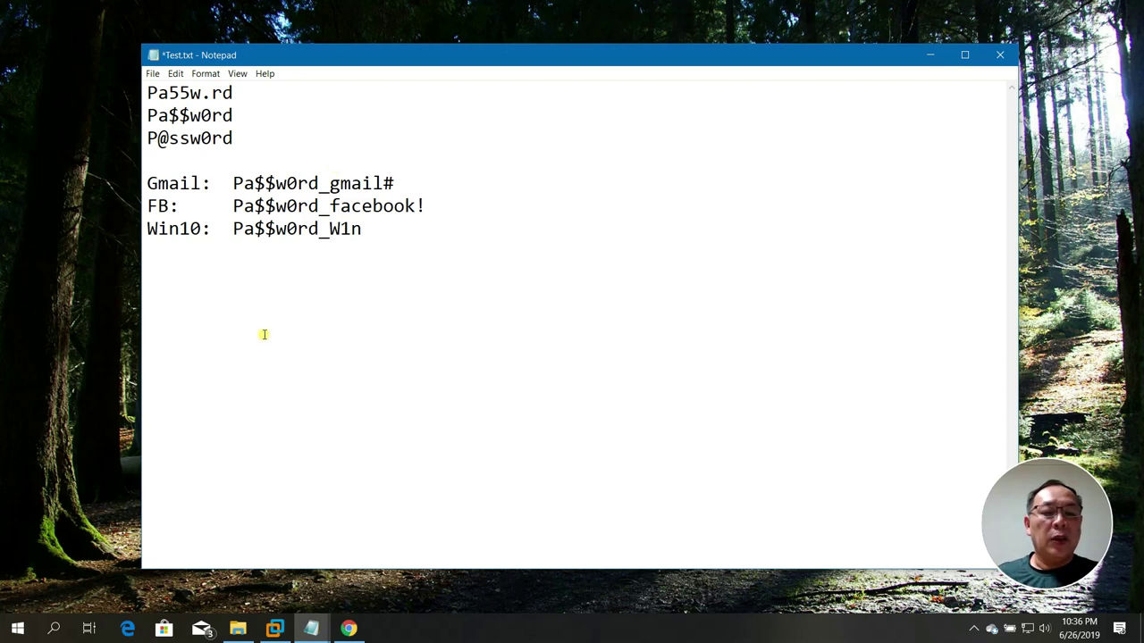
key(alt+f)
Save Test.txt, then load The Password Meter in Chrome by entering 'passwordmeter' in the address bar.
key(s)
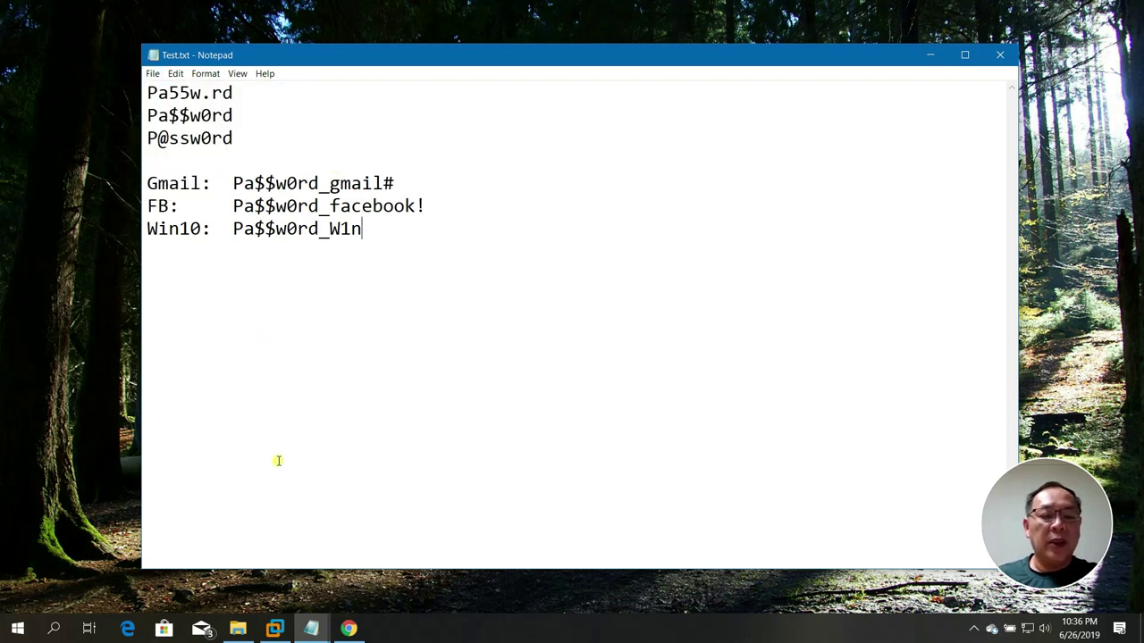
click(348, 629)
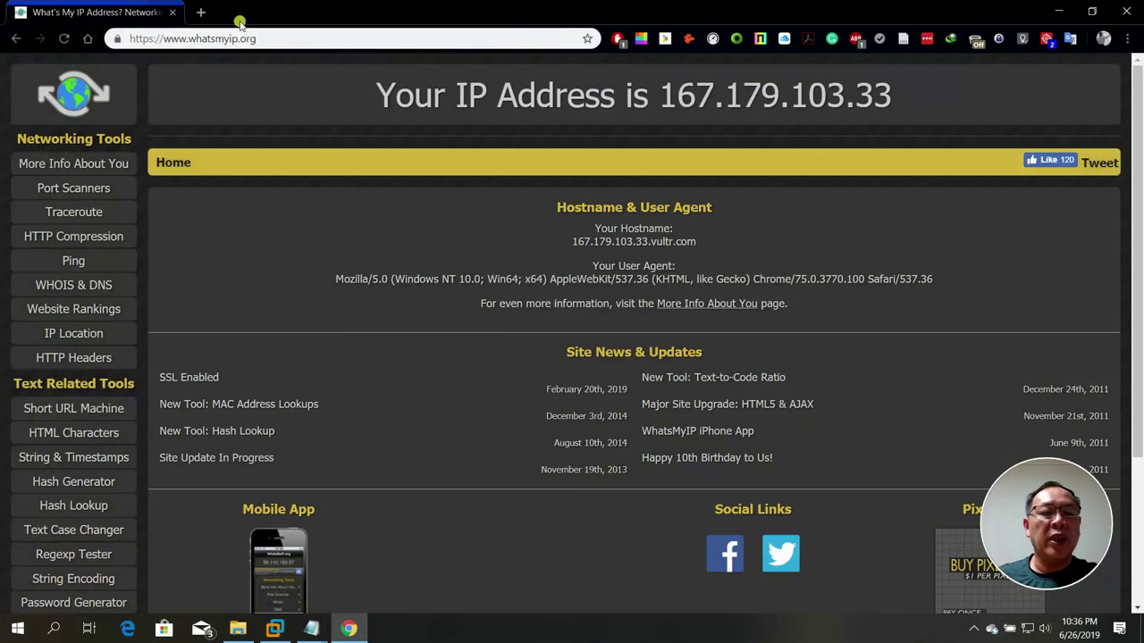
click(229, 40)
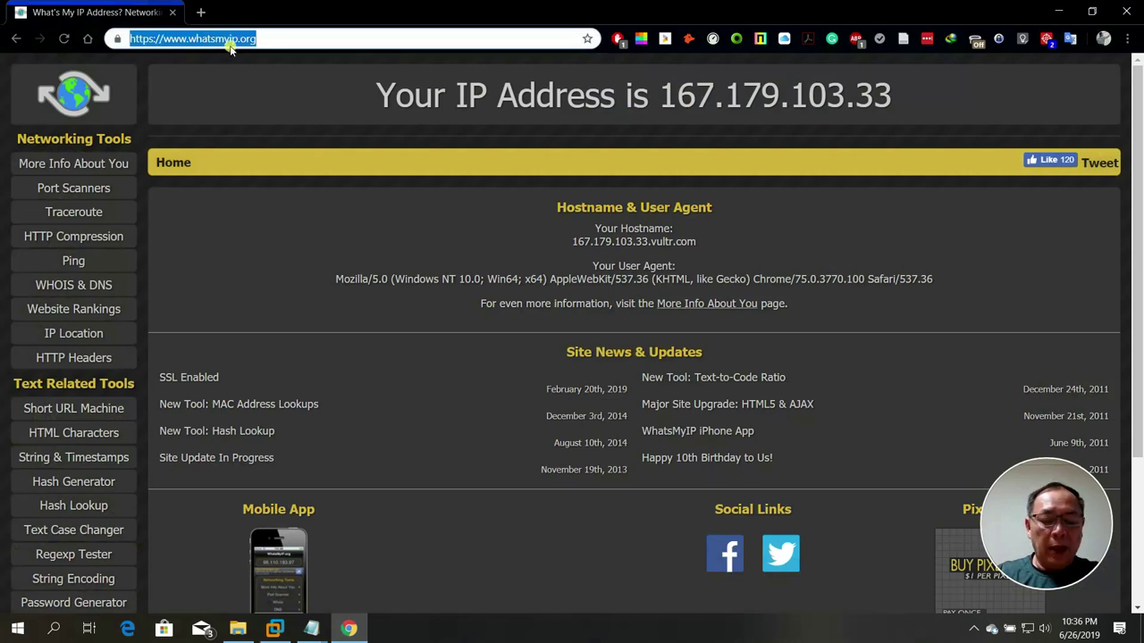
text(m)
key(BackSpace)
text(pa)
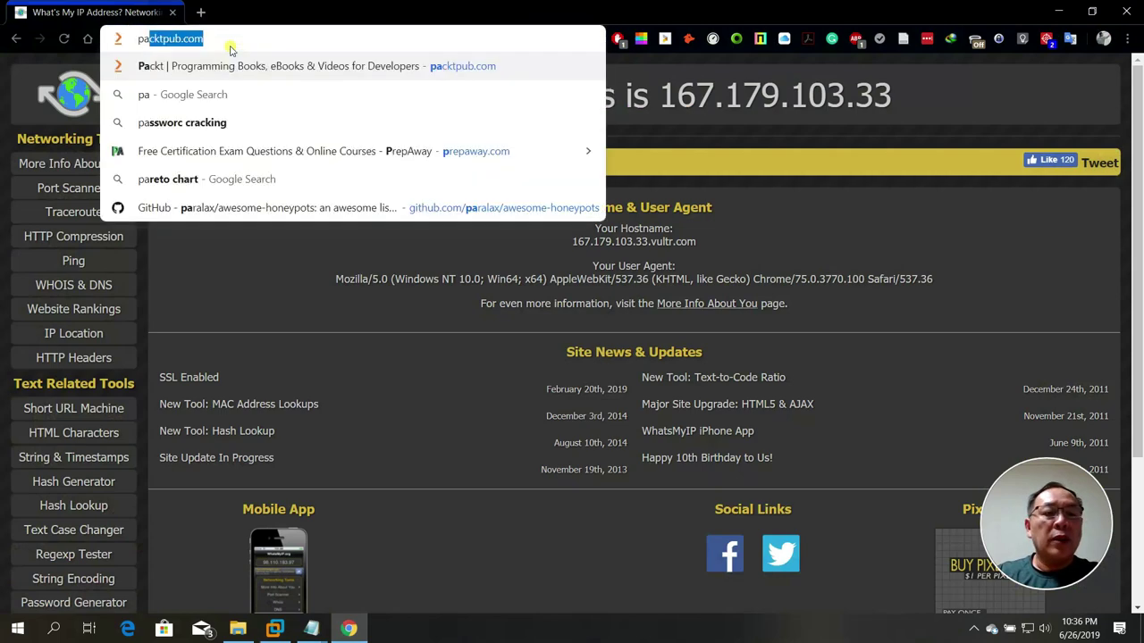
text(sswordmeter)
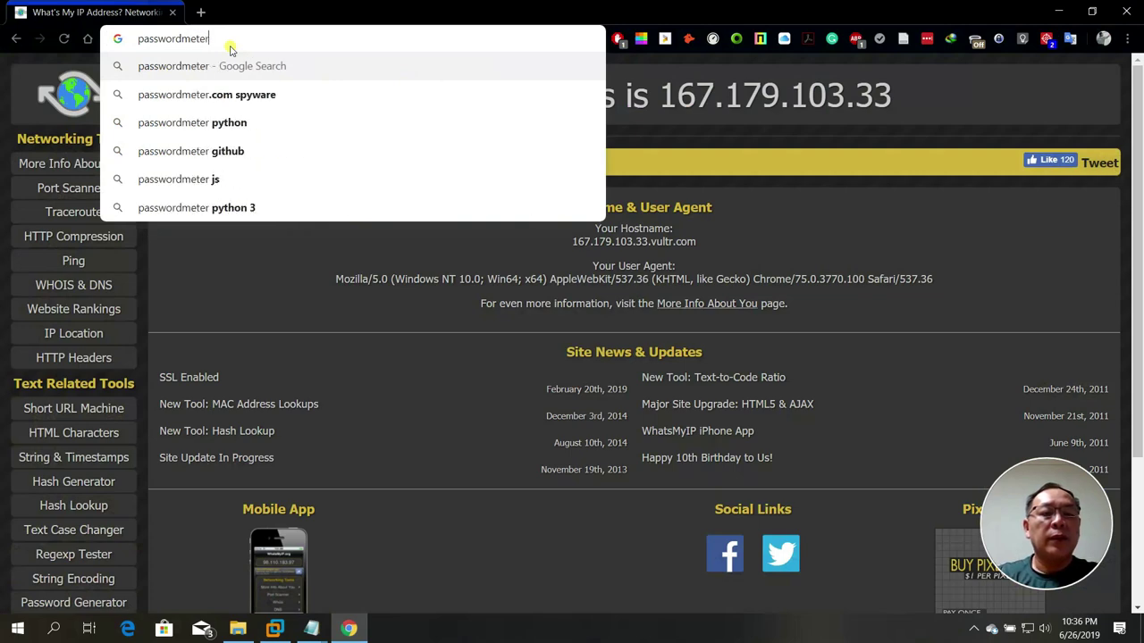
key(Return)
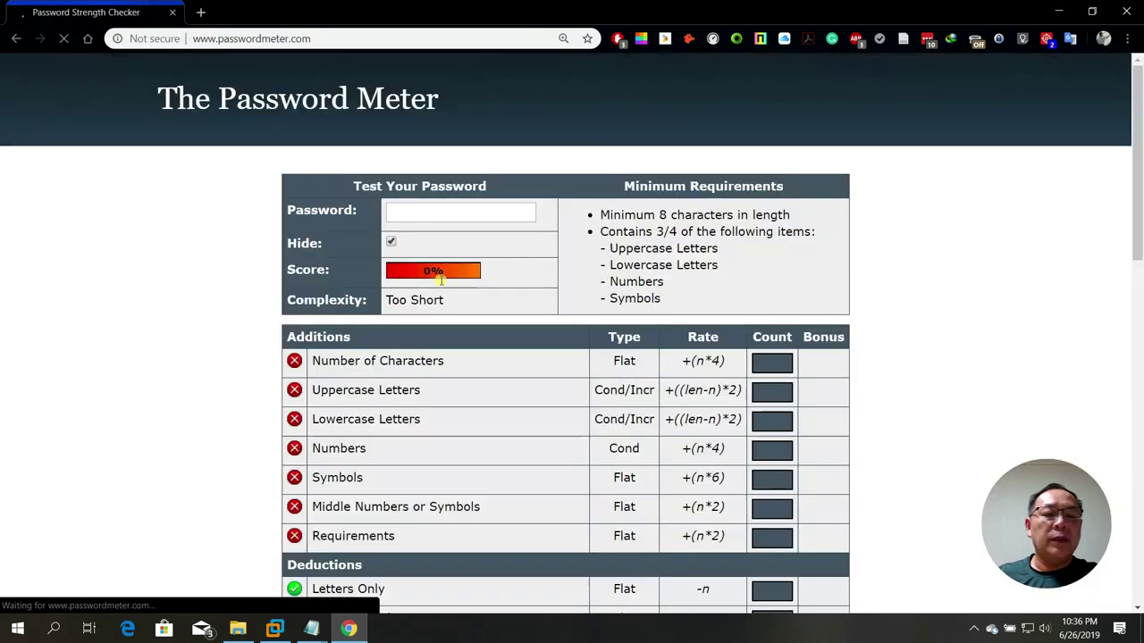
Copy the first example password from Test.txt into the Password field, scoring 78% Strong.
click(311, 629)
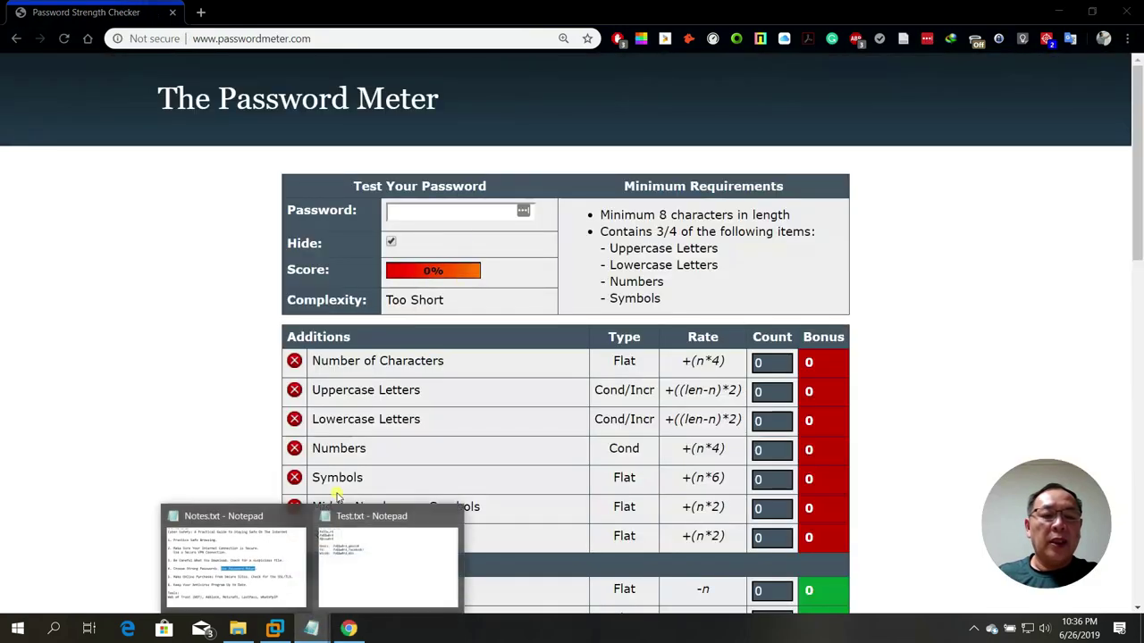
click(350, 545)
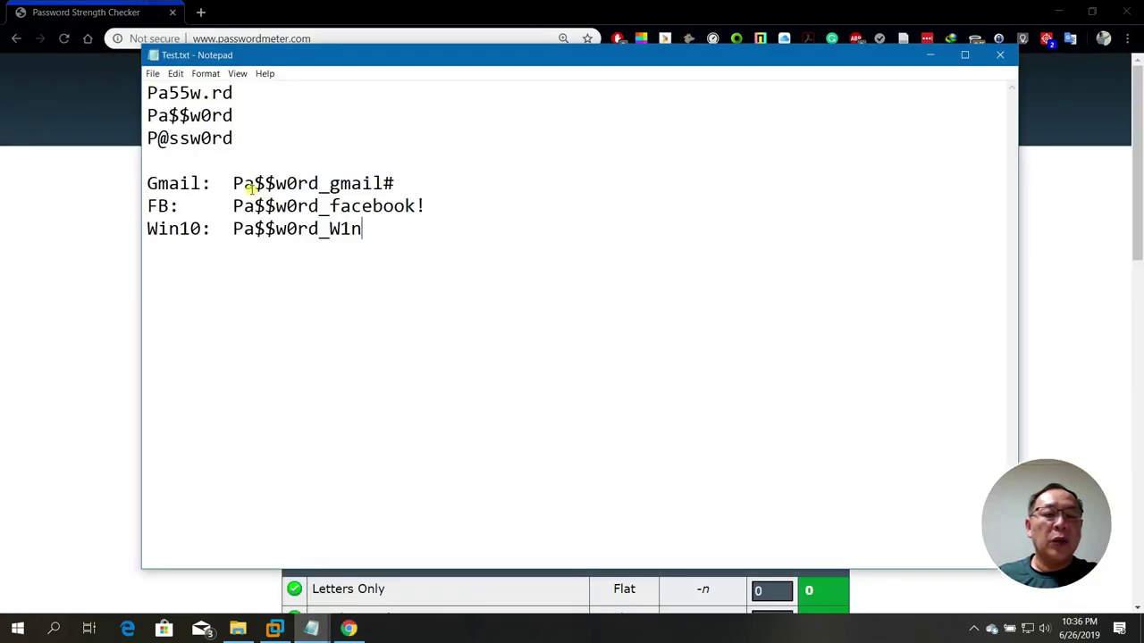
drag(232, 183, 402, 182)
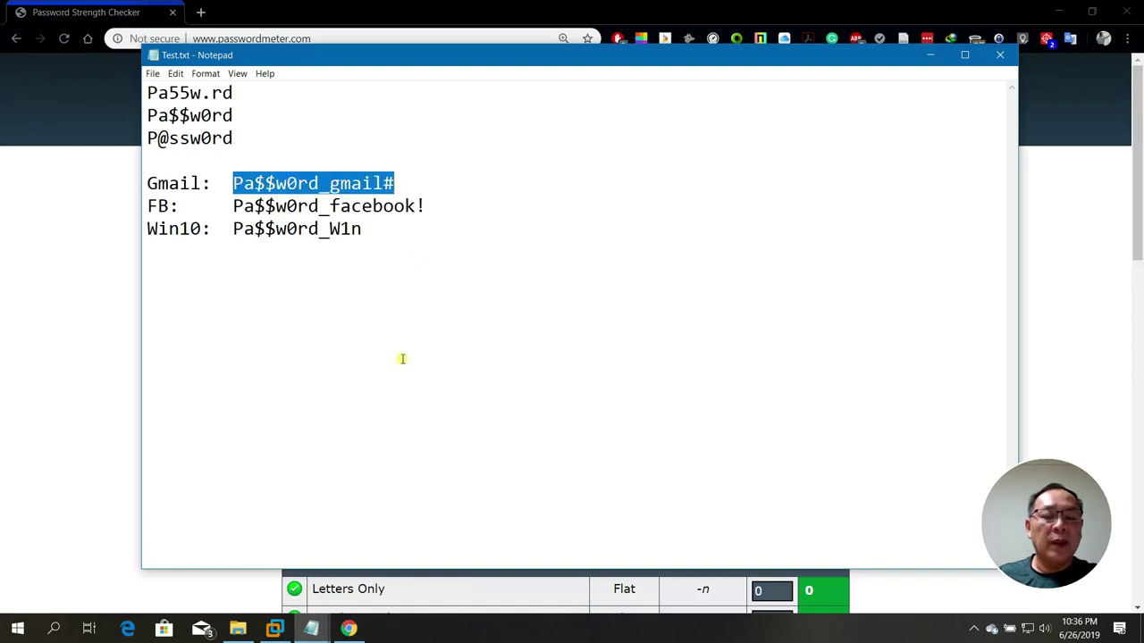
click(240, 94)
drag(240, 94, 134, 91)
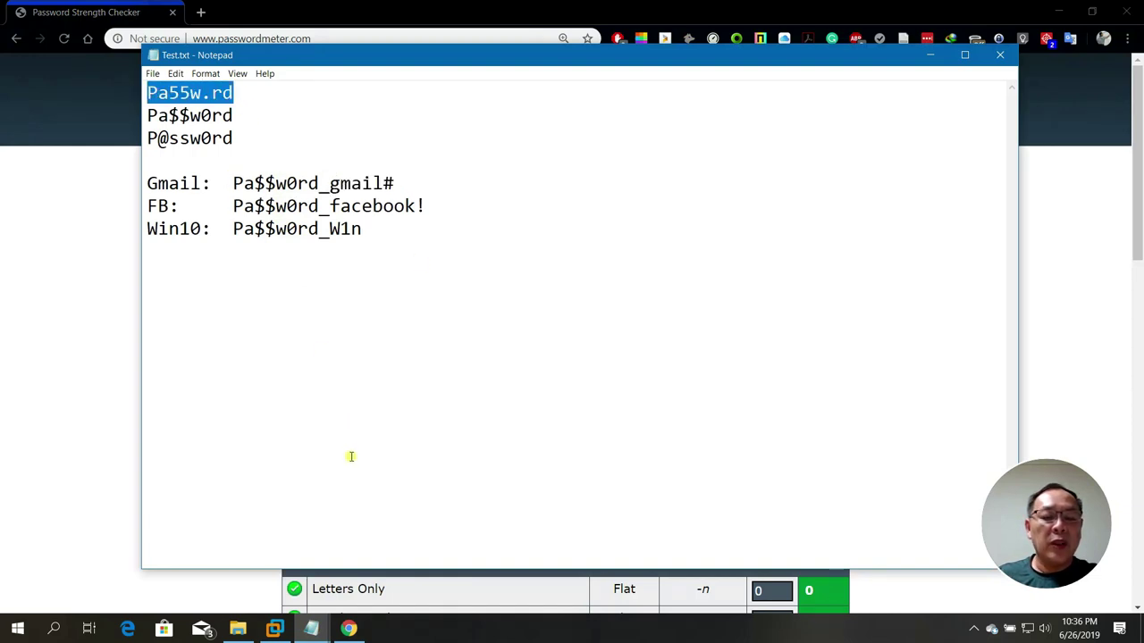
click(349, 628)
click(437, 213)
key(ctrl+v)
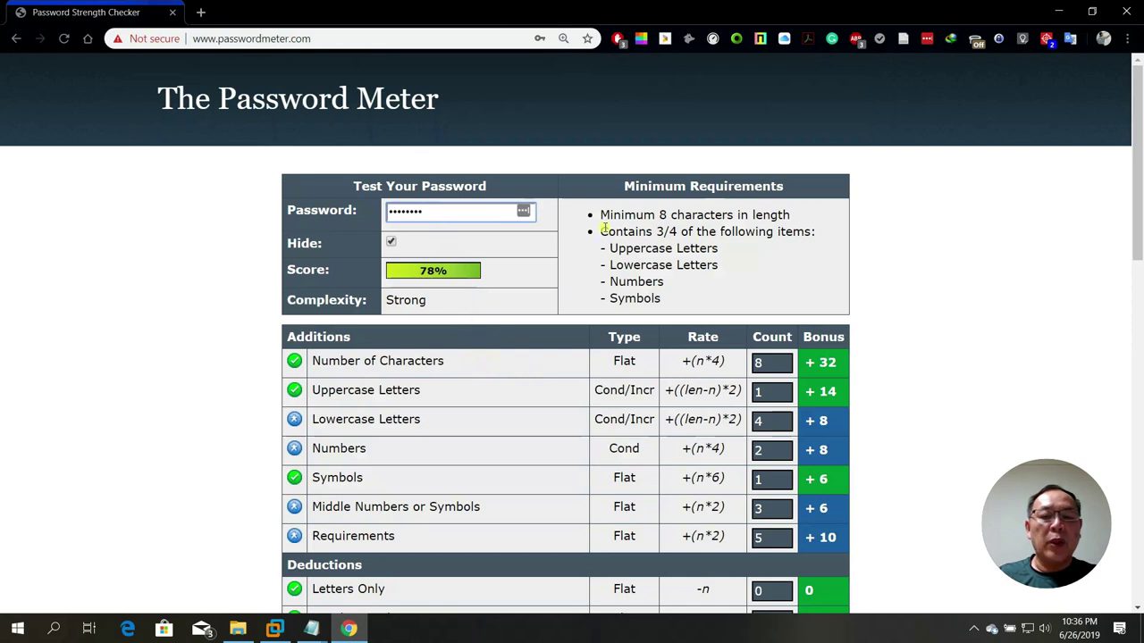
Highlight the Minimum Requirements: 8 characters, 3/4 character types, uppercase, lowercase and numbers.
drag(601, 214, 793, 215)
drag(600, 232, 815, 233)
drag(611, 248, 726, 258)
drag(610, 265, 722, 268)
drag(610, 281, 668, 301)
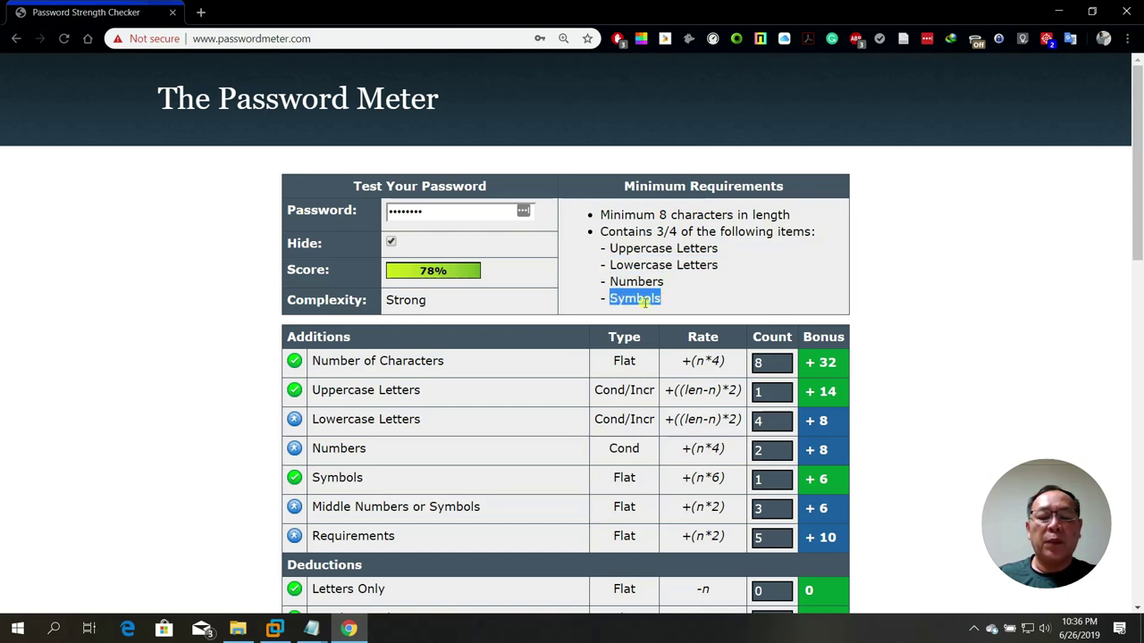
Record 78% after the first password in Test.txt and save the file.
mouse_move(314, 634)
click(395, 554)
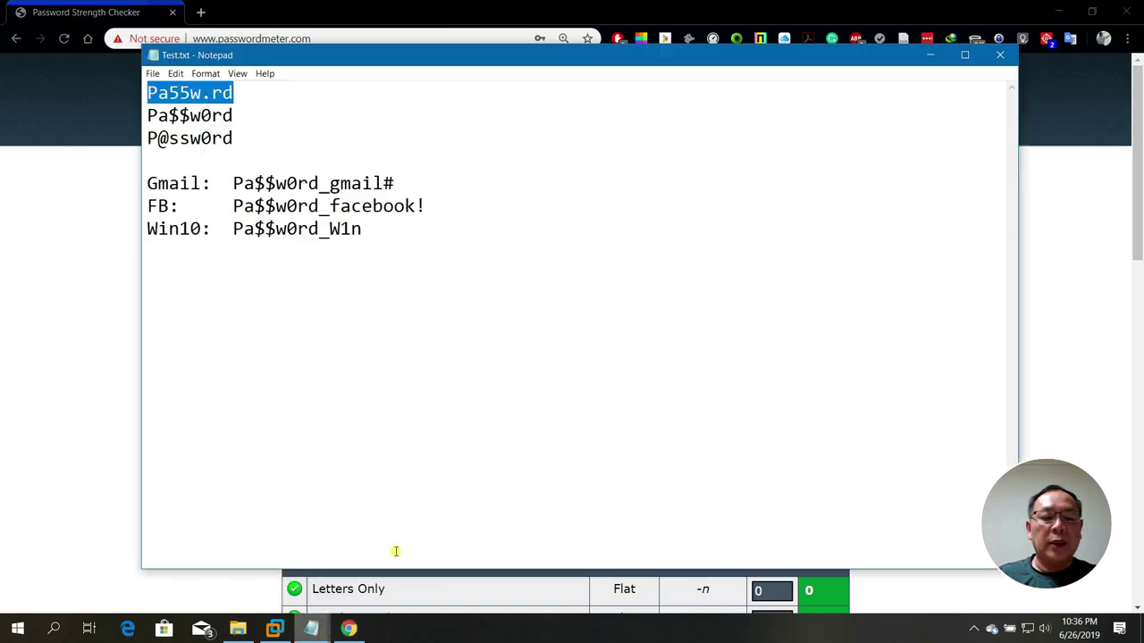
drag(235, 117, 148, 116)
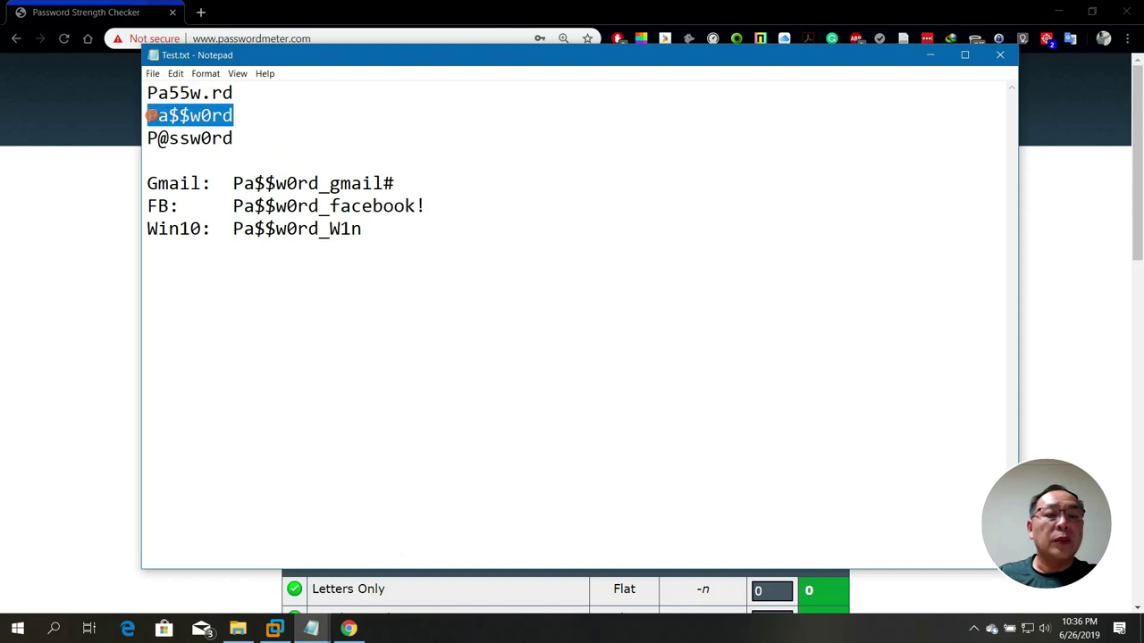
click(245, 98)
key(Tab)
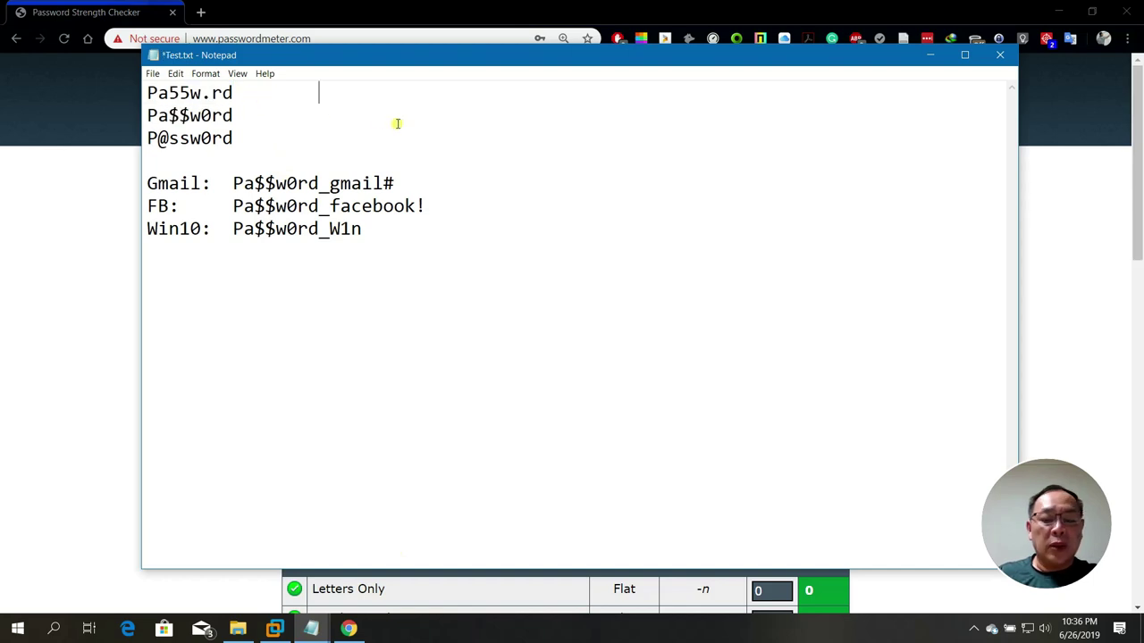
text(78%)
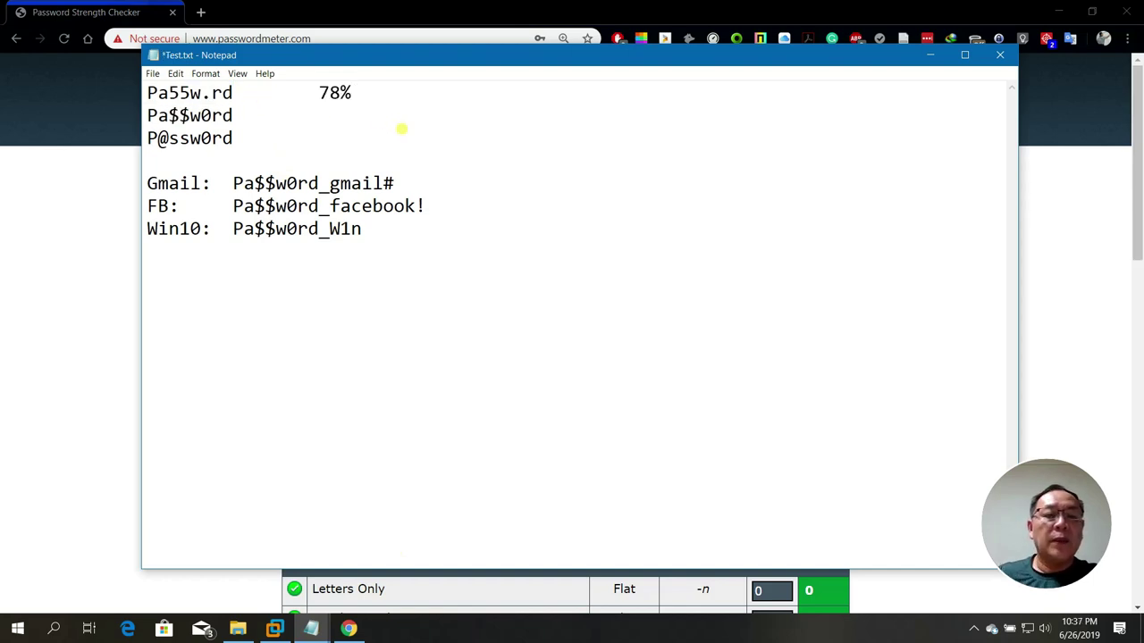
click(153, 73)
click(175, 131)
Test the second example password in Password Meter, record 82% beside it, and save.
drag(223, 115, 110, 115)
click(48, 245)
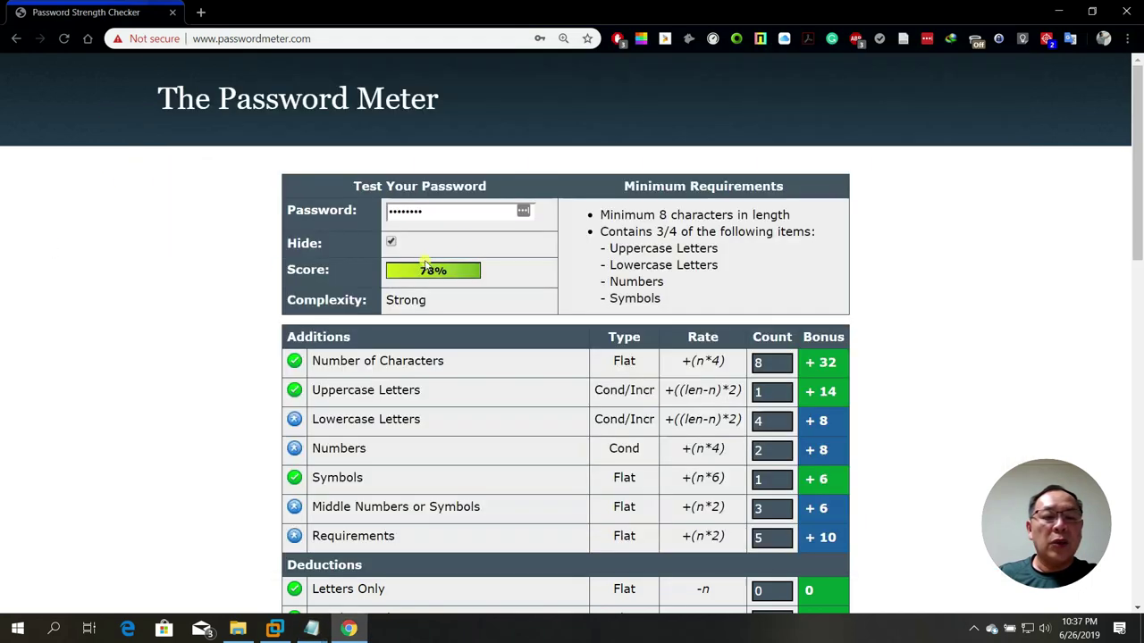
double_click(467, 212)
key(ctrl+v)
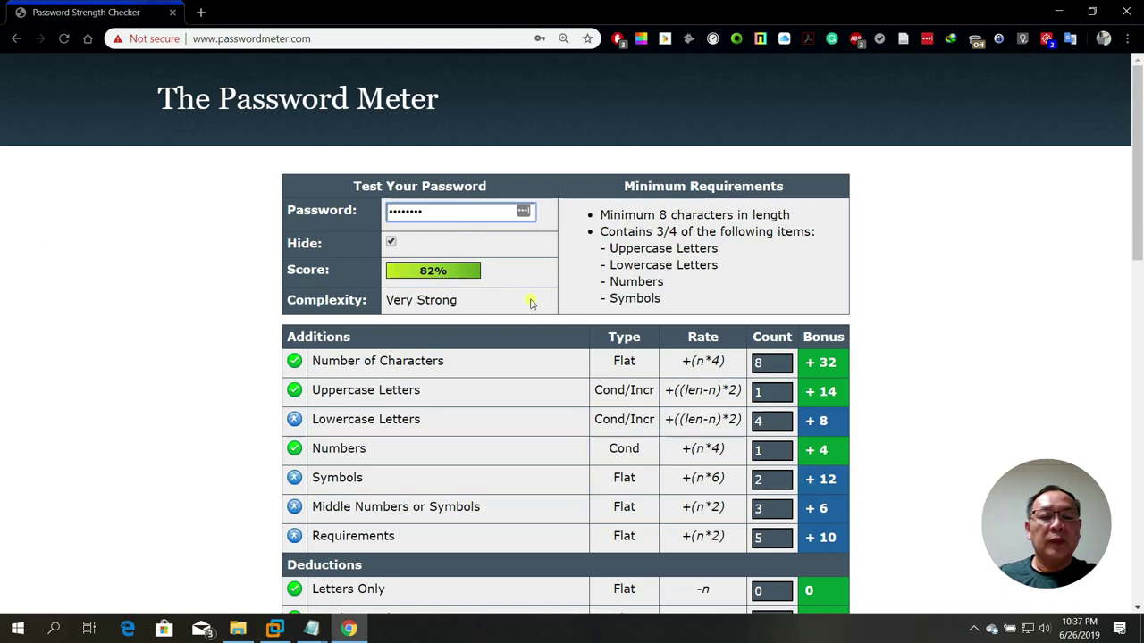
click(311, 628)
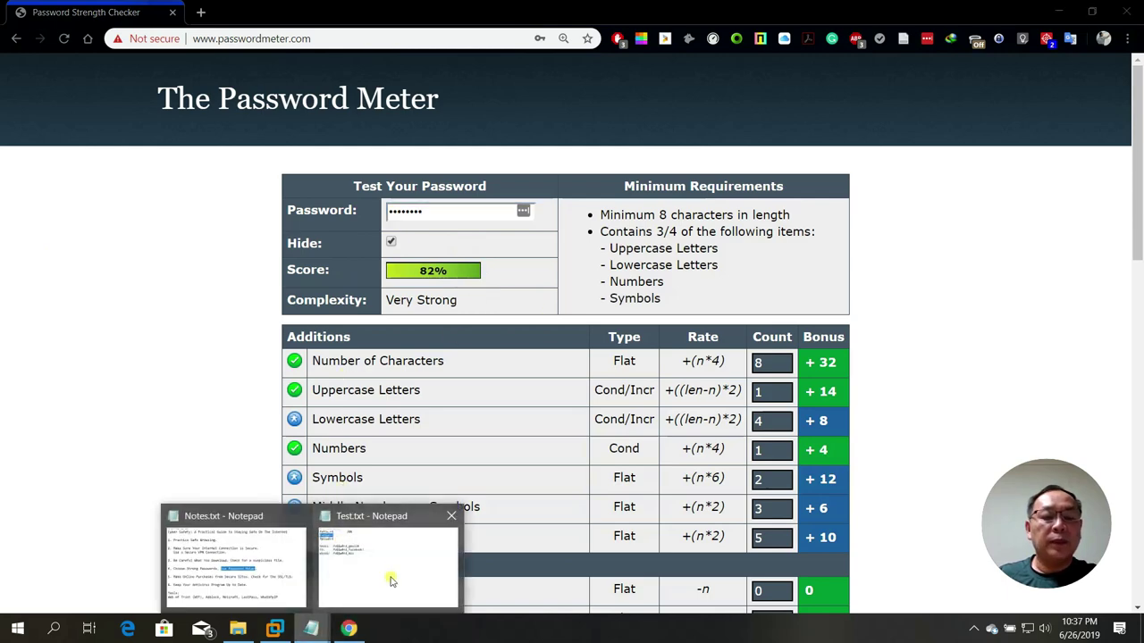
click(389, 581)
click(326, 122)
key(Tab)
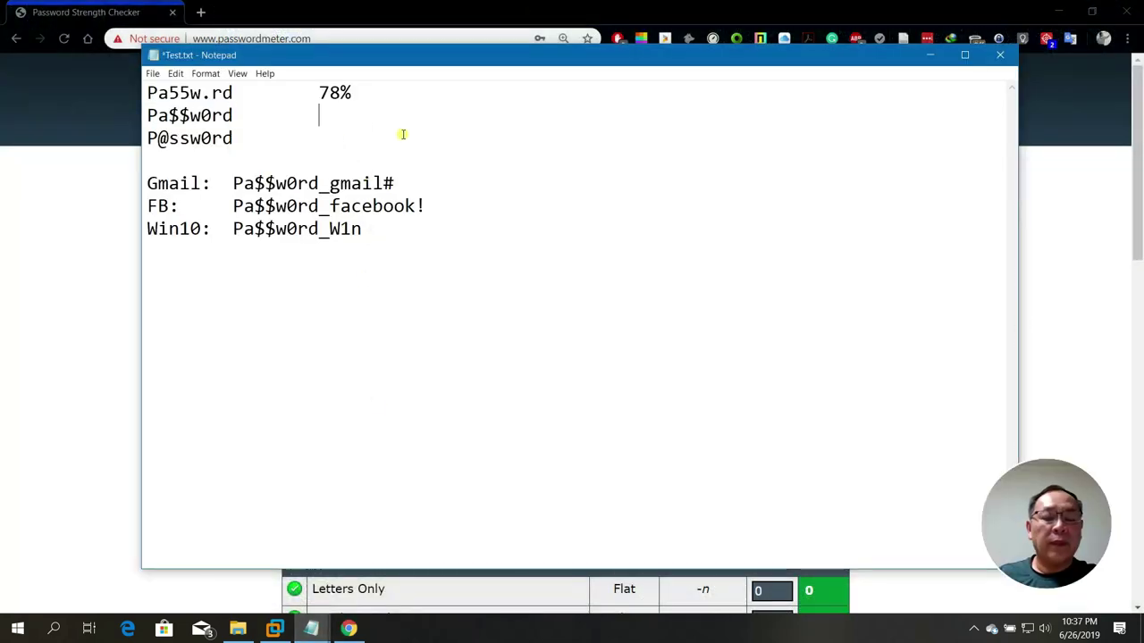
text(82%)
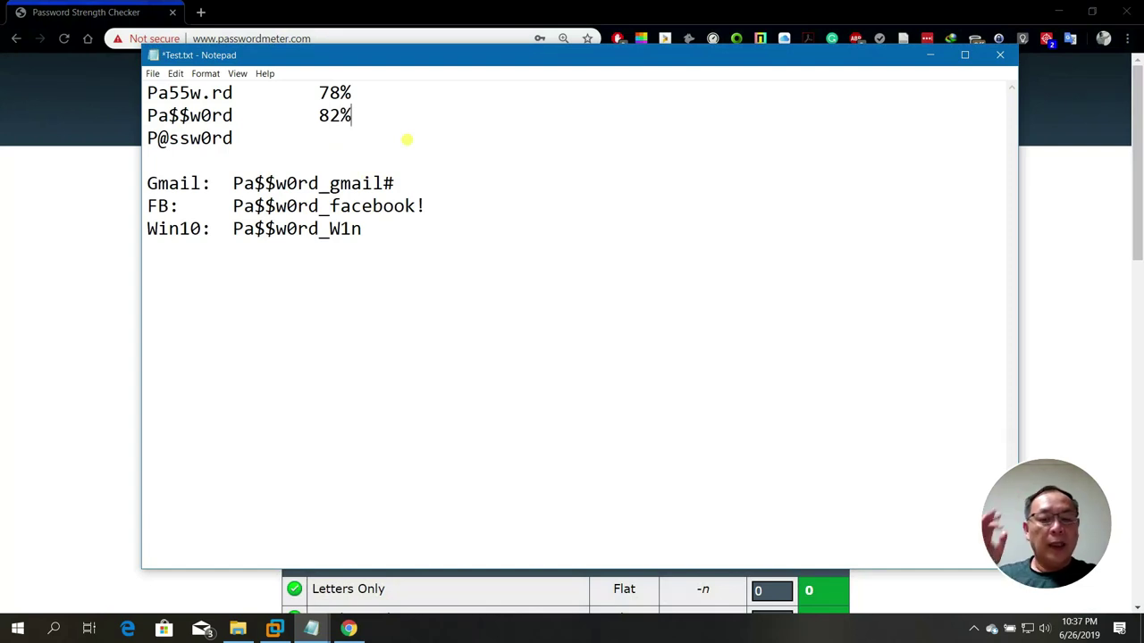
key(ctrl+s)
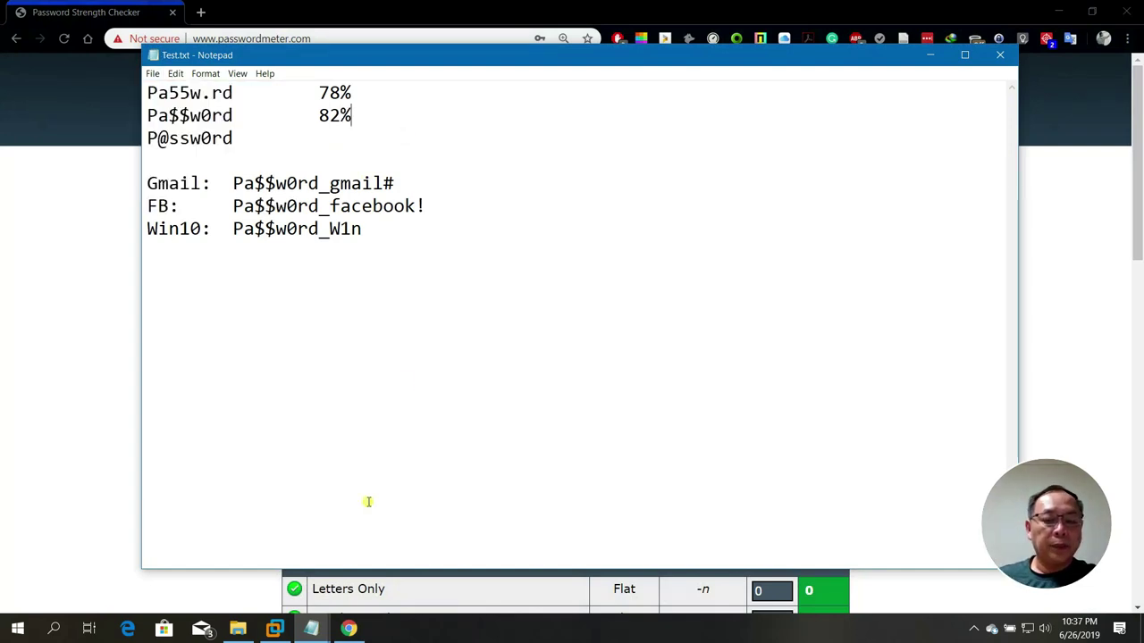
Test the third example password and record 68% beside it in Test.txt.
drag(233, 138, 146, 139)
click(348, 628)
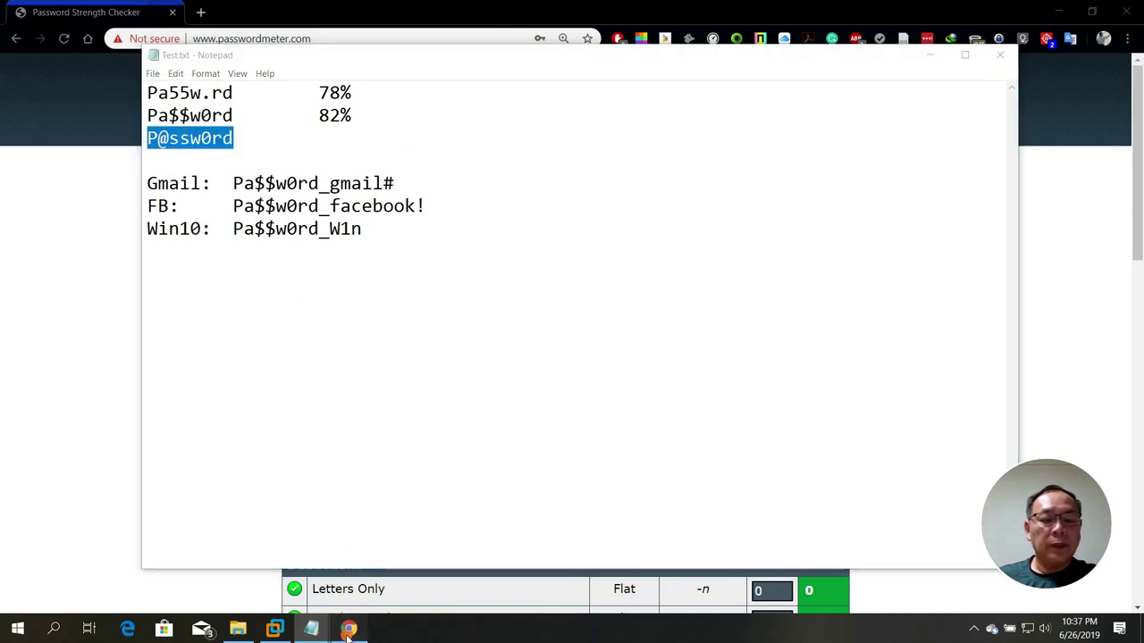
key(ctrl+a)
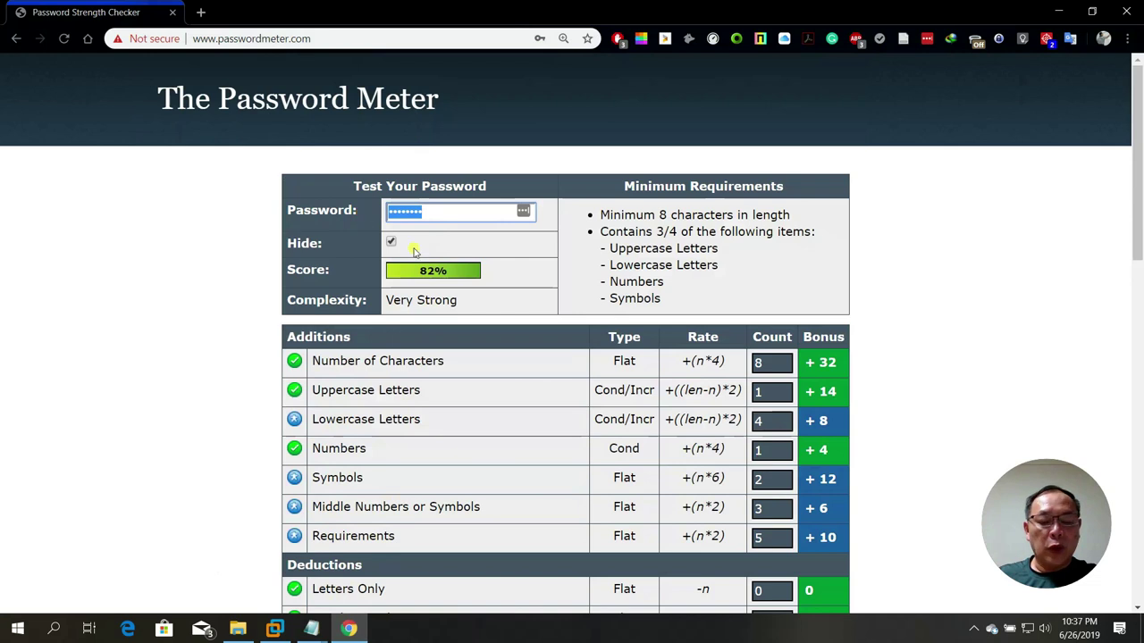
key(ctrl+v)
click(311, 629)
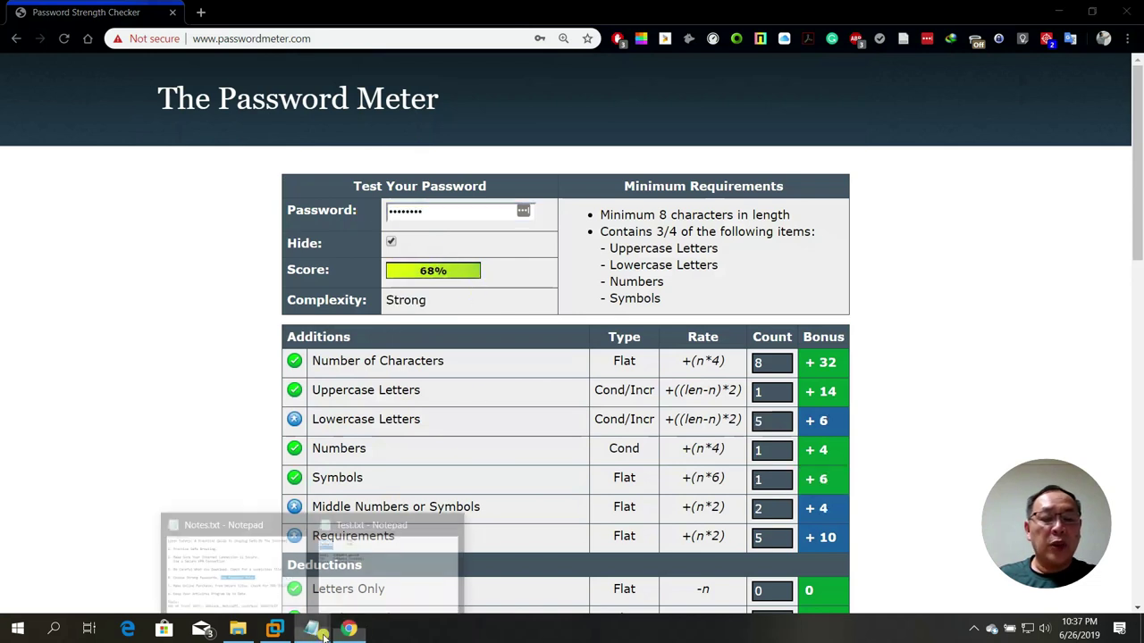
click(374, 511)
click(336, 148)
key(Tab)
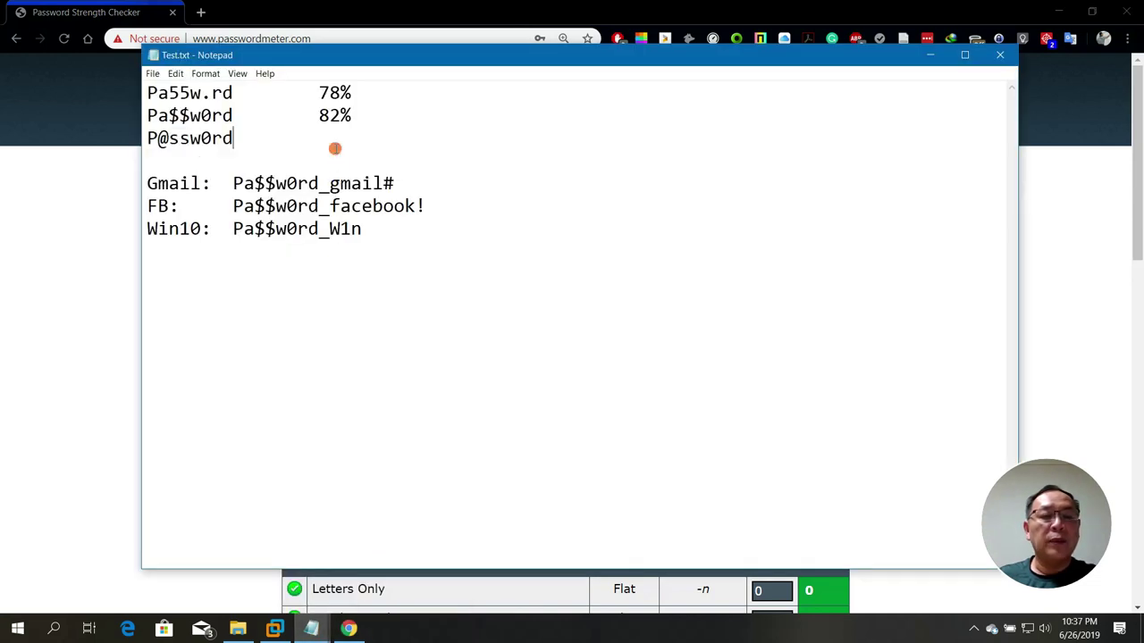
text(68%)
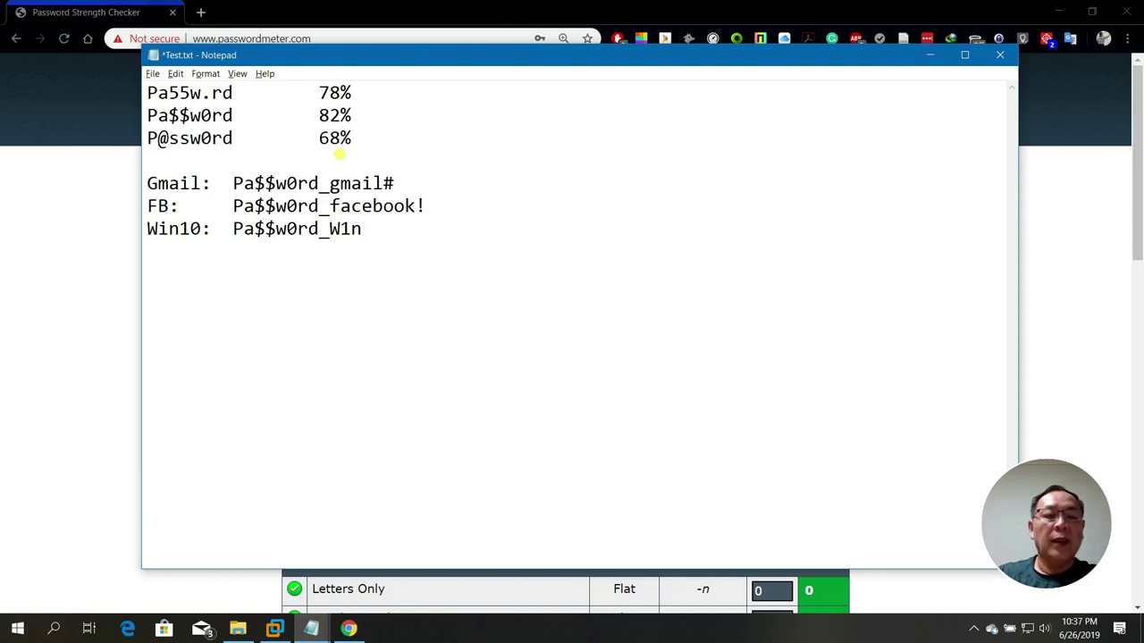
key(alt+f)
Save Test.txt, test the Gmail password, and type 100 beside it.
key(s)
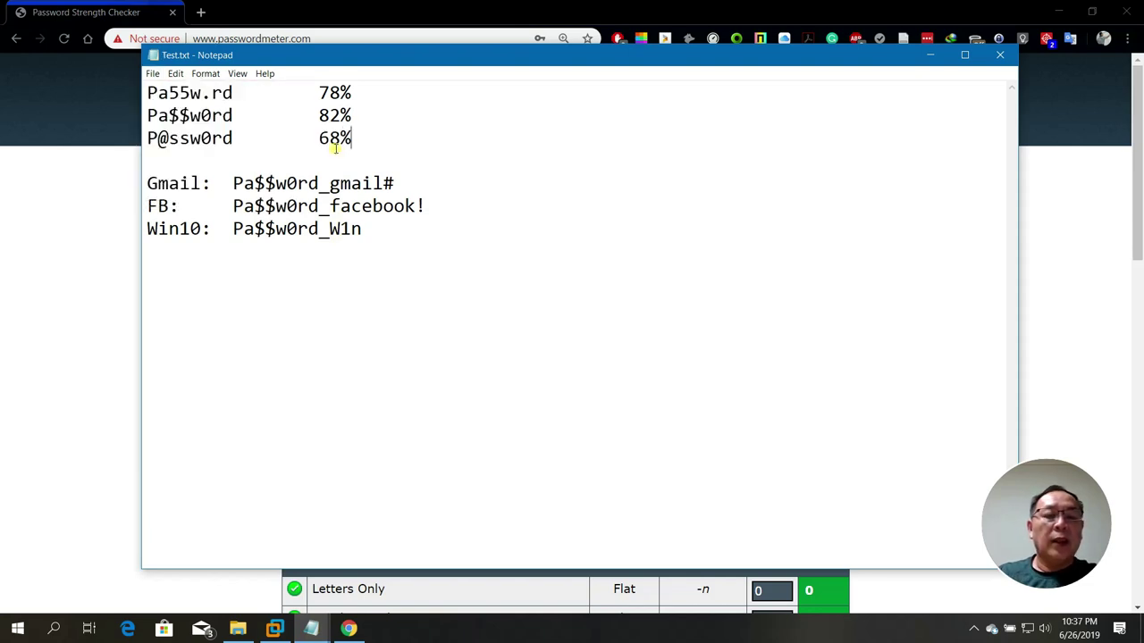
drag(231, 184, 399, 183)
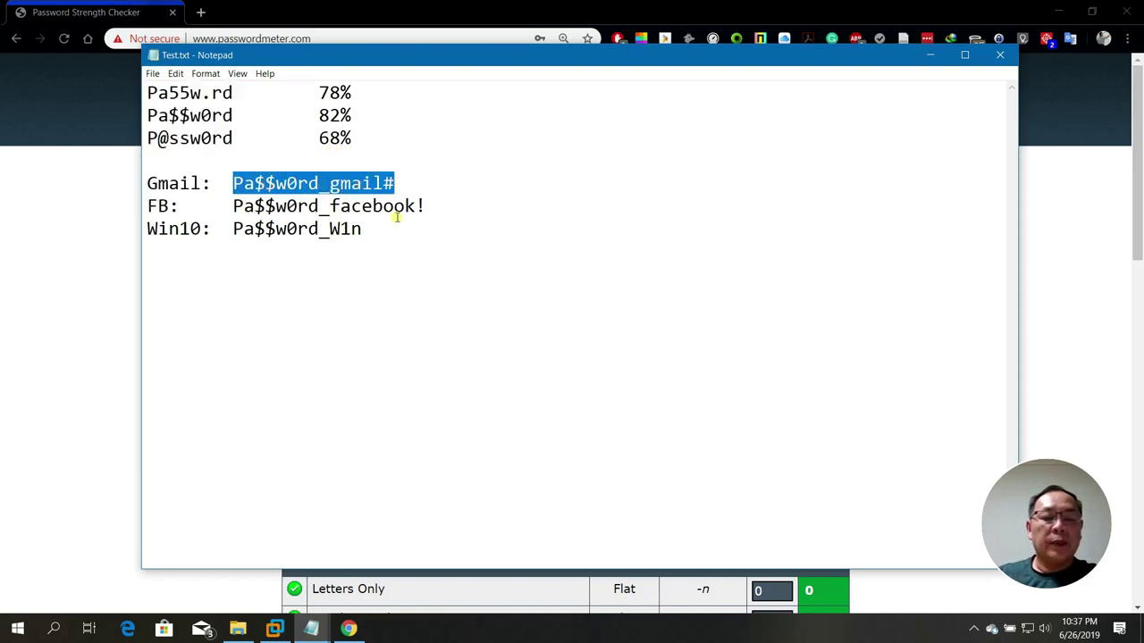
click(357, 611)
drag(452, 212, 379, 215)
key(ctrl+v)
click(311, 628)
click(386, 540)
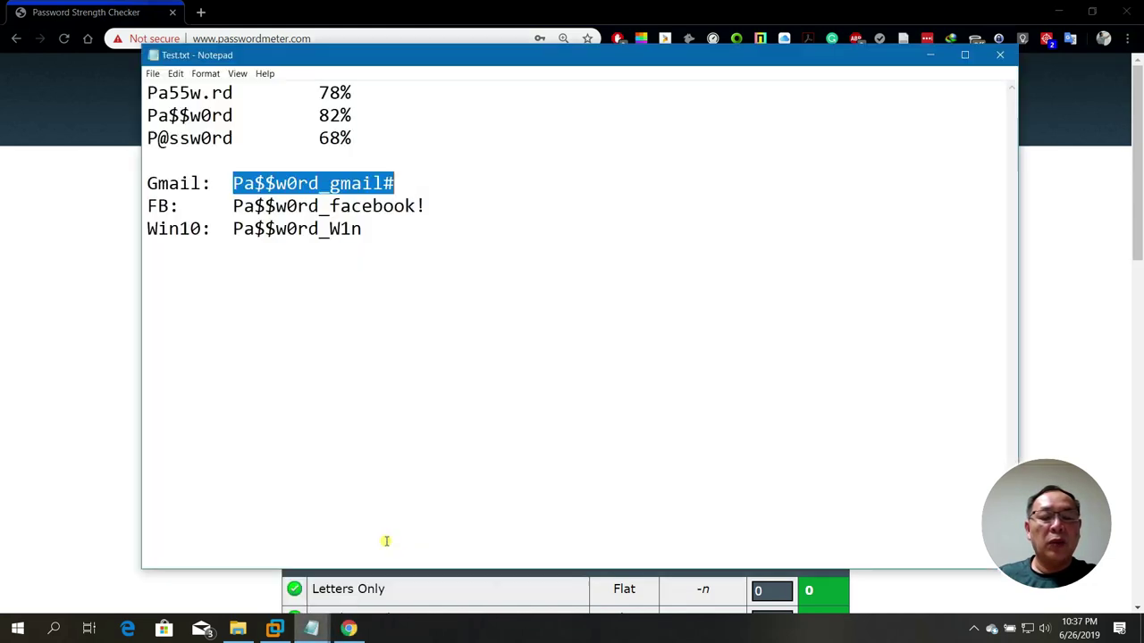
click(413, 178)
key(Tab)
key(Tab)
text(100)
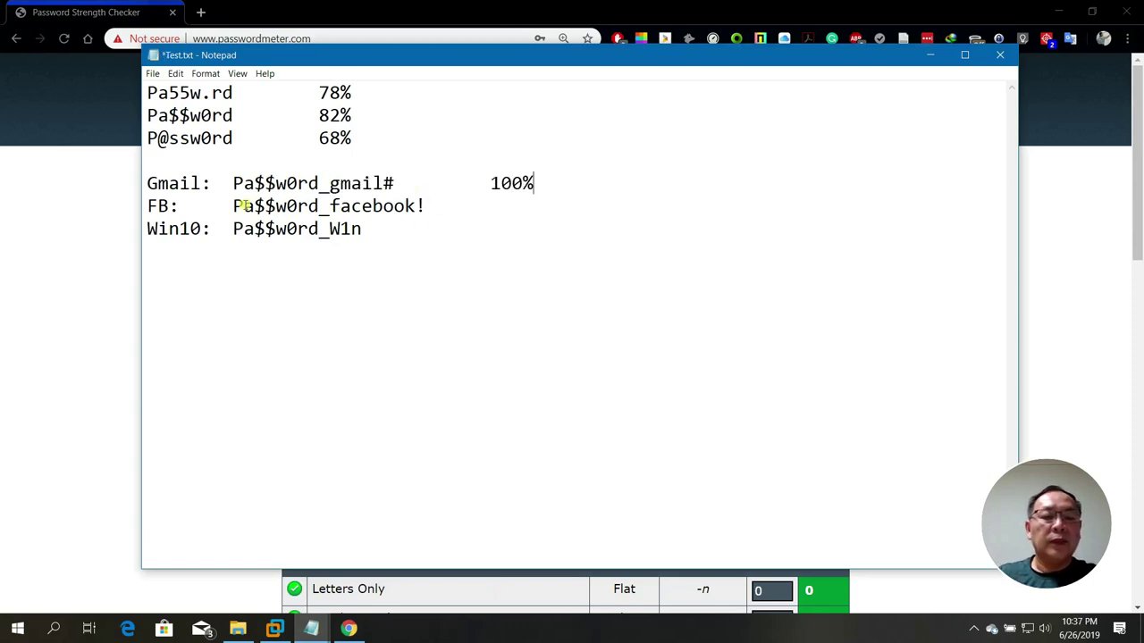
Test the FB password in Password Meter and save its score in Test.txt.
drag(230, 205, 423, 207)
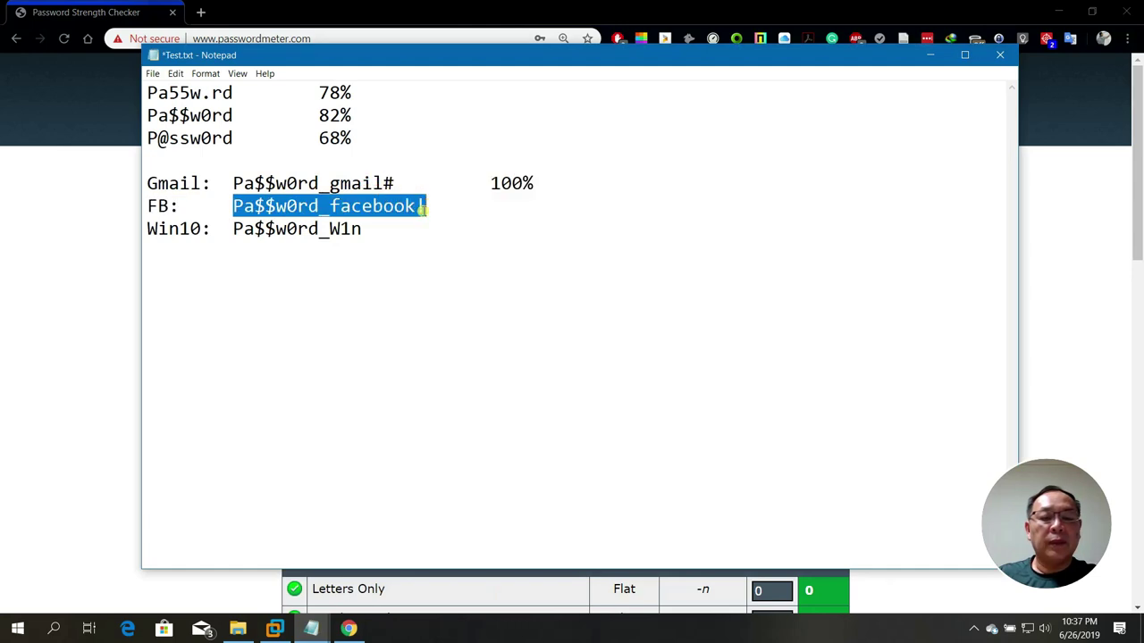
click(348, 629)
drag(463, 211, 384, 213)
key(ctrl+v)
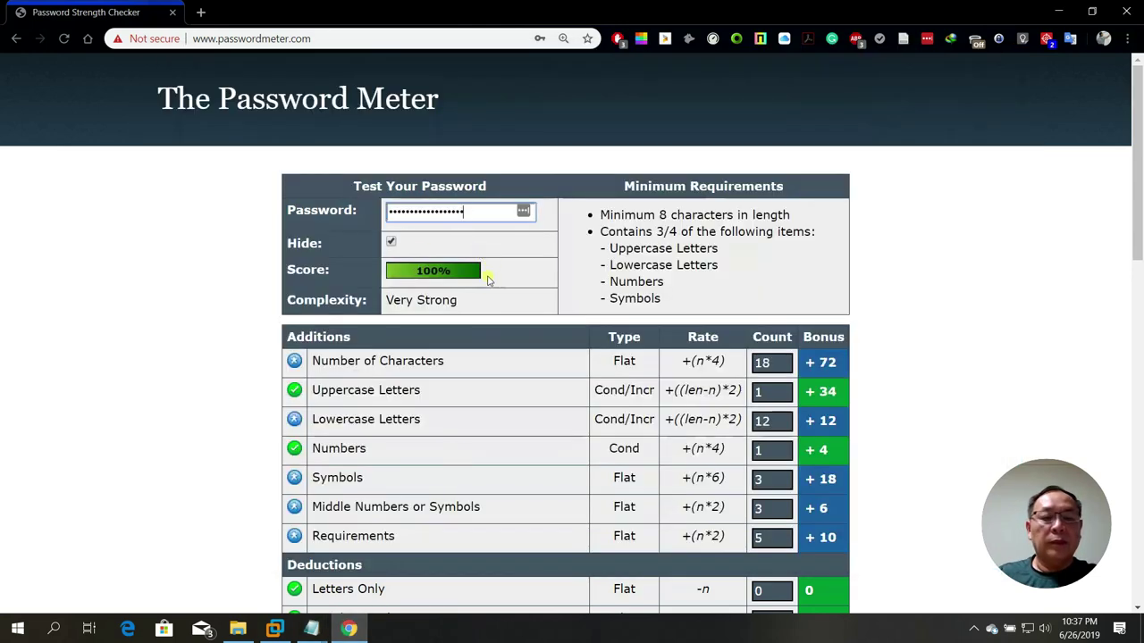
mouse_move(312, 629)
click(394, 560)
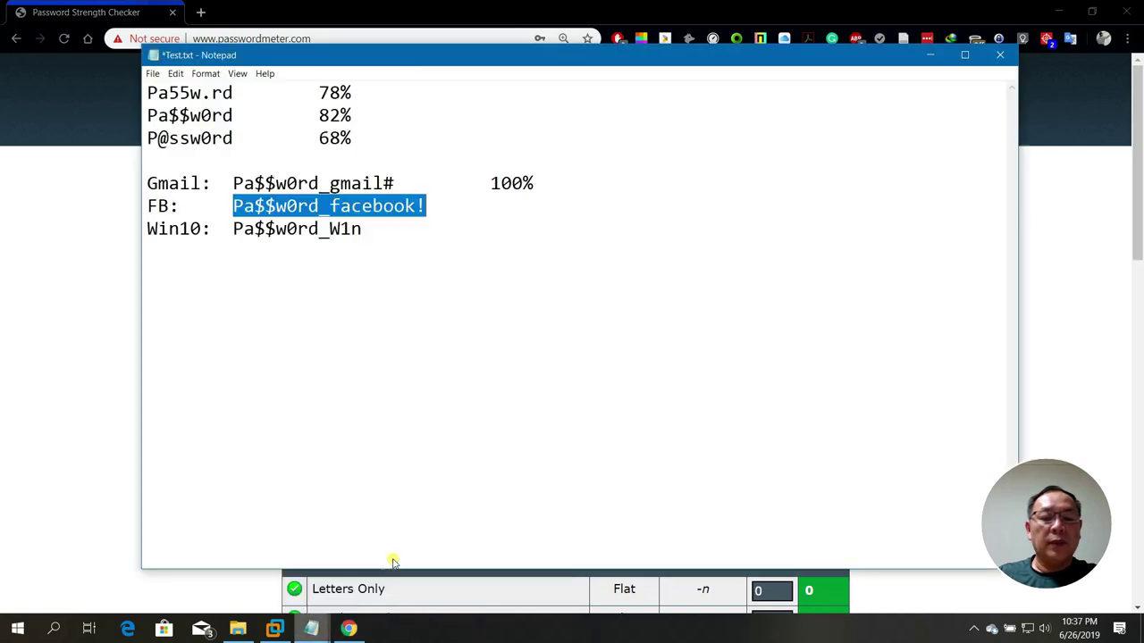
click(495, 209)
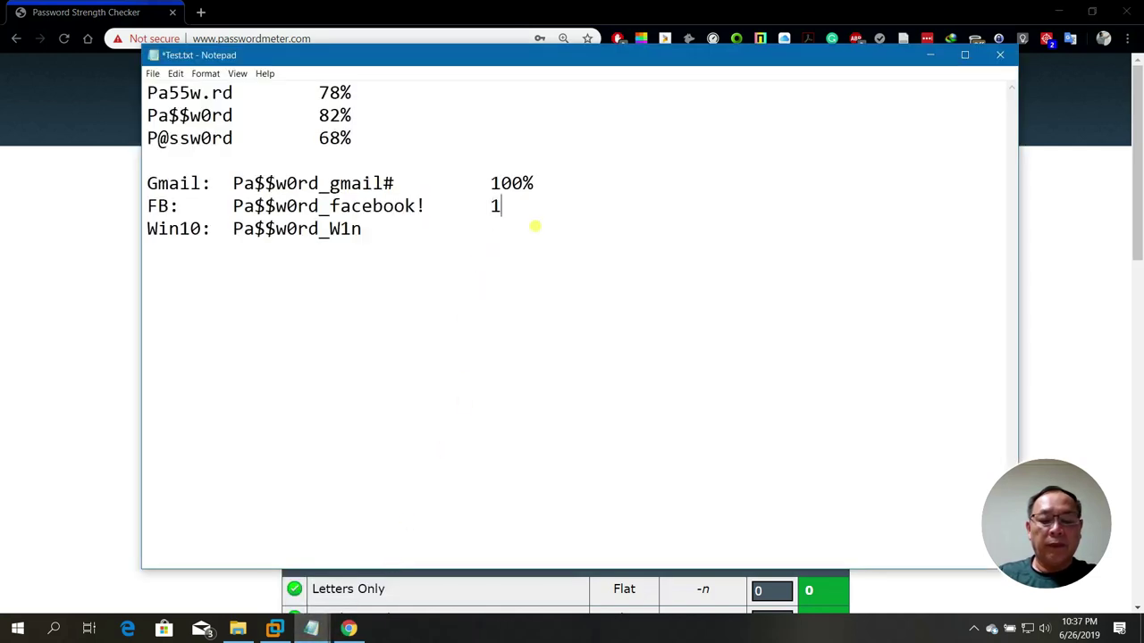
key(ctrl+s)
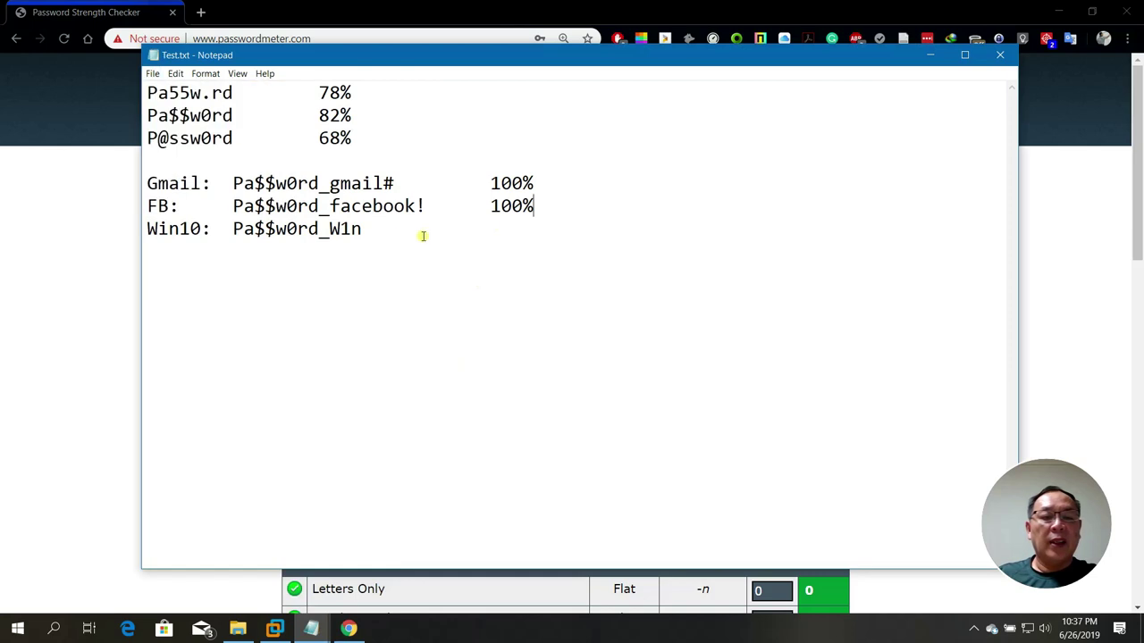
Test the Win10 password, record 100% beside it, save, and select the Password Meter URL.
drag(372, 229, 234, 239)
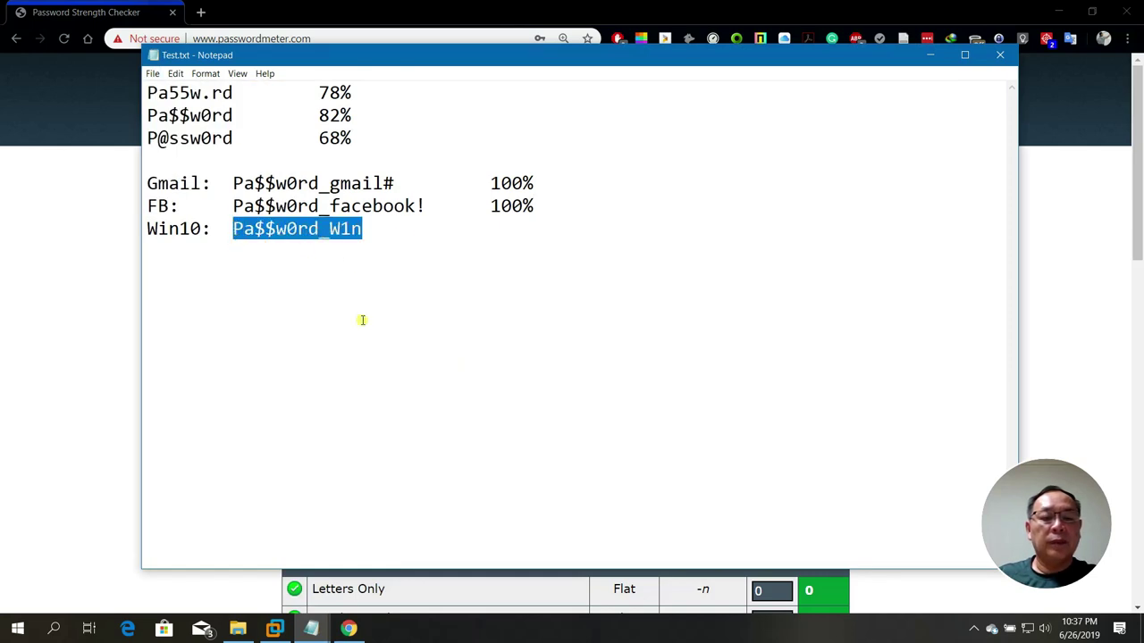
click(349, 629)
double_click(477, 214)
key(ctrl+v)
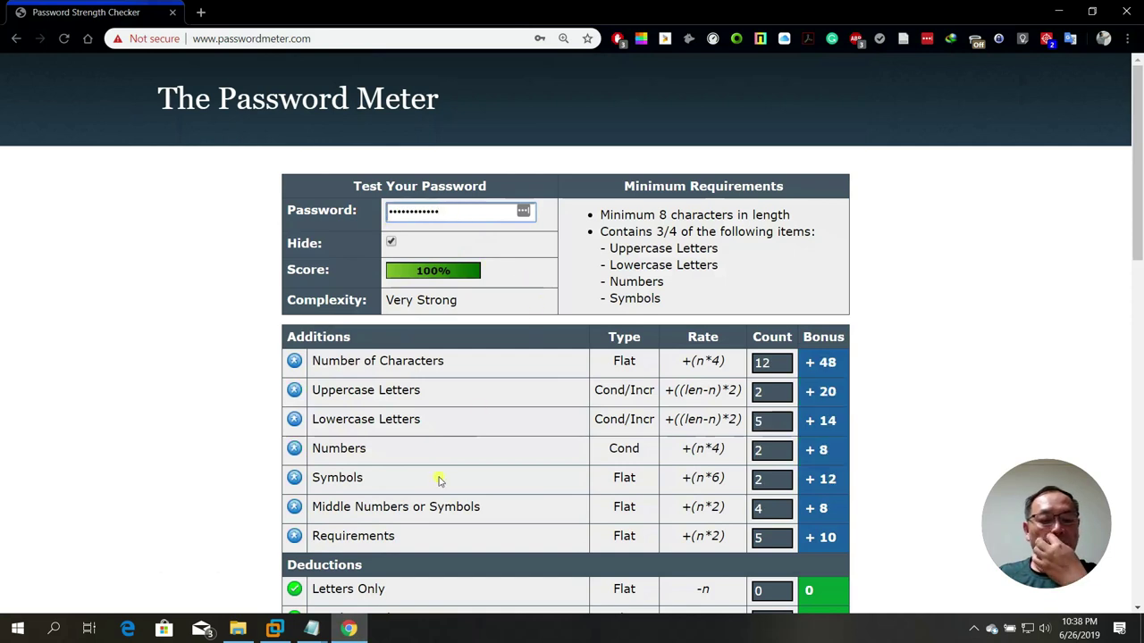
mouse_move(311, 629)
click(371, 558)
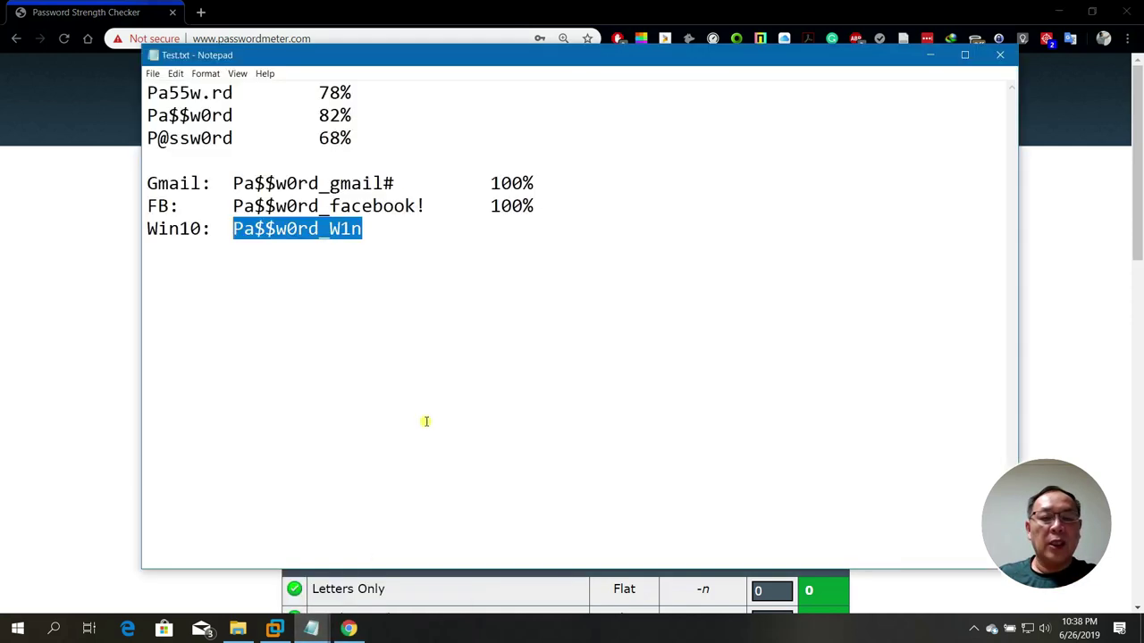
click(493, 225)
key(Tab)
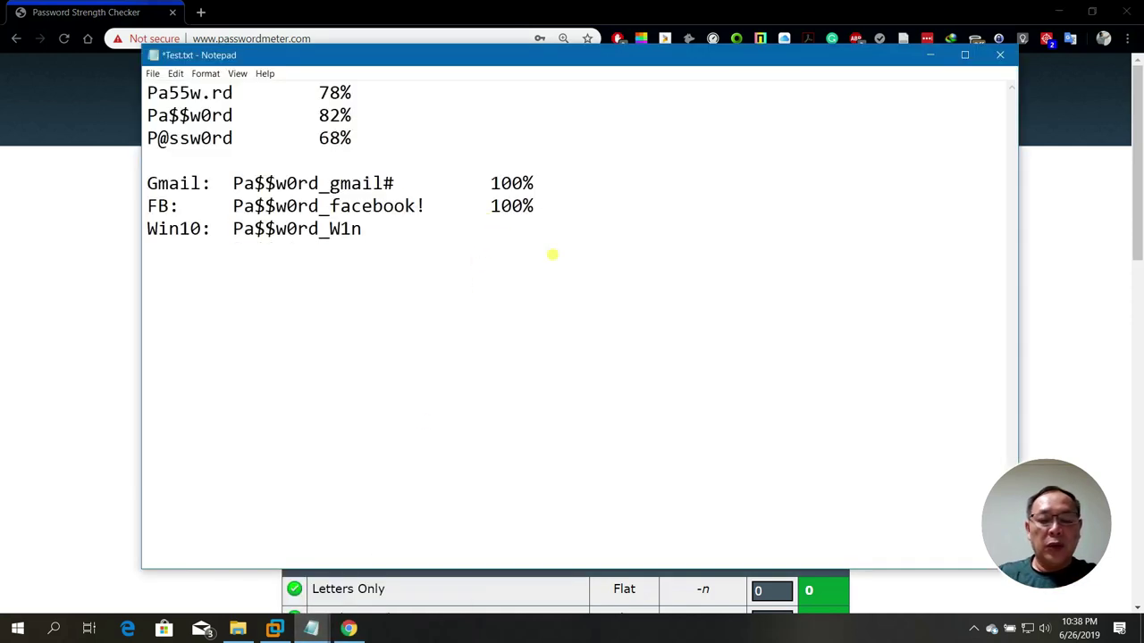
text(100%)
key(ctrl+s)
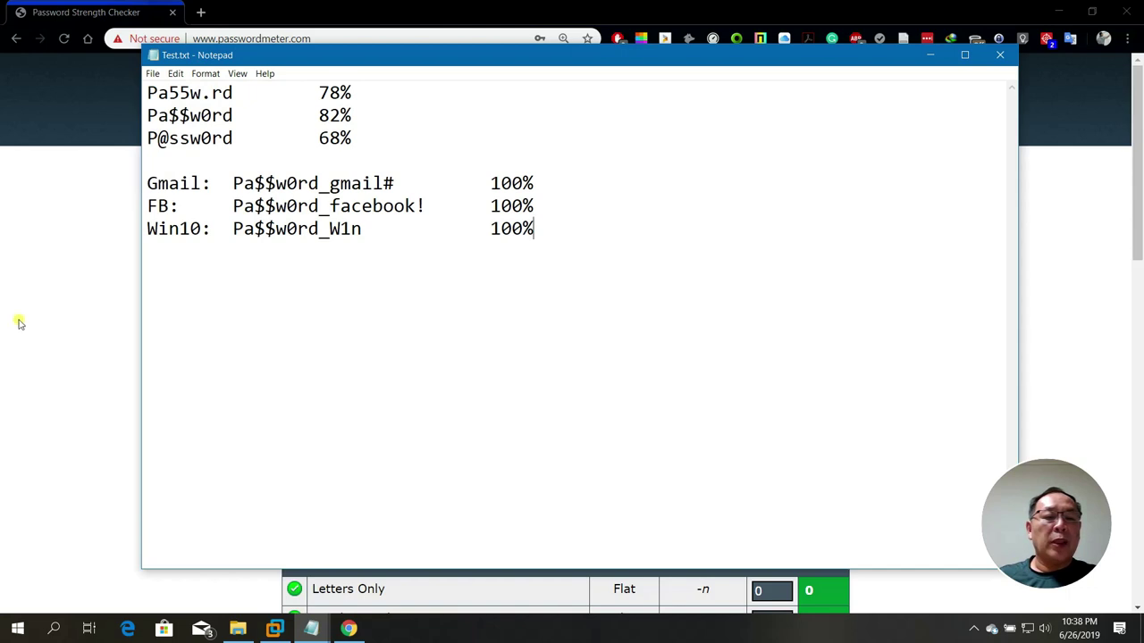
click(56, 315)
click(323, 37)
key(ctrl+c)
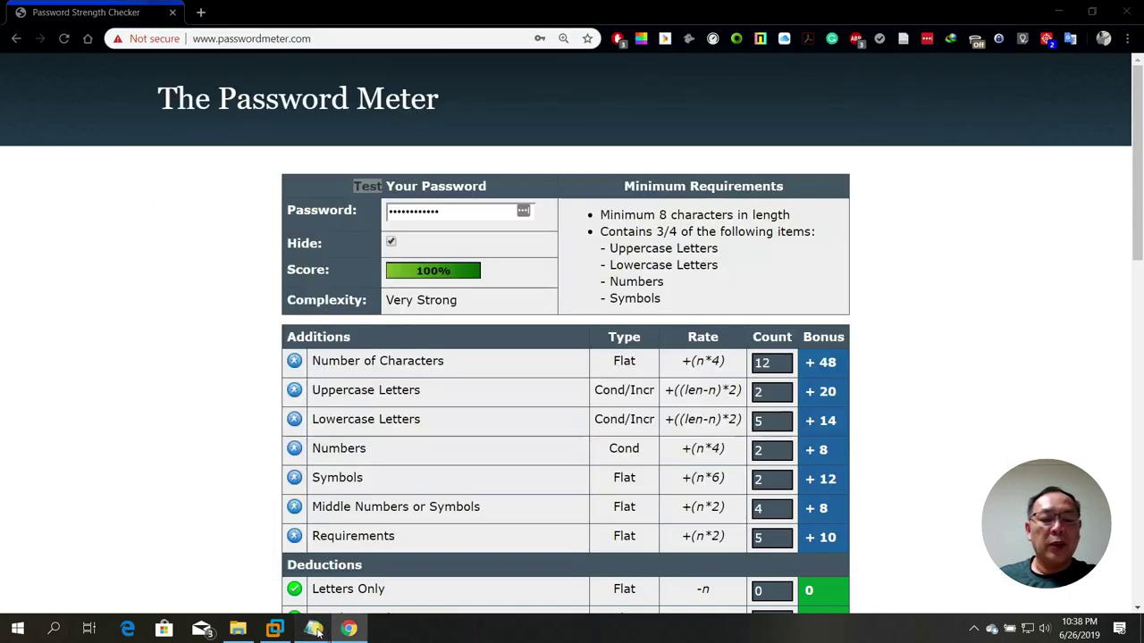
mouse_move(315, 625)
click(374, 572)
key(Return)
key(Return)
key(ctrl+v)
key(alt+f)
key(Escape)
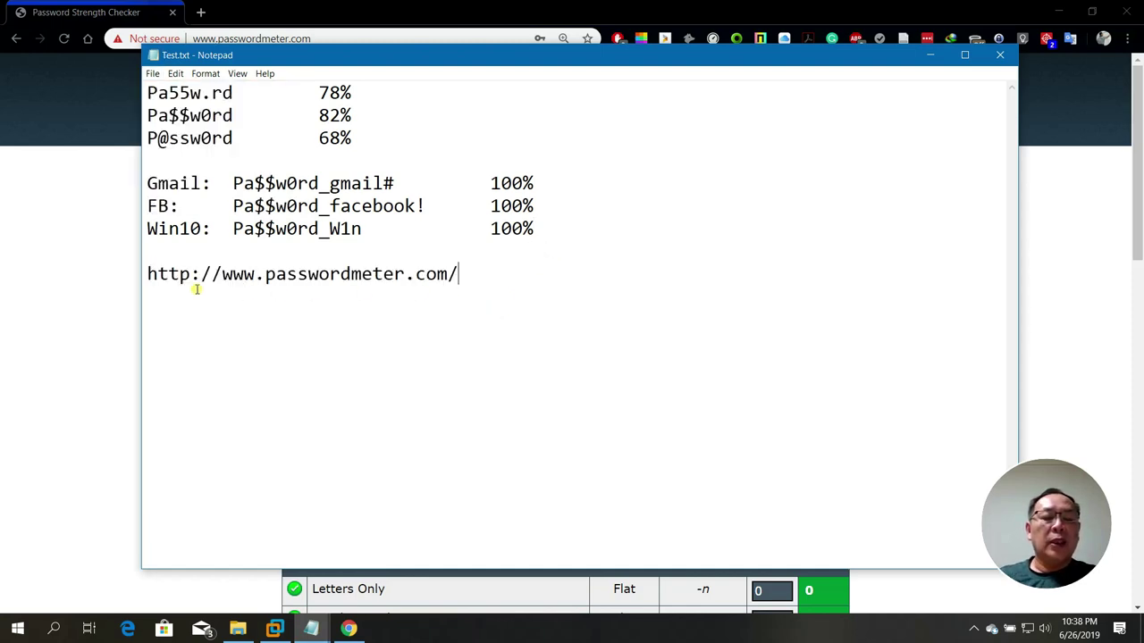
click(929, 56)
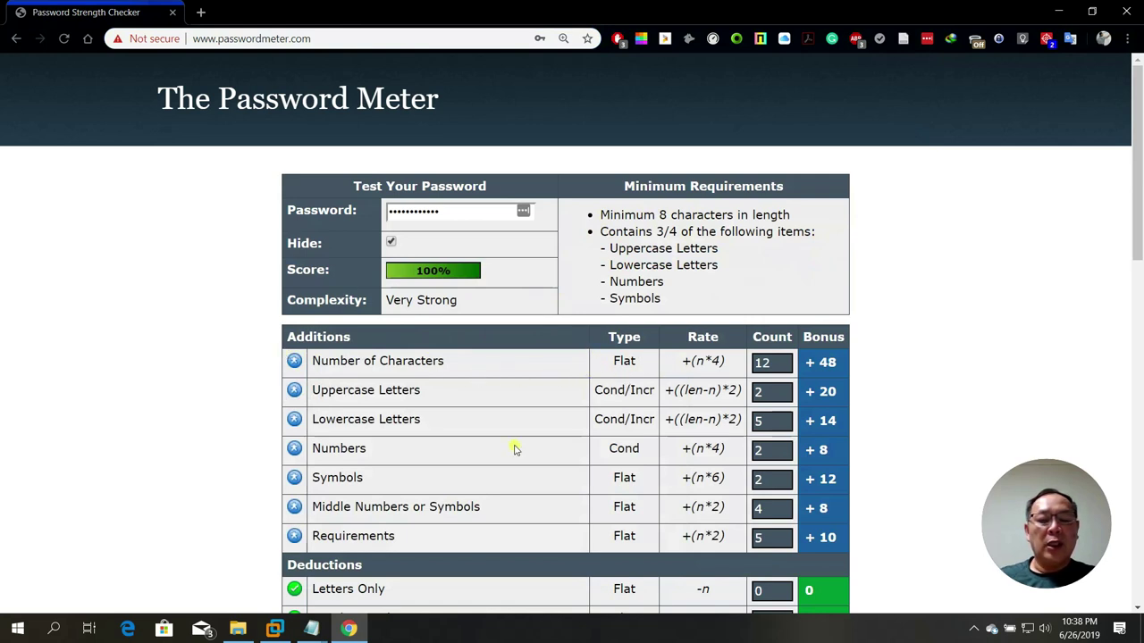
Scroll the Password Meter page to the Deductions table showing two −2 deductions.
scroll(483, 468, down, 1)
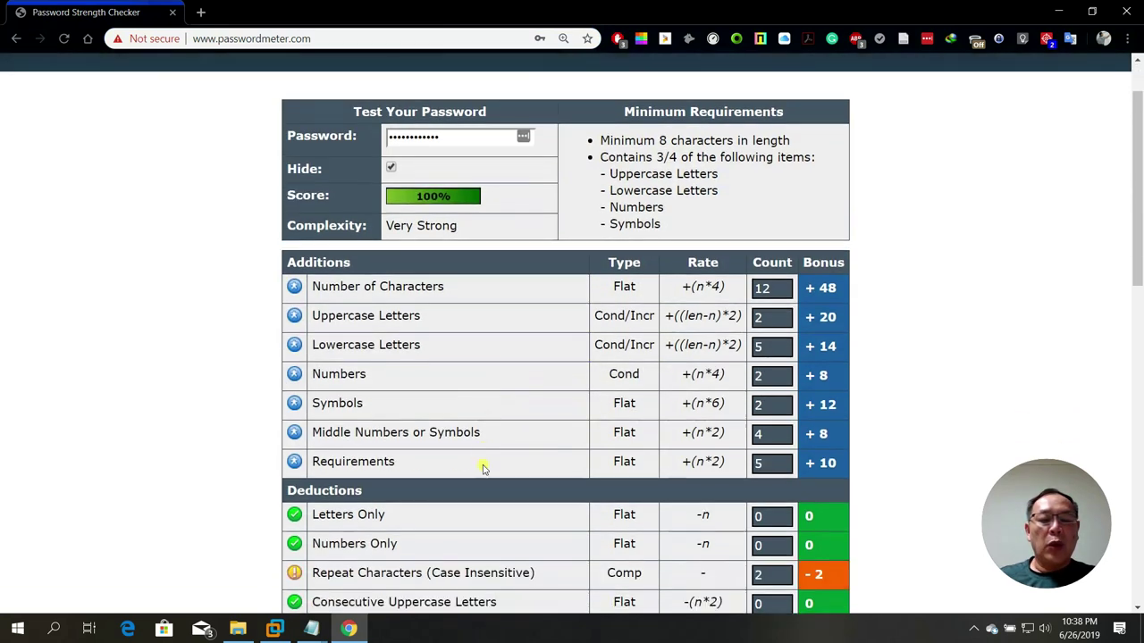
scroll(482, 468, down, 1)
scroll(482, 468, up, 1)
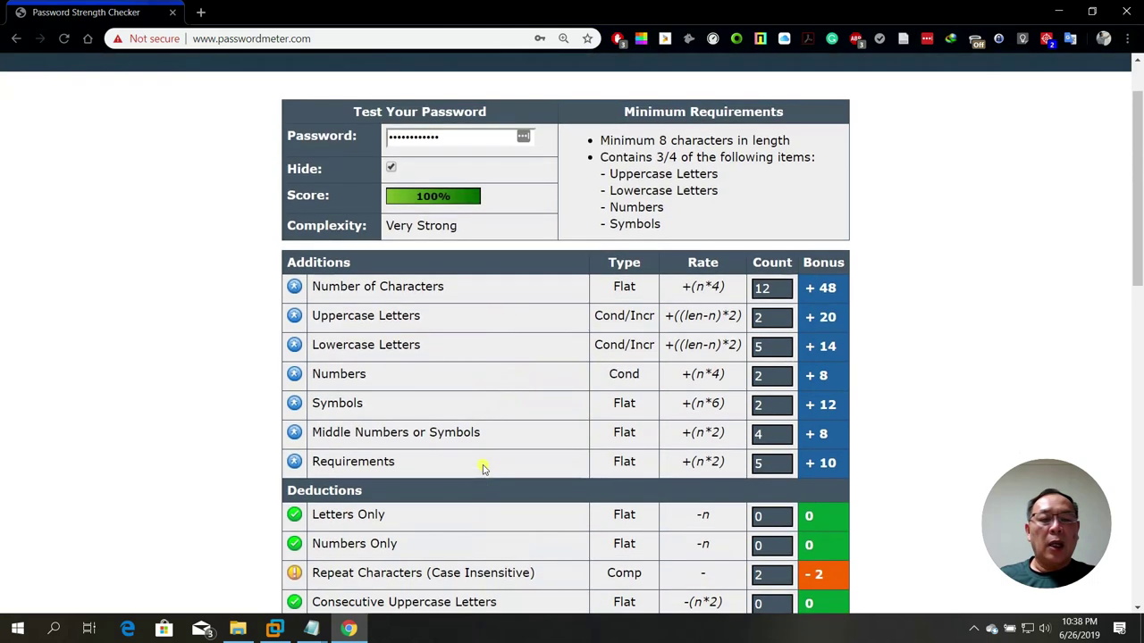
scroll(483, 468, down, 2)
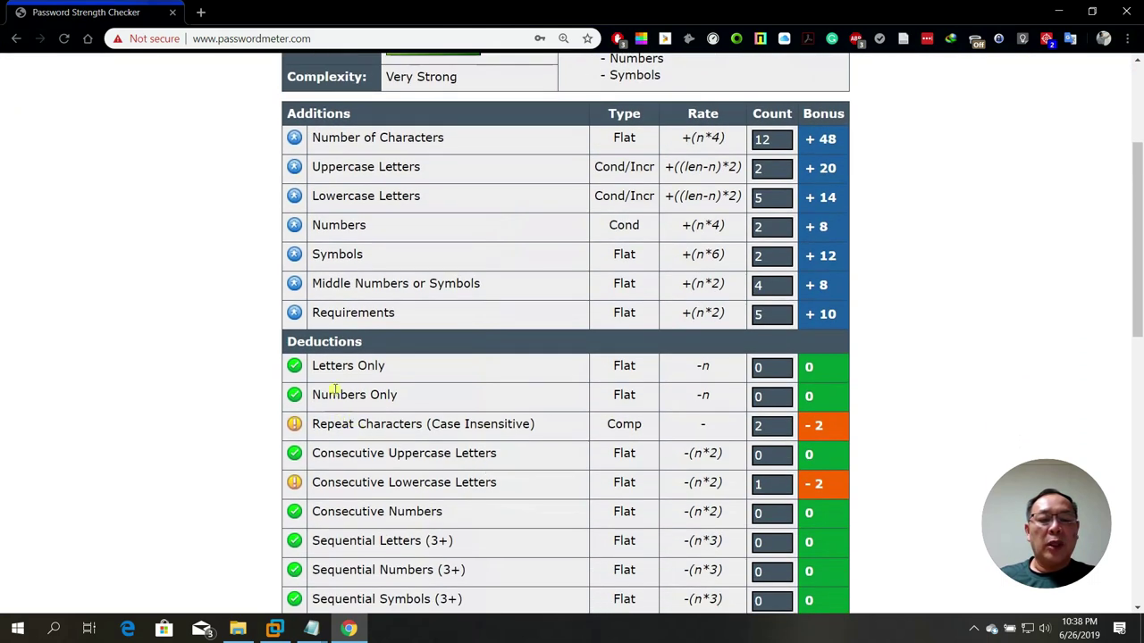
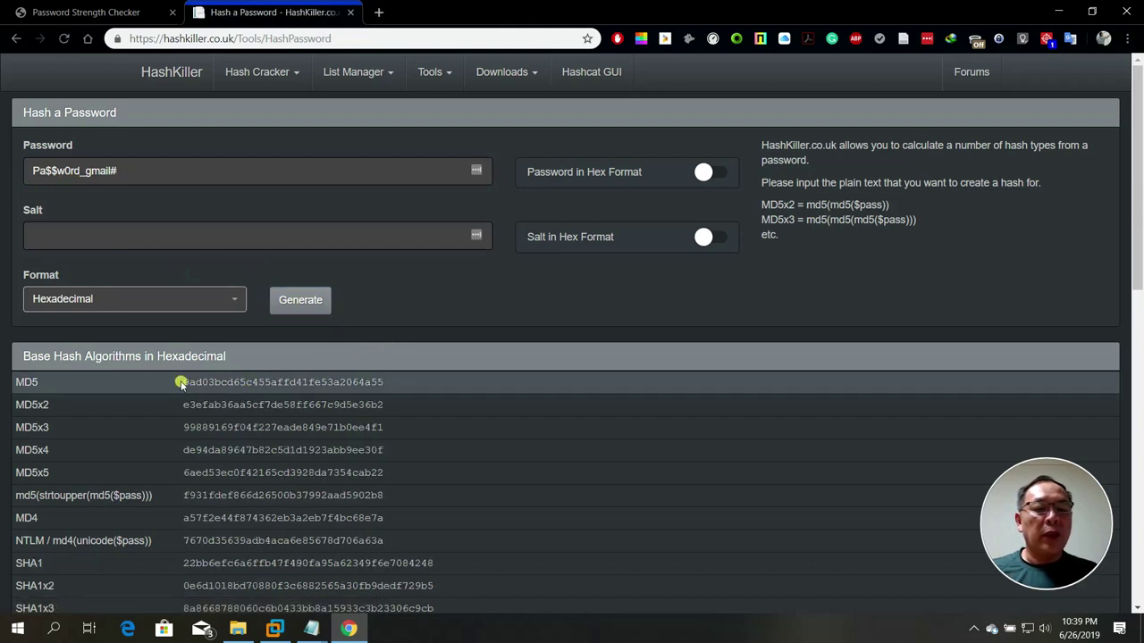
Select the MD5 hash value 9ad03bcd65c455affd41fe53a2064a55 for copying.
drag(184, 381, 386, 382)
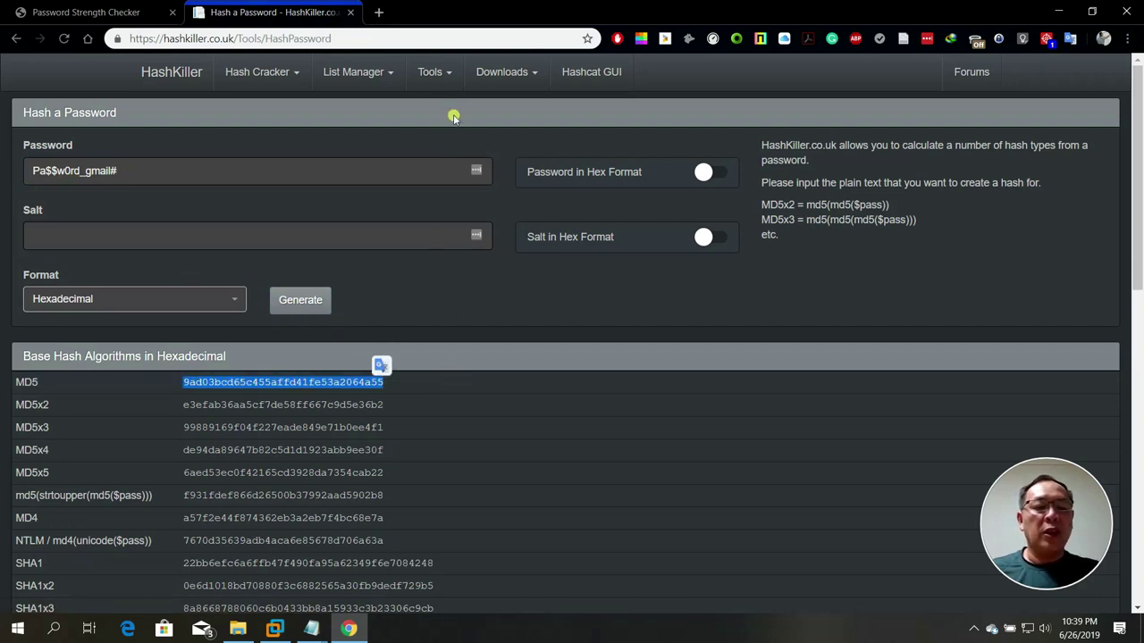
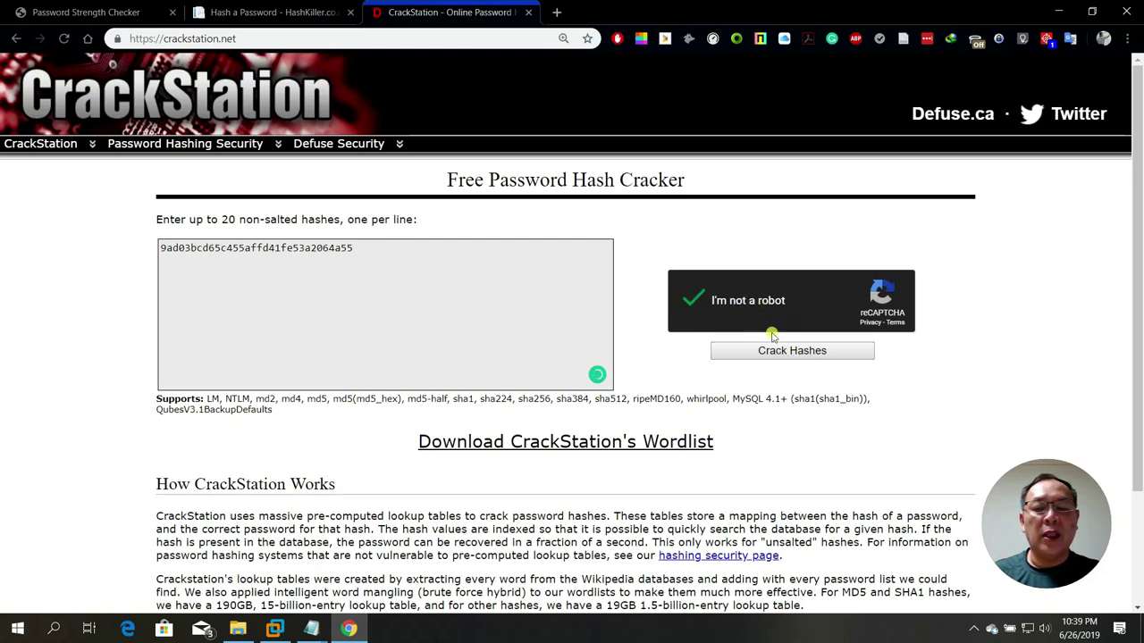
Submit the hash with Crack Hashes and review its red Unknown, Not found result row.
click(786, 353)
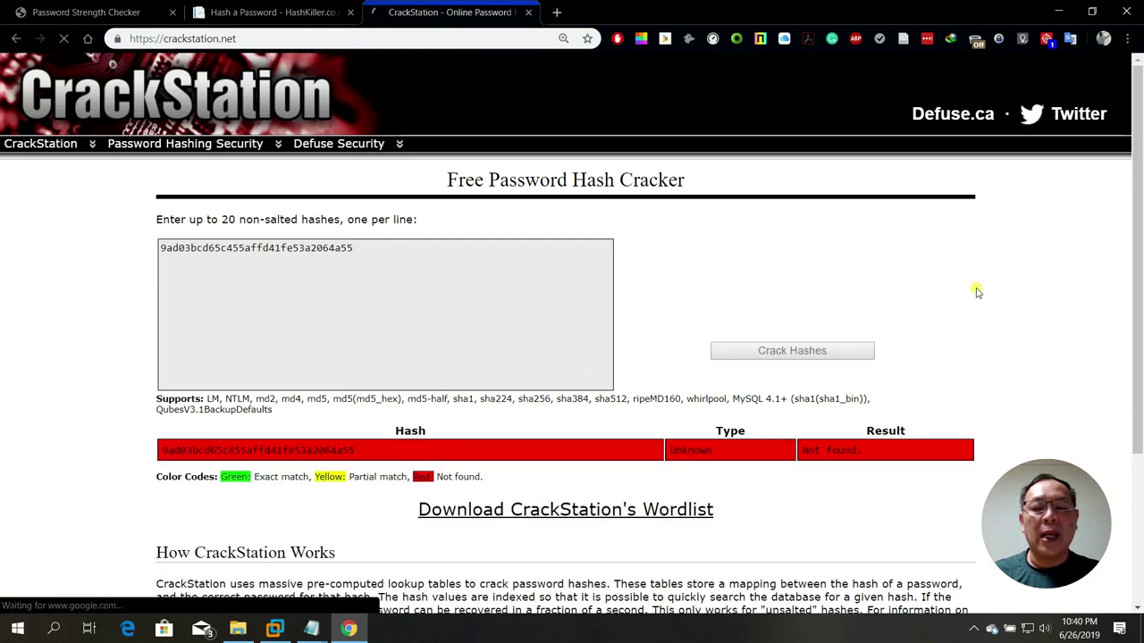
scroll(553, 343, down, 1)
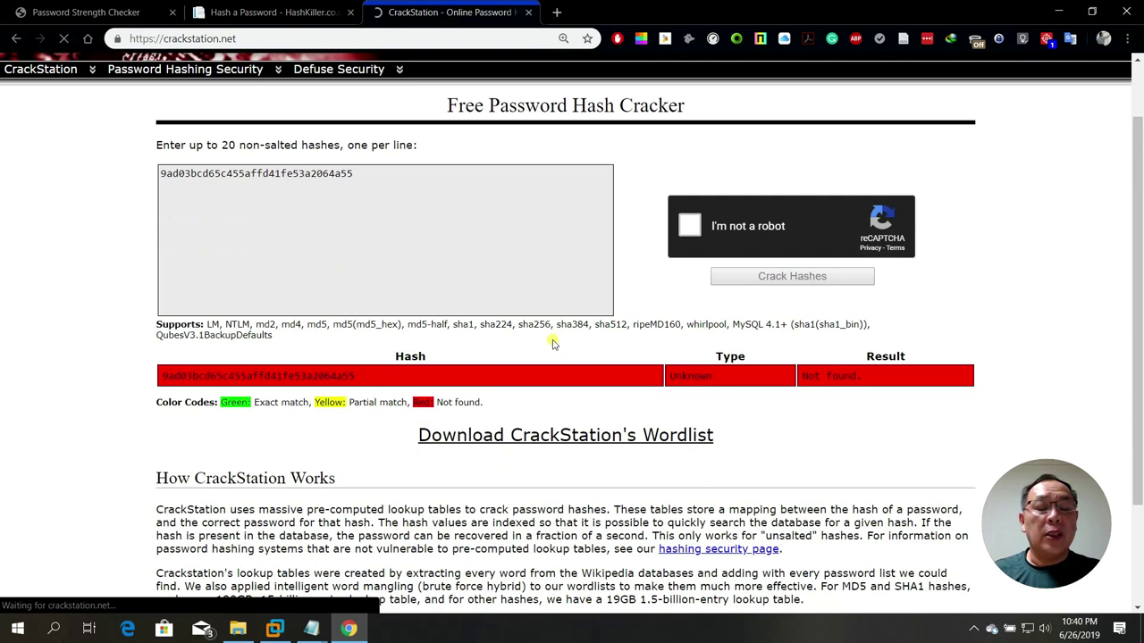
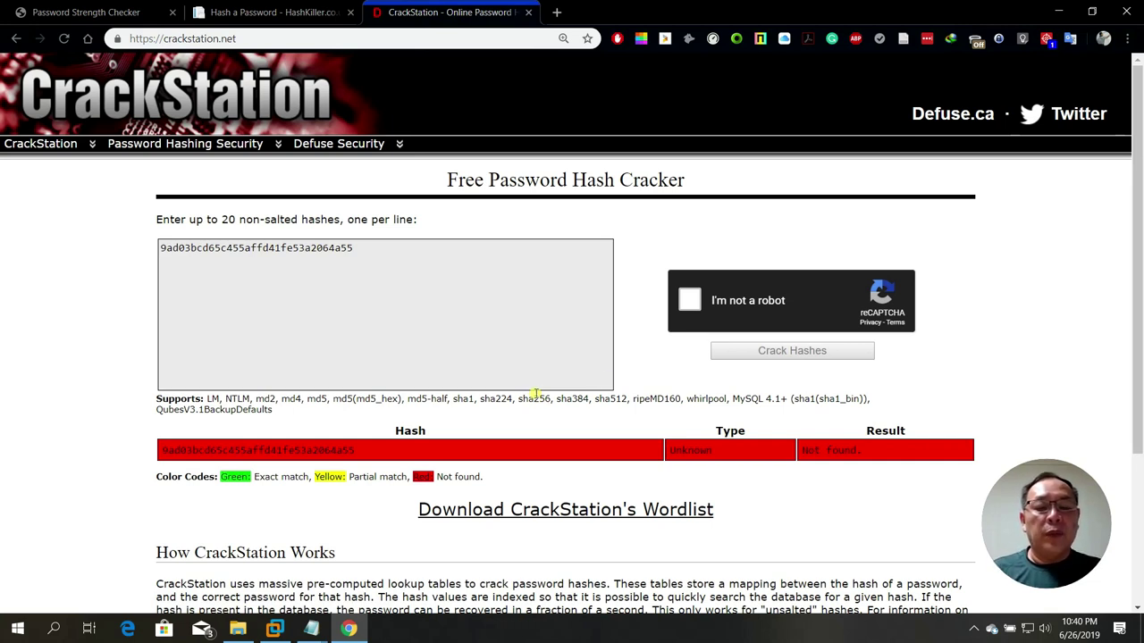
Minimize the CrackStation page, close Test.txt, and bring back Notes.txt with its highlight cleared.
click(1058, 12)
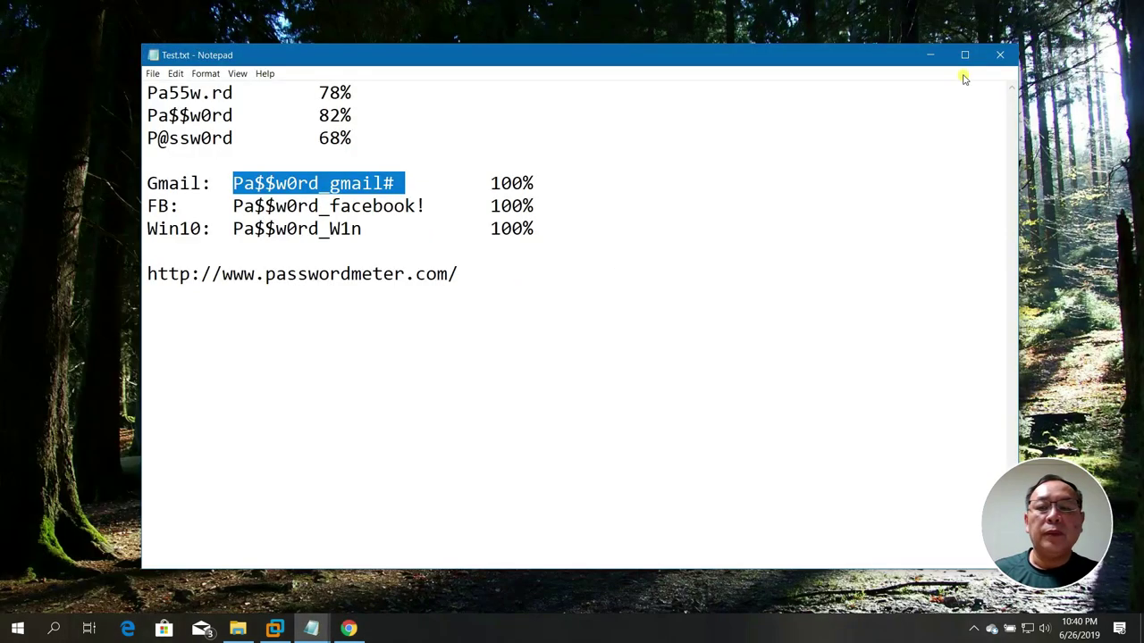
click(999, 56)
click(311, 628)
click(455, 375)
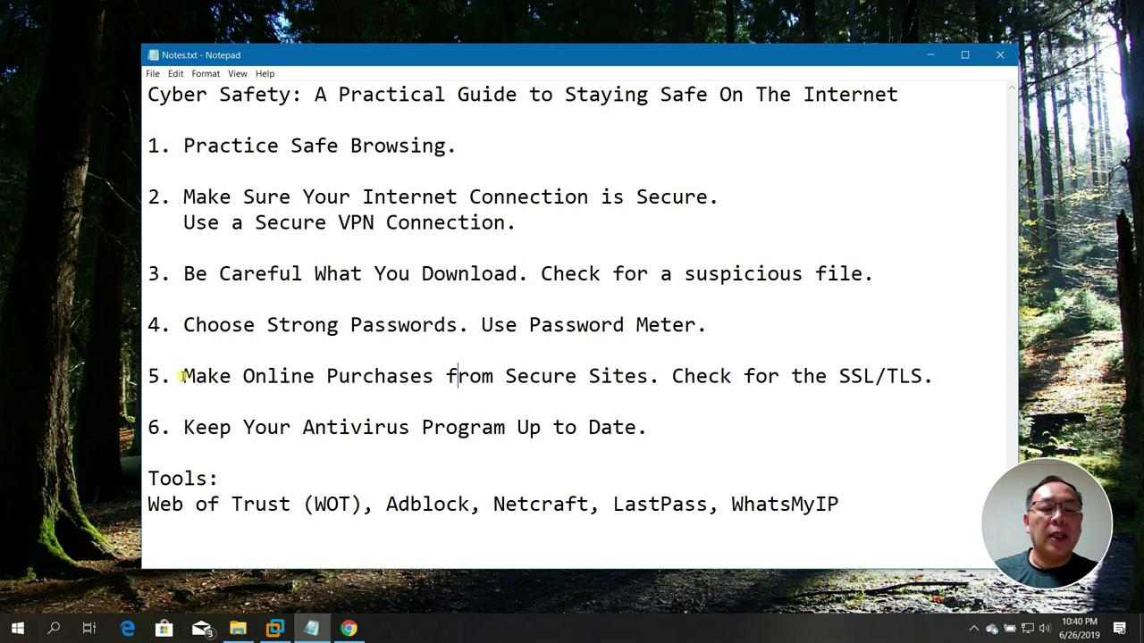
Highlight the 'Choose Strong Passwords. Use Password Meter.' tip in Notes.txt.
drag(185, 325, 695, 333)
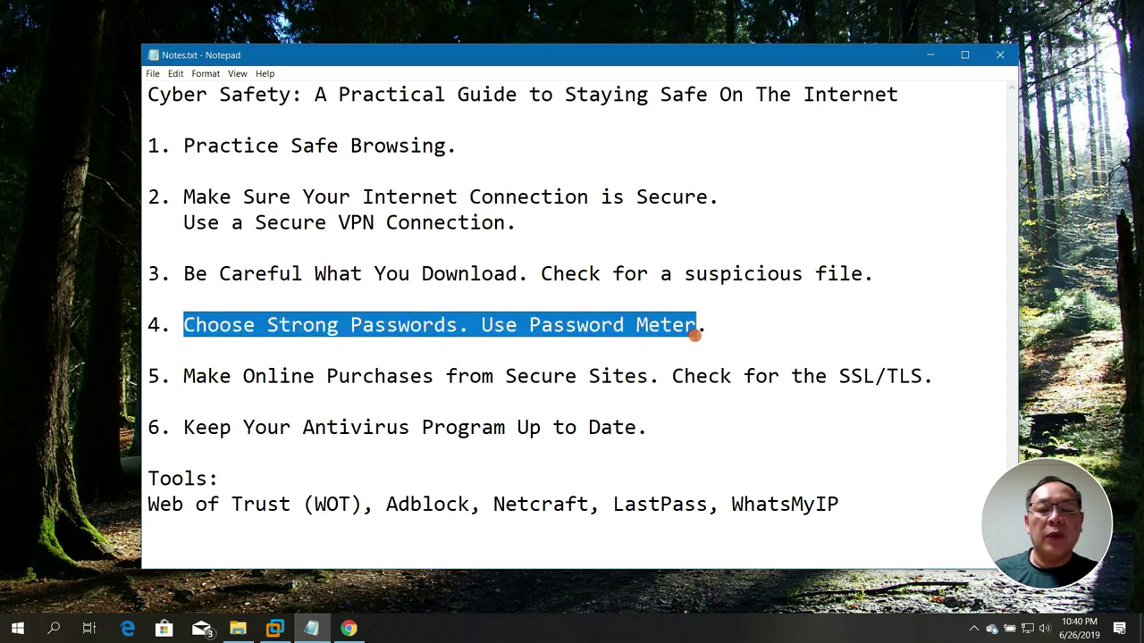
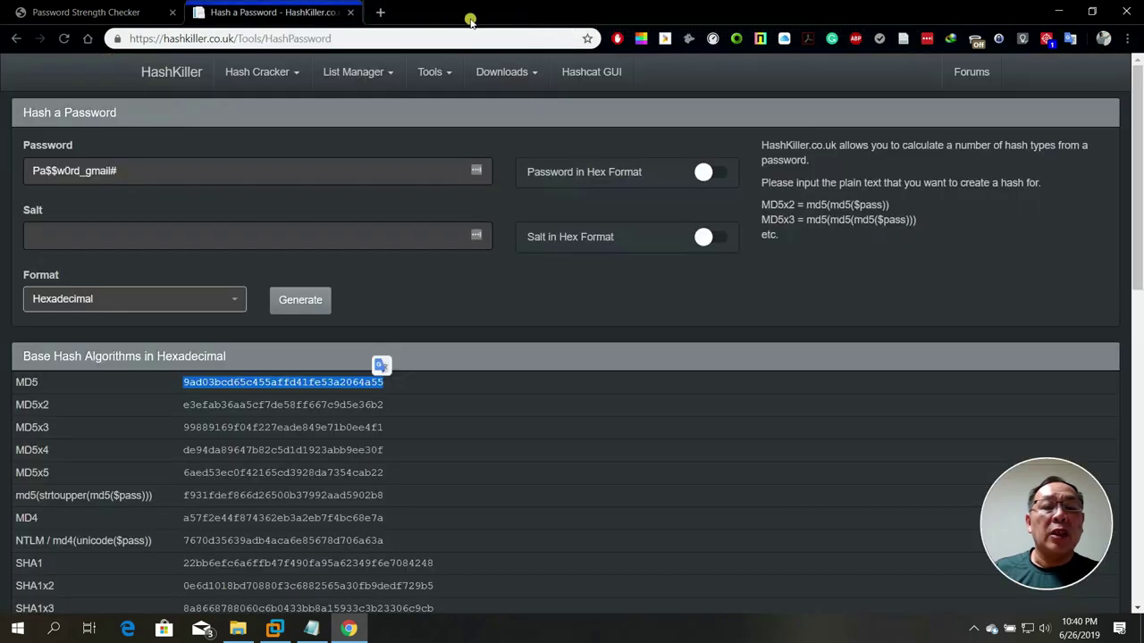
Close the HashKiller tab and search 'laza' from the address bar.
click(339, 17)
click(350, 13)
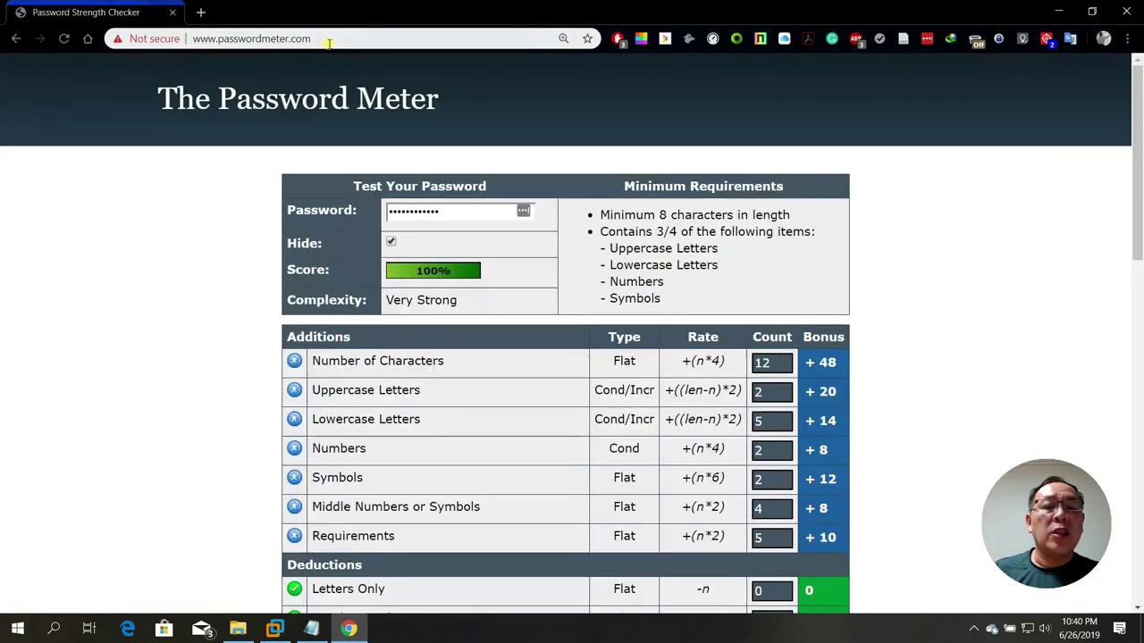
click(328, 38)
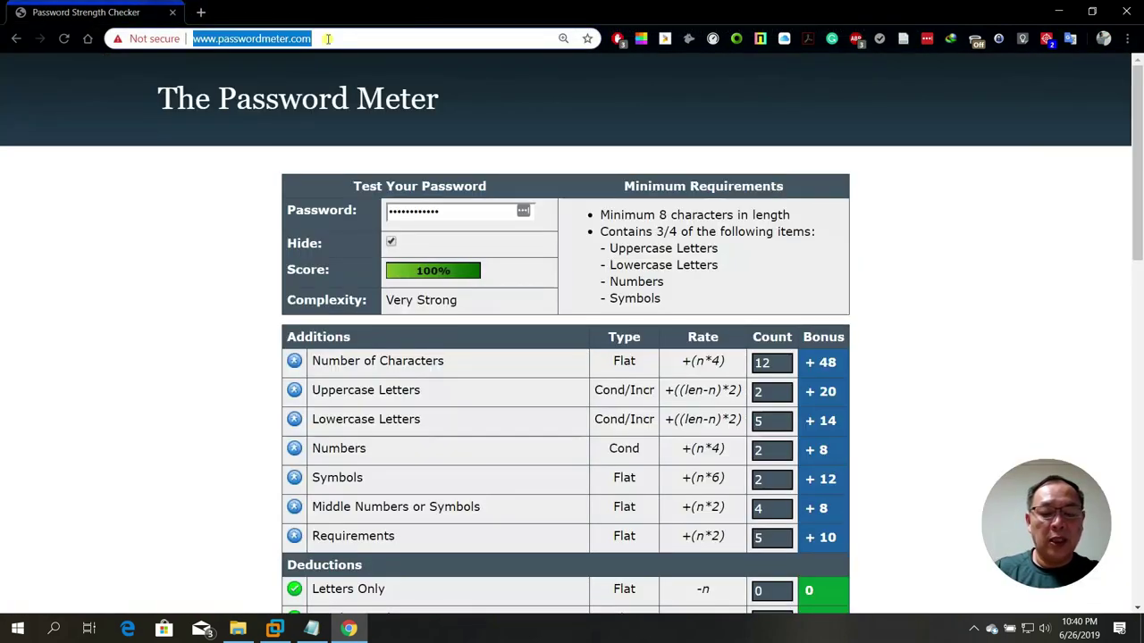
text(lazada)
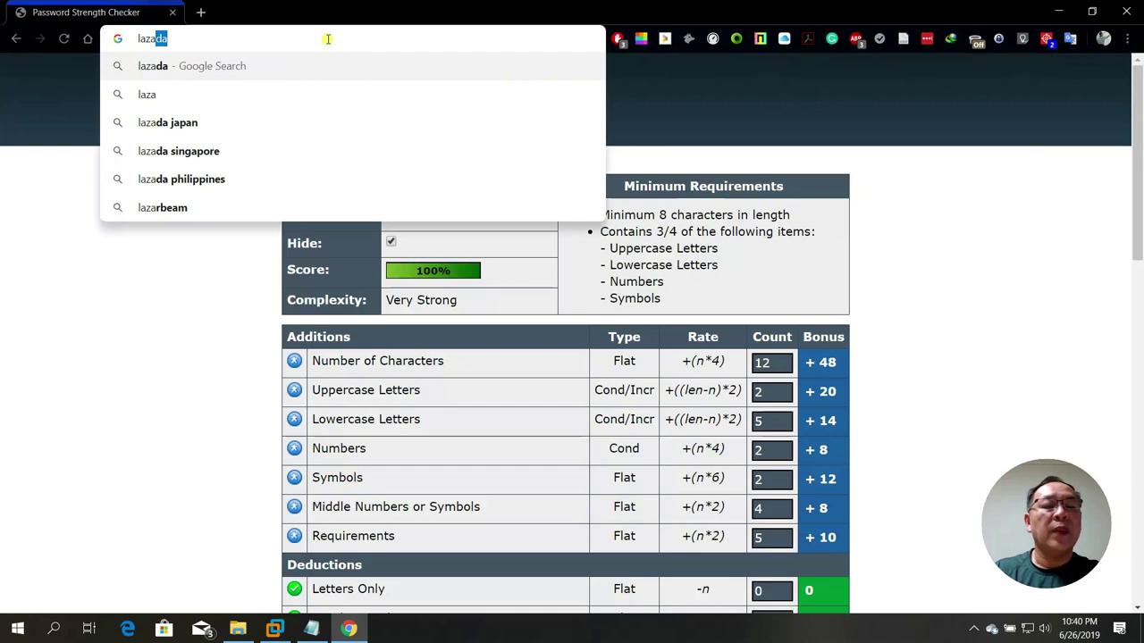
key(Return)
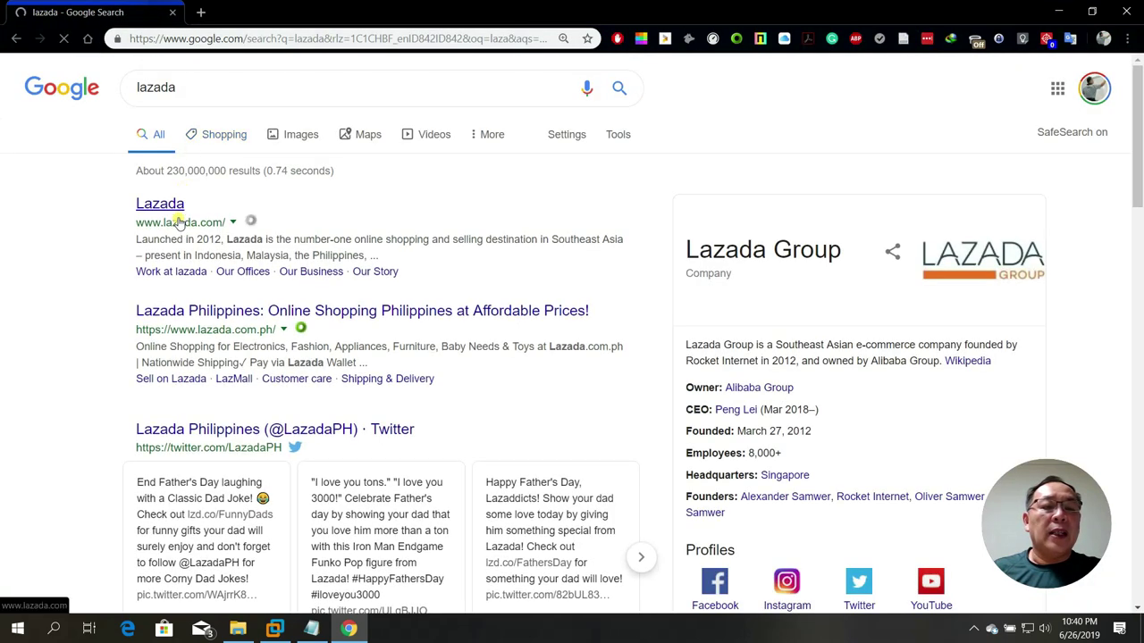
Open the Lazada site, check its Not secure warning, and start a new tab.
click(167, 204)
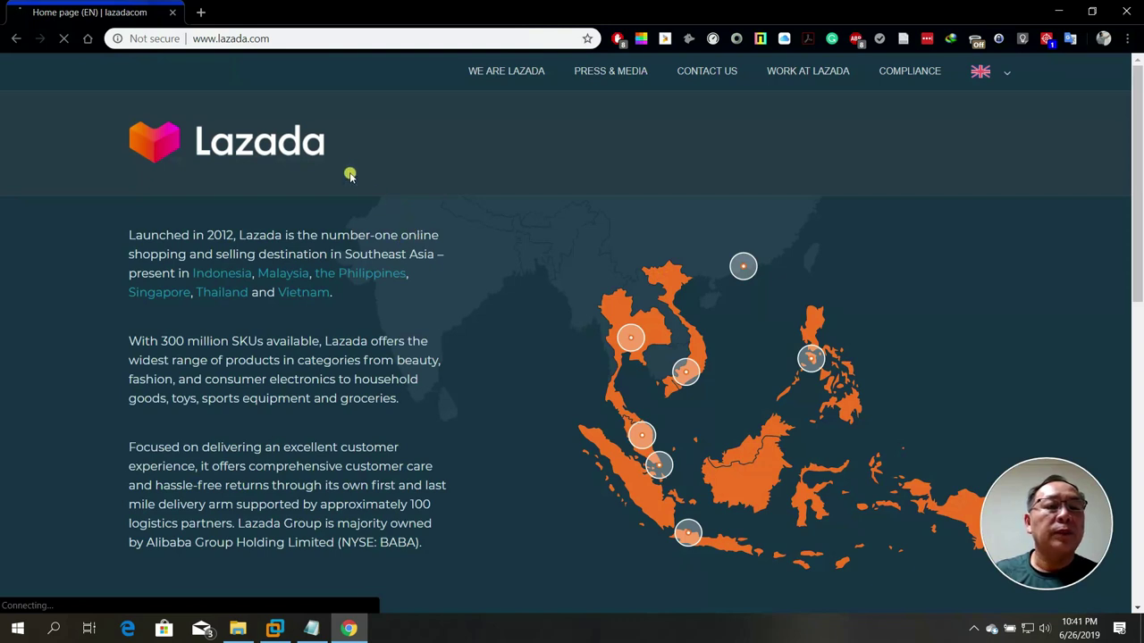
click(154, 41)
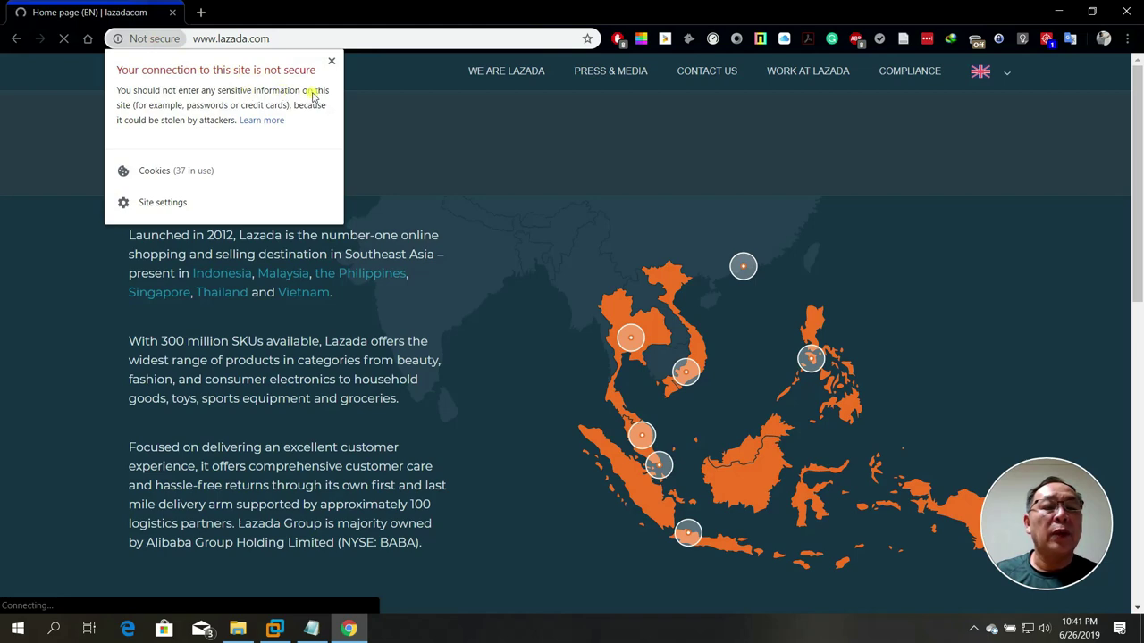
click(201, 12)
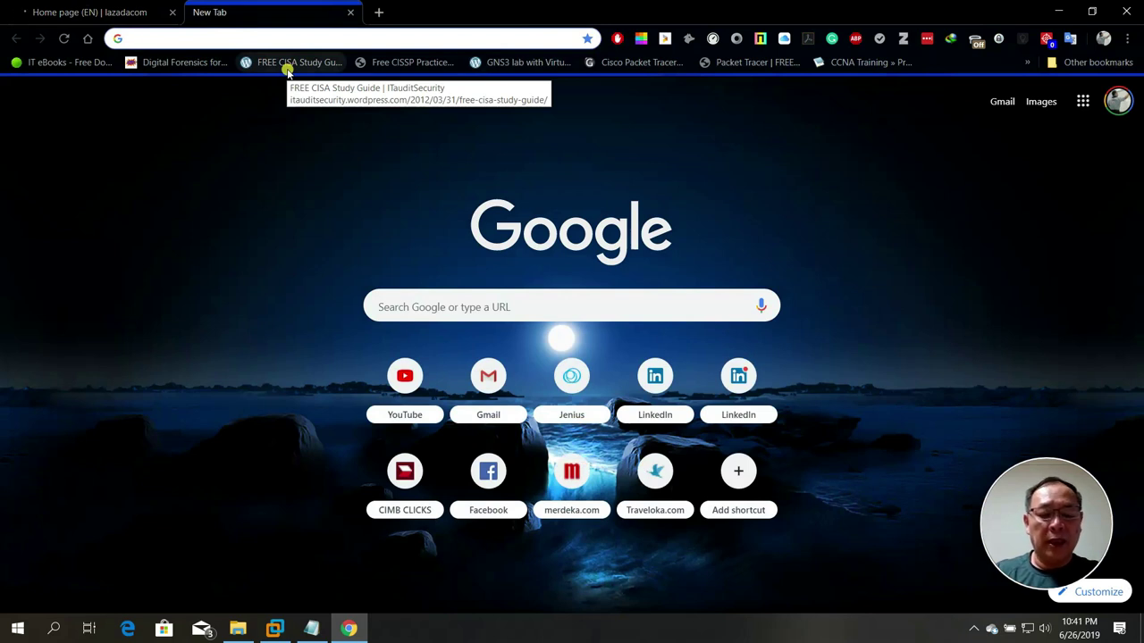
Load Traveloka from 'trav', review its connection security details, then return to the Lazada tab.
text(trav)
key(Return)
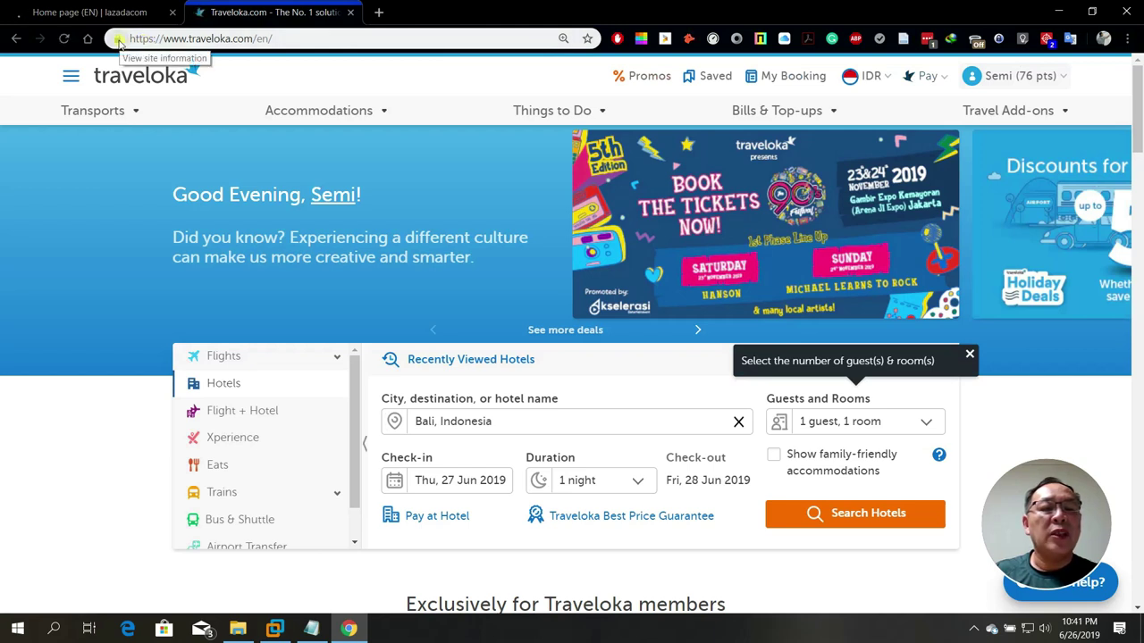
click(118, 41)
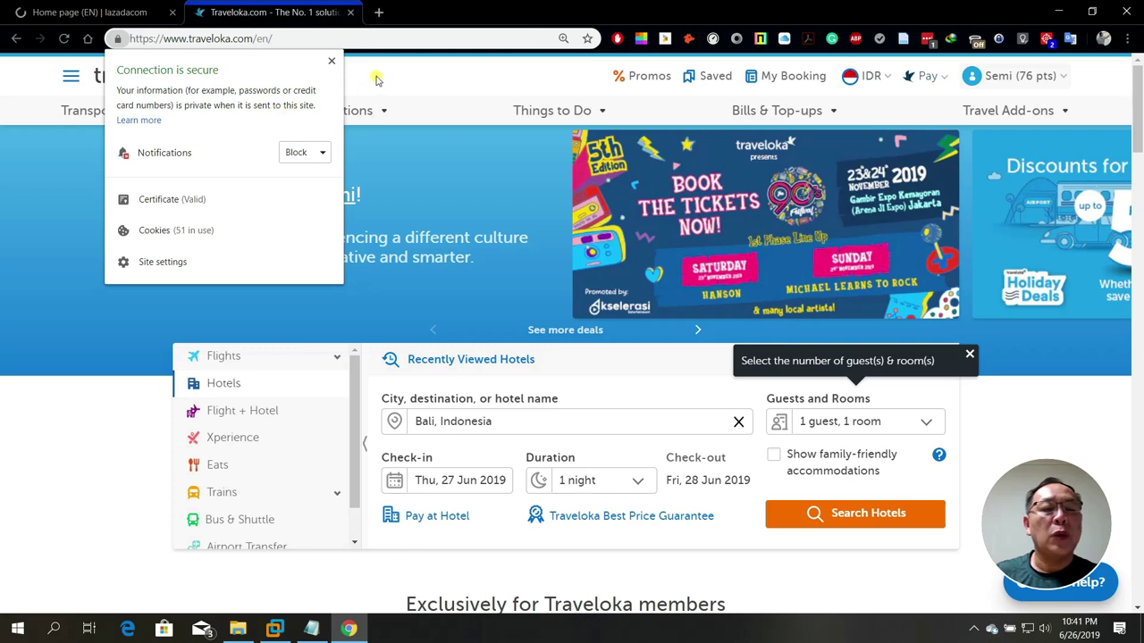
click(374, 73)
click(124, 16)
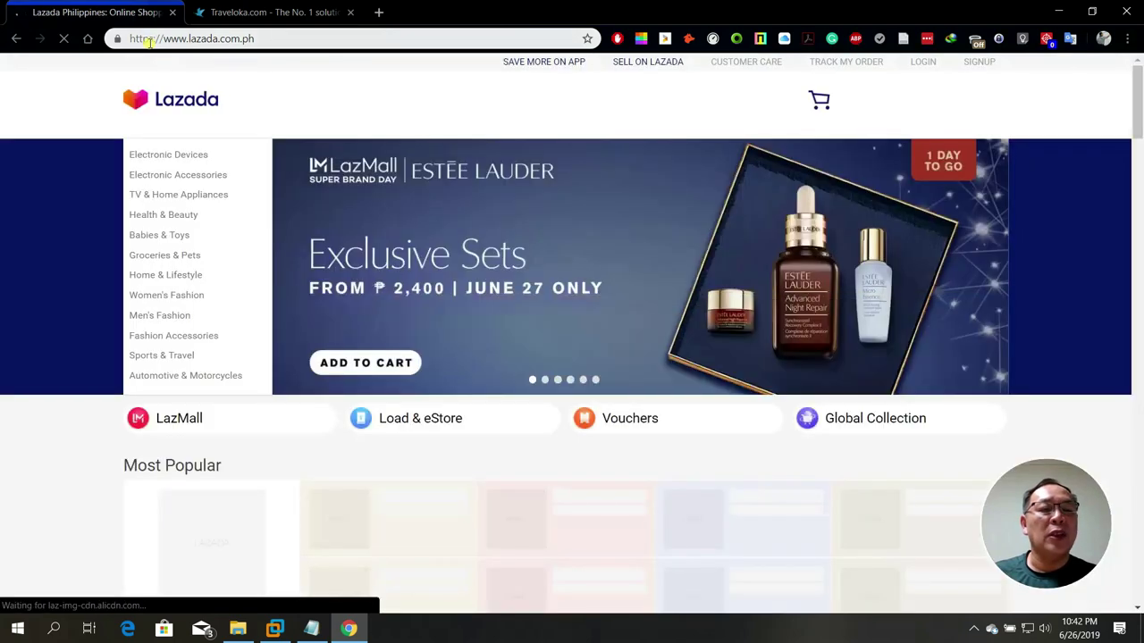
Return to Lazada Philippines, inspect its *.lazada.com certificate from Bitdefender, then switch to Traveloka.
click(17, 38)
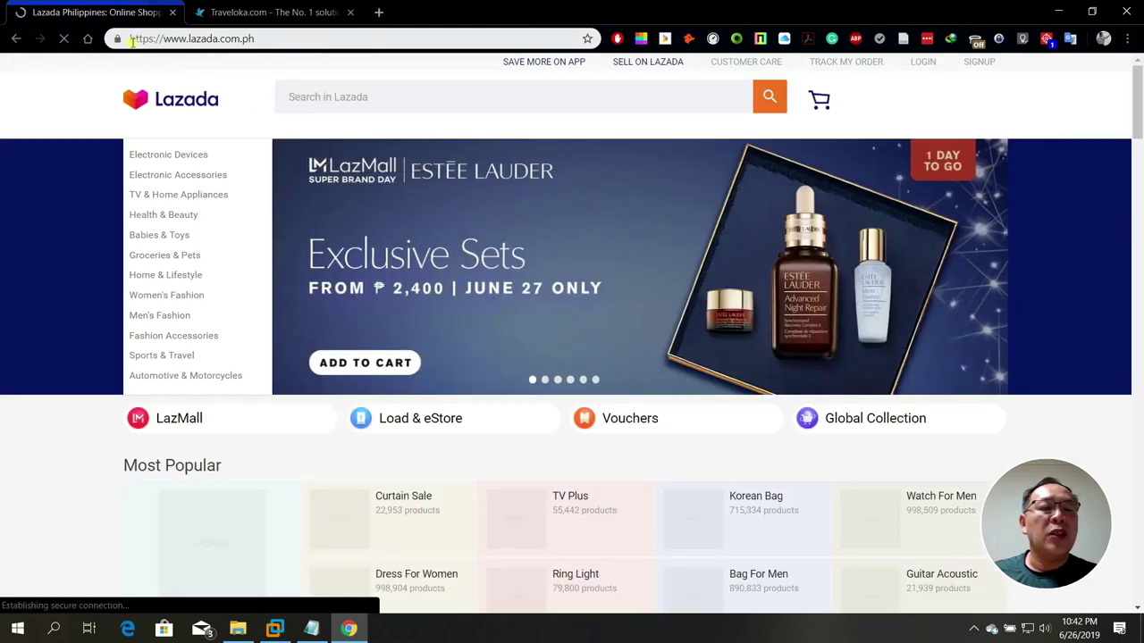
click(116, 40)
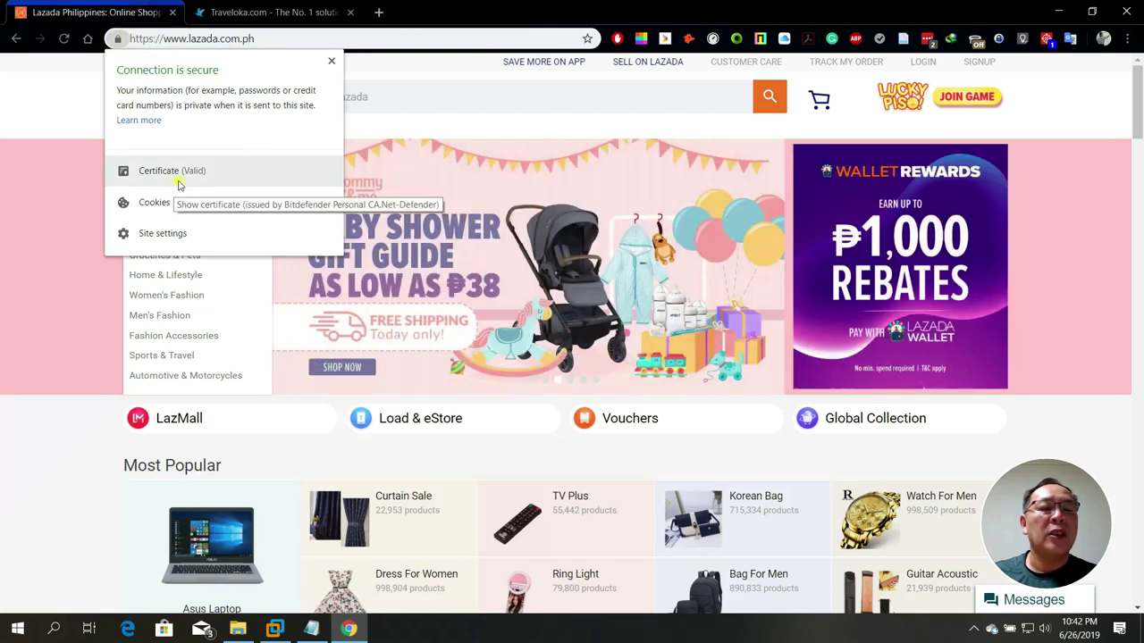
click(174, 172)
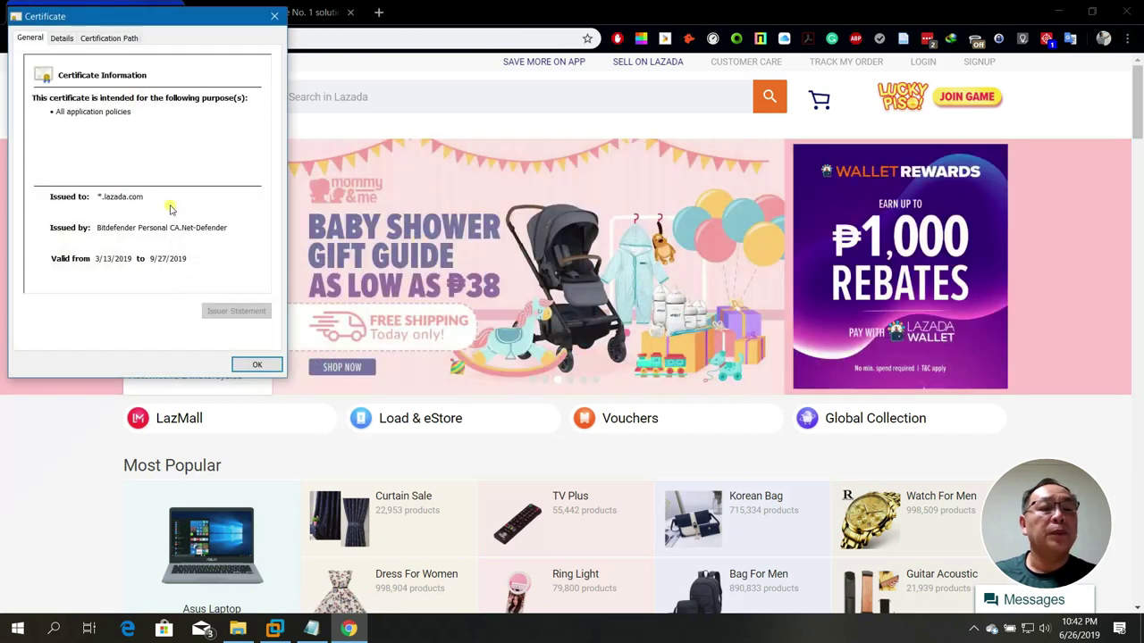
click(259, 365)
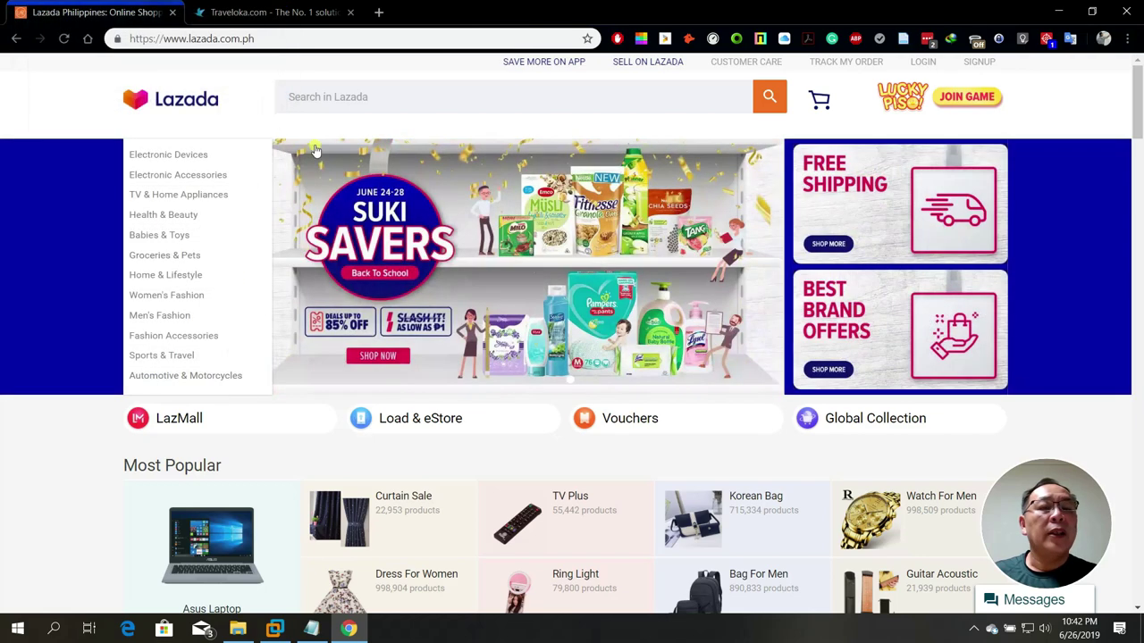
click(282, 14)
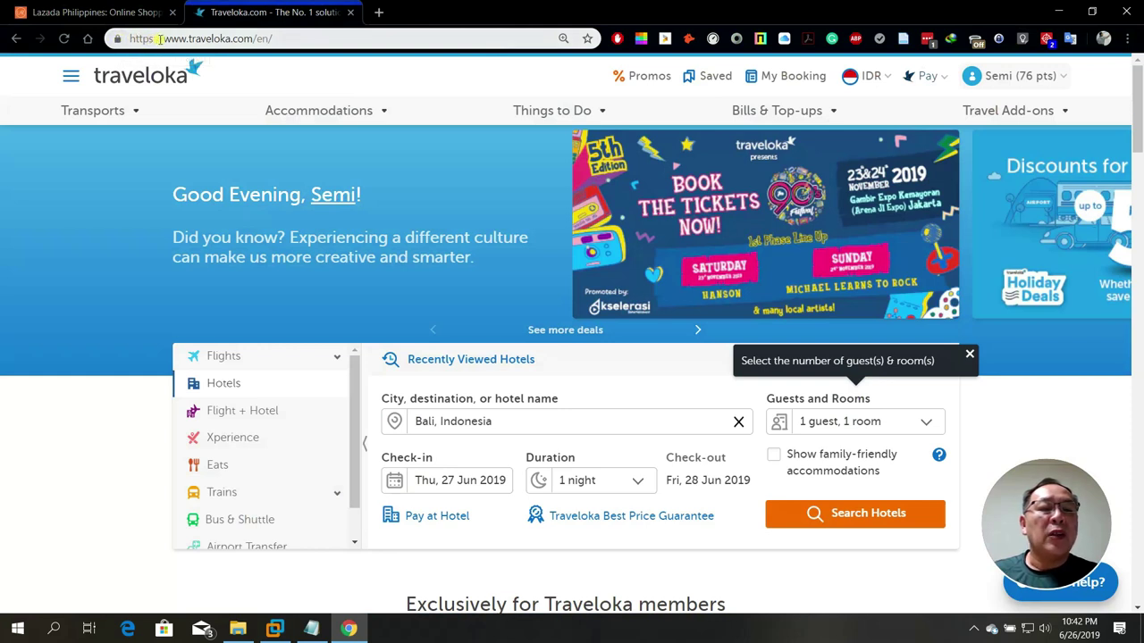
Highlight the https prefix of the Traveloka address, then minimize Chrome to reveal the checklist.
drag(164, 39, 131, 40)
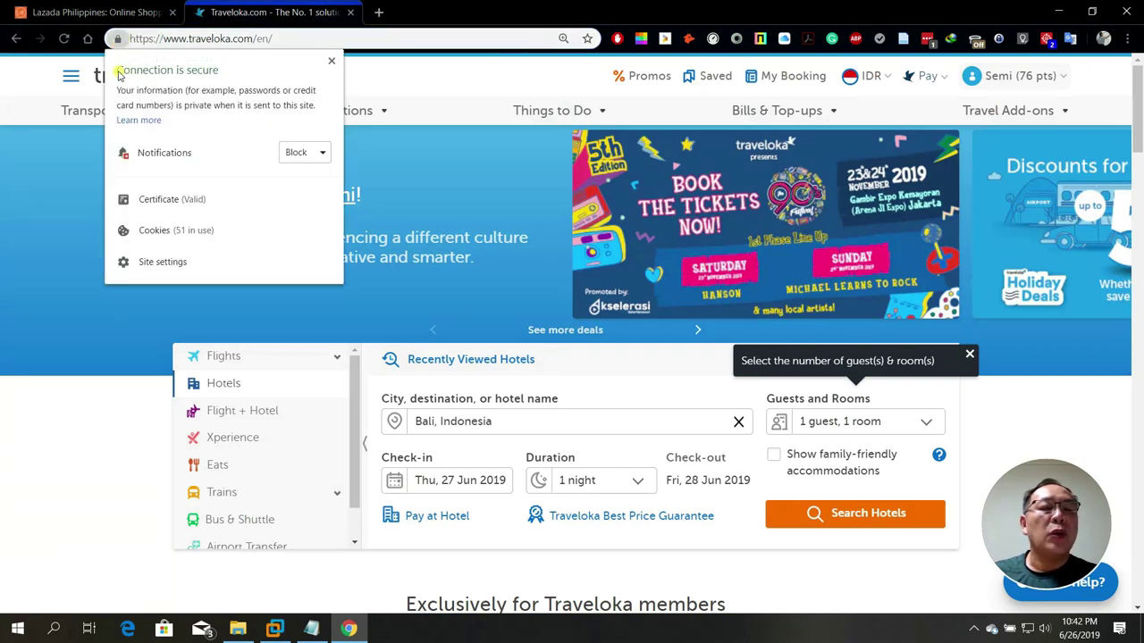
click(331, 60)
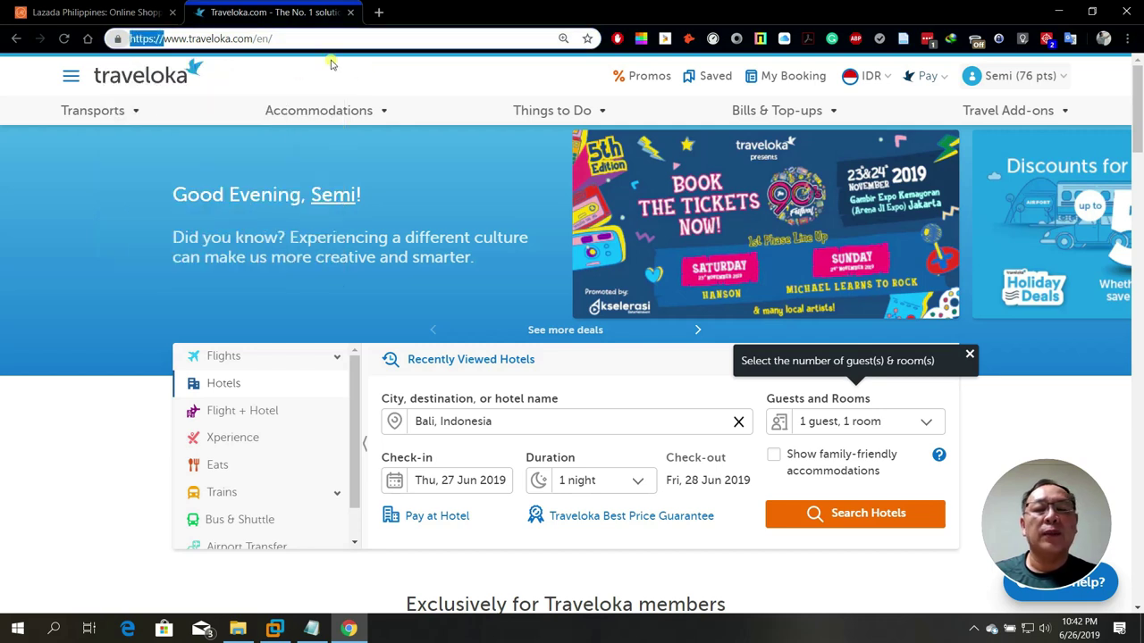
click(402, 76)
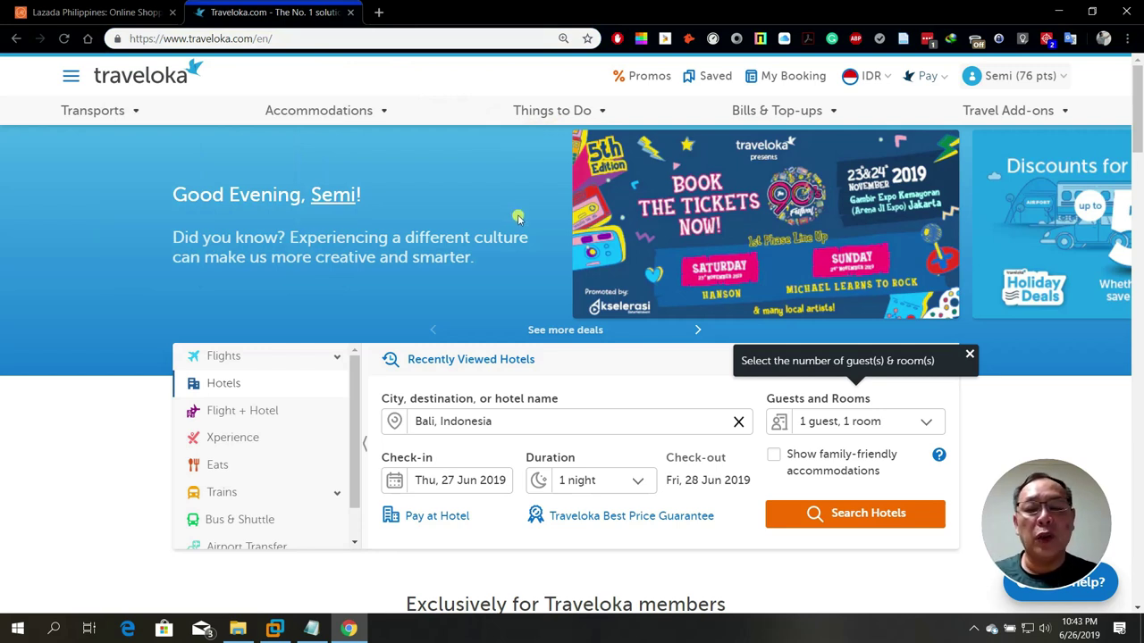
click(1059, 11)
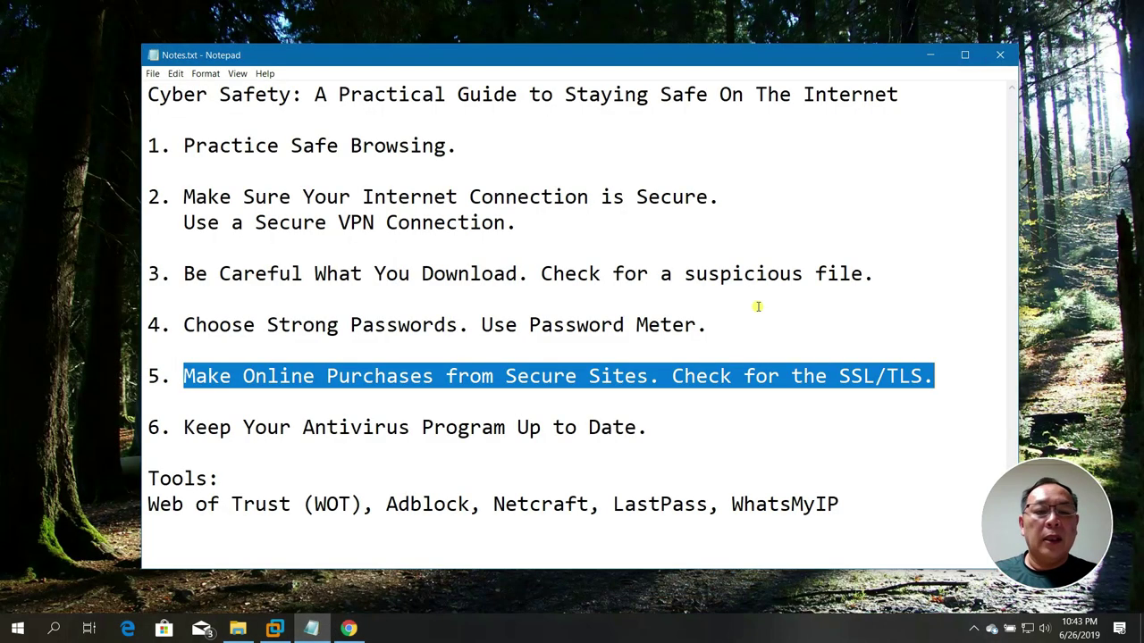
Highlight item 6, 'Keep Your Antivirus Program Up to Date.', and show the hidden tray icons.
click(184, 427)
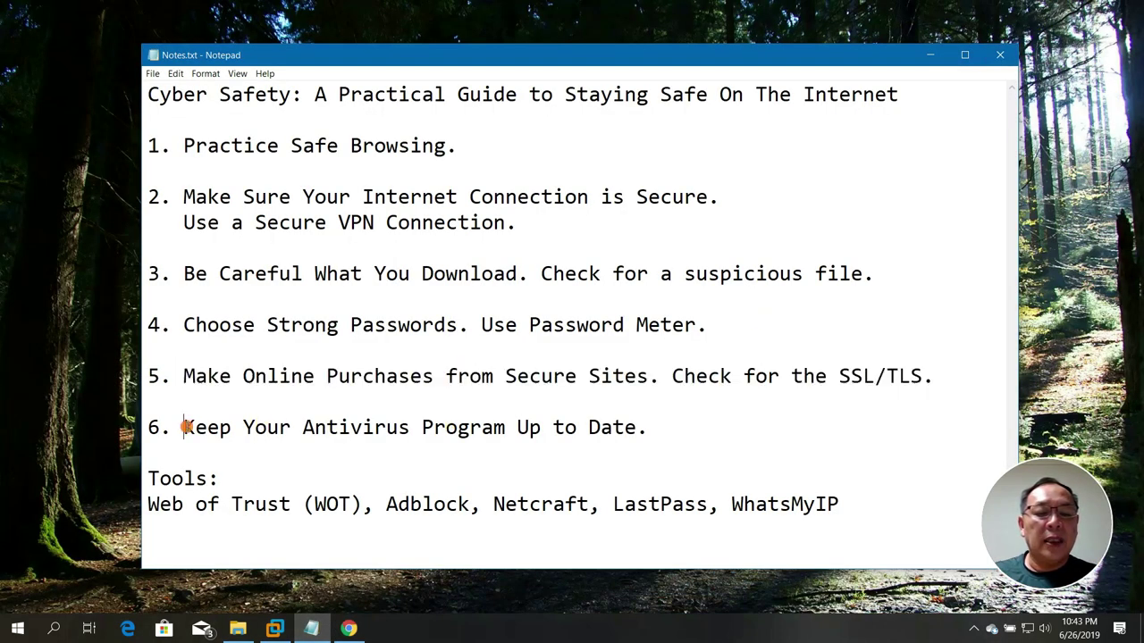
drag(184, 427, 650, 430)
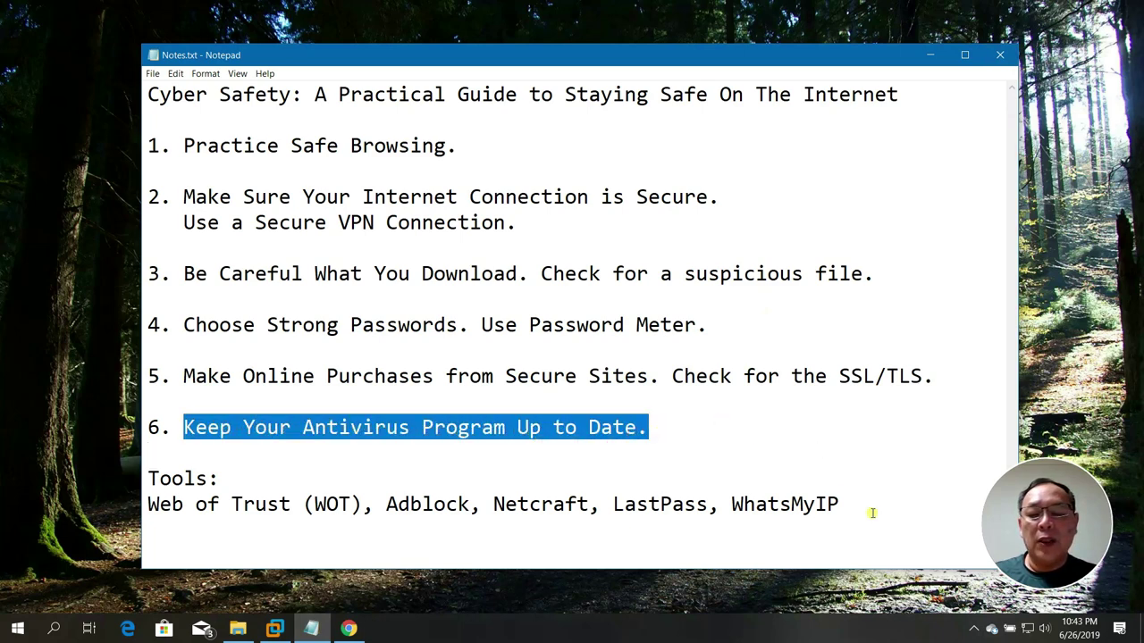
click(974, 629)
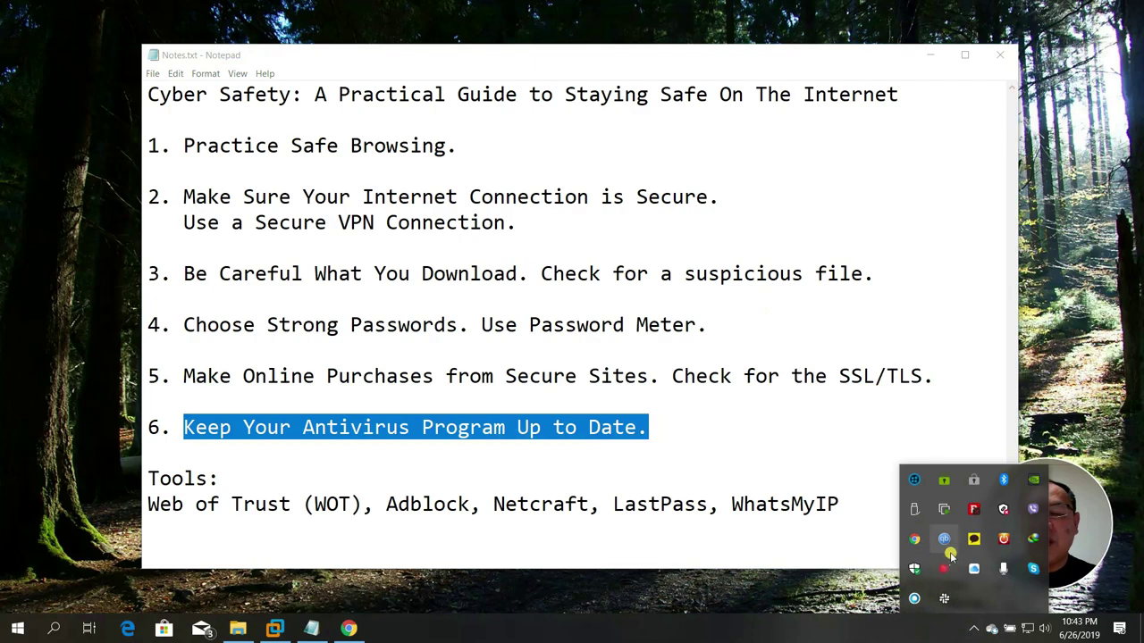
Open Bitdefender, enable Web Attack Prevention, and review the Antivirus settings and exception lists.
click(1001, 524)
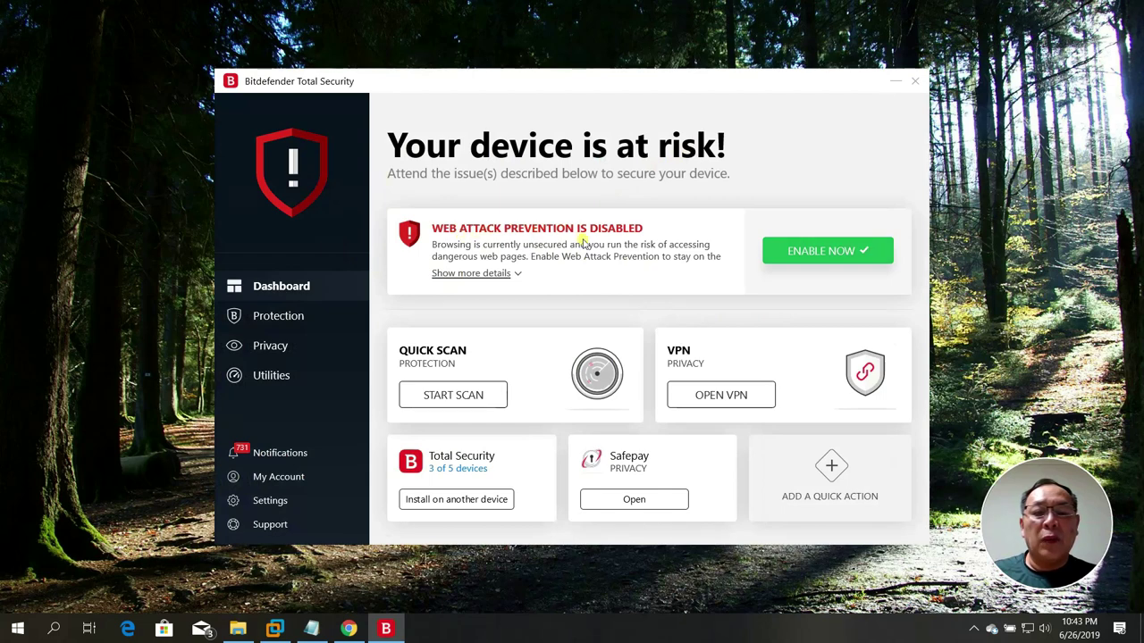
click(802, 254)
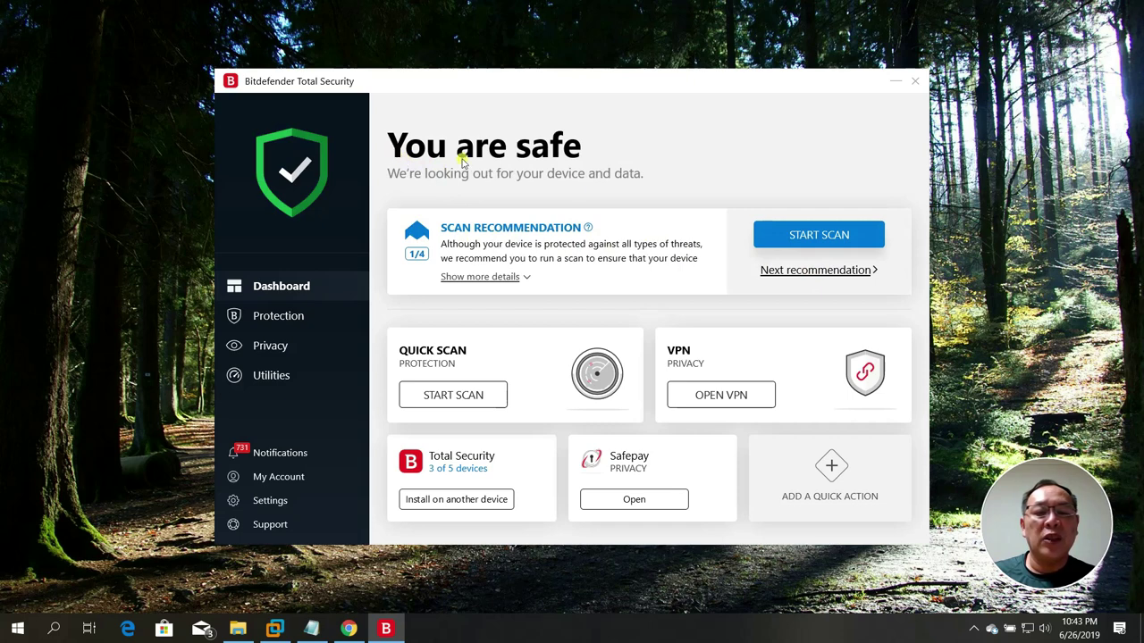
click(296, 319)
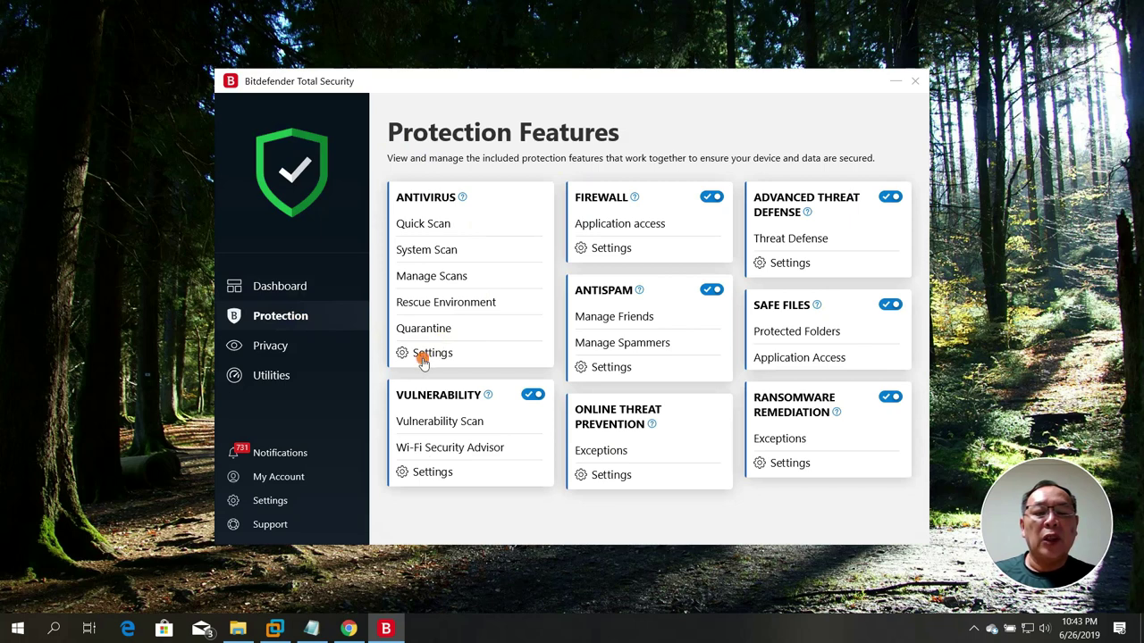
click(423, 357)
click(460, 189)
click(398, 113)
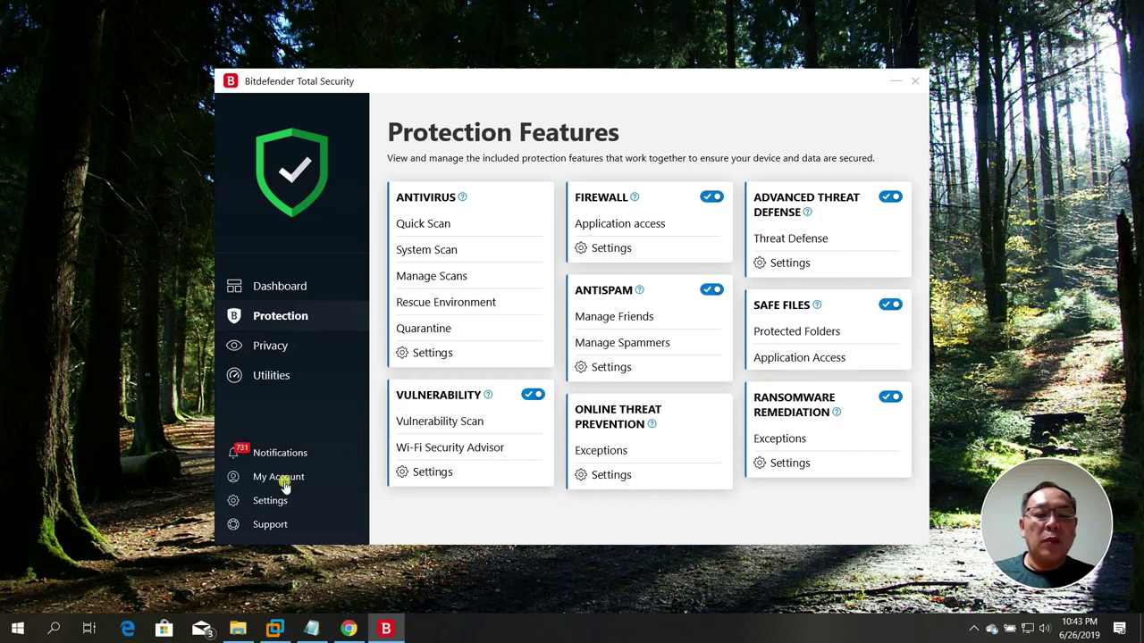
Browse Bitdefender's Dashboard, Utilities, My Account subscription details and Settings.
click(282, 286)
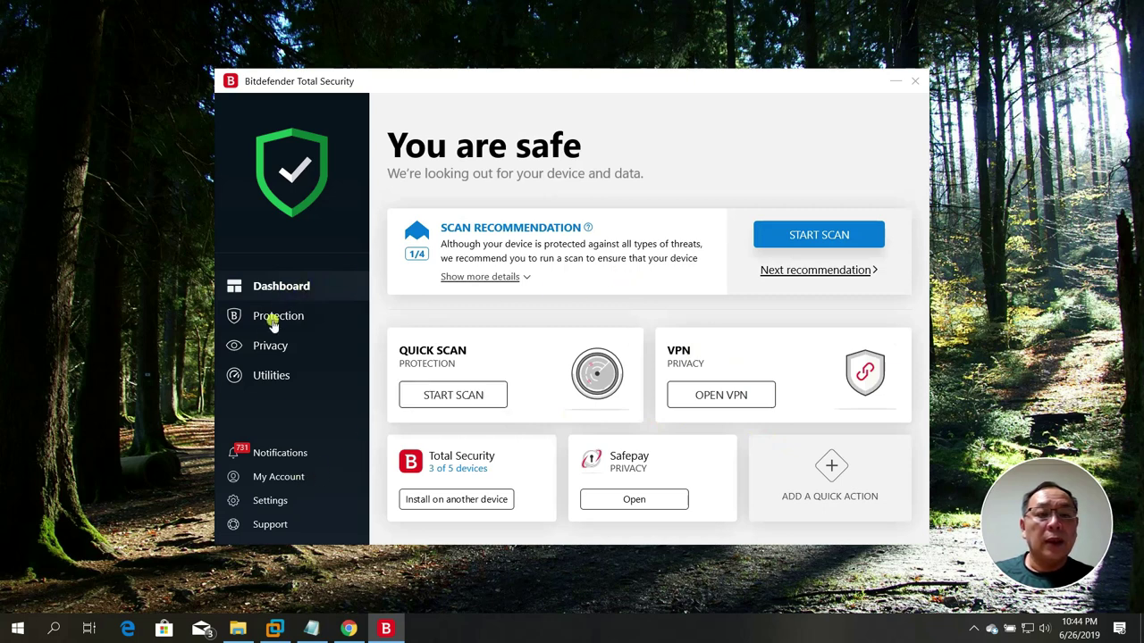
click(267, 373)
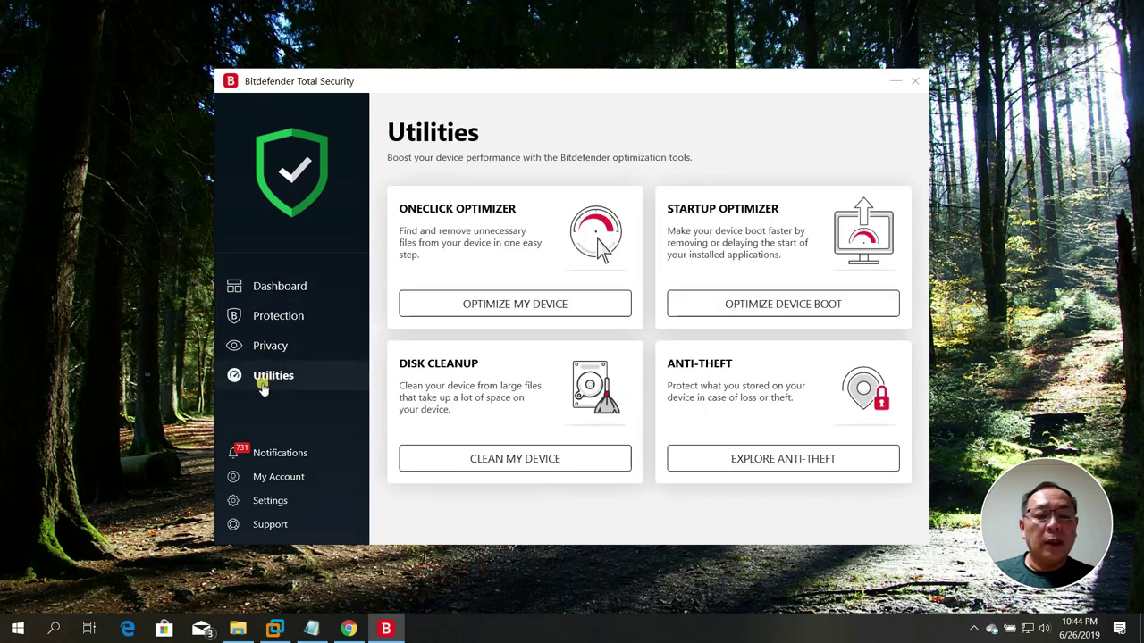
click(267, 477)
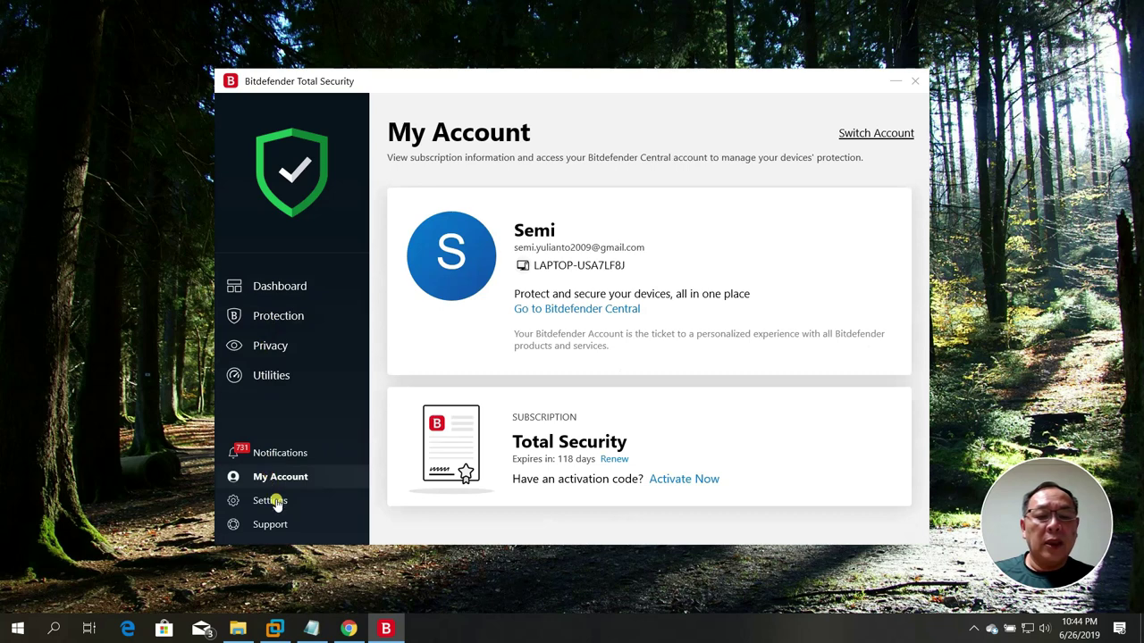
click(269, 502)
Check the automatic hourly update settings, then close the Bitdefender window.
click(526, 198)
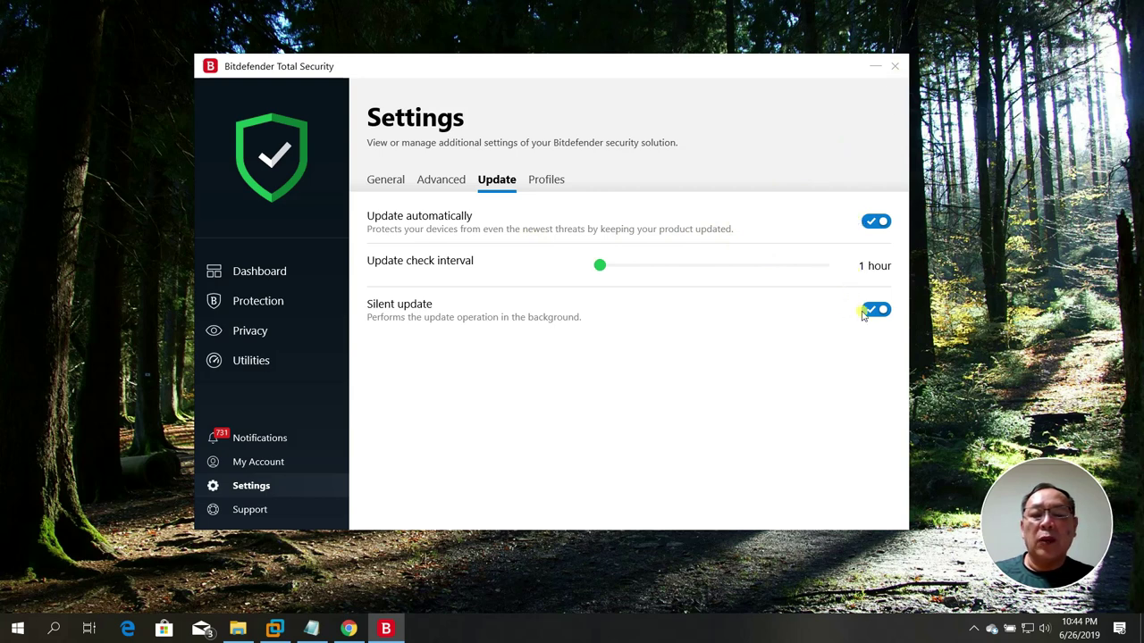
click(897, 71)
Highlight Web of Trust (WOT), Netcraft and Adblock in the Tools list, then bring Chrome forward.
click(311, 628)
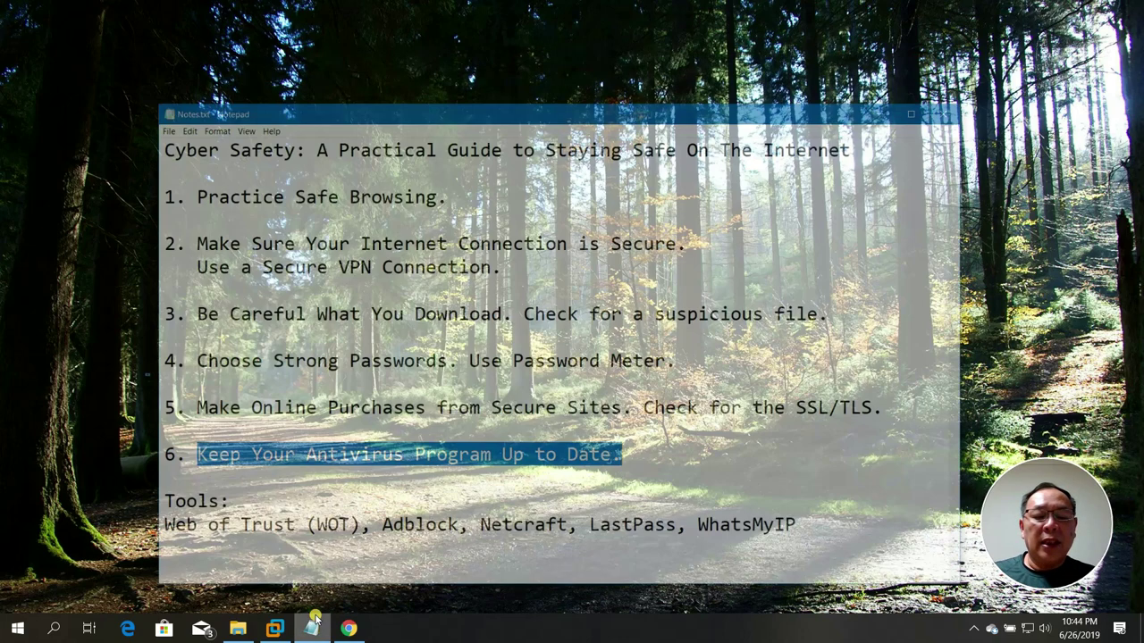
click(531, 453)
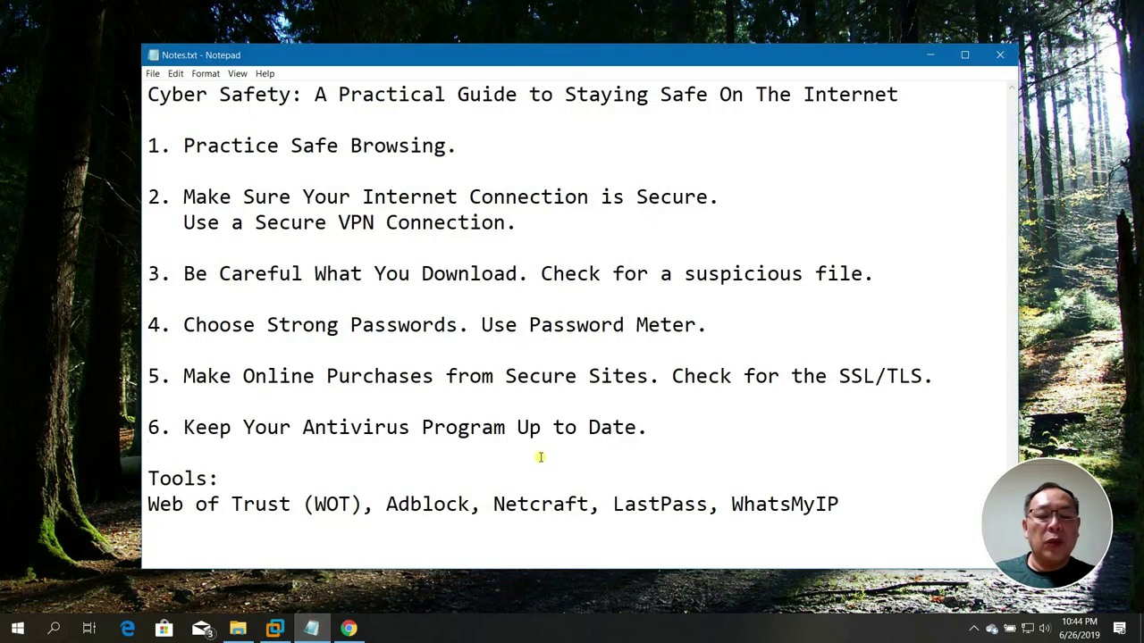
drag(358, 504, 145, 503)
drag(489, 506, 588, 507)
drag(387, 507, 470, 506)
click(348, 630)
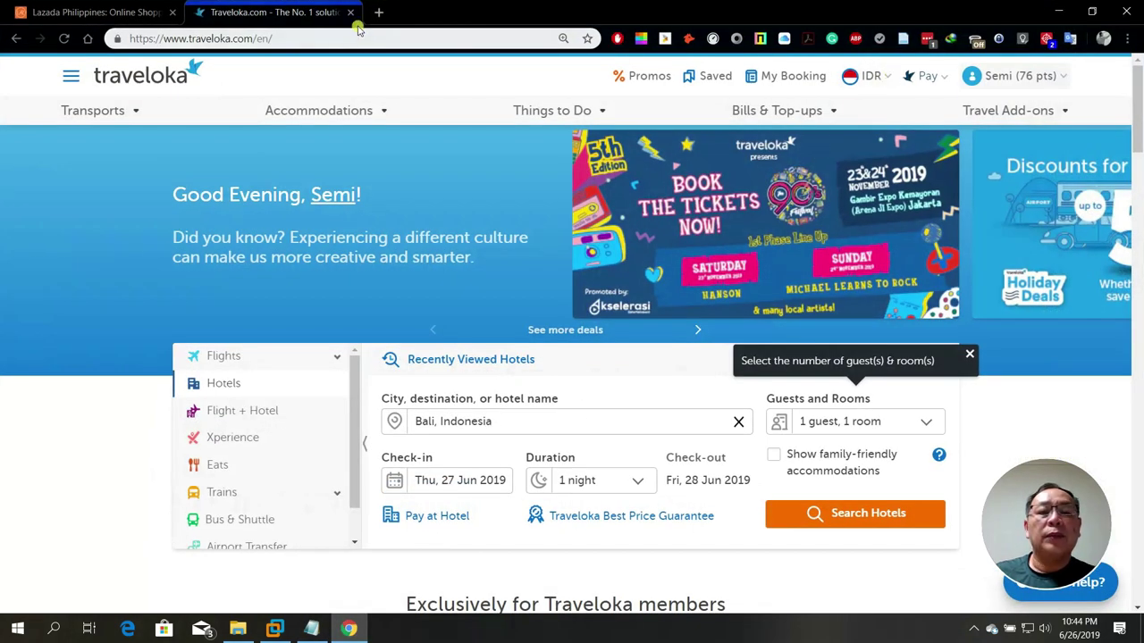
Close the Traveloka tab and go to google.com via 'goo'.
click(350, 13)
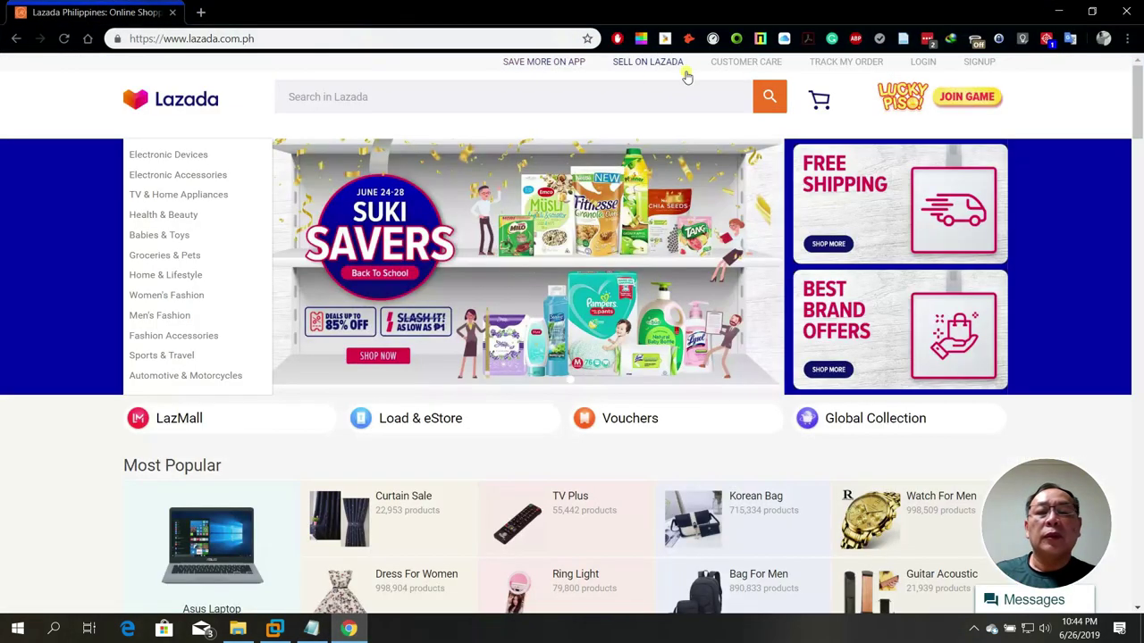
click(437, 40)
text(goo)
key(Return)
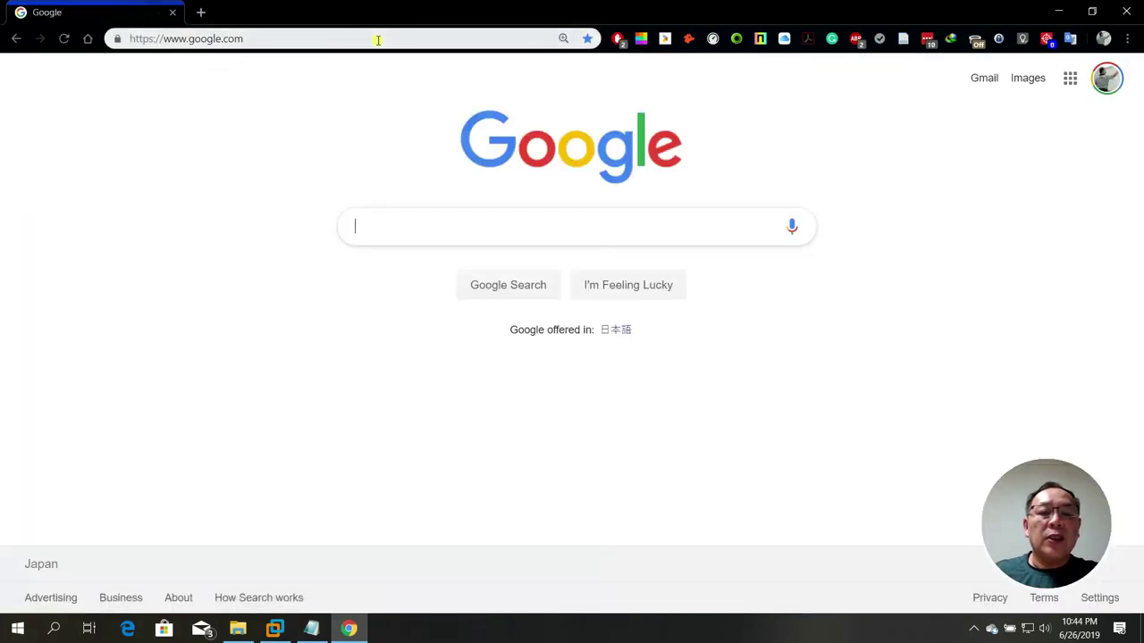
Search Google for 'detik.com'.
click(378, 40)
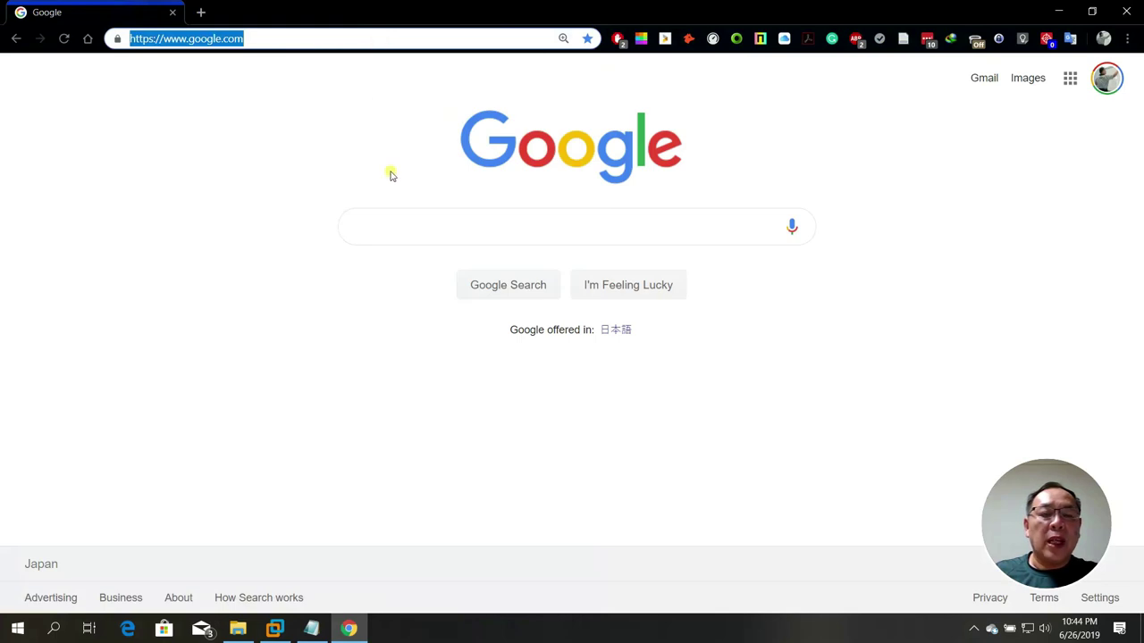
click(404, 229)
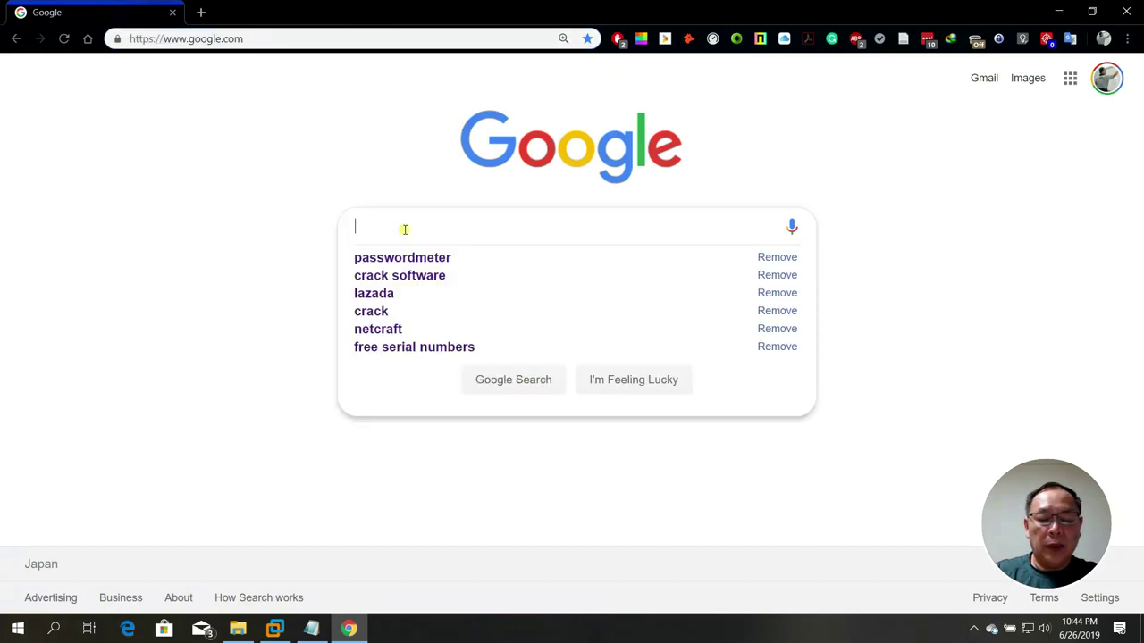
text(detik.com)
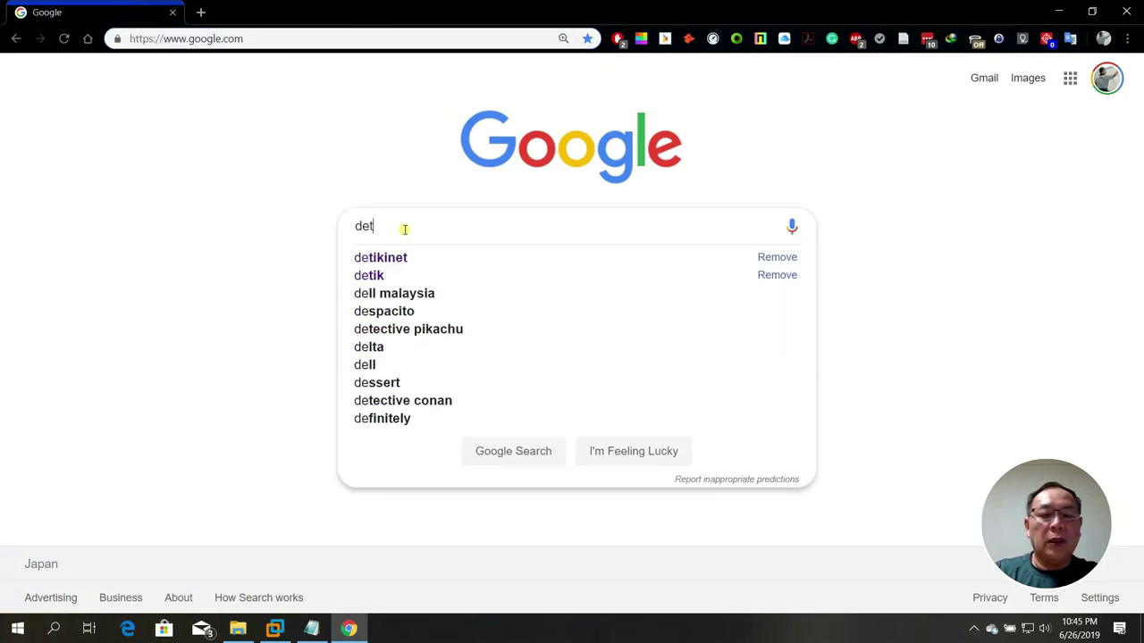
key(Return)
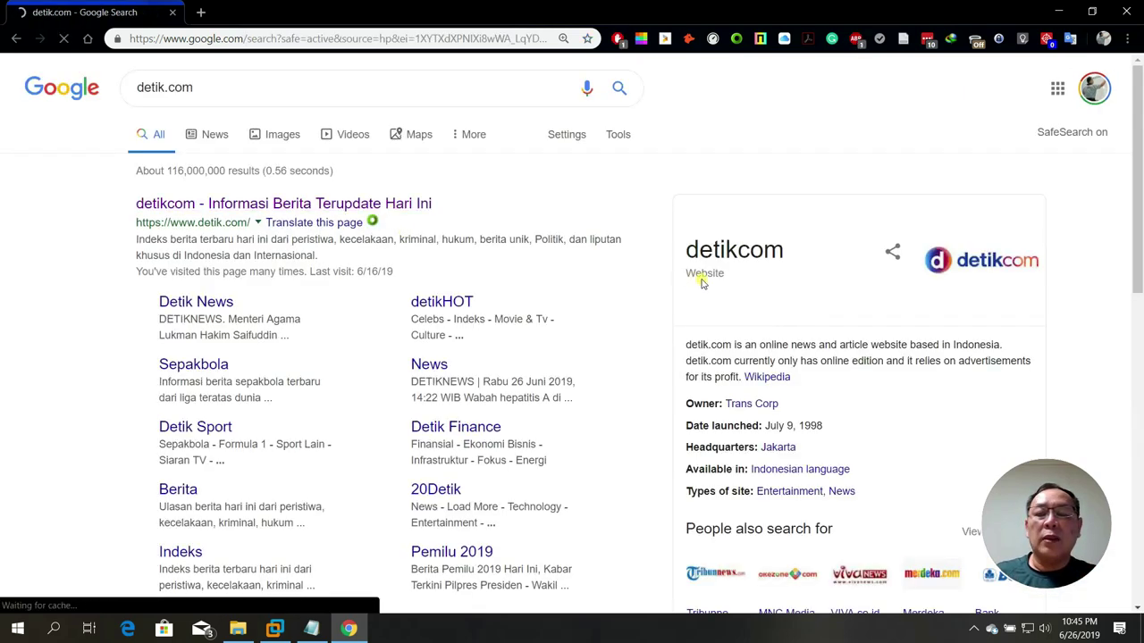
Open detik.com, view the AdBlock store page, and show AdBlock's counts: 14 blocked here, 35,647 total.
click(703, 277)
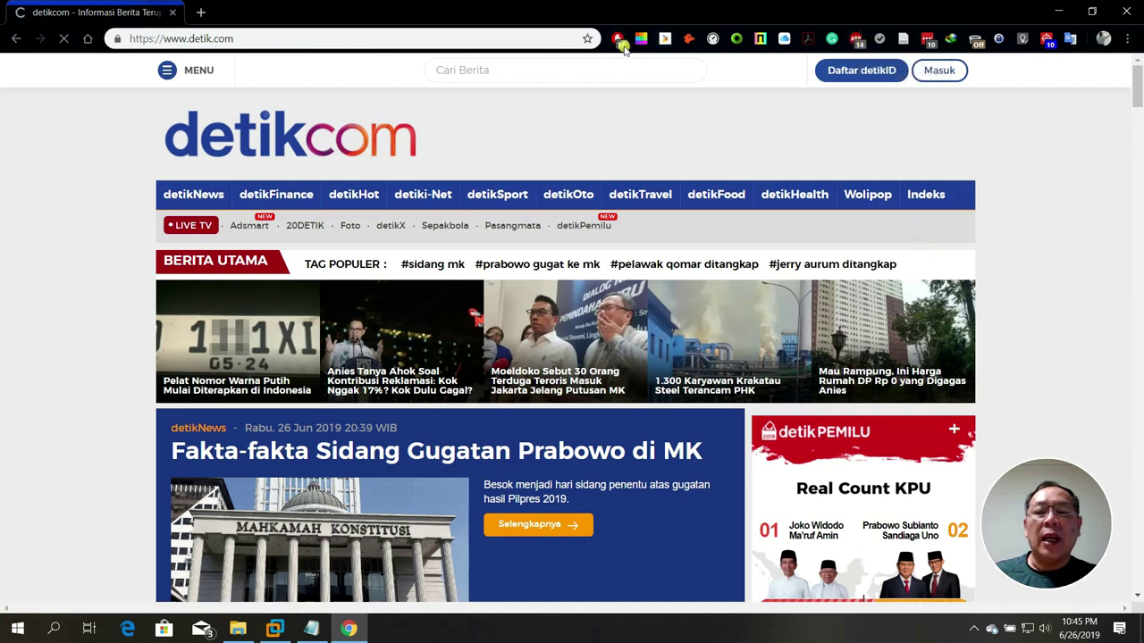
right_click(853, 44)
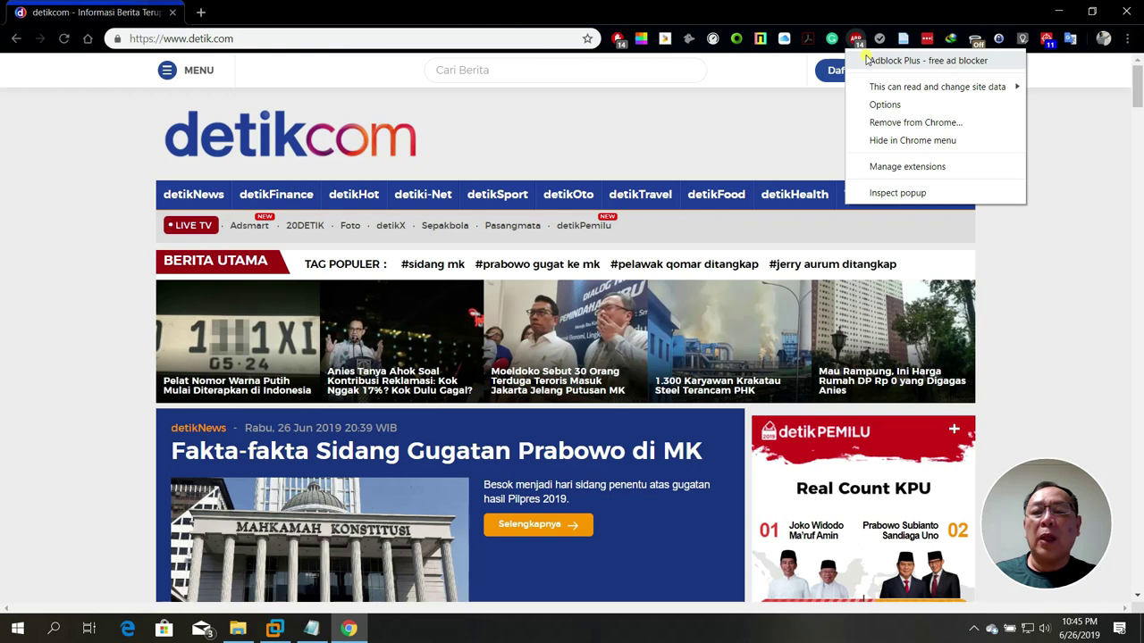
right_click(617, 40)
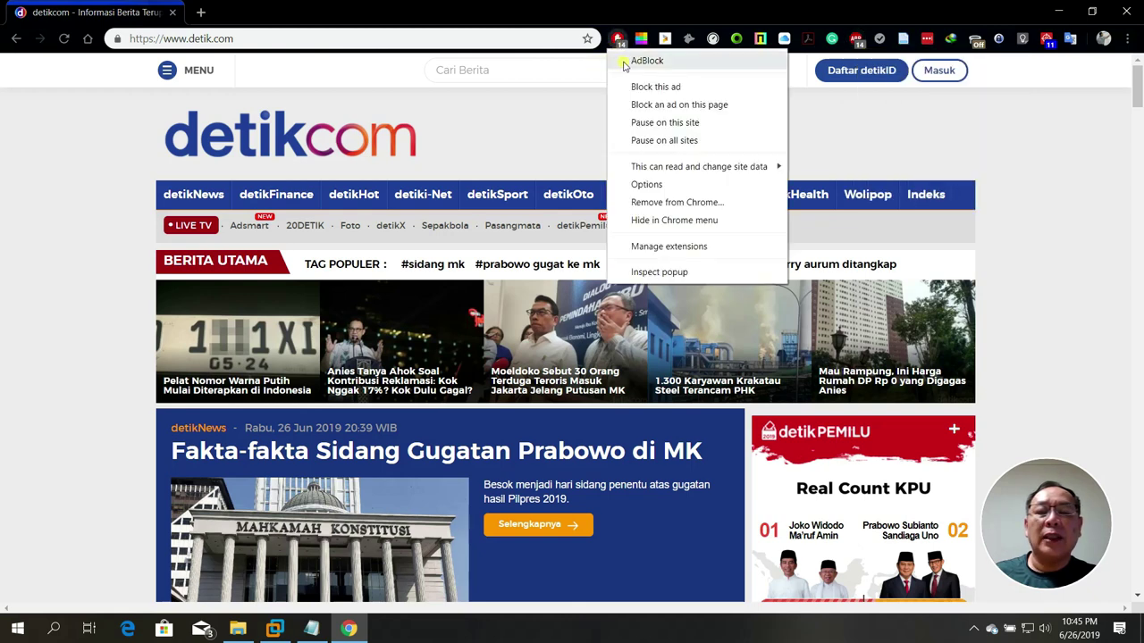
click(625, 63)
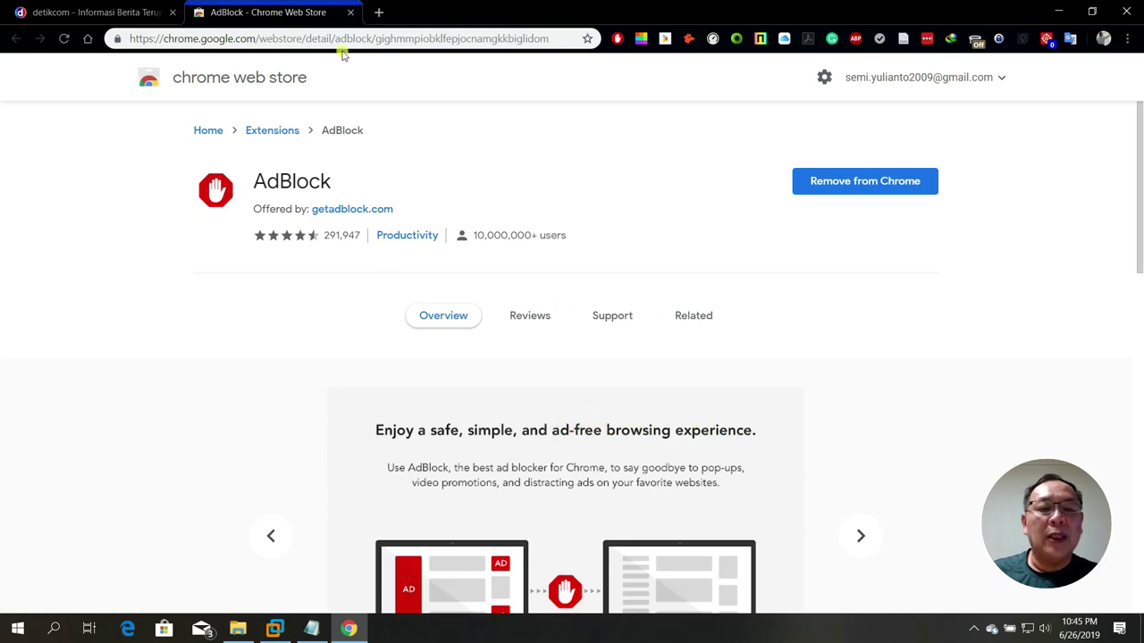
click(349, 12)
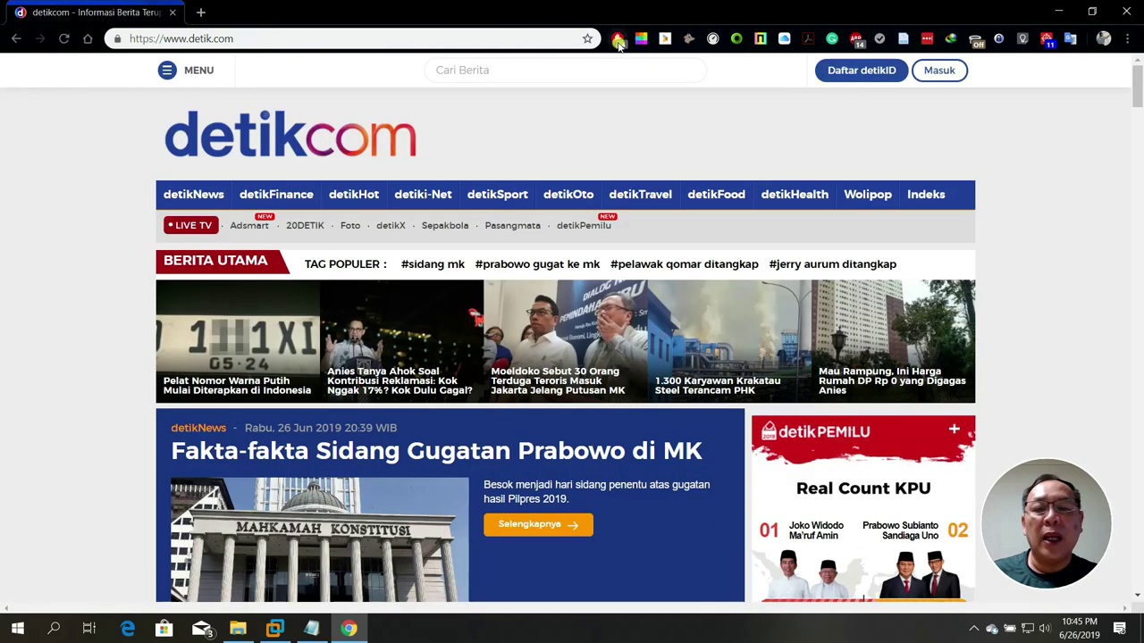
click(618, 40)
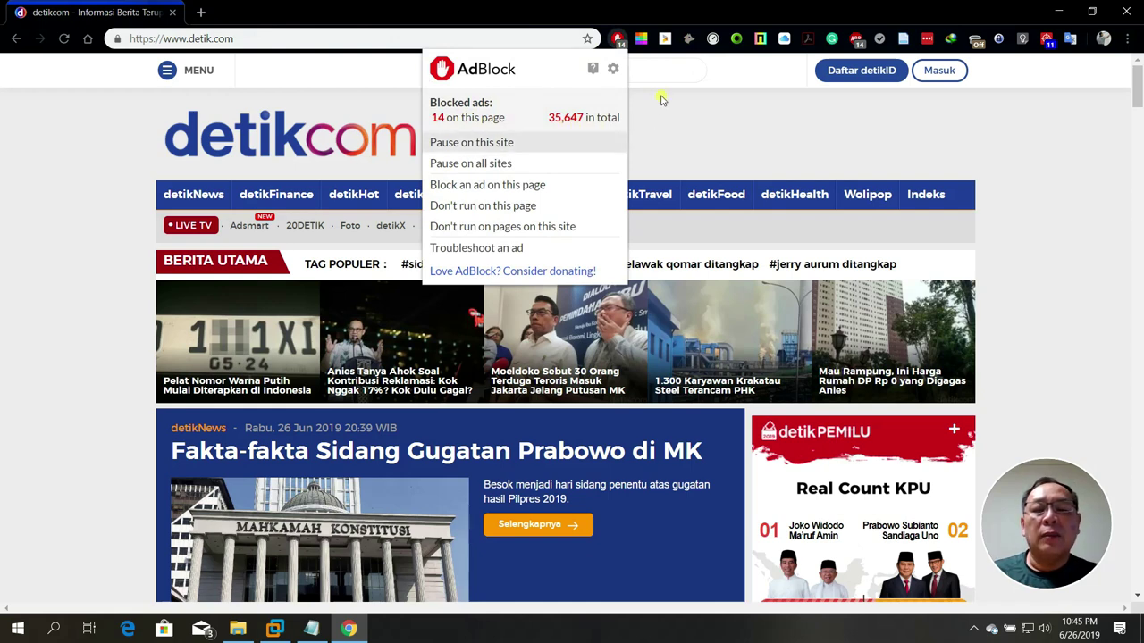
Compare the Adblock Plus and AdBlock blocked counts on detik.com, closing each panel afterward.
click(723, 71)
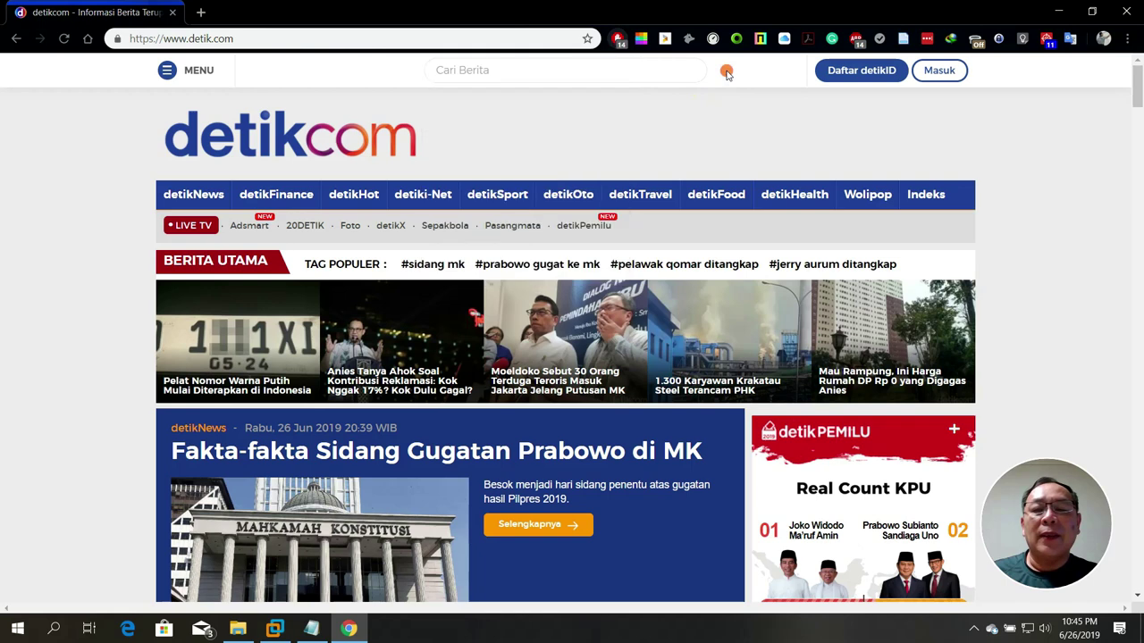
click(856, 39)
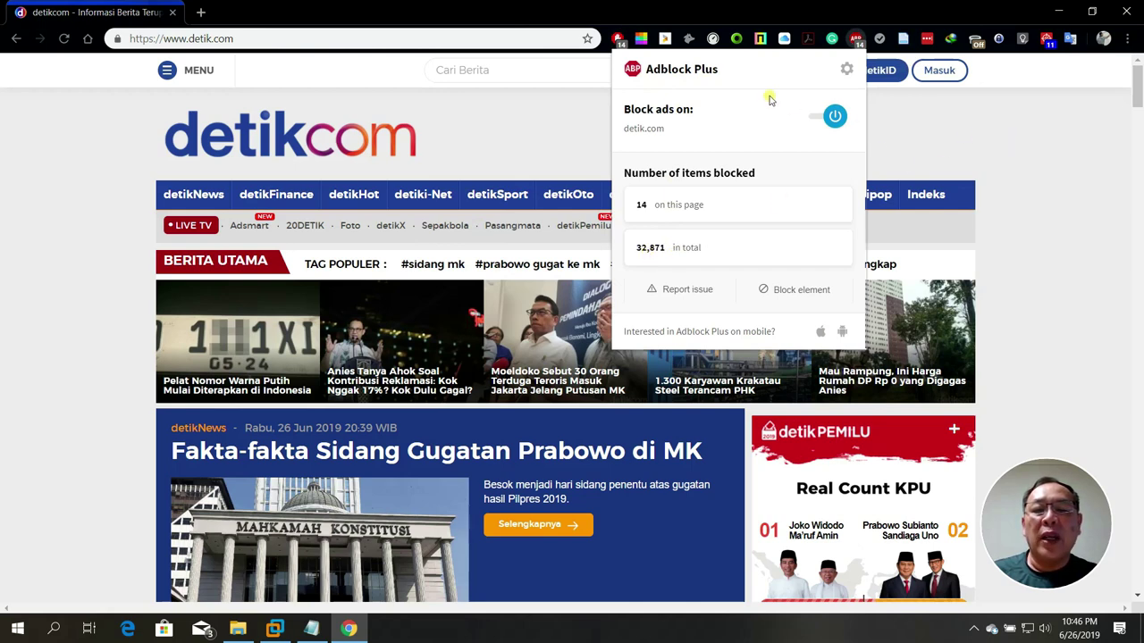
click(574, 67)
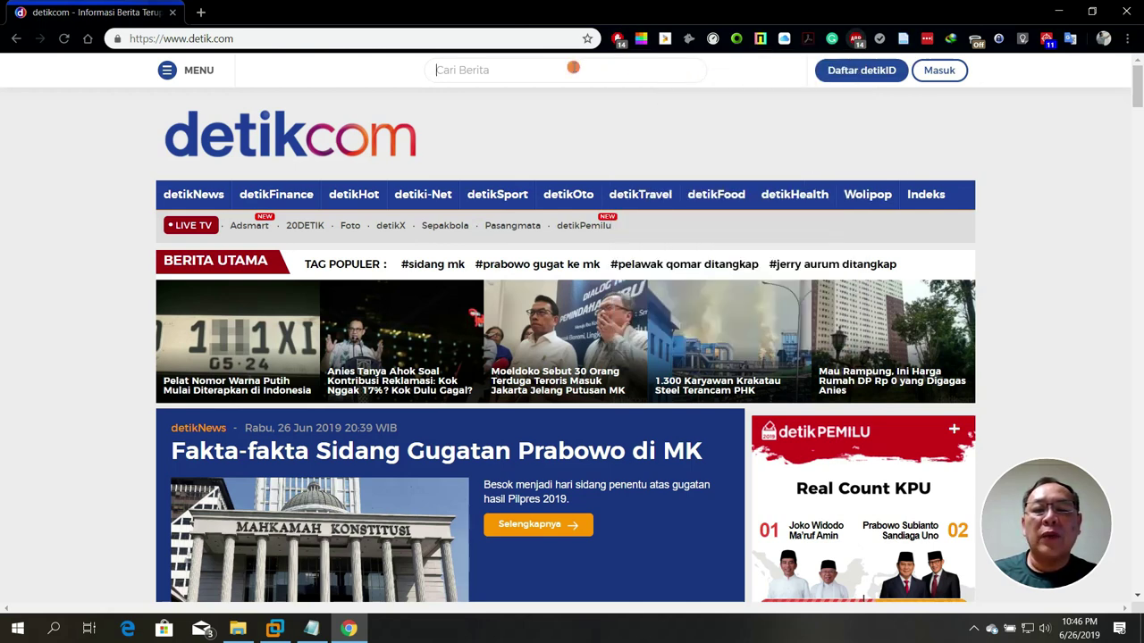
click(619, 40)
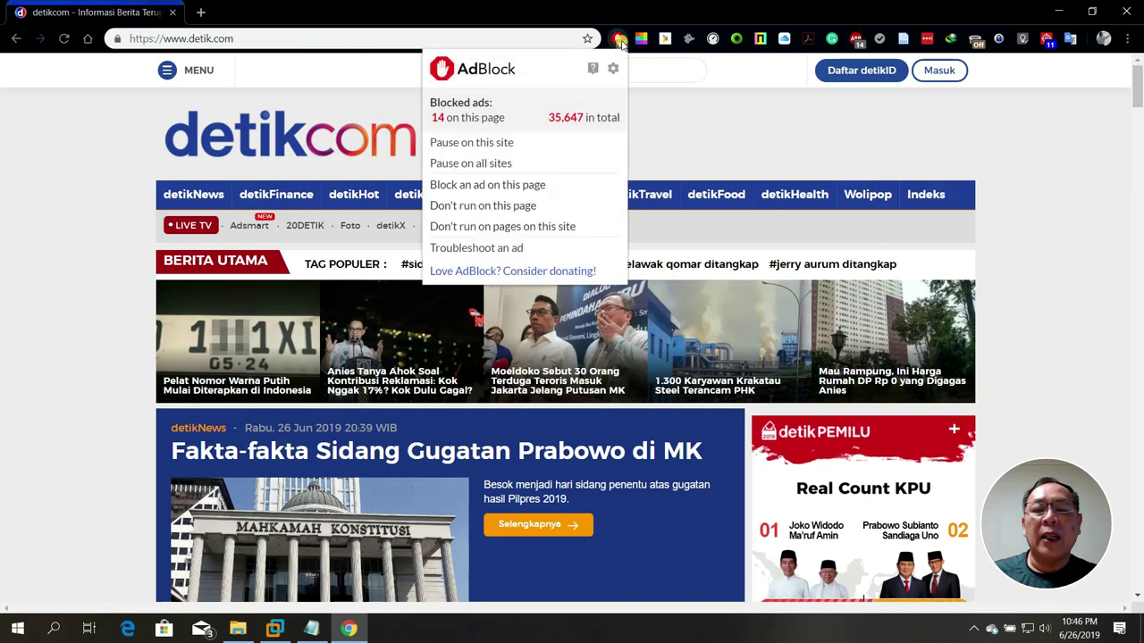
click(685, 77)
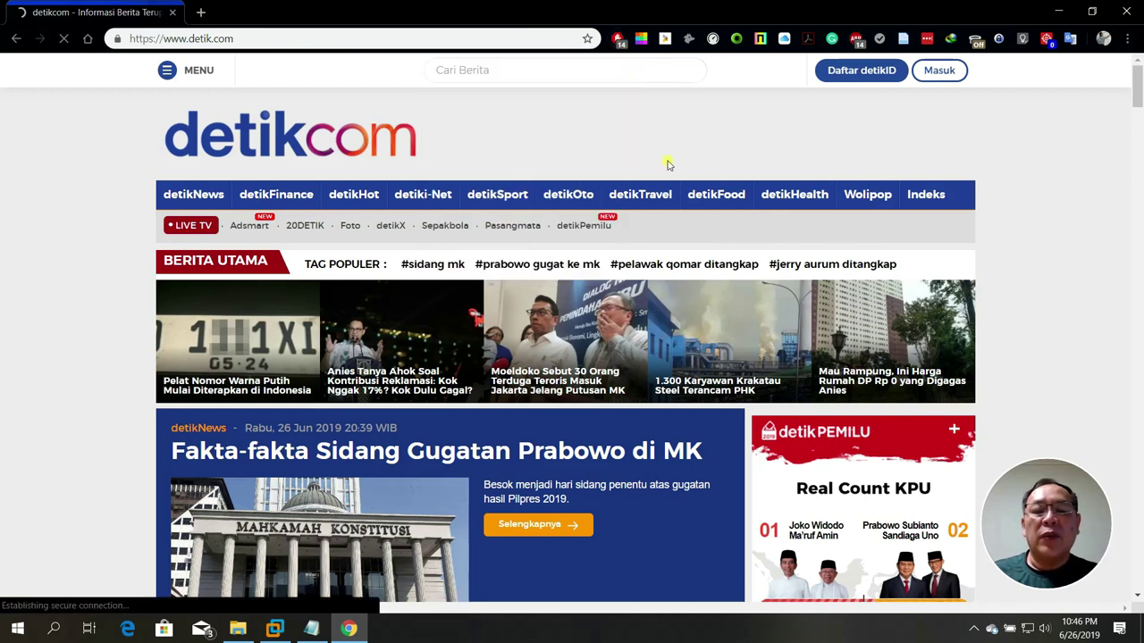
Search Google for 'adblock chrome', open AdBlock's Chrome Web Store page, then minimize Chrome.
click(423, 39)
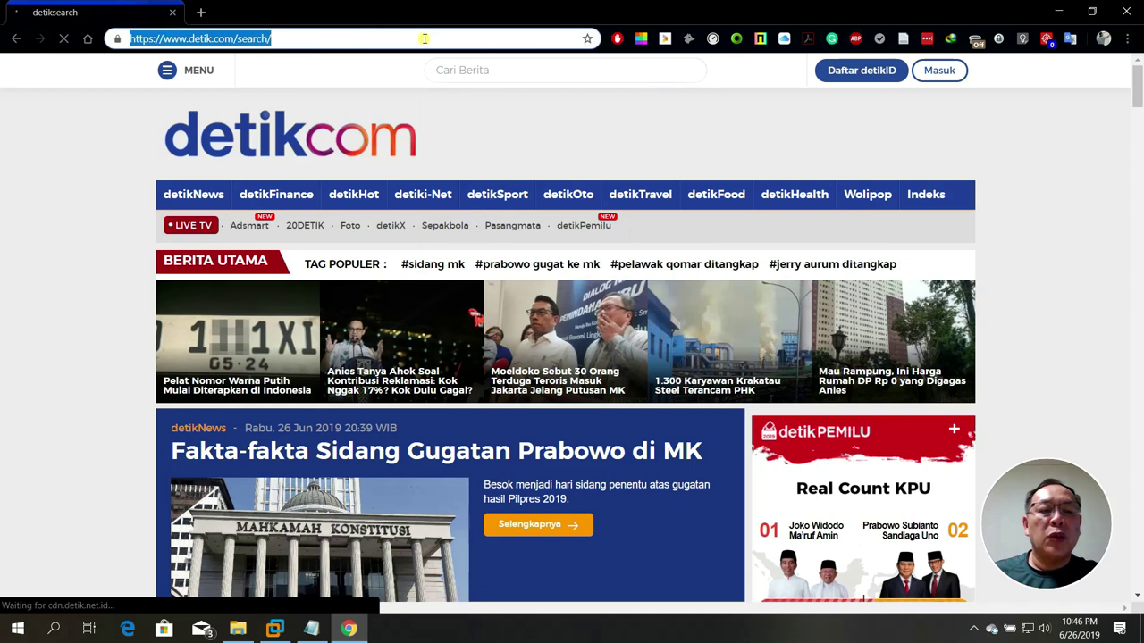
text(google)
key(Return)
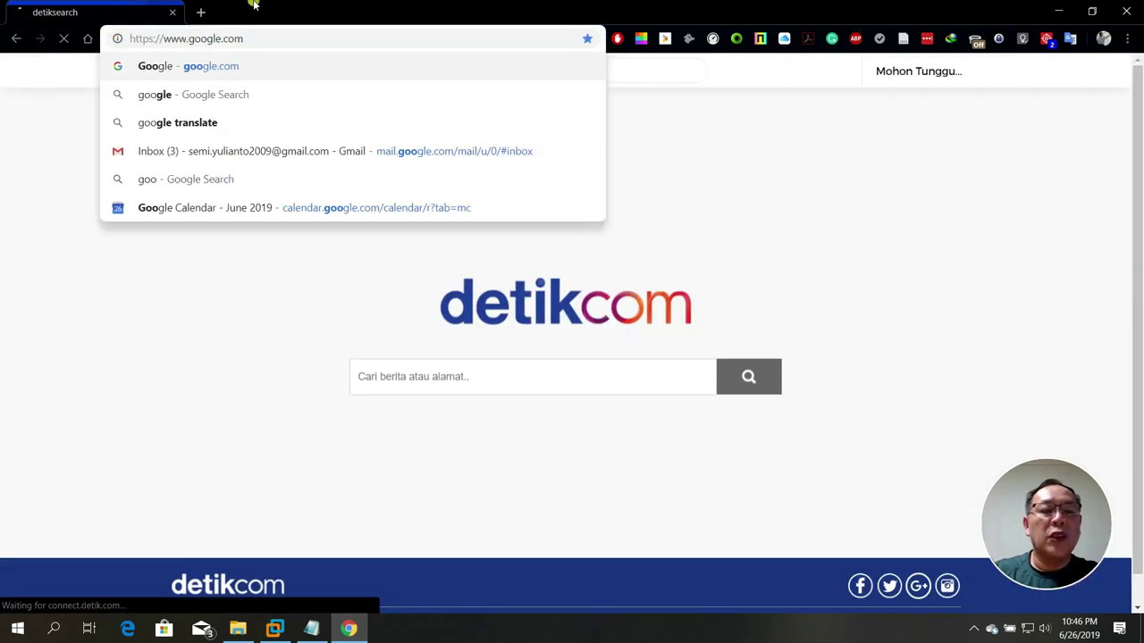
text(ad)
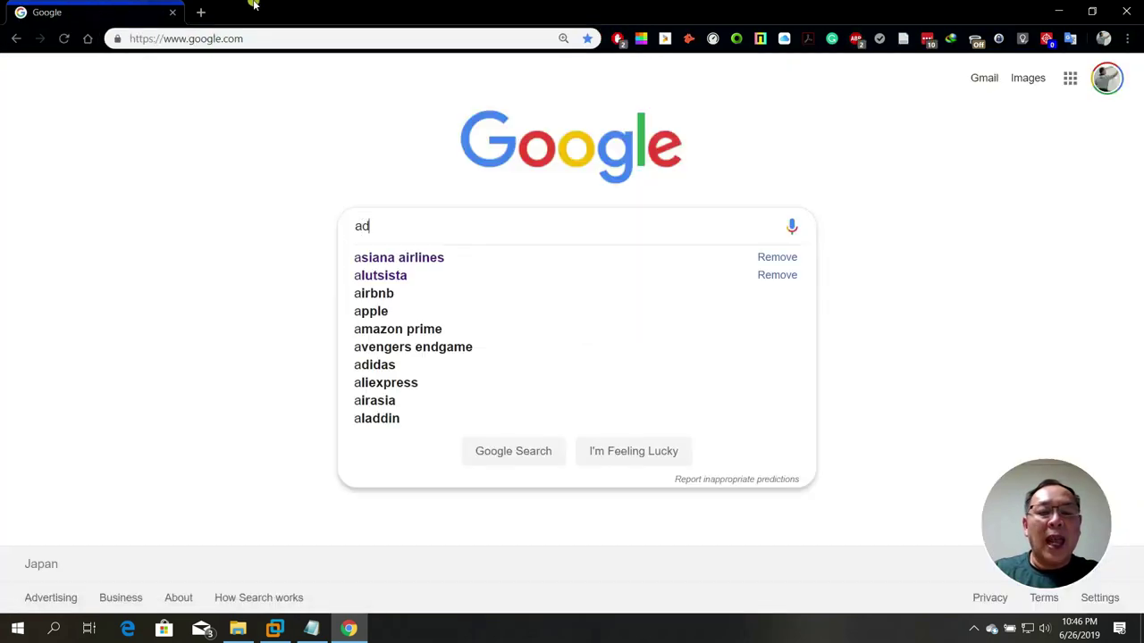
text(block)
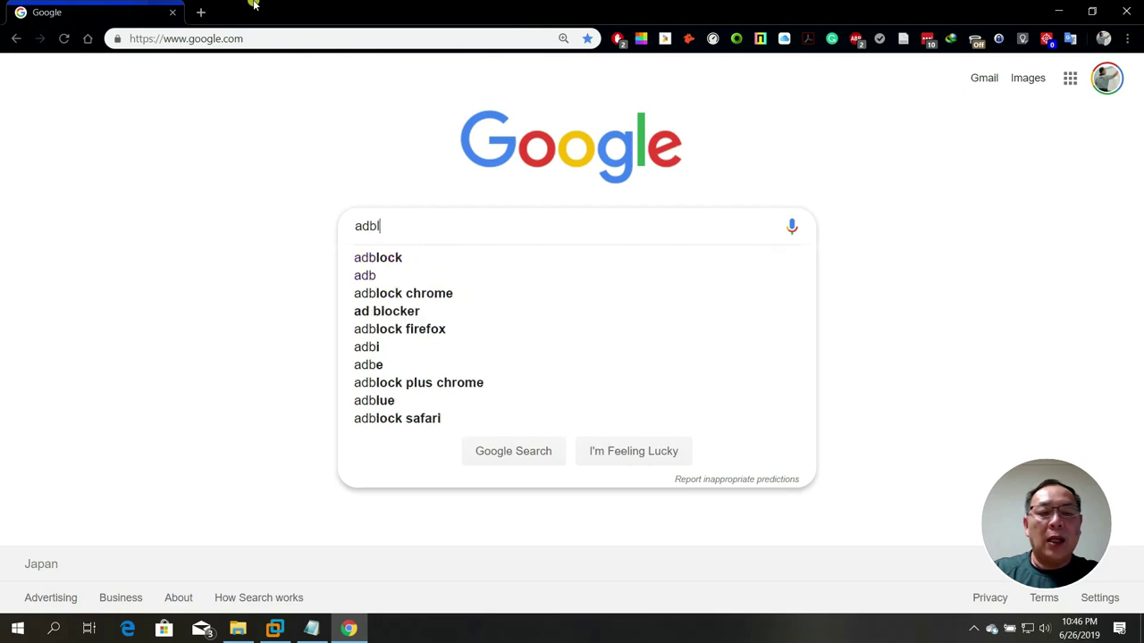
key(Down)
key(Down)
key(Return)
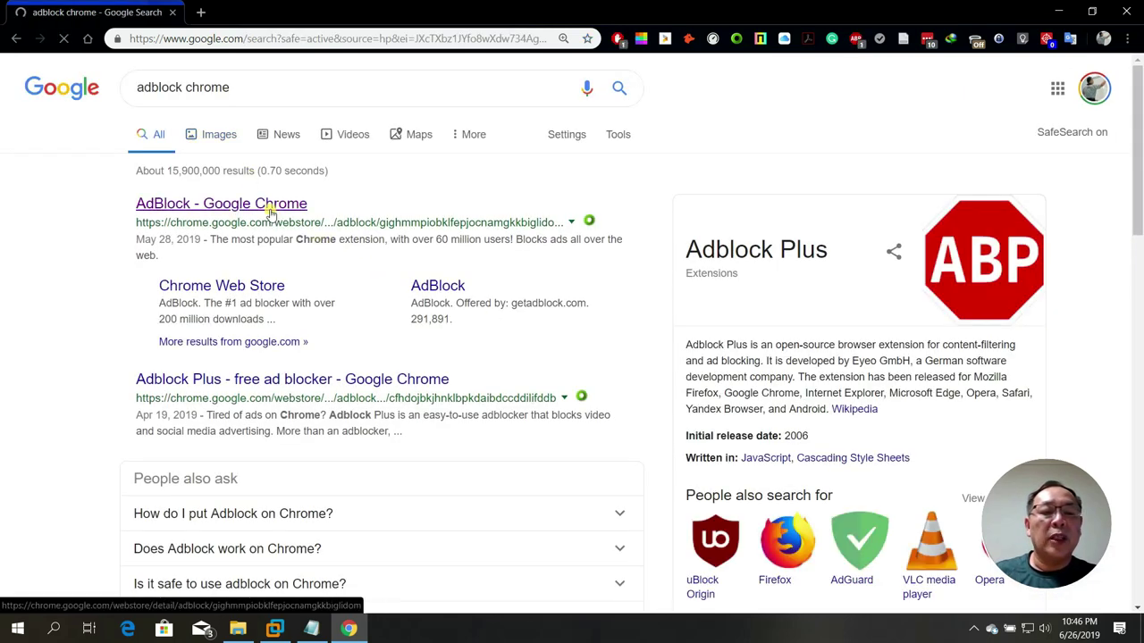
click(268, 204)
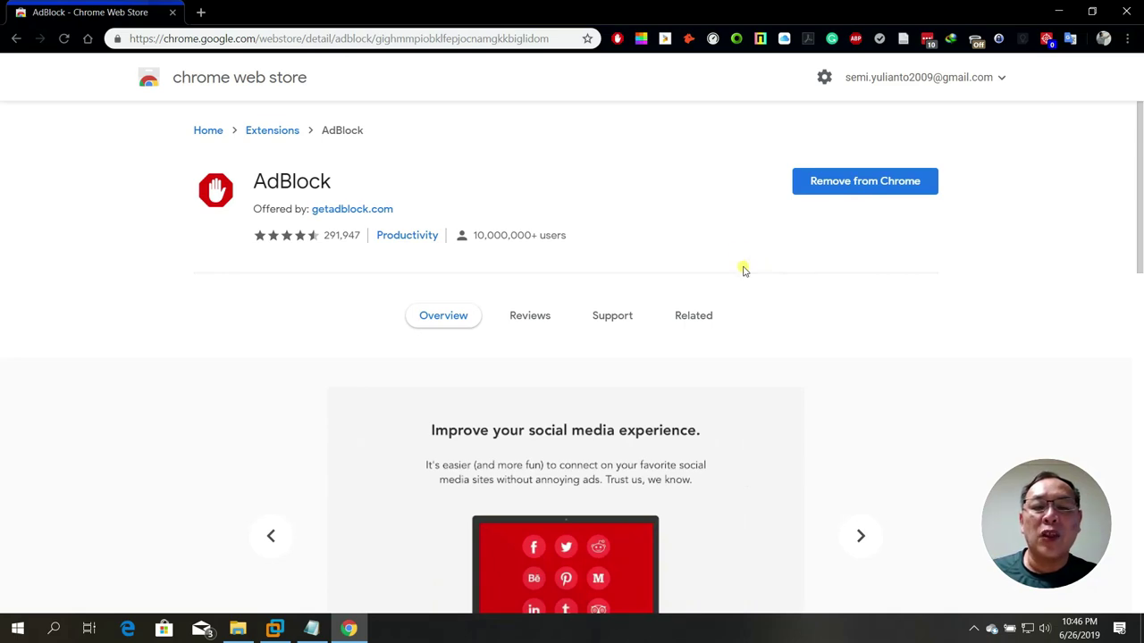
click(1057, 11)
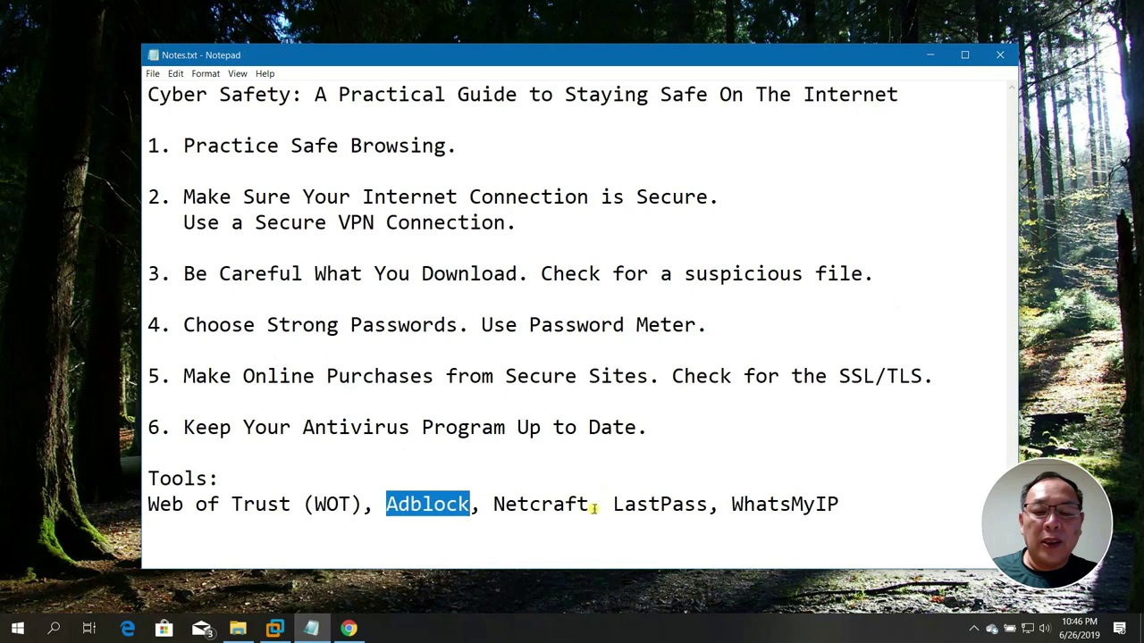
Highlight LastPass in the Notepad Tools line, then bring Chrome back in front.
drag(615, 509, 708, 508)
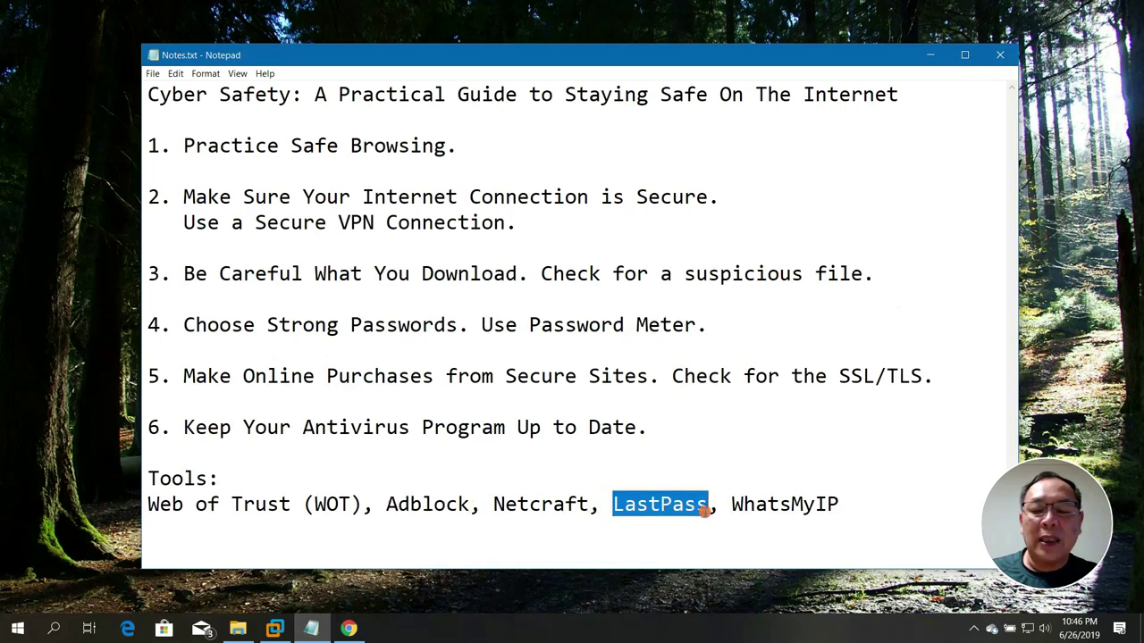
click(729, 506)
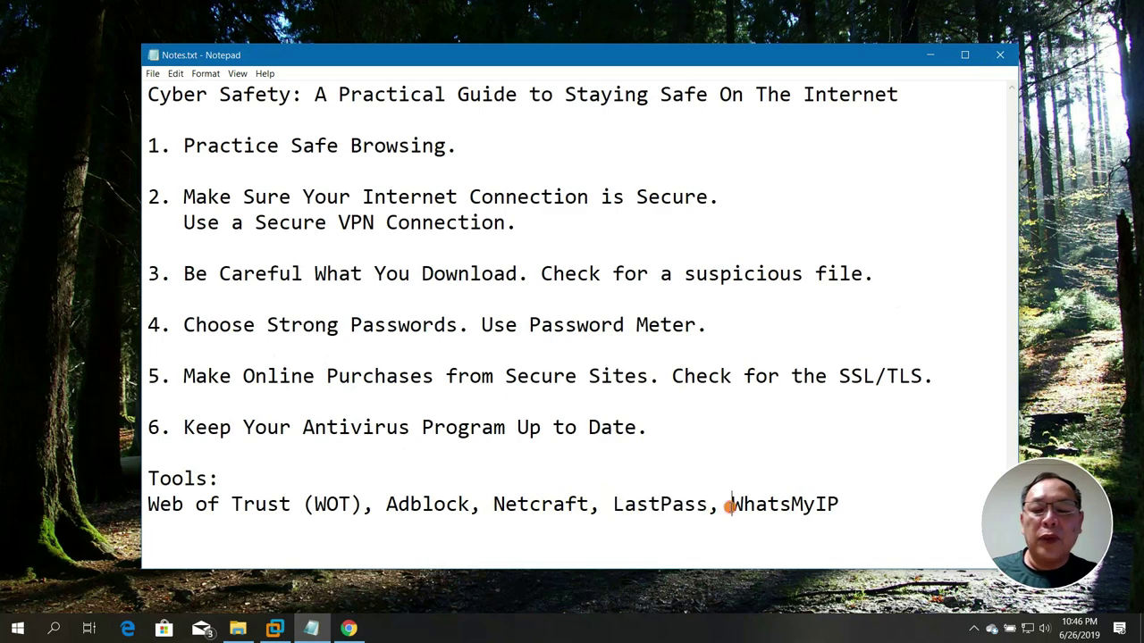
drag(729, 507, 849, 512)
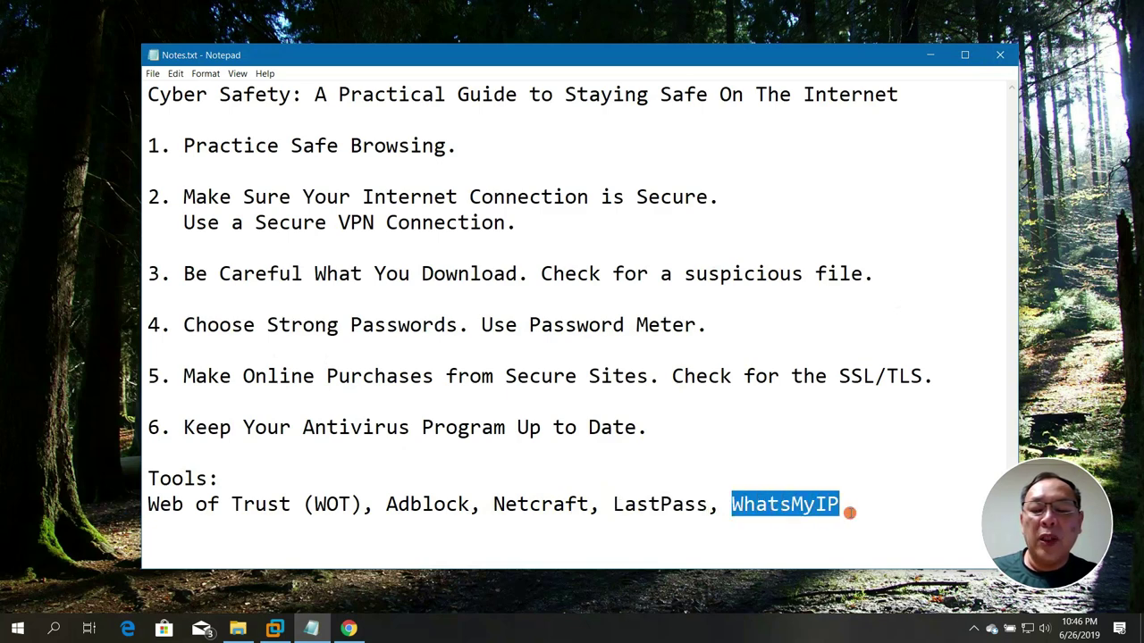
drag(613, 506, 702, 508)
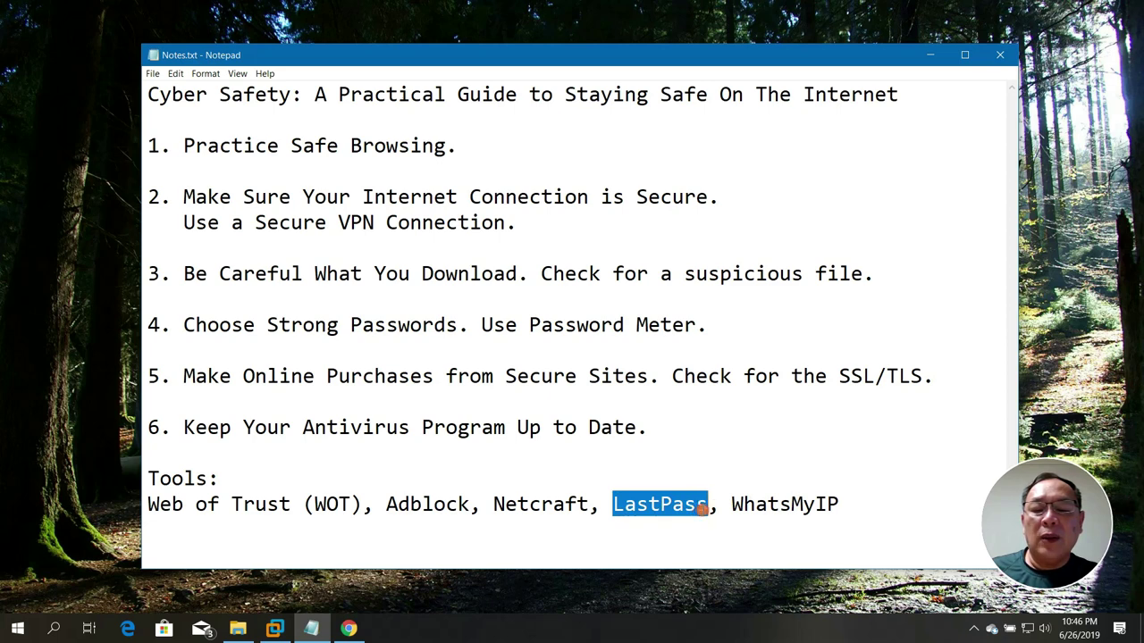
click(348, 628)
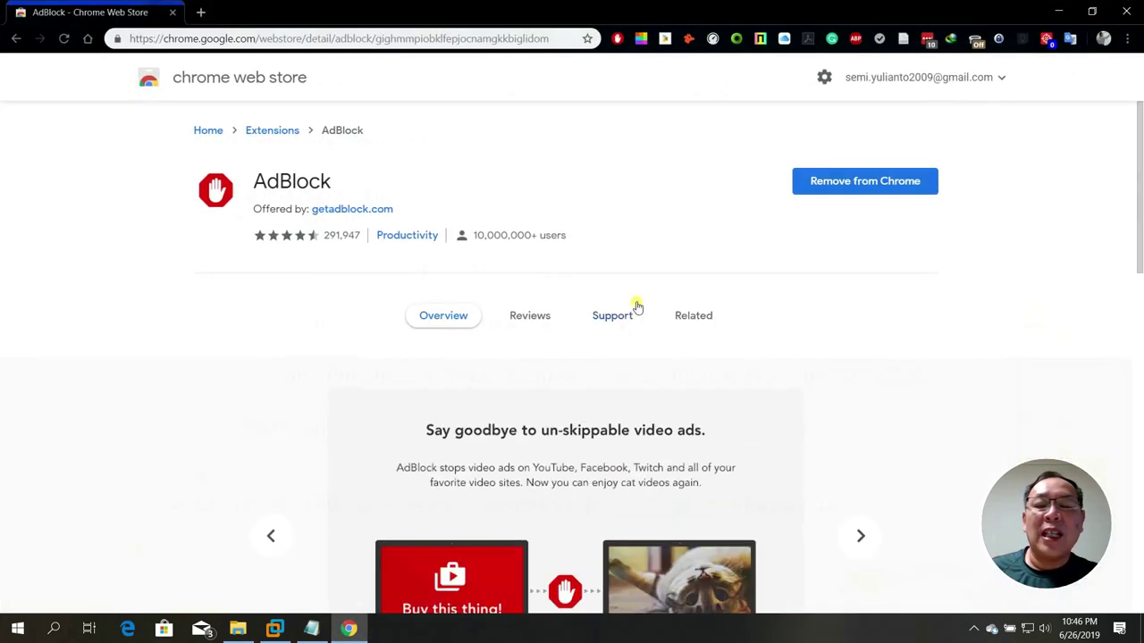
Replace the AdBlock store page with the Google homepage.
click(425, 39)
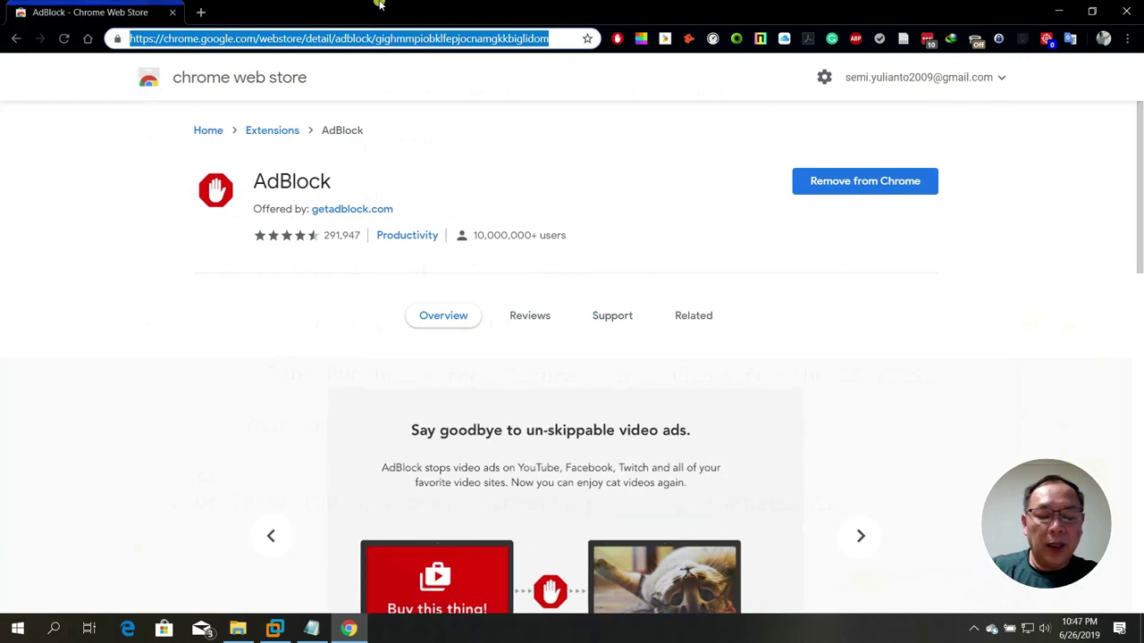
text(goo)
key(Return)
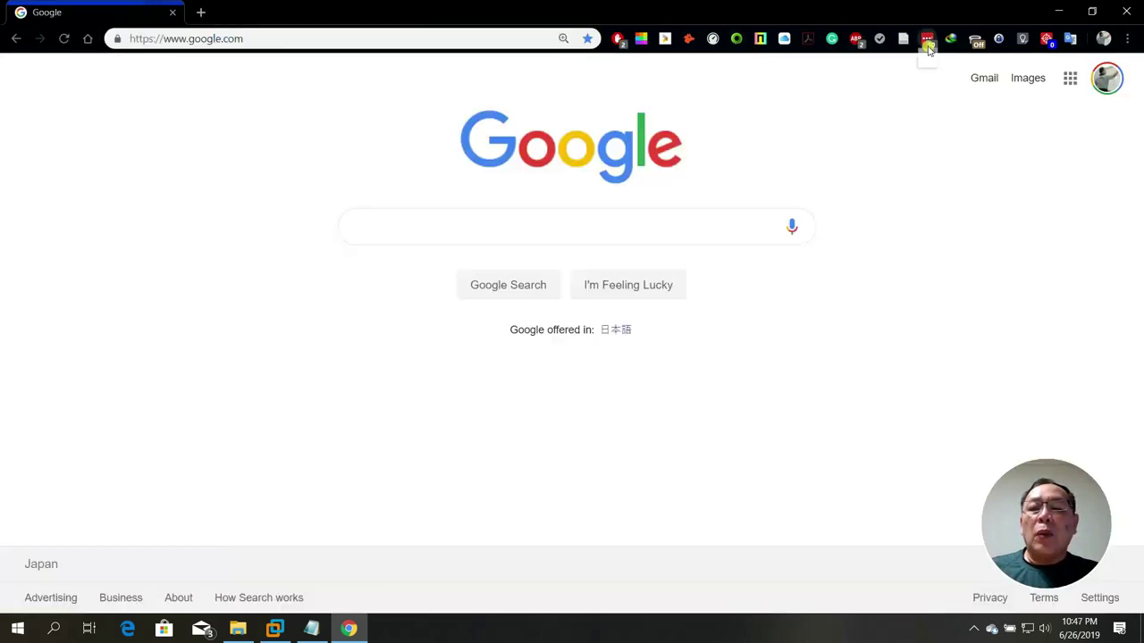
Open the LastPass vault in a new tab via Open my Vault and browse All Items.
click(927, 38)
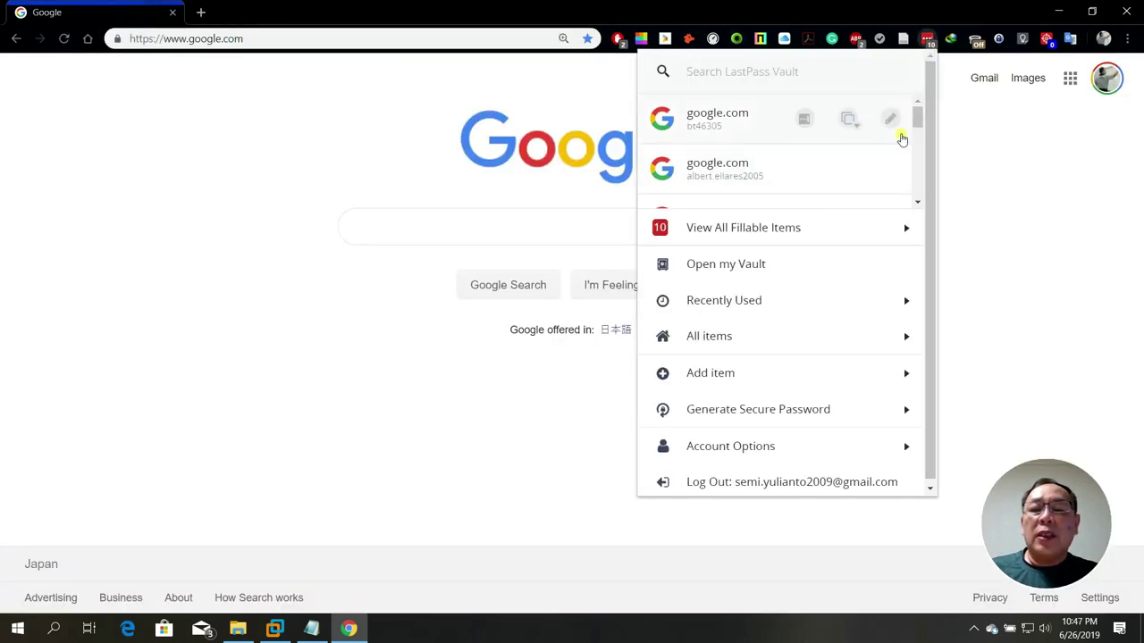
click(925, 51)
click(926, 39)
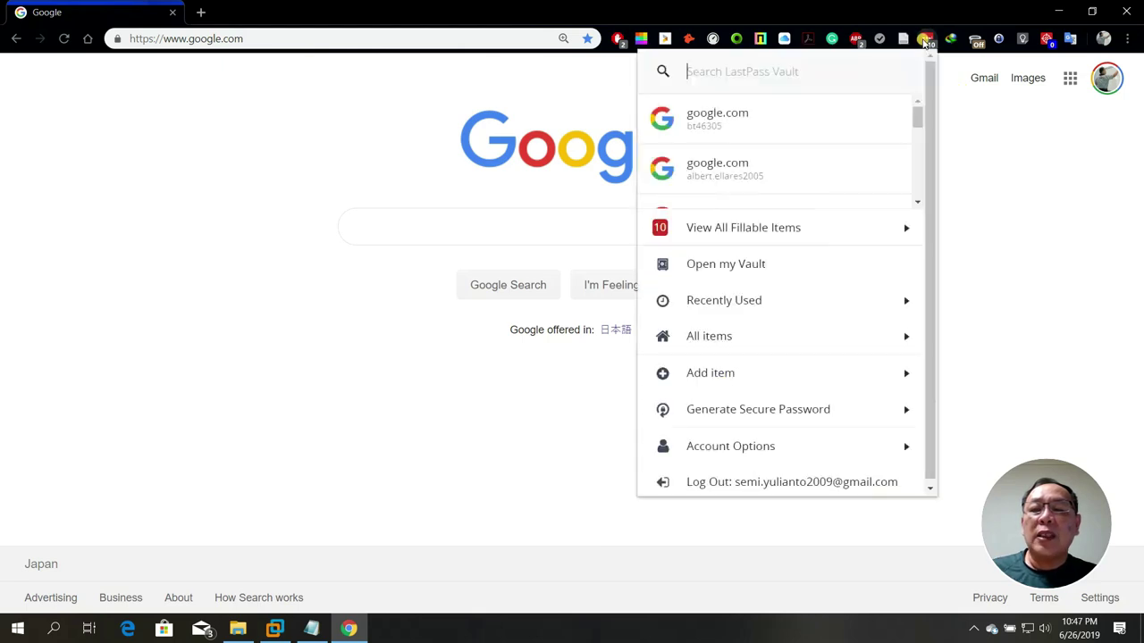
click(755, 261)
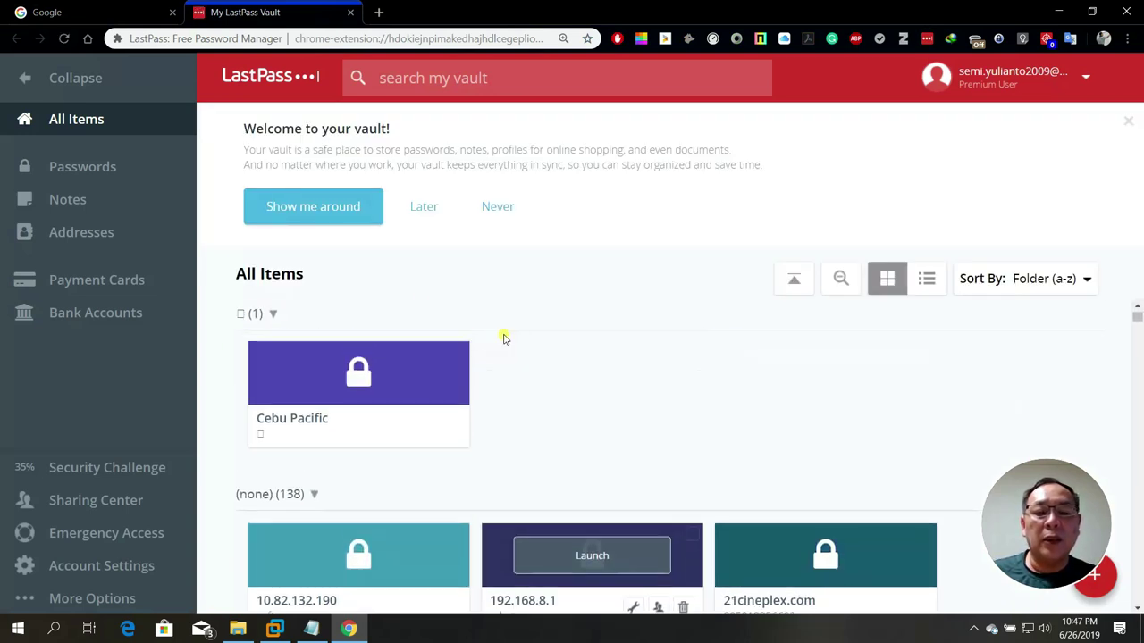
scroll(586, 358, down, 1)
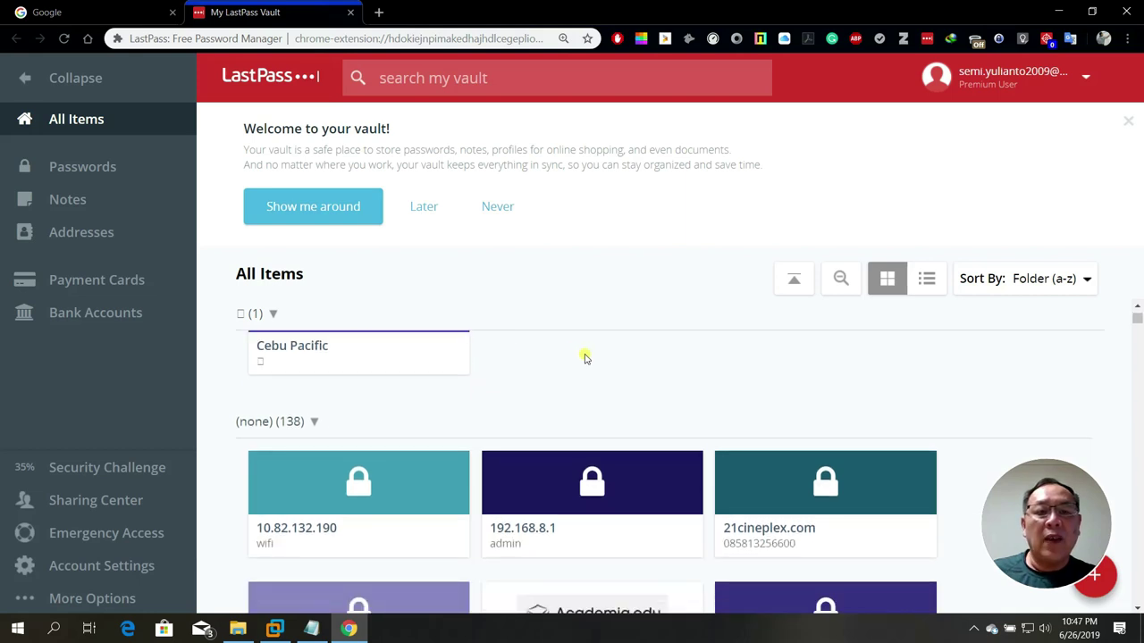
scroll(585, 357, down, 2)
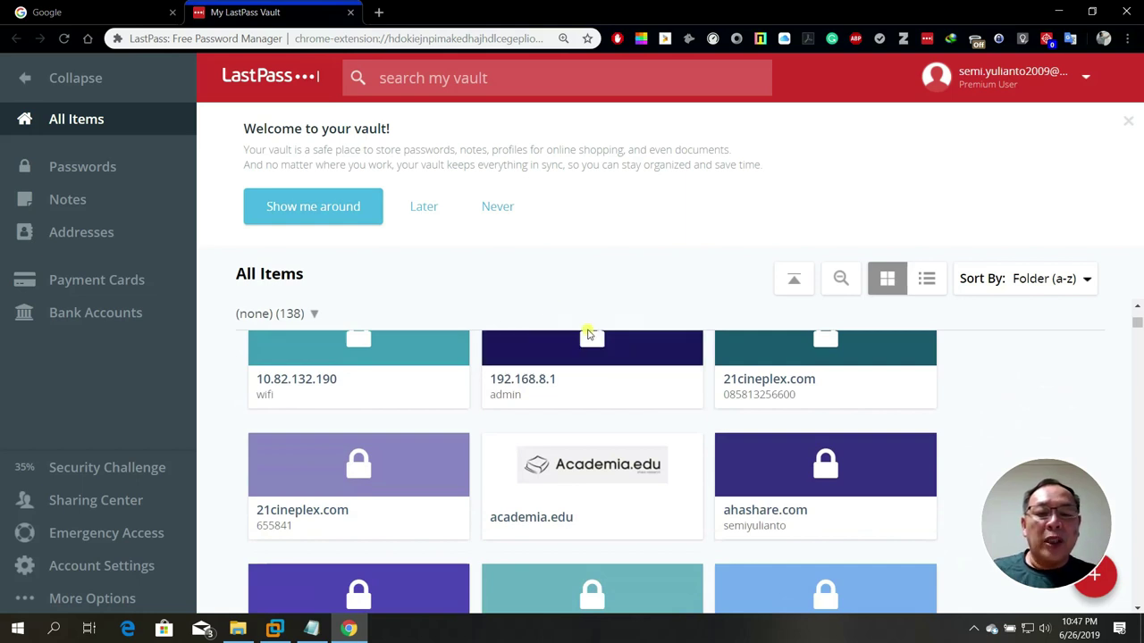
scroll(588, 335, down, 2)
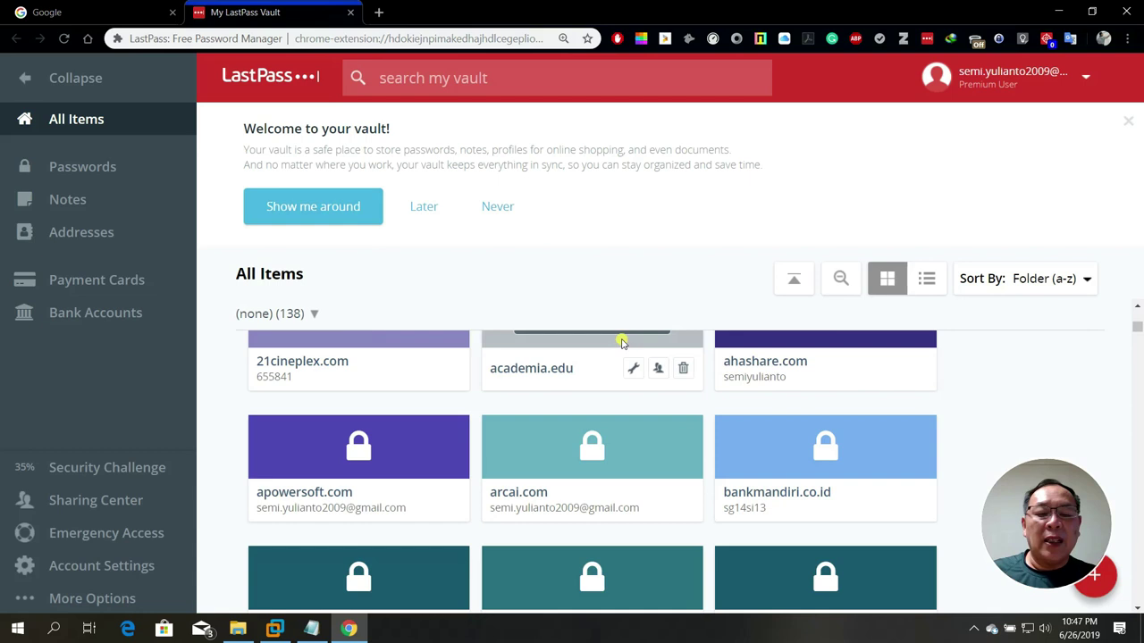
scroll(584, 336, up, 4)
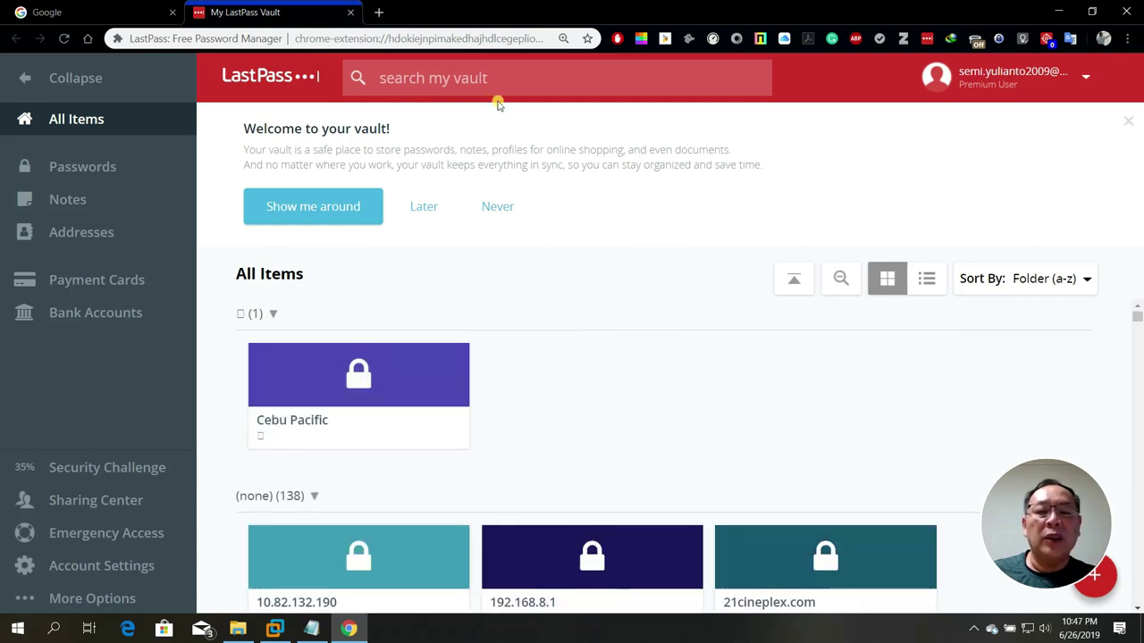
click(378, 38)
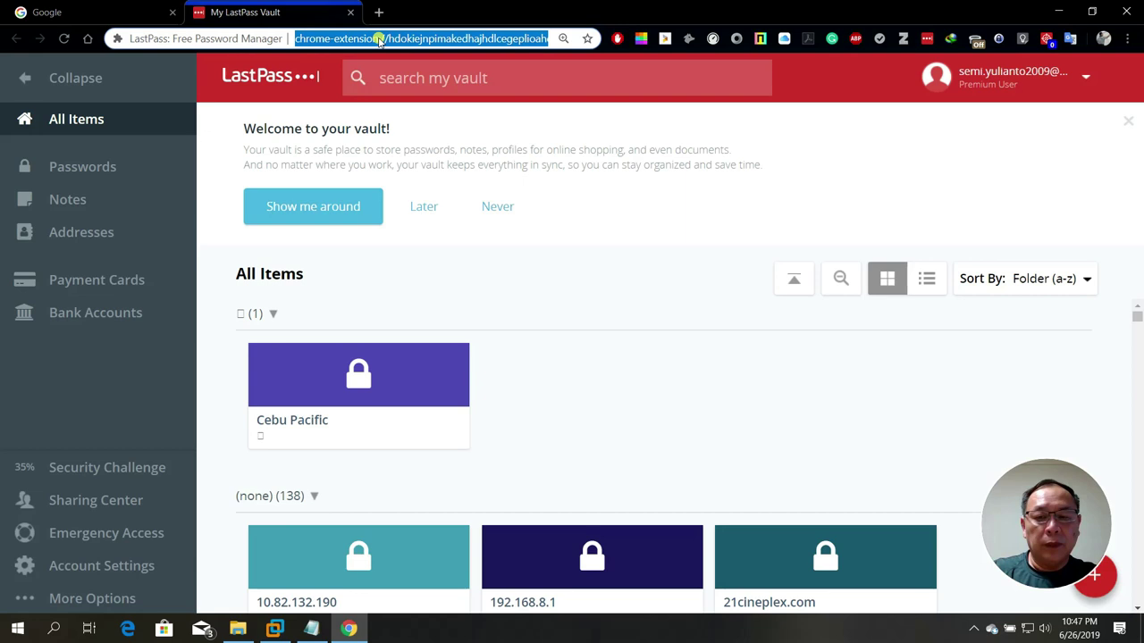
Load linkedin.com and sign out through the Me menu.
text(fa)
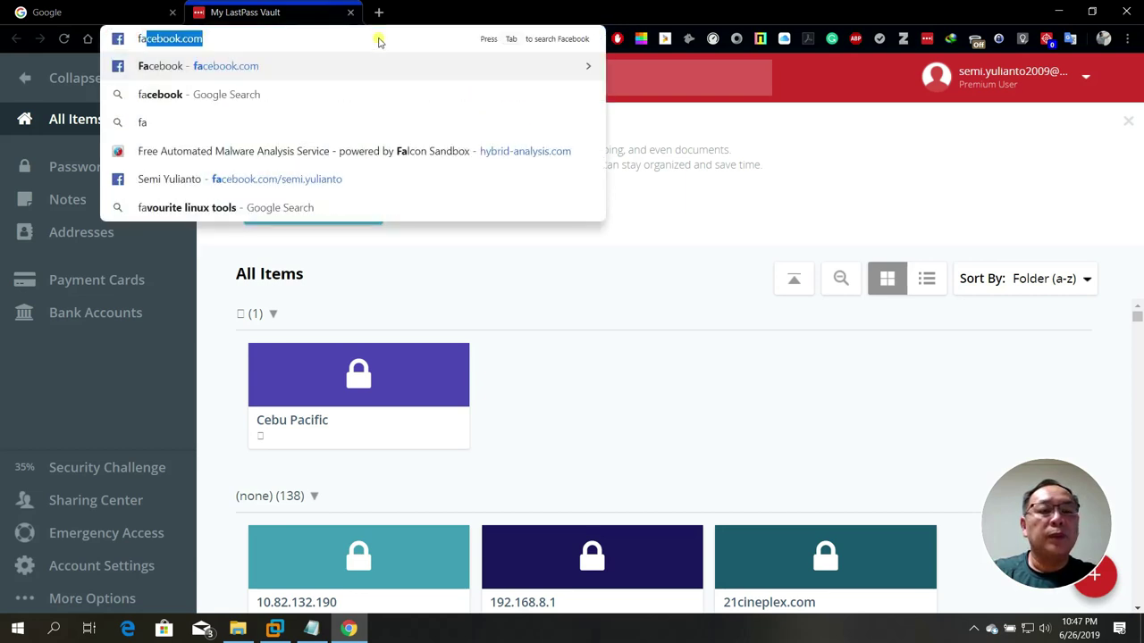
key(BackSpace)
key(BackSpace)
key(BackSpace)
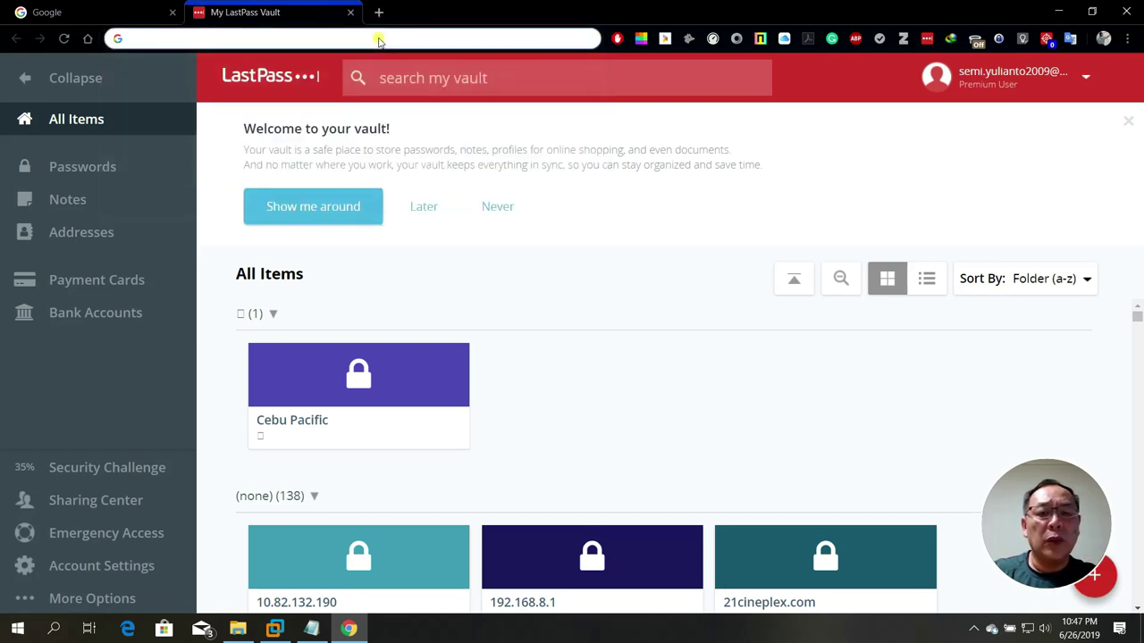
text(lin)
key(Return)
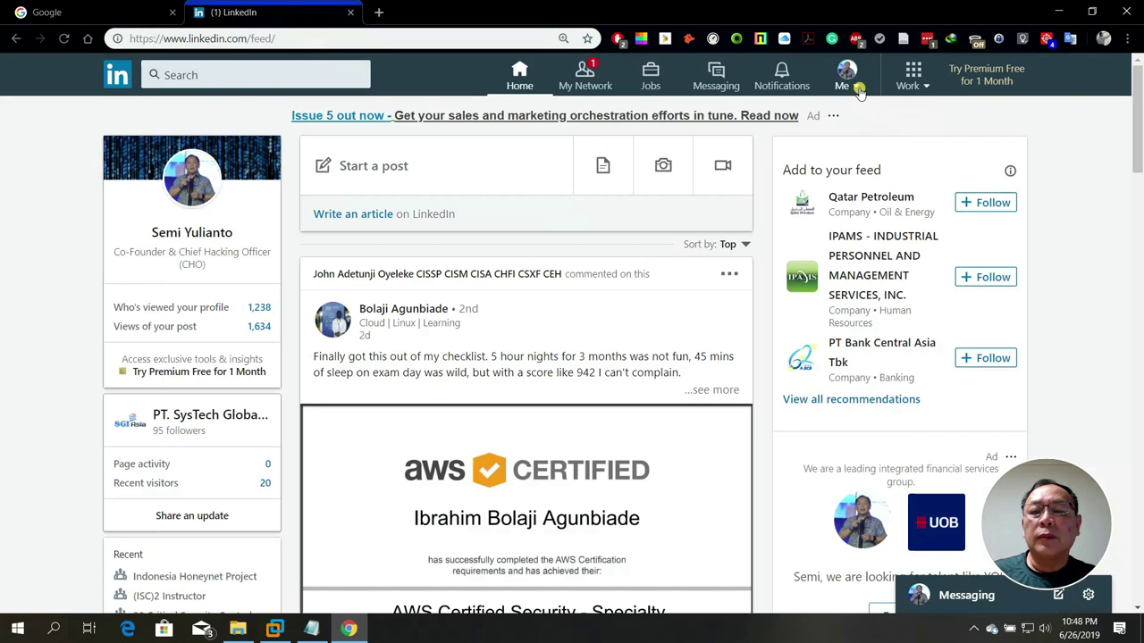
click(853, 87)
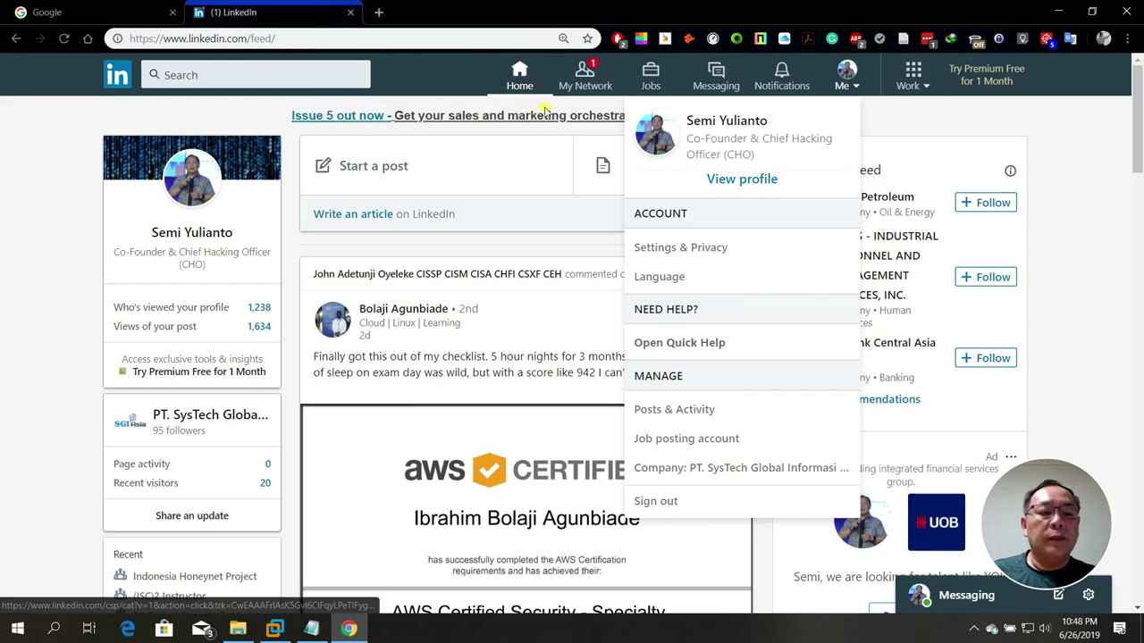
click(662, 501)
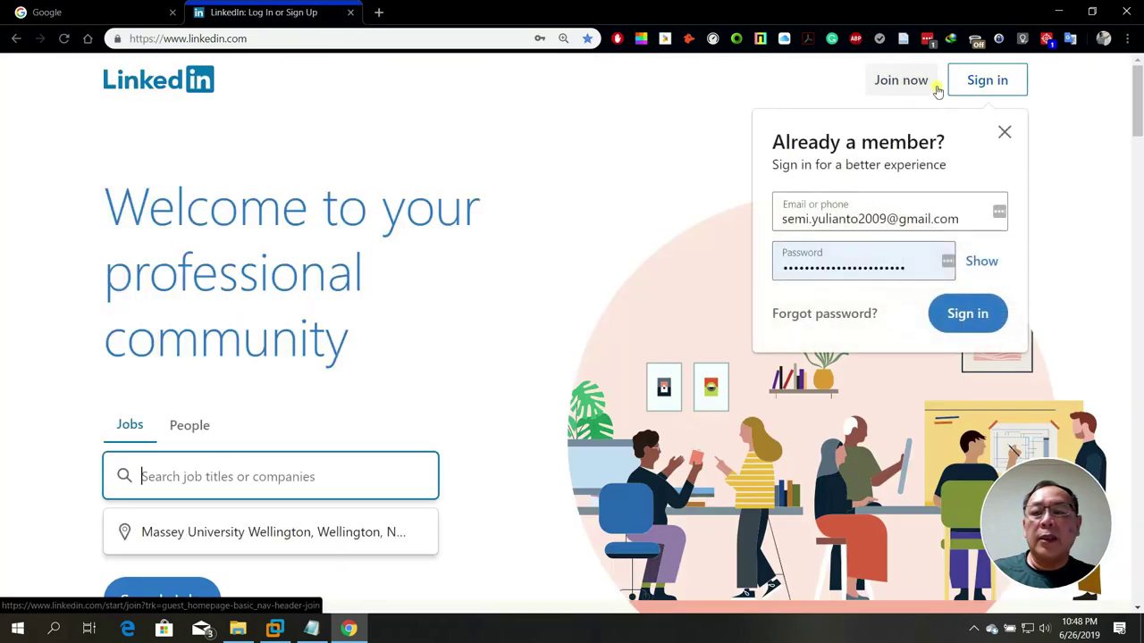
On the LinkedIn sign-in page, fill e-mail and password from Chrome's saved login.
click(1002, 131)
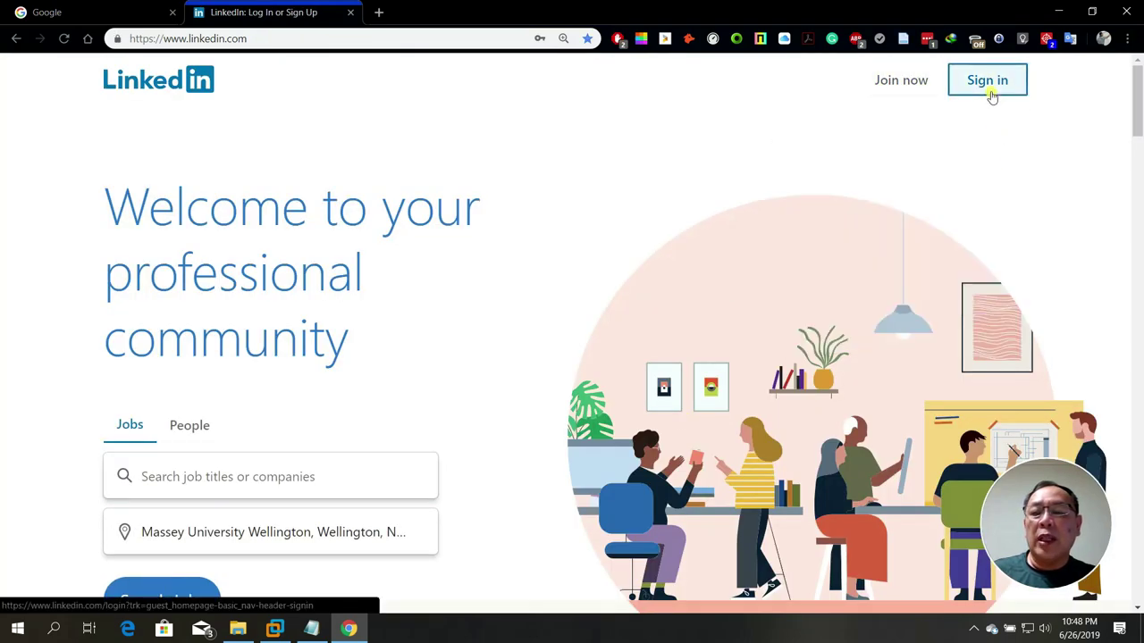
click(989, 90)
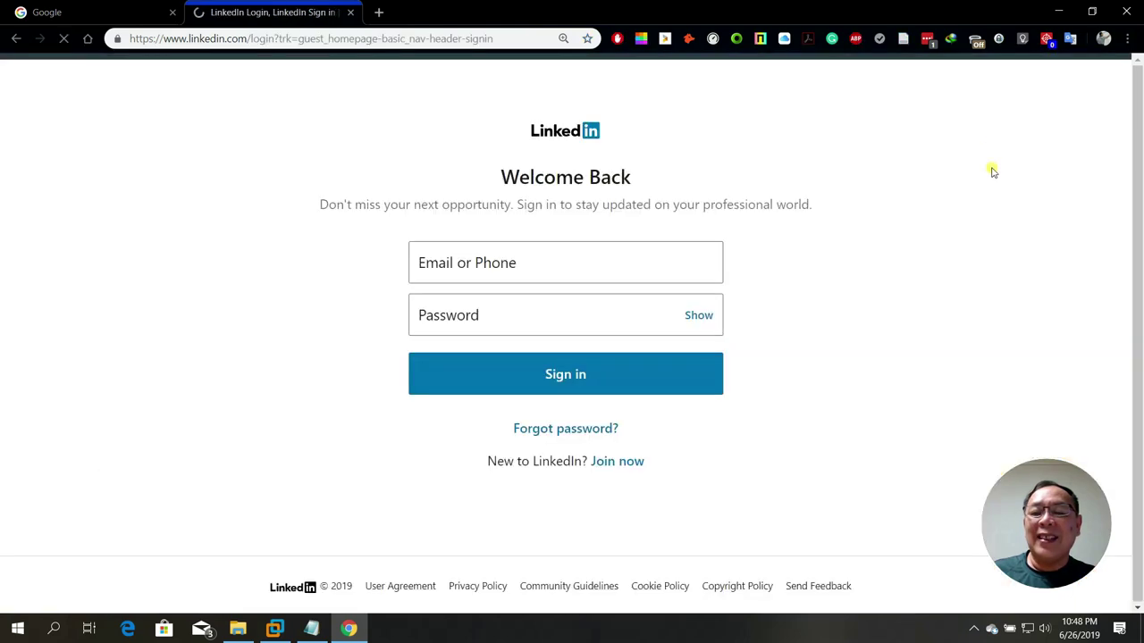
drag(629, 272, 401, 286)
click(809, 308)
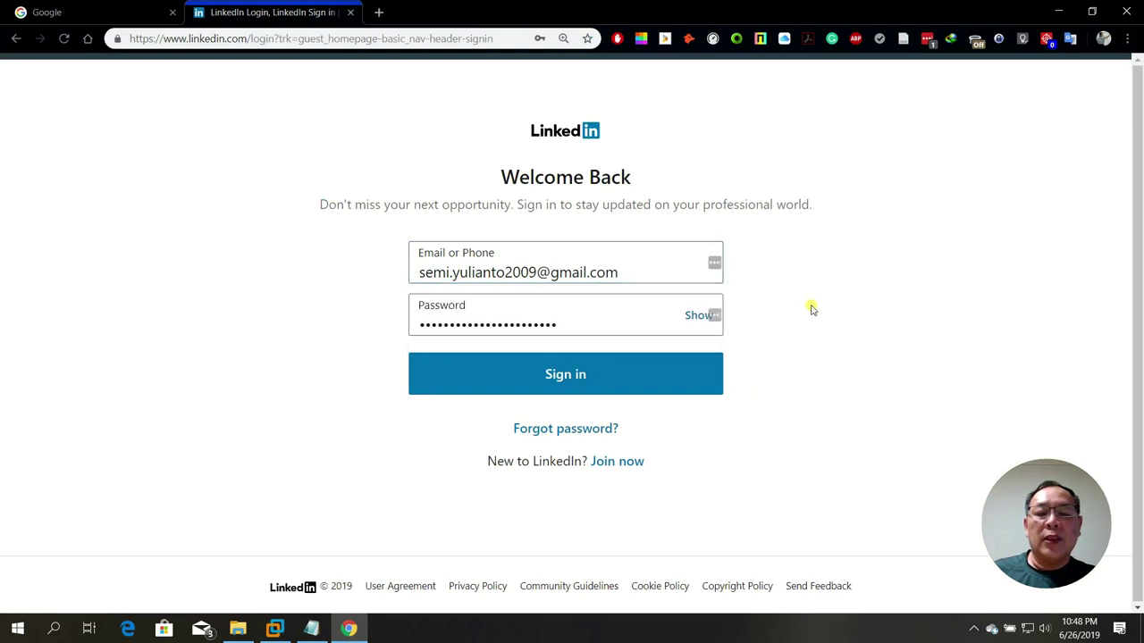
click(640, 320)
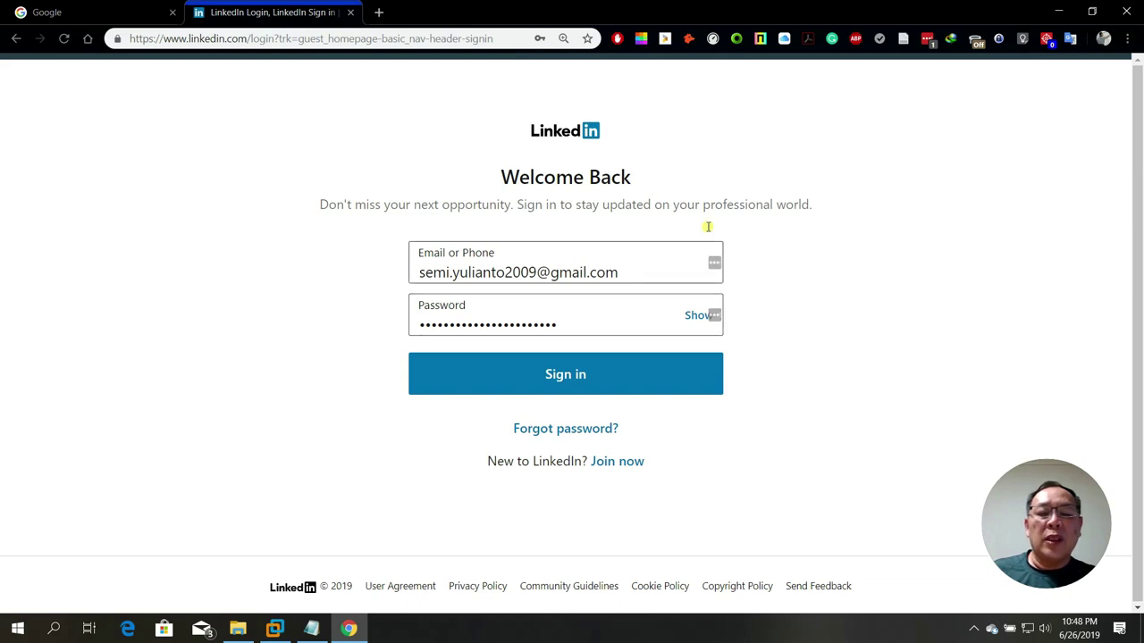
drag(644, 265, 398, 273)
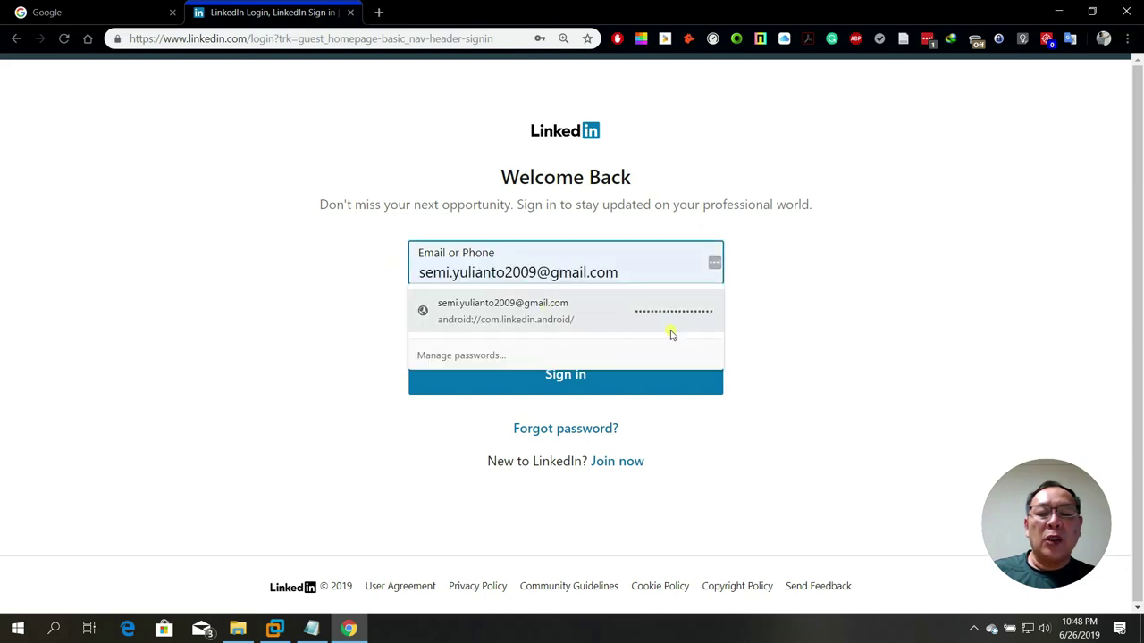
click(620, 322)
drag(606, 324, 411, 319)
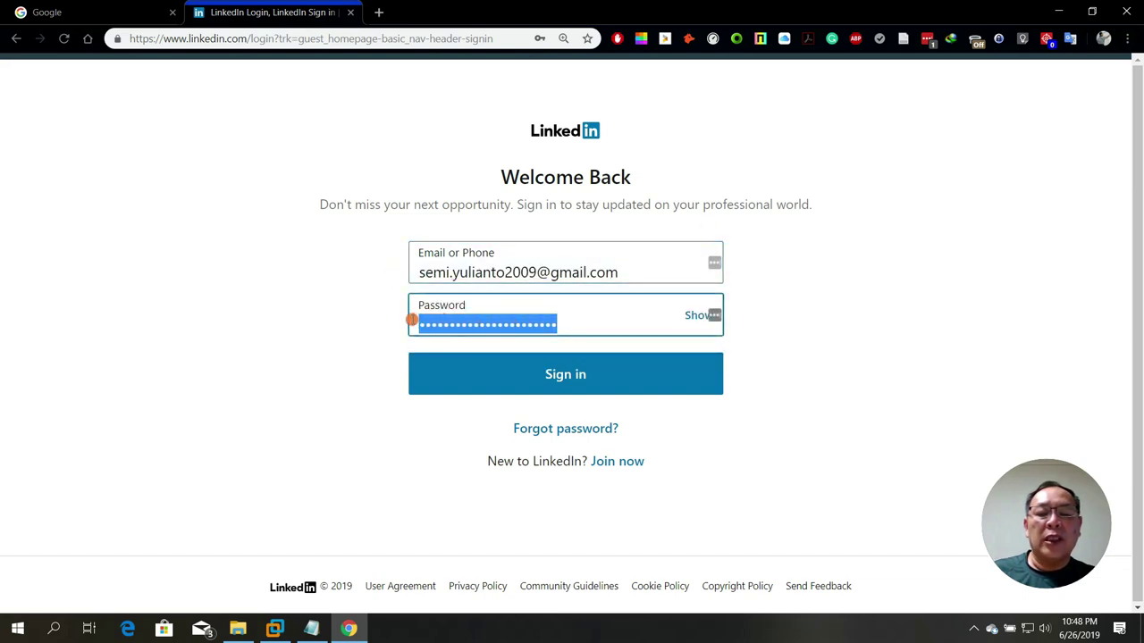
click(818, 332)
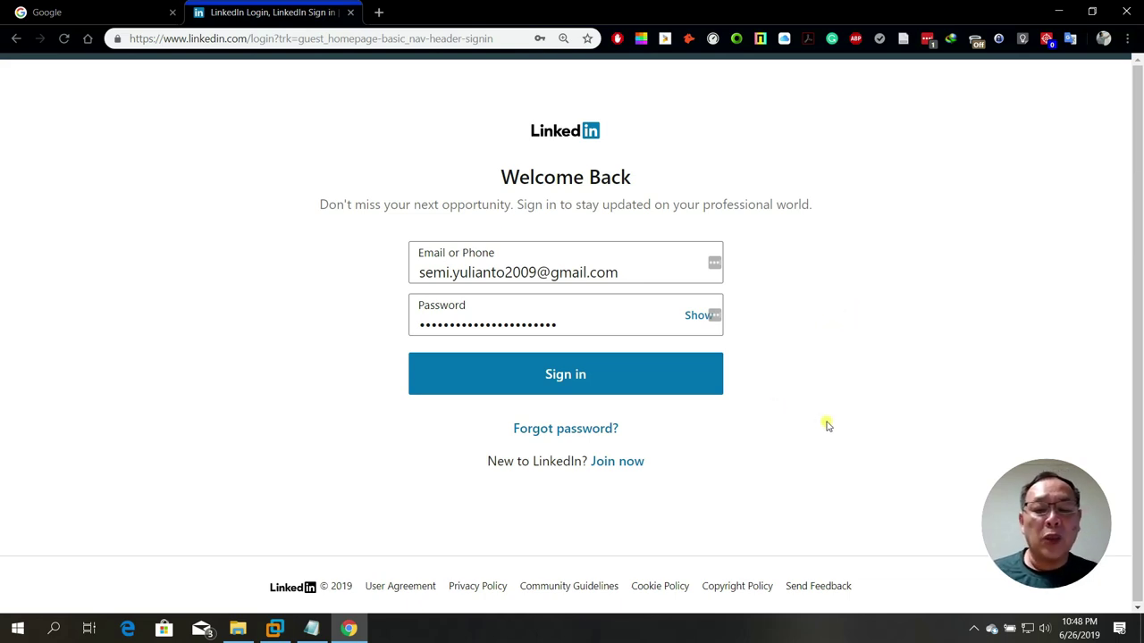
Sign in to LinkedIn with the saved login, passing the I'm not a robot check.
click(681, 392)
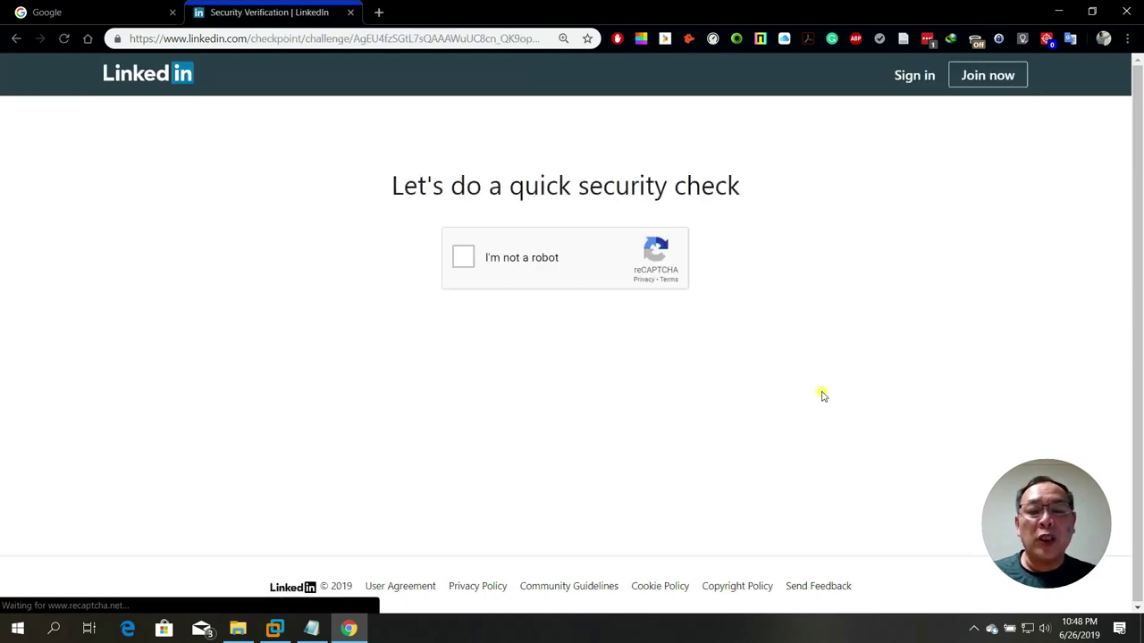
click(463, 258)
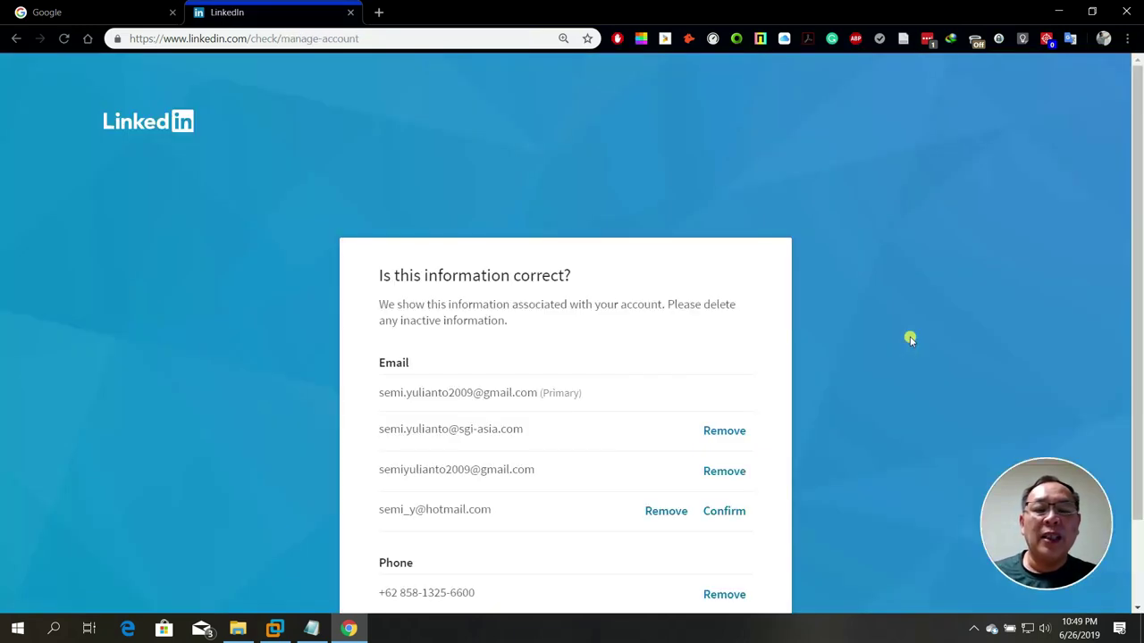
scroll(720, 198, down, 2)
click(722, 549)
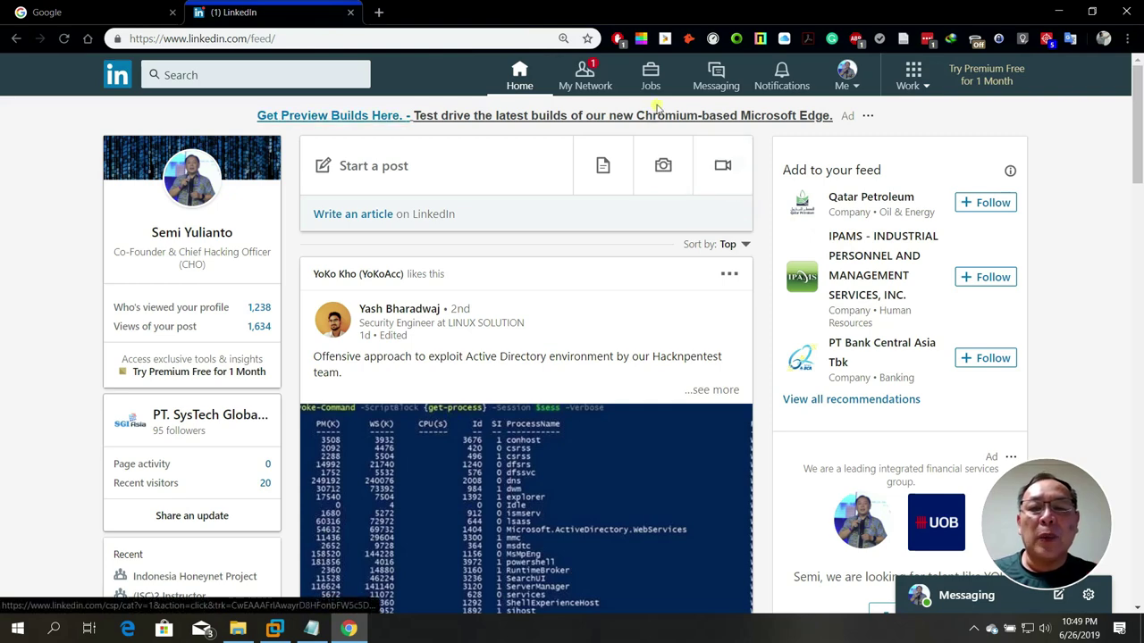
Minimize Chrome, clear the LastPass highlight in the notes, and restore Chrome.
click(1055, 12)
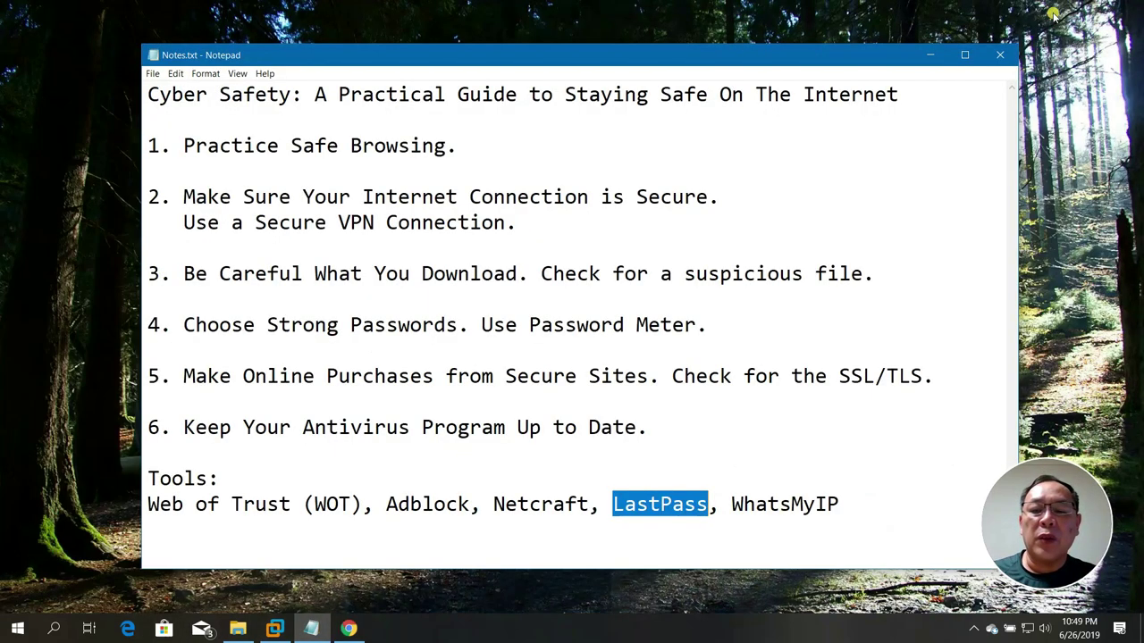
click(846, 474)
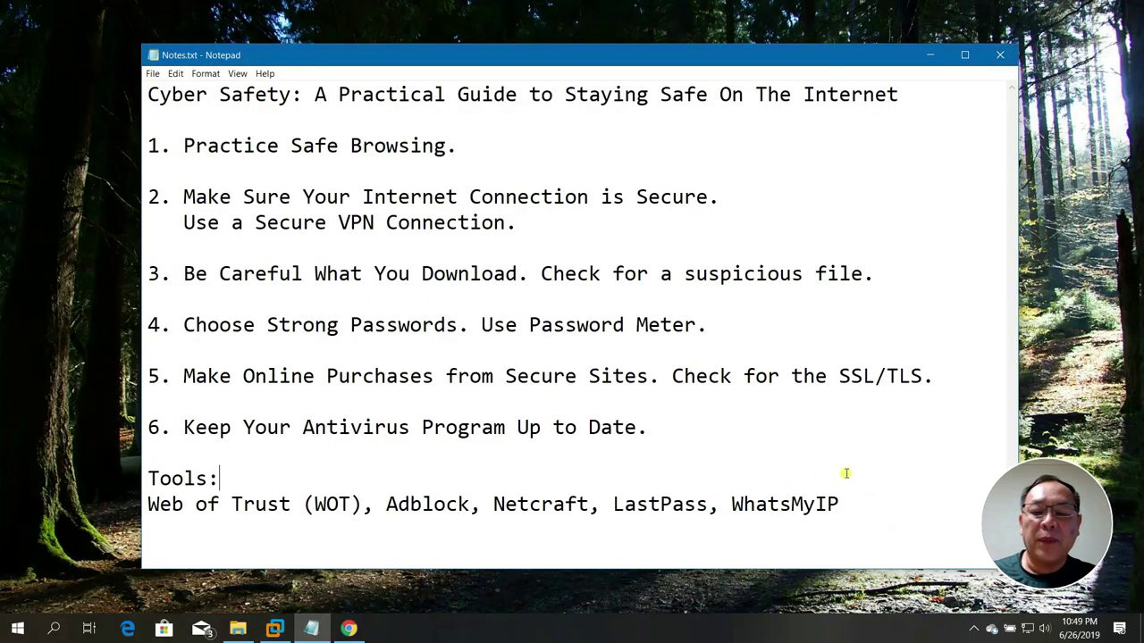
click(349, 628)
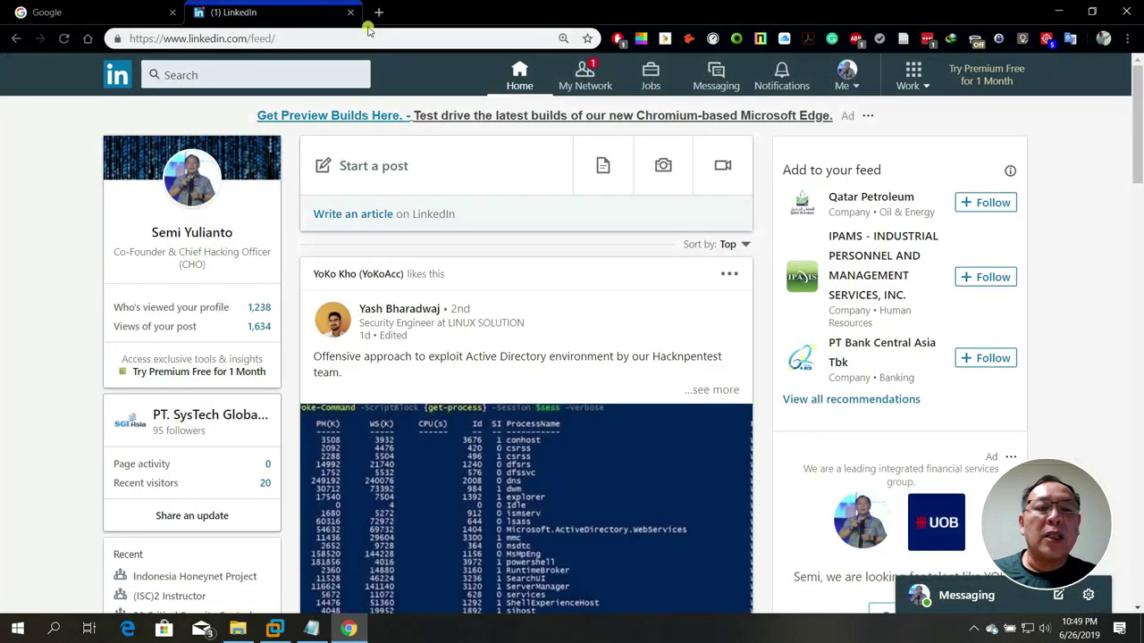
Close the LinkedIn tab, search Google for dashlane, open dashlane.com, and add a new tab.
click(349, 12)
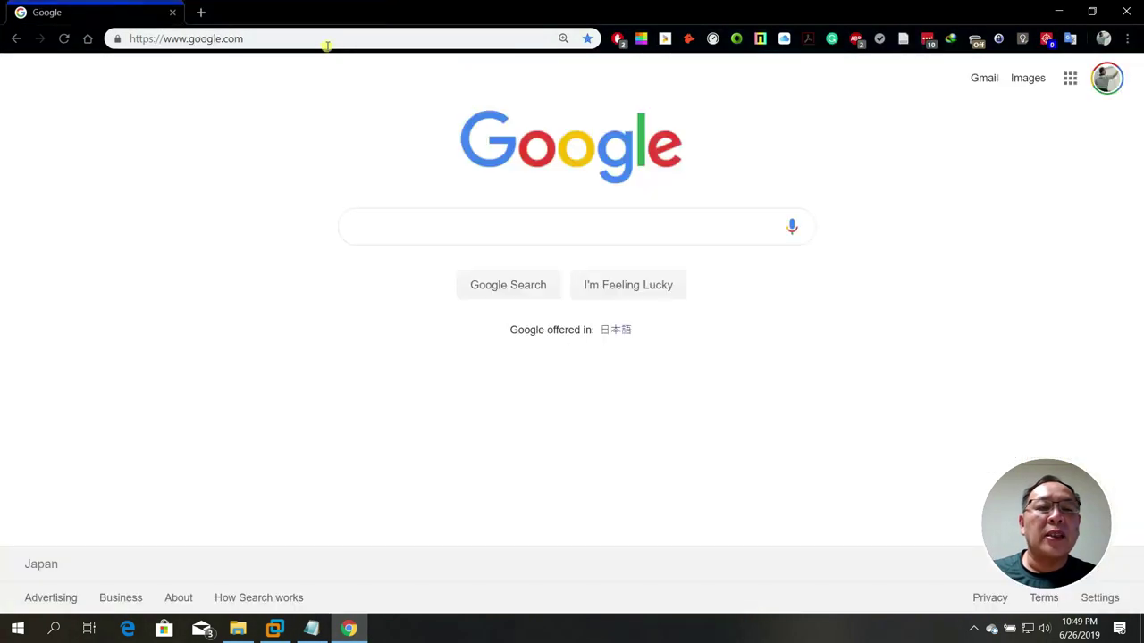
click(507, 229)
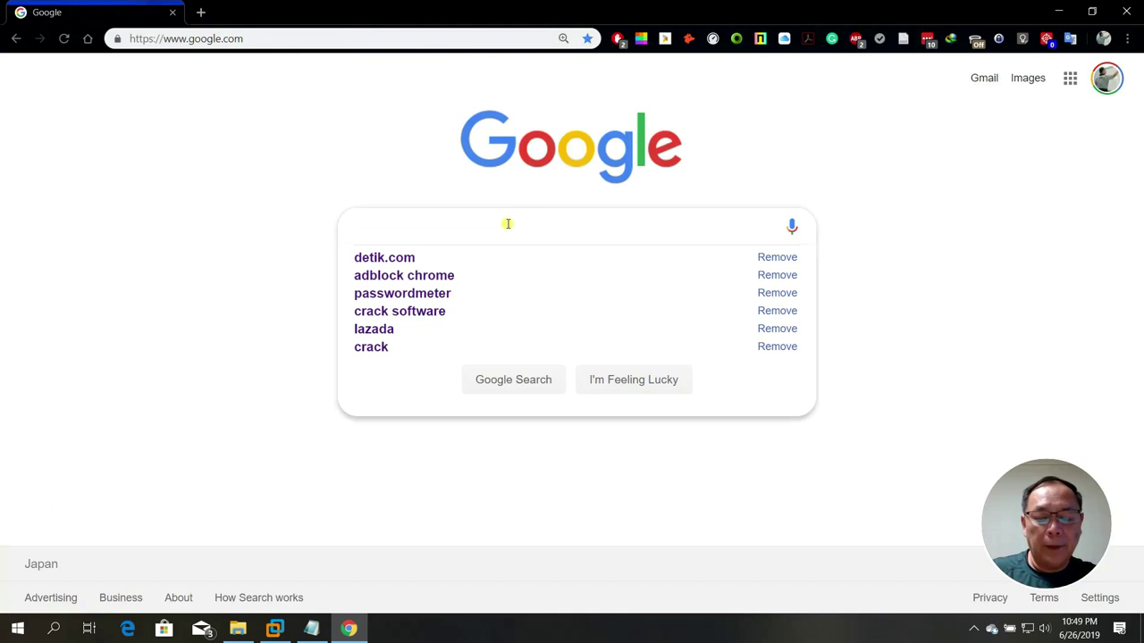
text(dashlane)
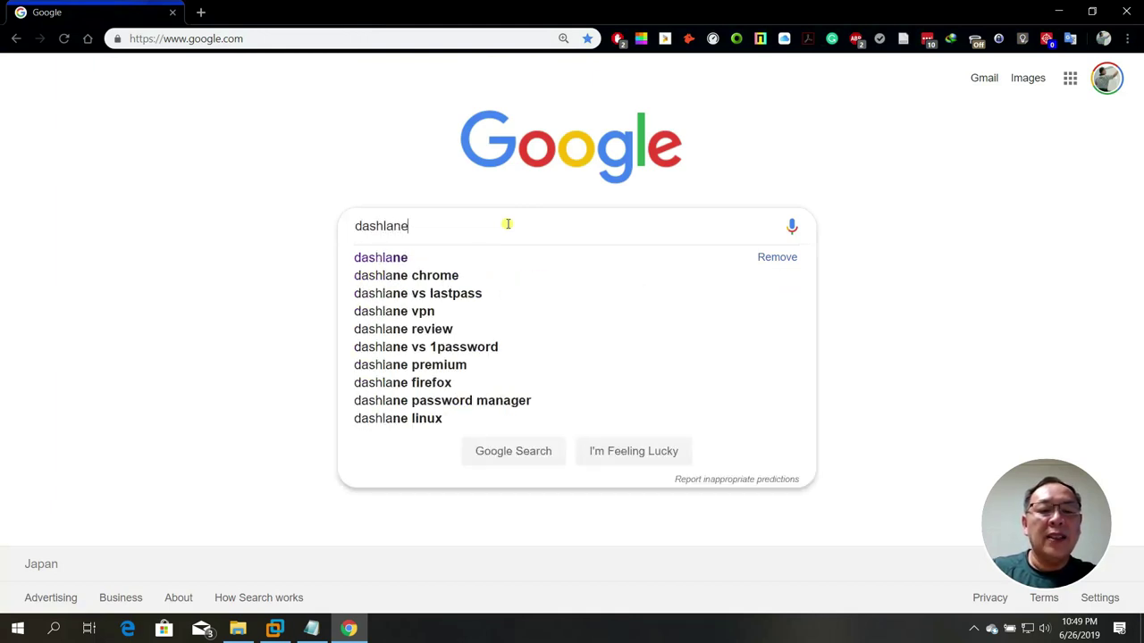
key(Return)
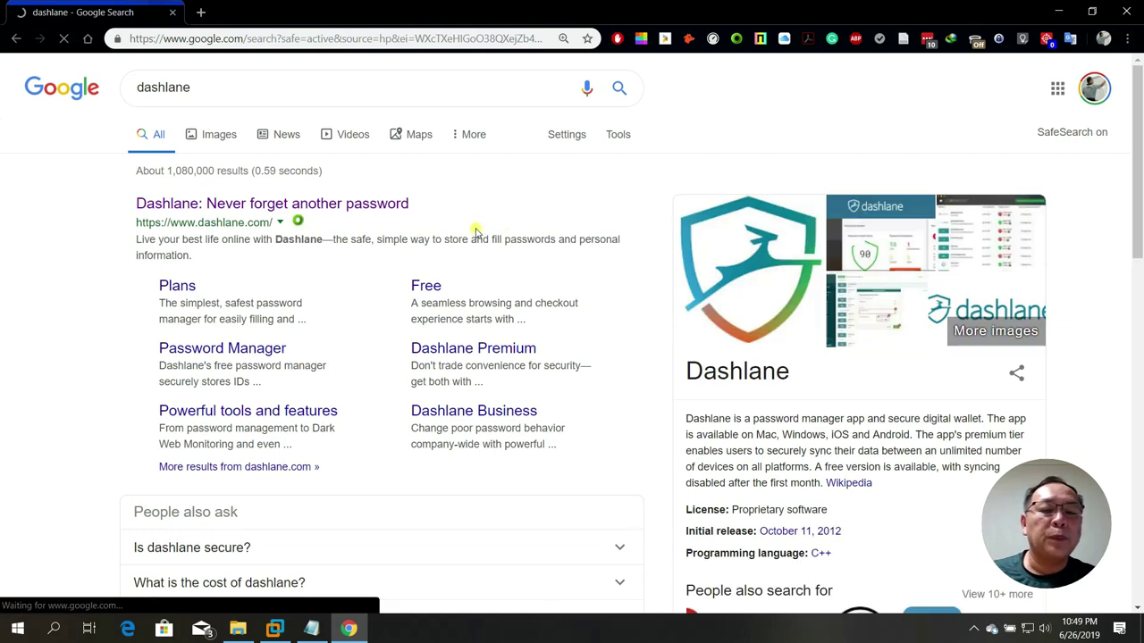
click(380, 202)
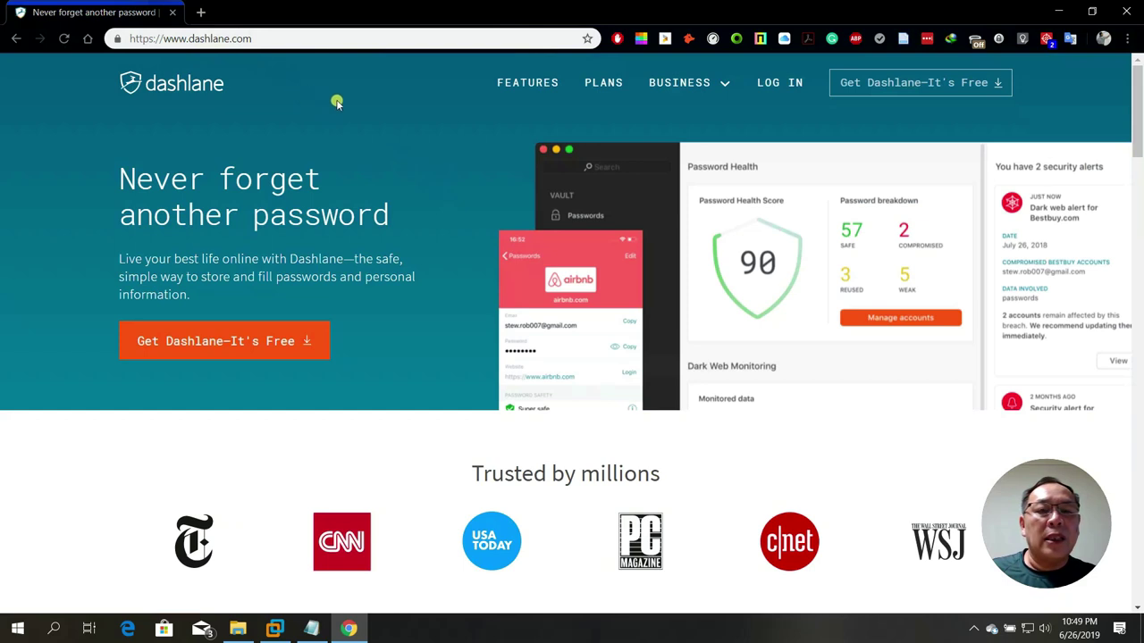
click(204, 12)
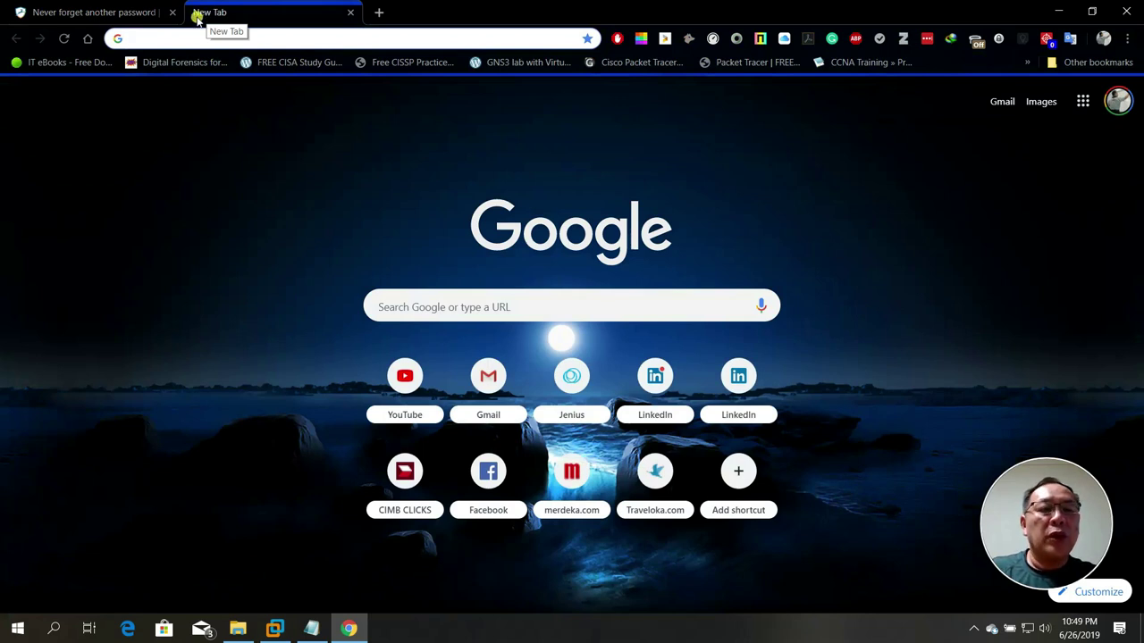
Search for passwordboss, open the passwordboss.com site, and add another new tab.
text(pass)
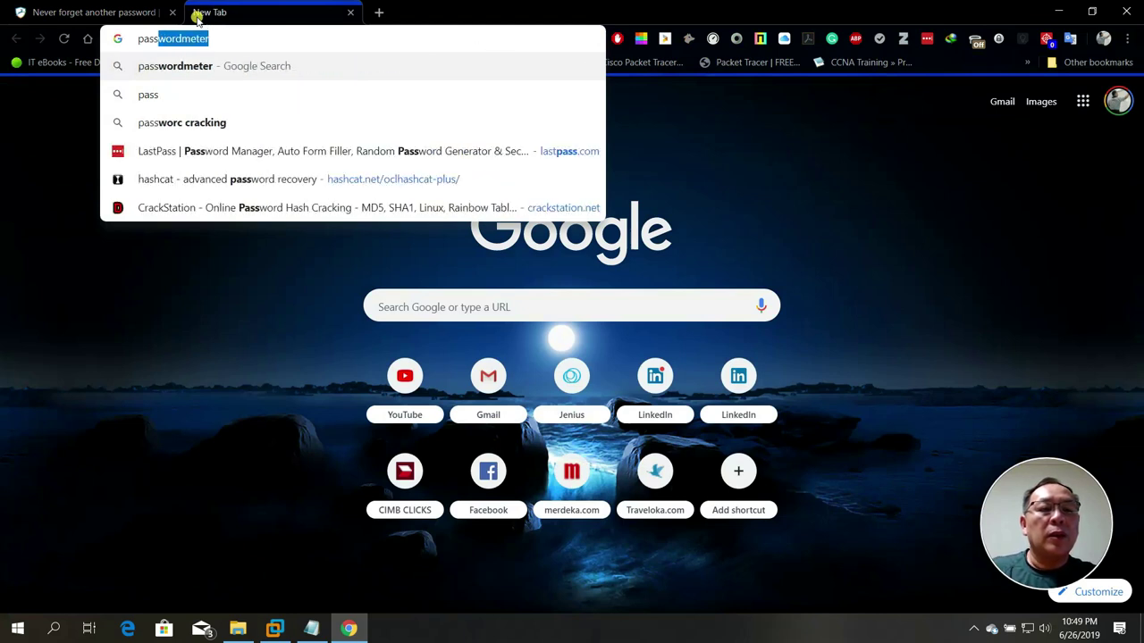
text(wordboxx)
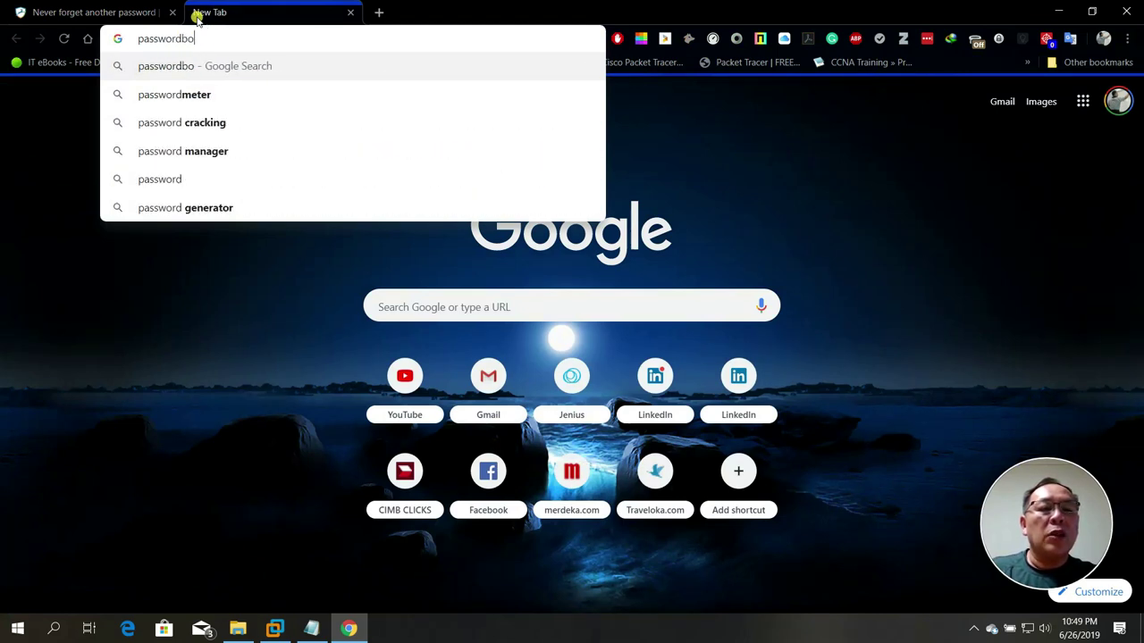
key(BackSpace)
key(BackSpace)
text(ss)
key(Return)
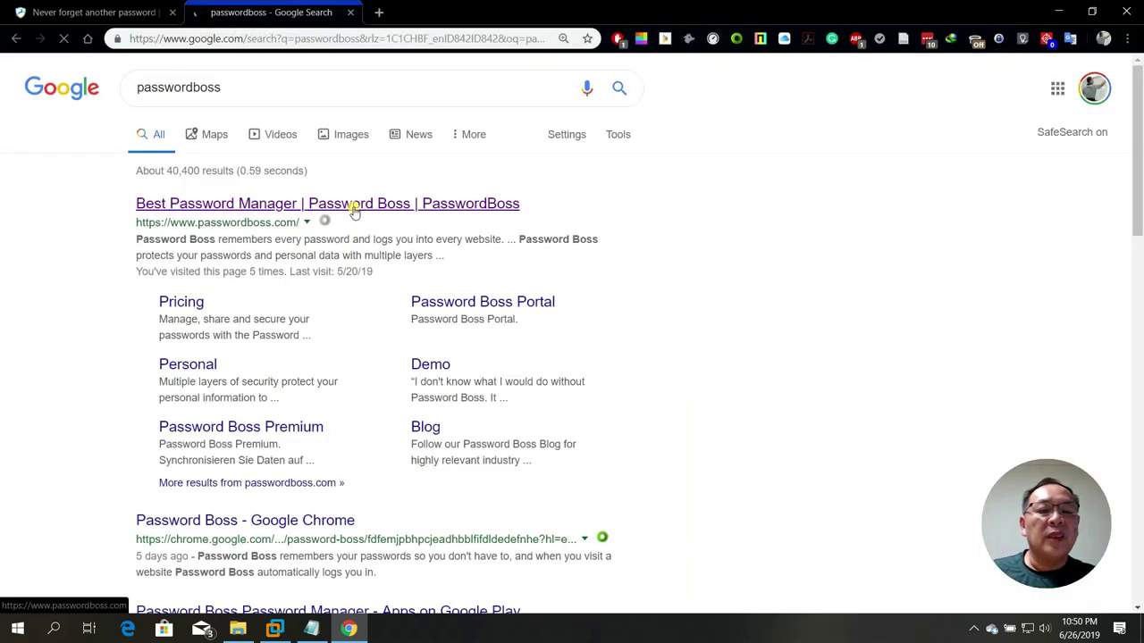
click(445, 214)
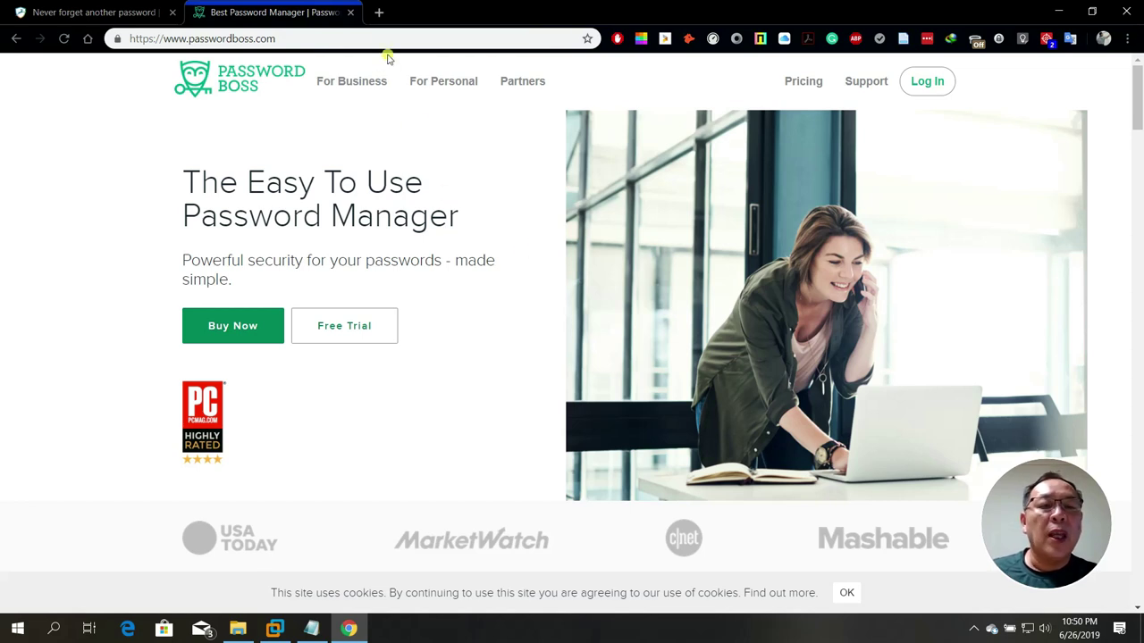
click(378, 14)
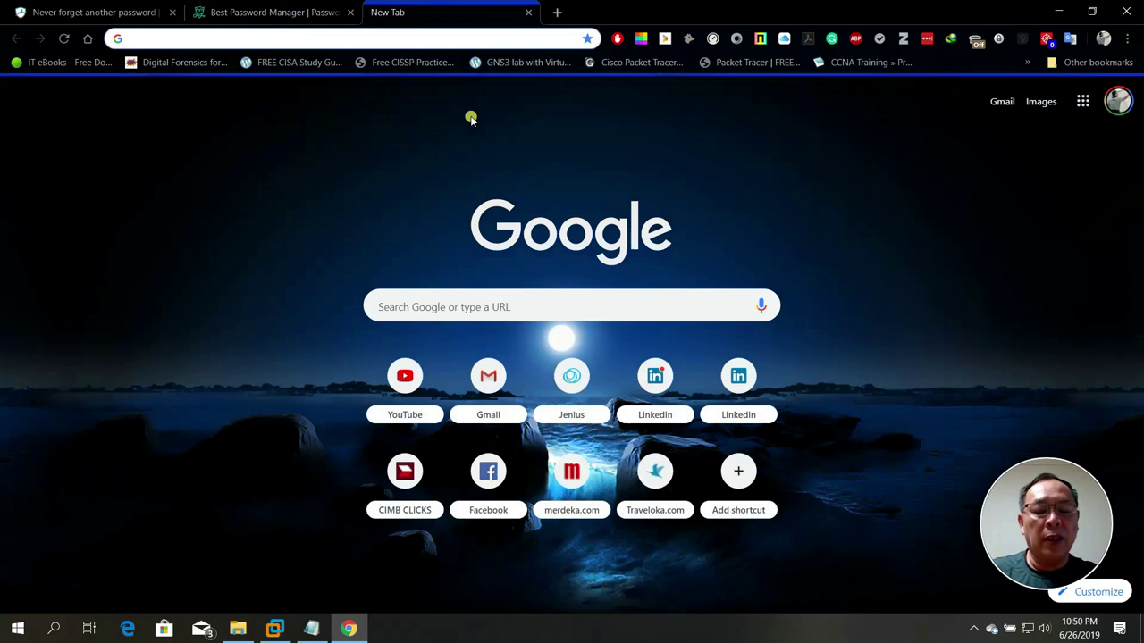
Open keepass.info from a keepass search, dismiss its cookie notice, then return to Password Boss.
text(pass)
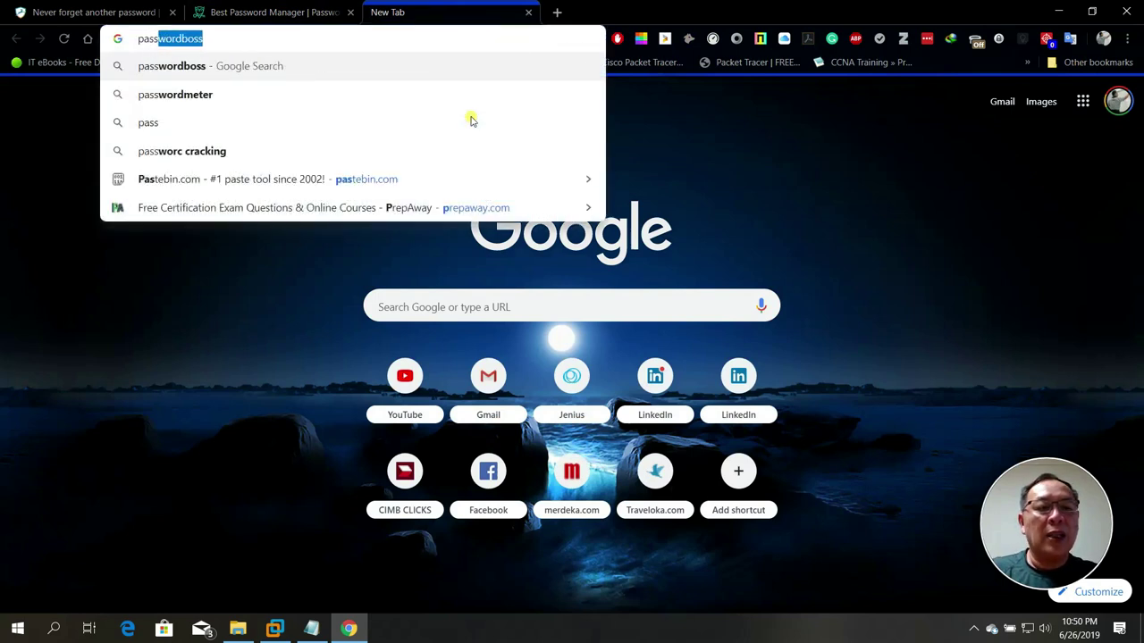
key(BackSpace)
key(BackSpace)
key(BackSpace)
key(BackSpace)
key(BackSpace)
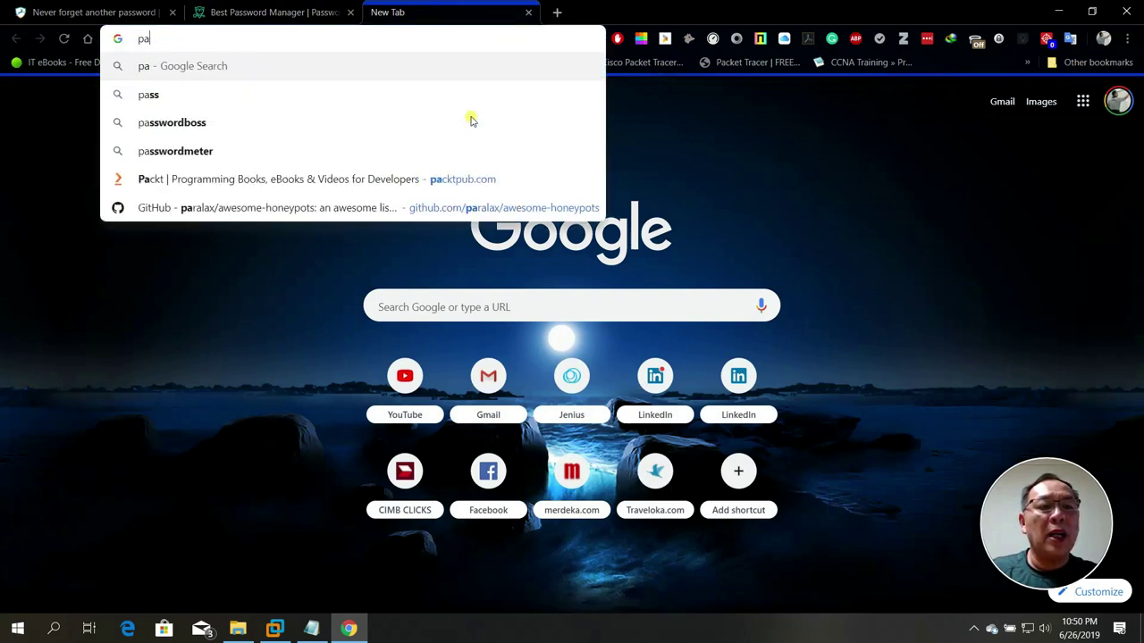
text(keep)
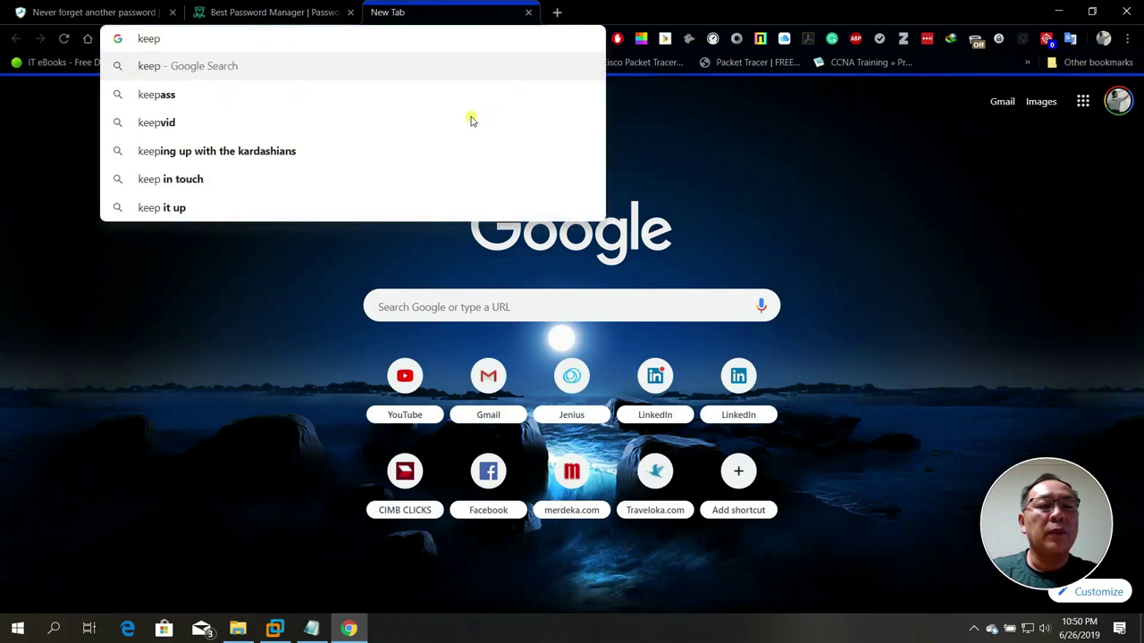
key(Down)
key(Return)
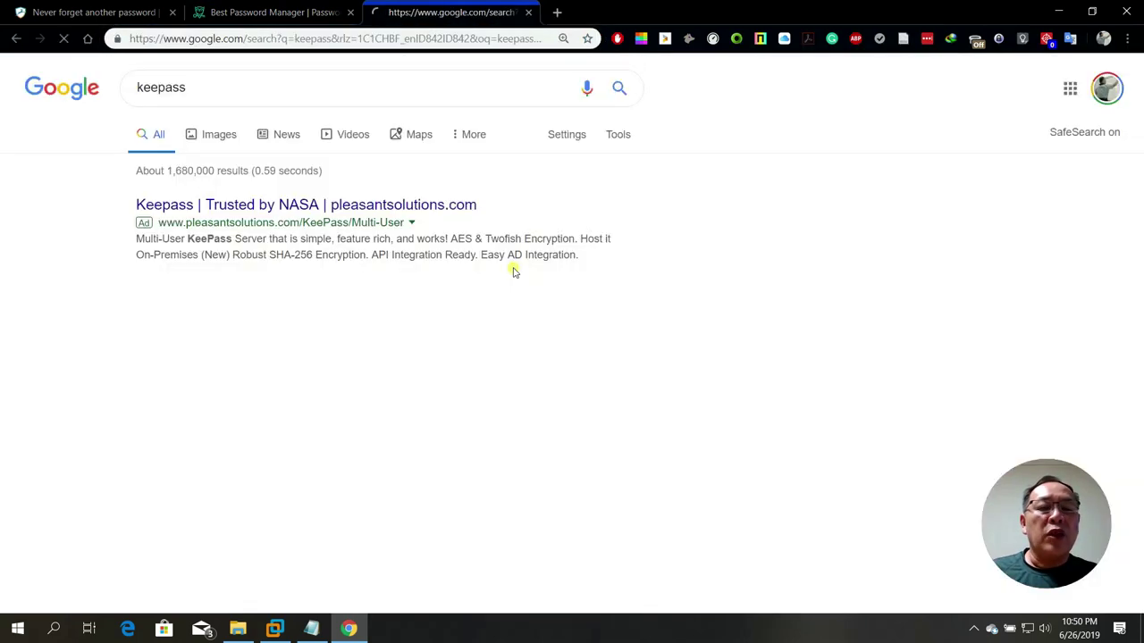
click(259, 299)
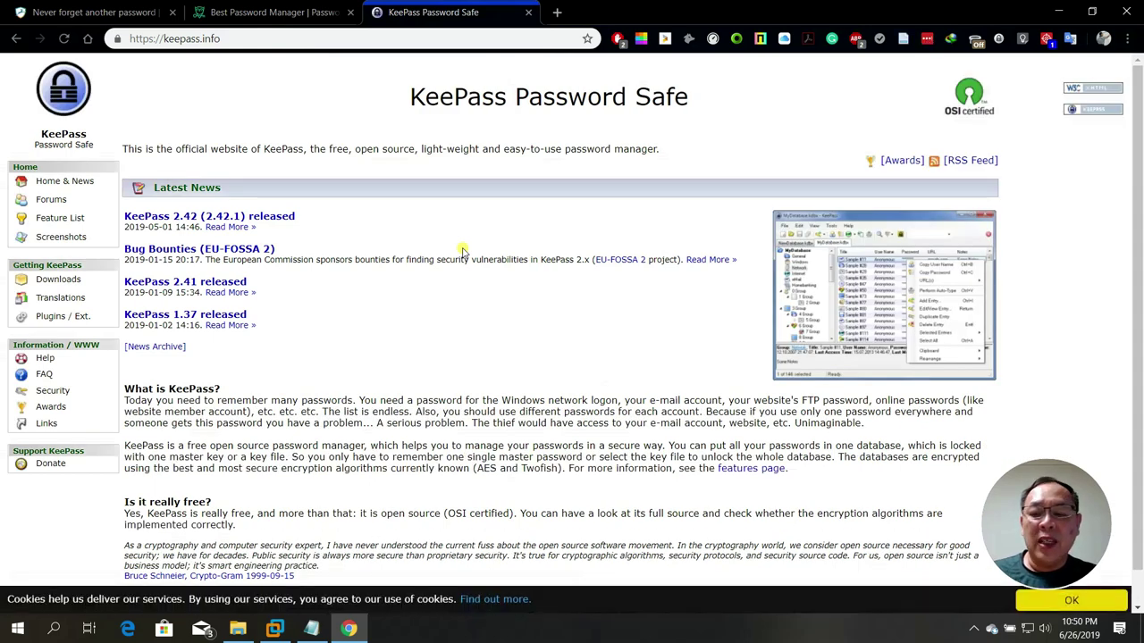
click(1072, 600)
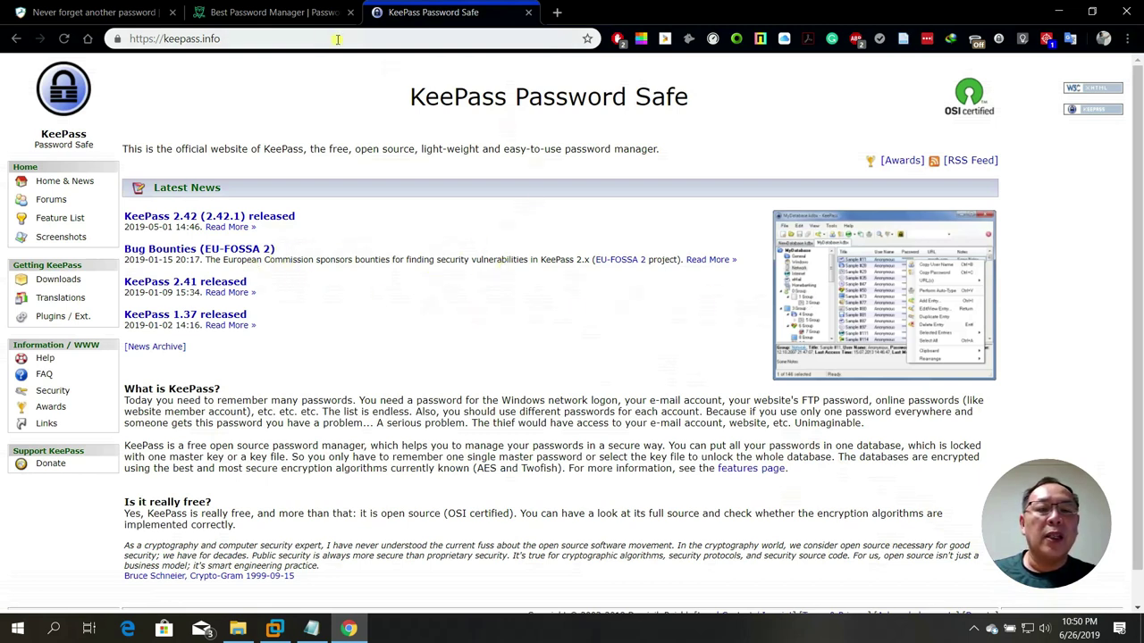
click(288, 13)
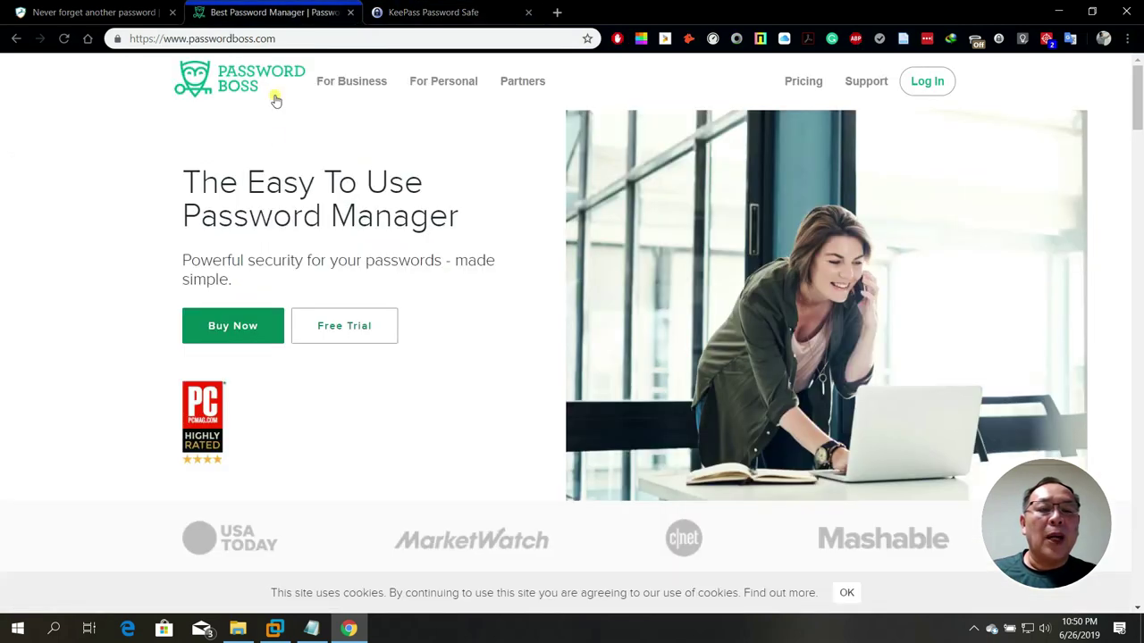
Load lastpass.com in a fourth tab, cycle between tabs, then minimize Chrome.
click(100, 15)
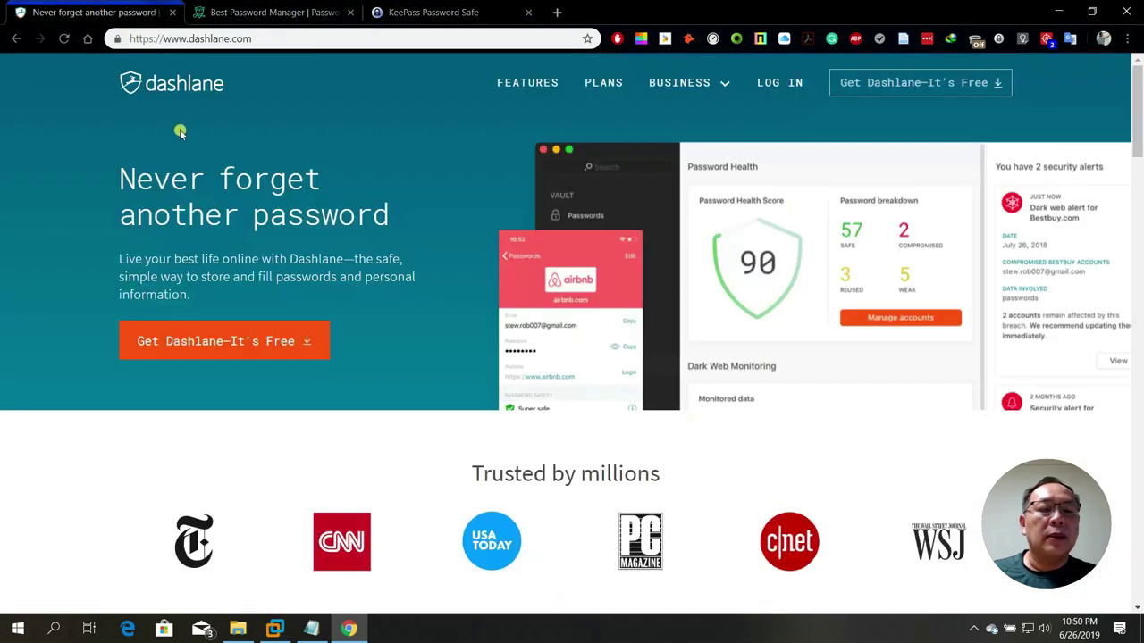
click(555, 13)
text(lastpass.com)
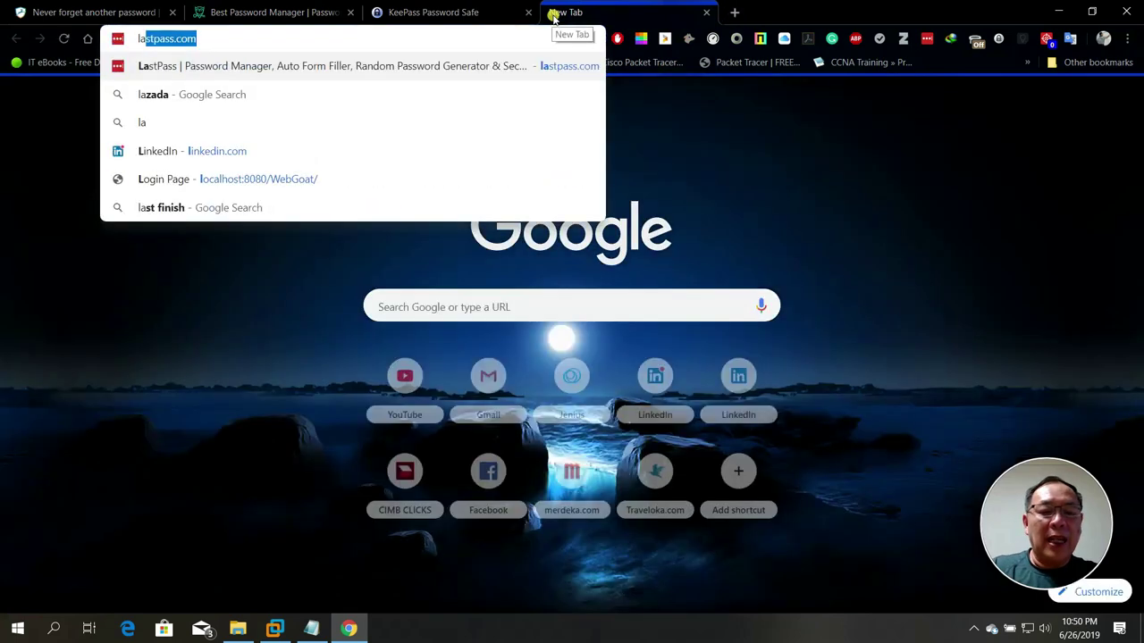
key(Return)
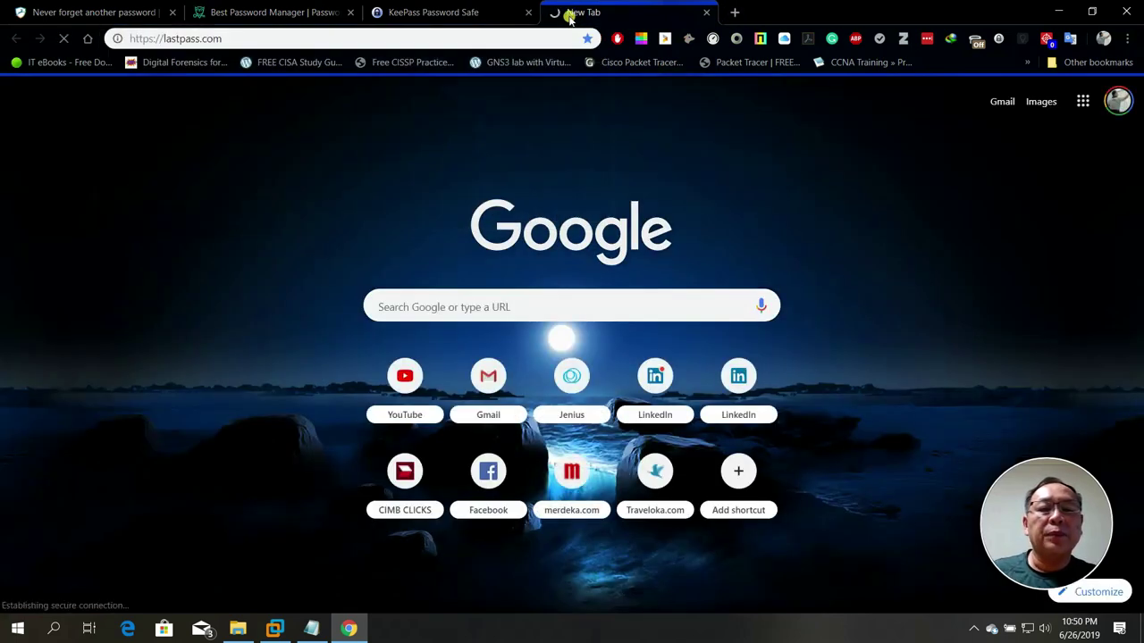
key(ctrl+shift+Tab)
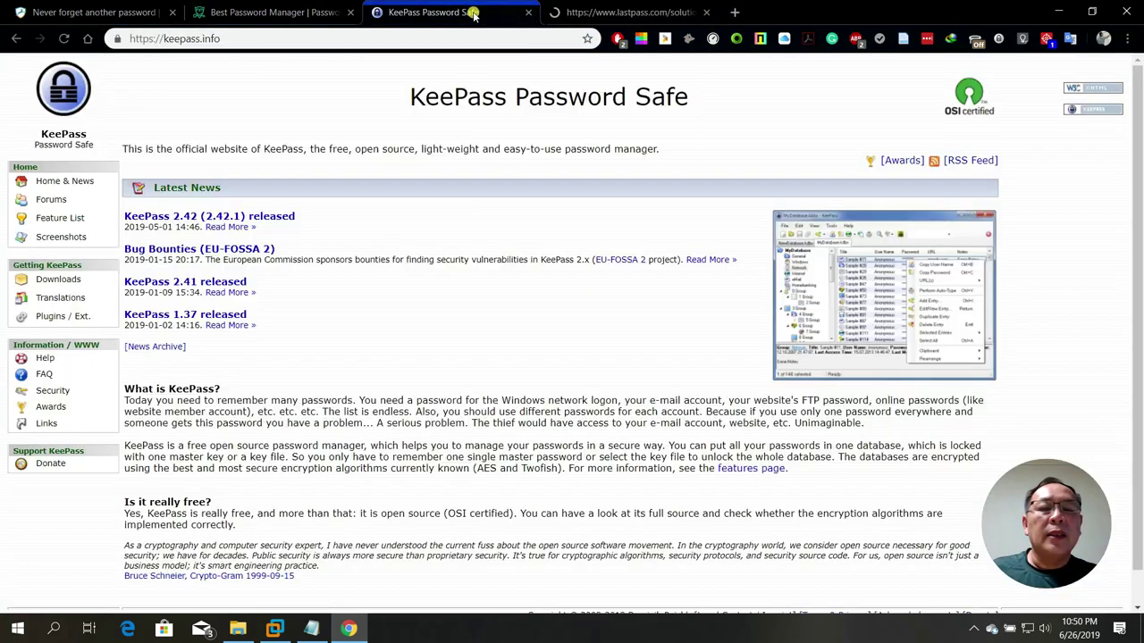
key(ctrl+Tab)
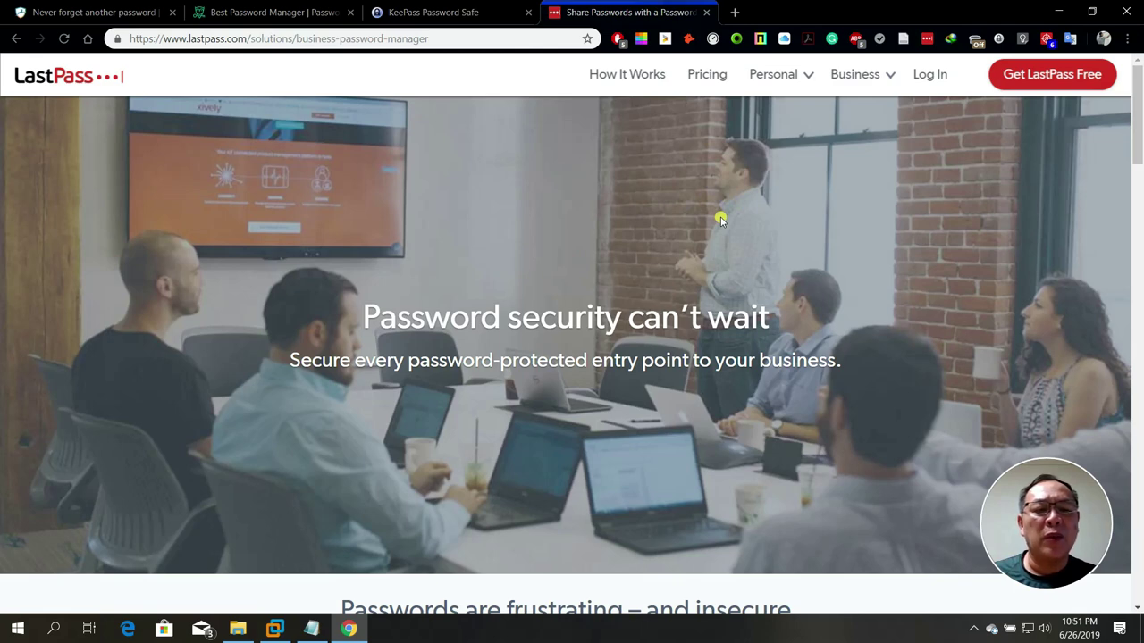
click(1061, 11)
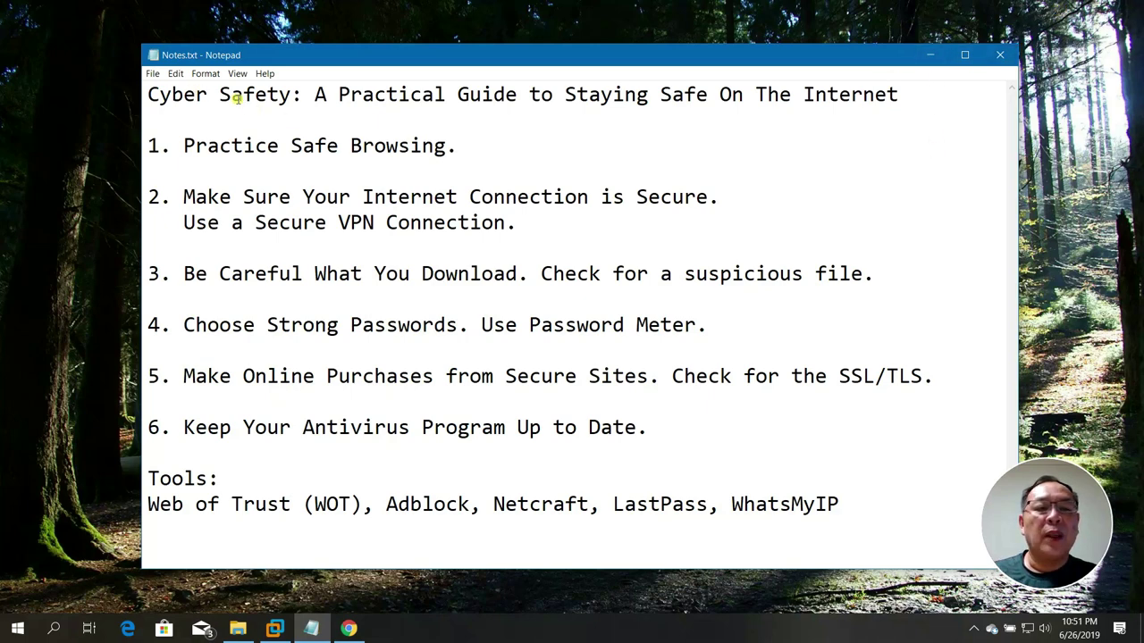
Briefly highlight 'Cyber Safety' in the Notes.txt title, then minimize Notepad to the empty desktop.
drag(147, 94, 911, 119)
click(916, 121)
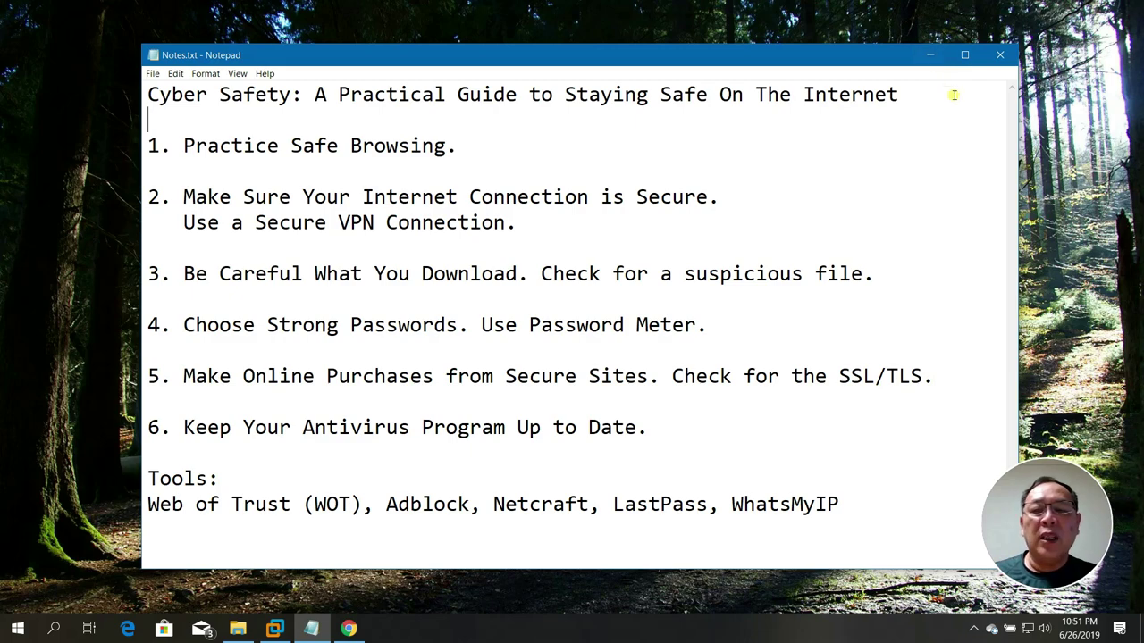
click(932, 57)
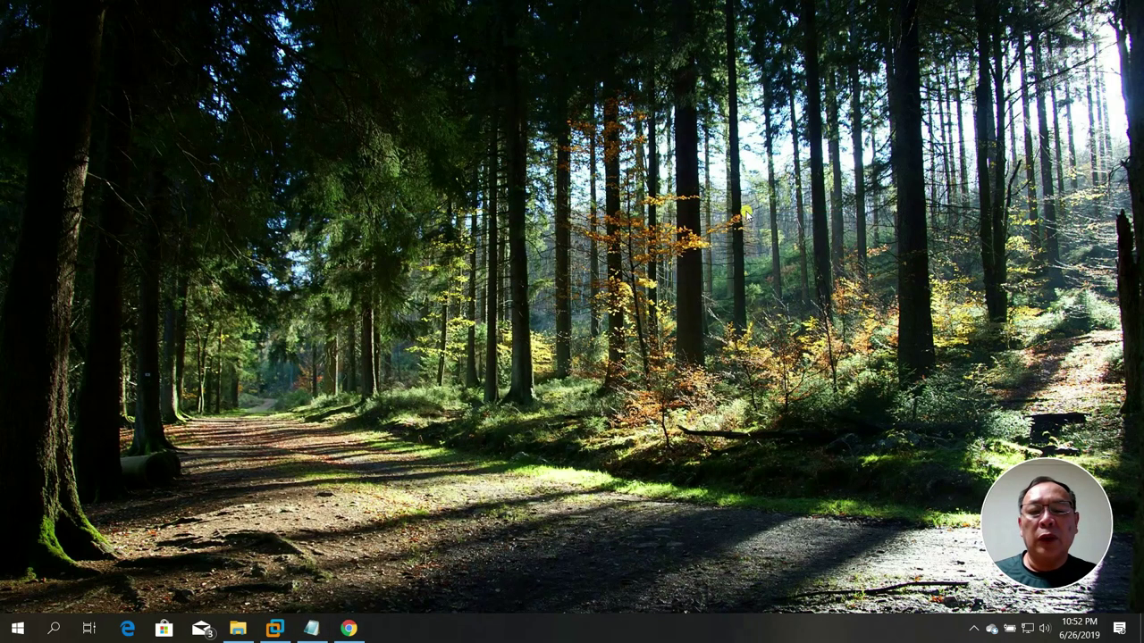